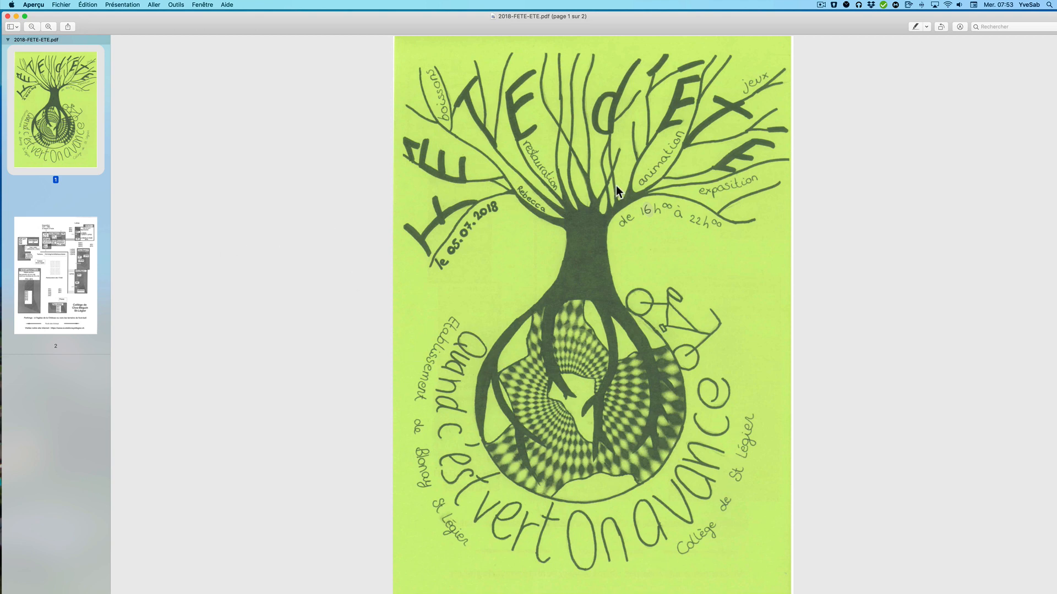
Step: Review both pages of the 2018-FETE-ETE.pdf flyer
scroll(616, 186, "down", 5)
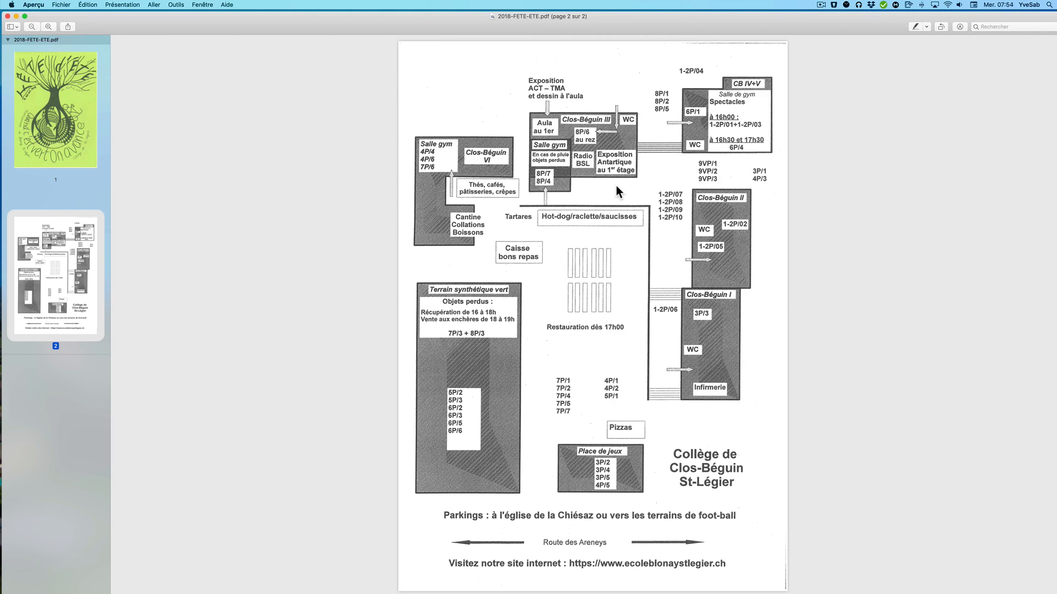
scroll(615, 186, "up", 5)
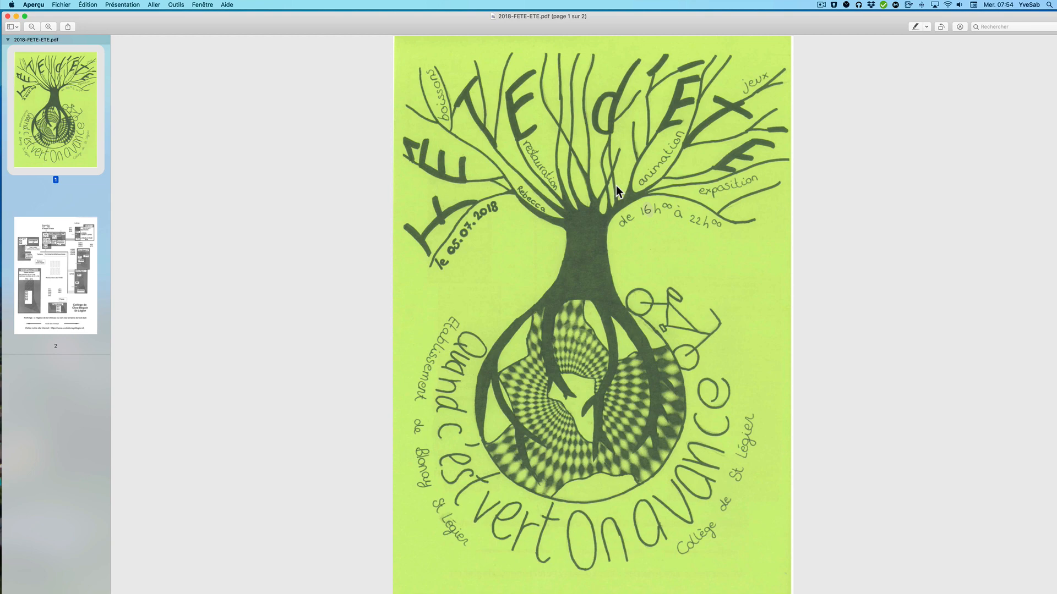
Step: Switch to Chrome, search for "printcarrier" and open the PrintCarrier.com online printing site
key("ctrl+Left")
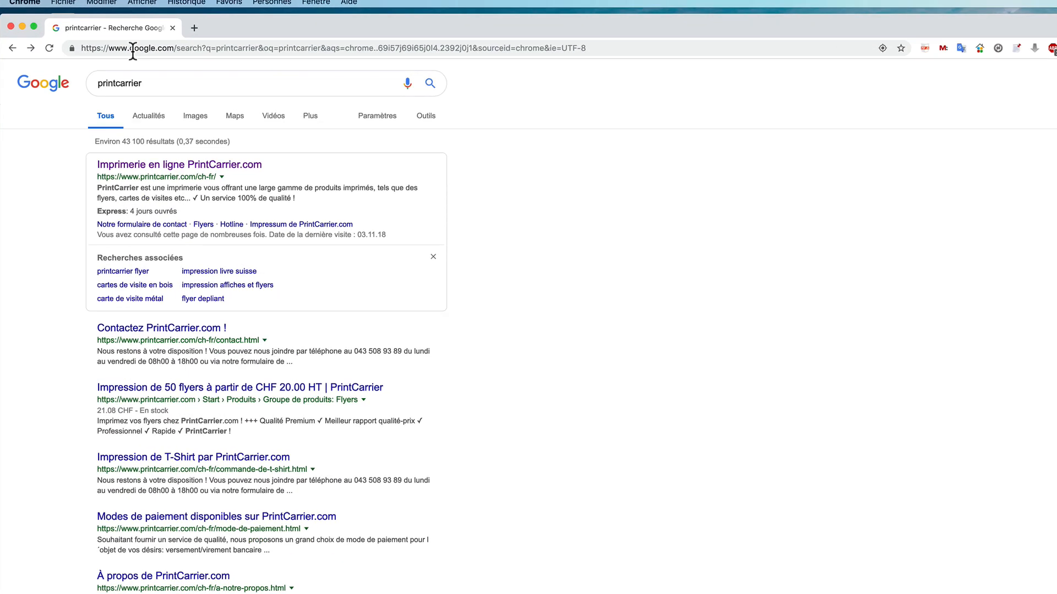
left_click(114, 39)
type("pr")
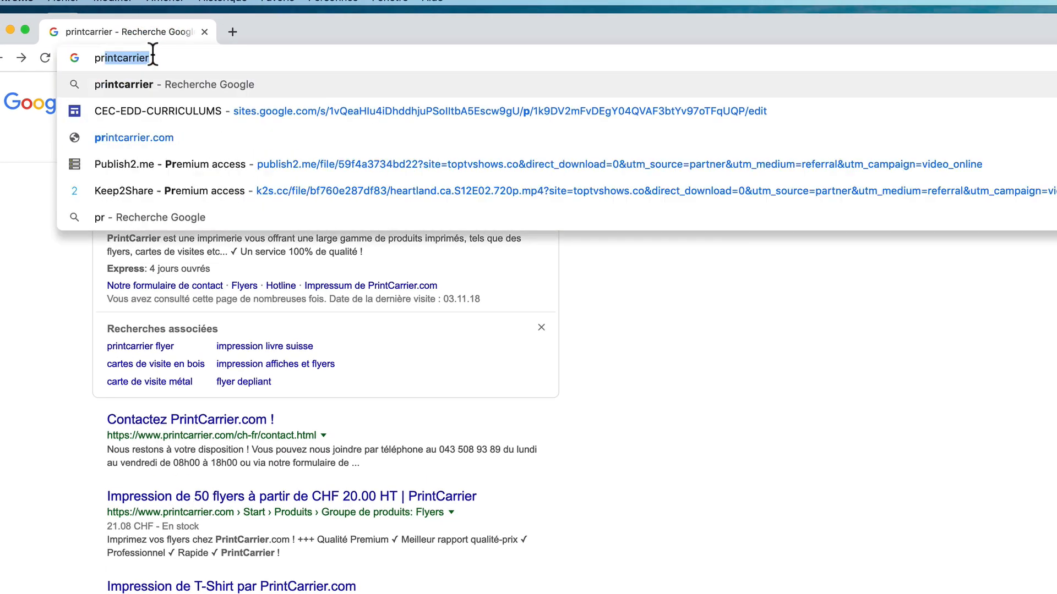
type("intcarrier")
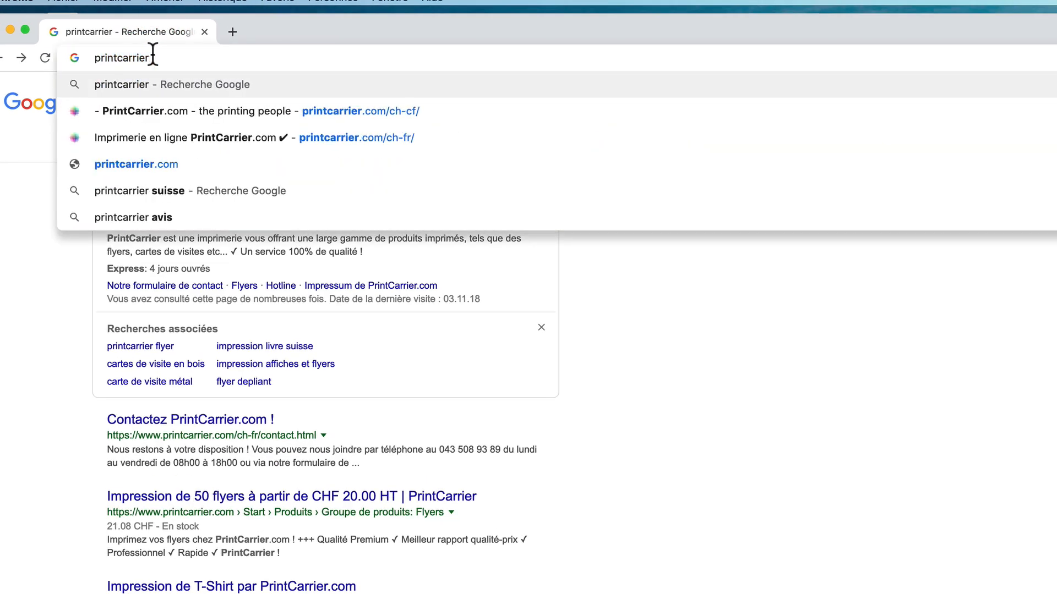
key("Return")
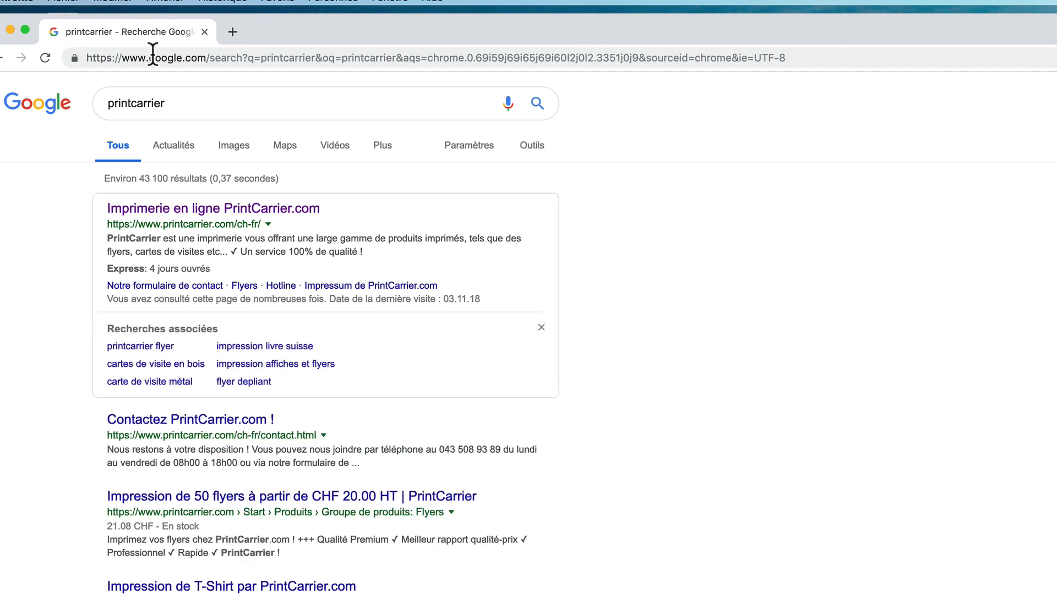
left_click(163, 214)
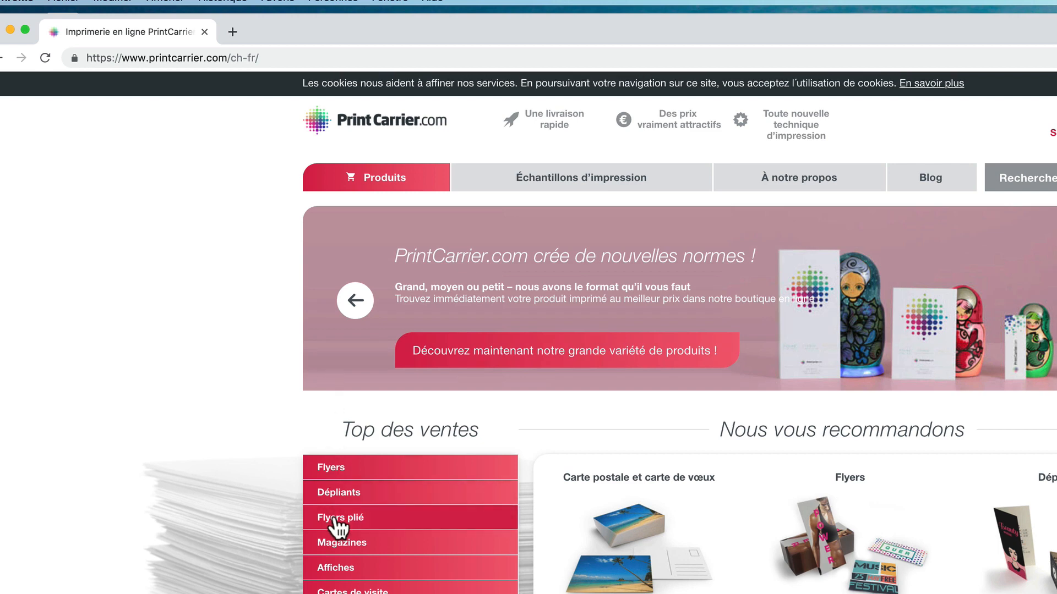
Step: Open the Flyers product and select the DIN A5 (14,8 x 21 cm) format
left_click(326, 469)
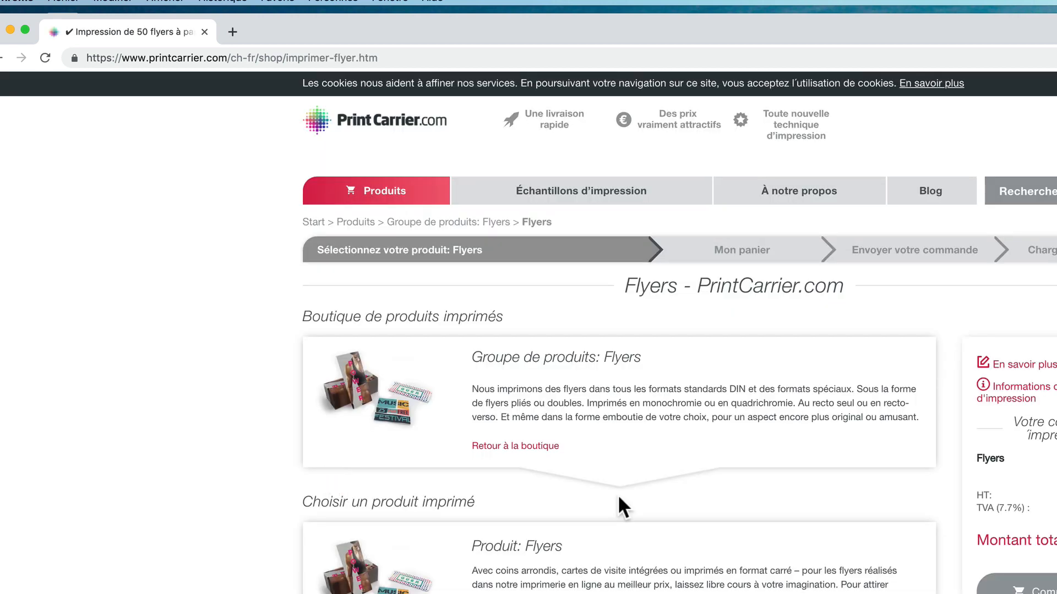
scroll(617, 495, "down", 5)
scroll(618, 494, "down", 8)
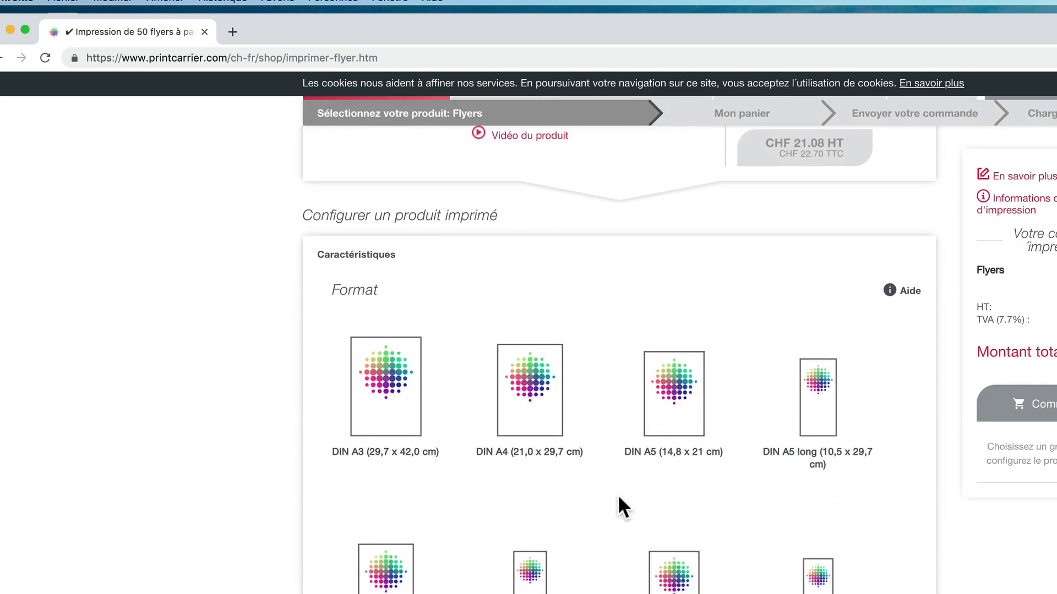
left_click(682, 405)
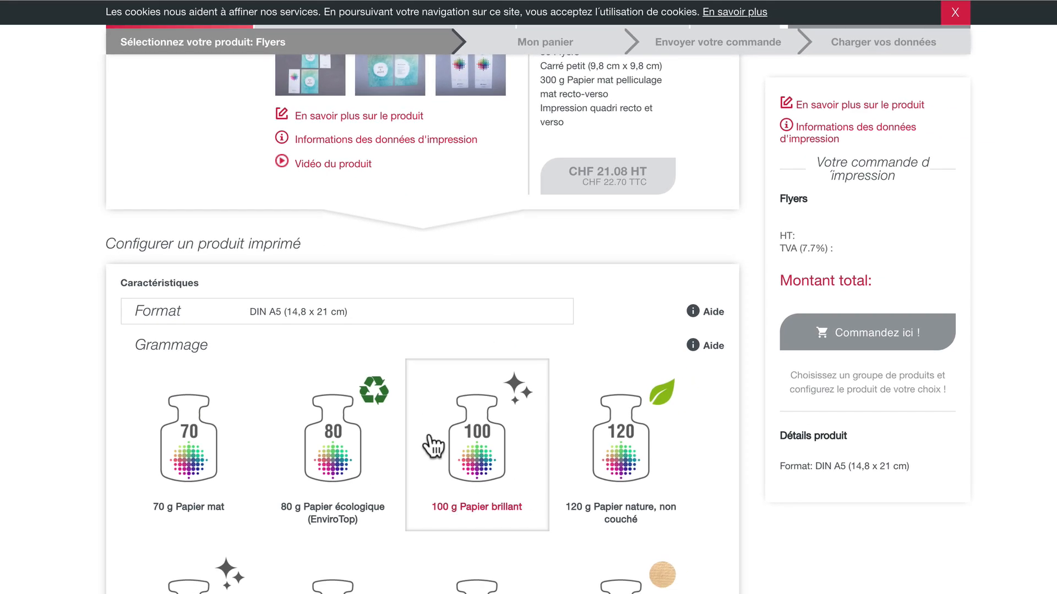
Step: Open the print data information for the A5 flyer and enlarge its pop-up window
left_click(787, 130)
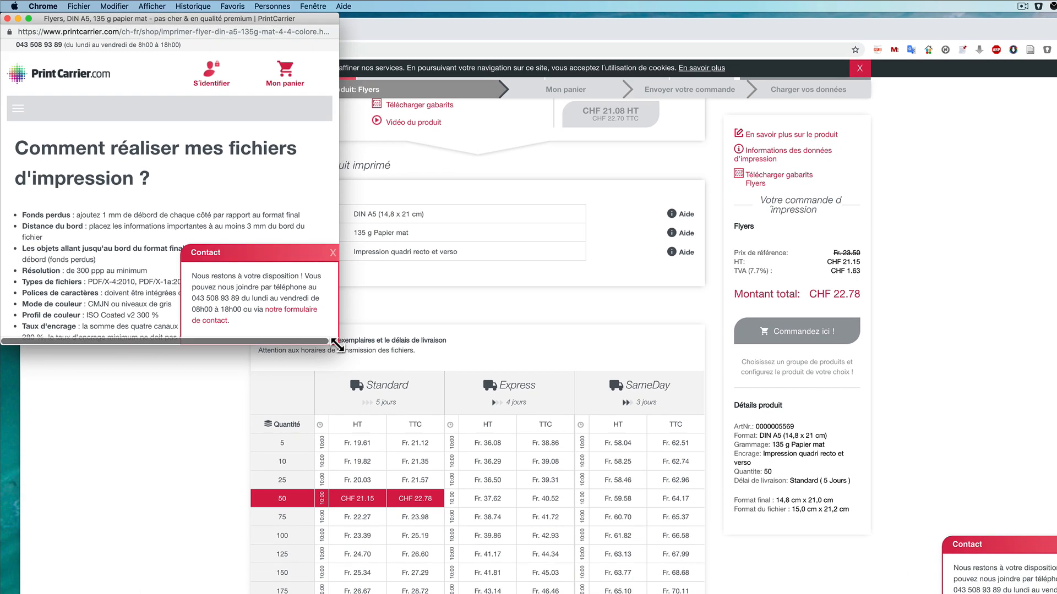
left_click_drag(228, 396, 1056, 561)
left_click_drag(900, 462, 868, 451)
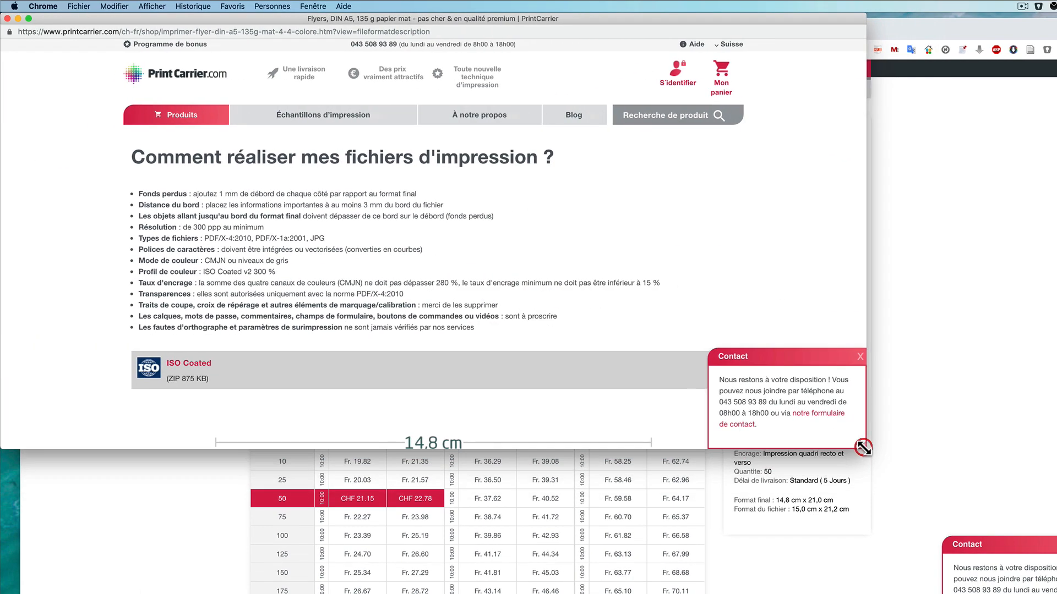
Step: Examine the print template diagram for the A5 flyer's final size, file size, bleed and safety margins
scroll(712, 308, "down", 3)
scroll(715, 316, "down", 5)
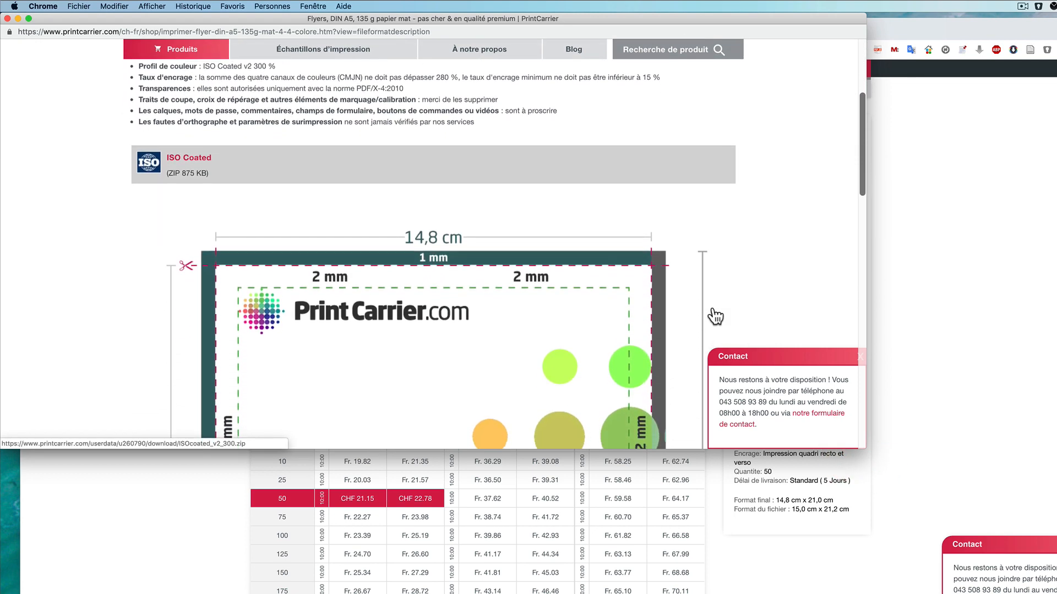
scroll(713, 308, "down", 8)
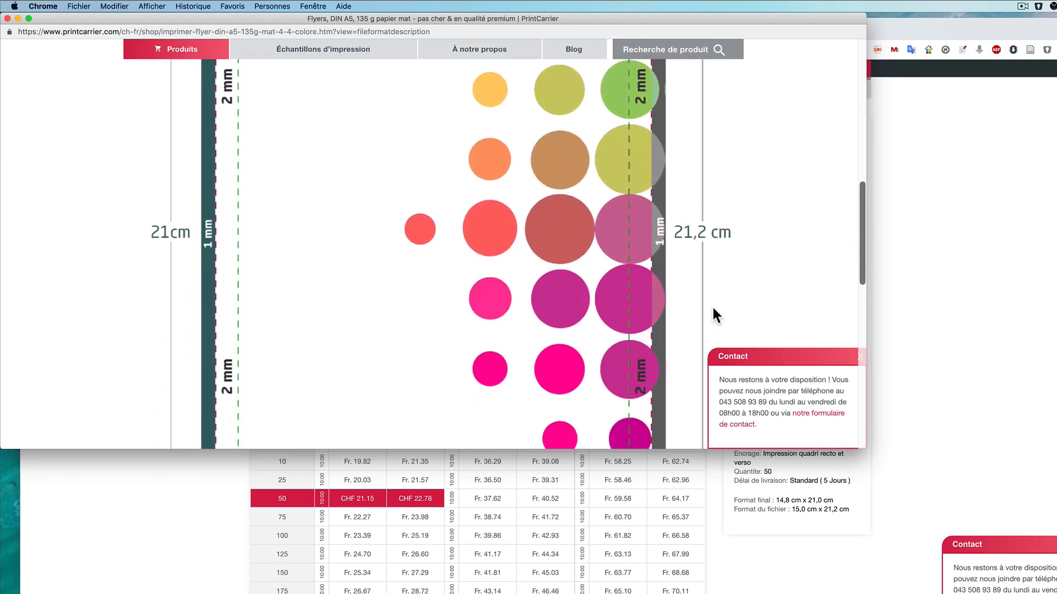
scroll(713, 315, "up", 3)
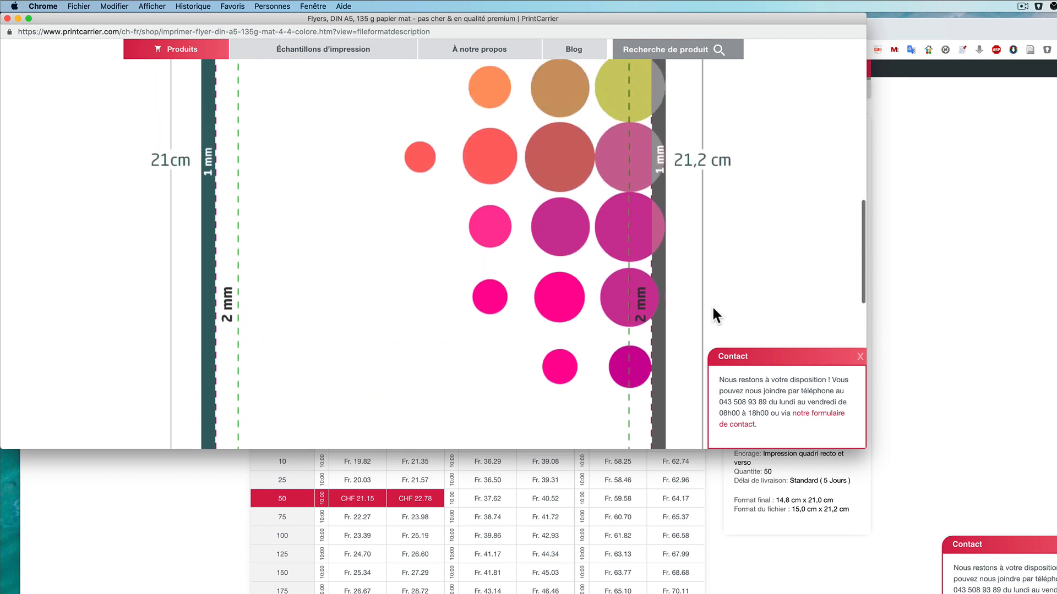
scroll(696, 212, "up", 4)
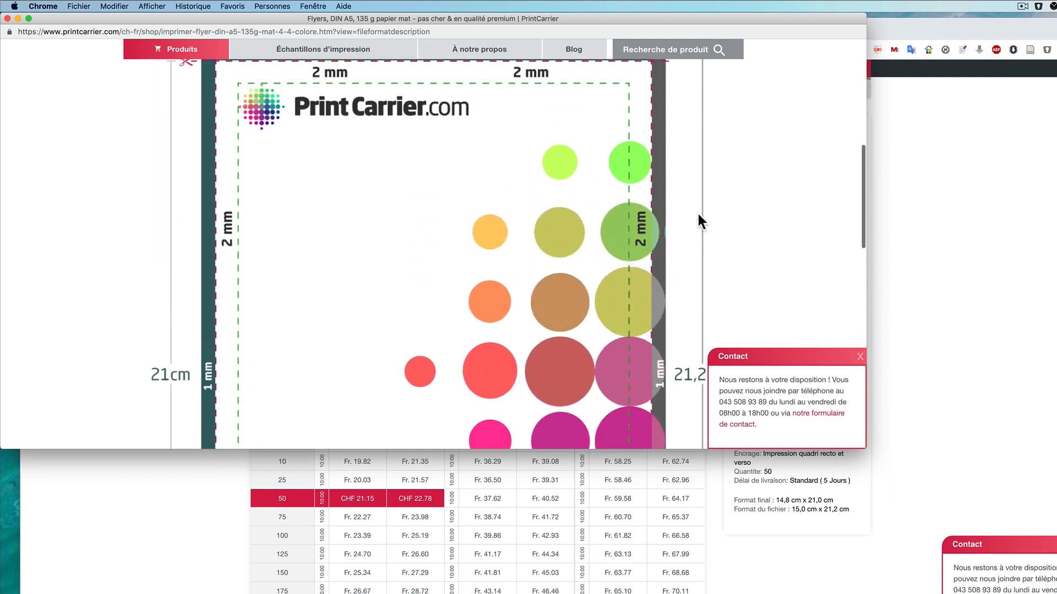
scroll(697, 212, "up", 1)
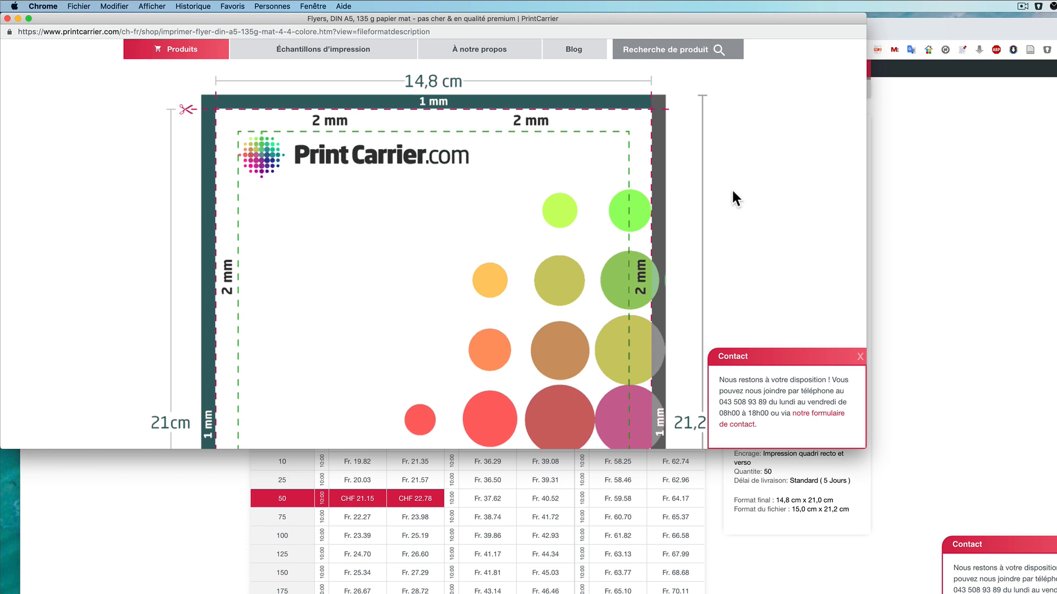
scroll(733, 192, "down", 10)
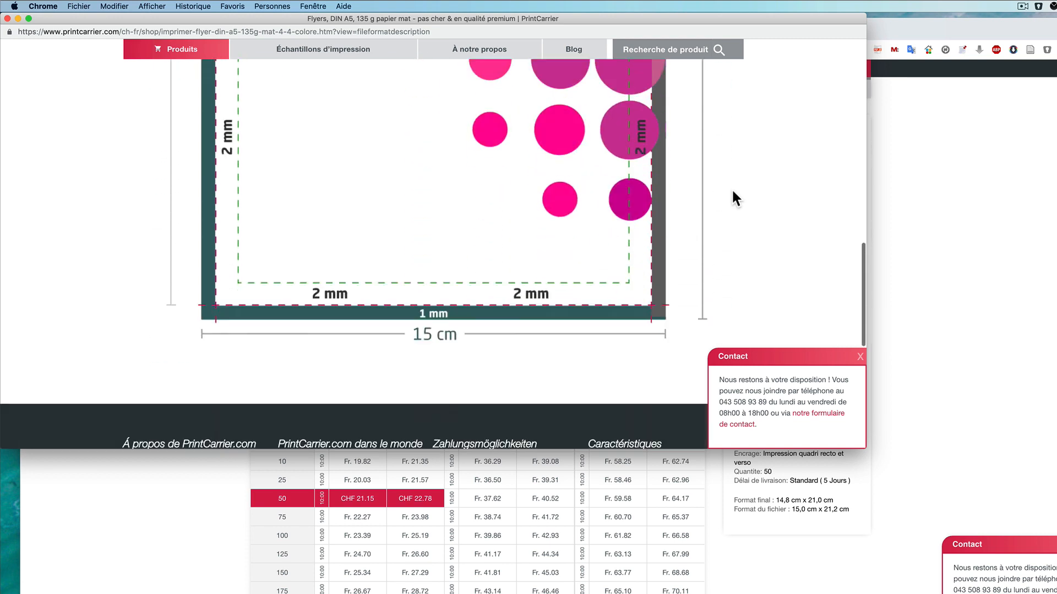
scroll(734, 198, "down", 2)
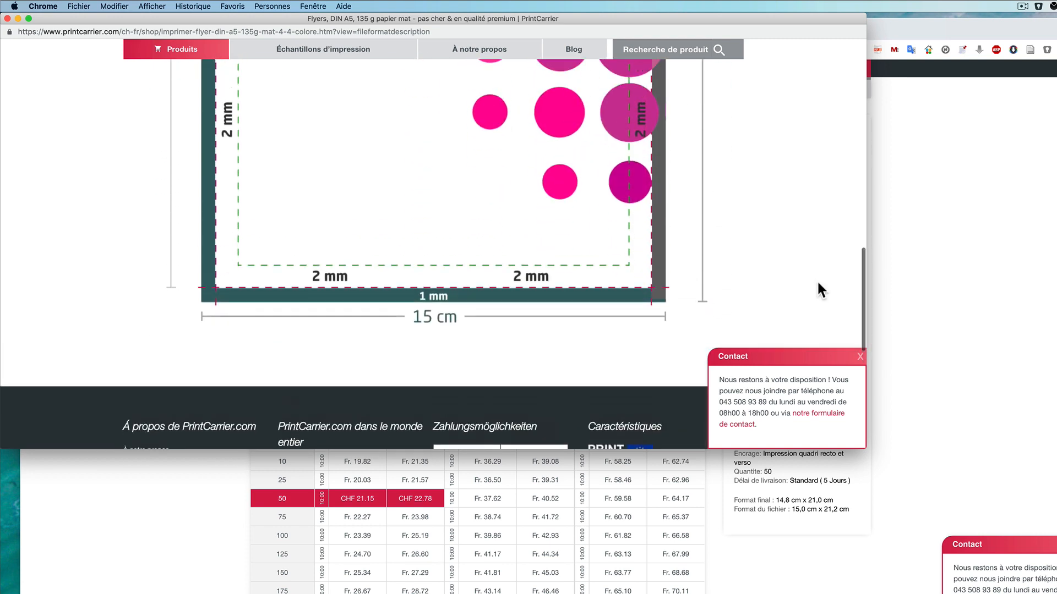
scroll(817, 284, "up", 5)
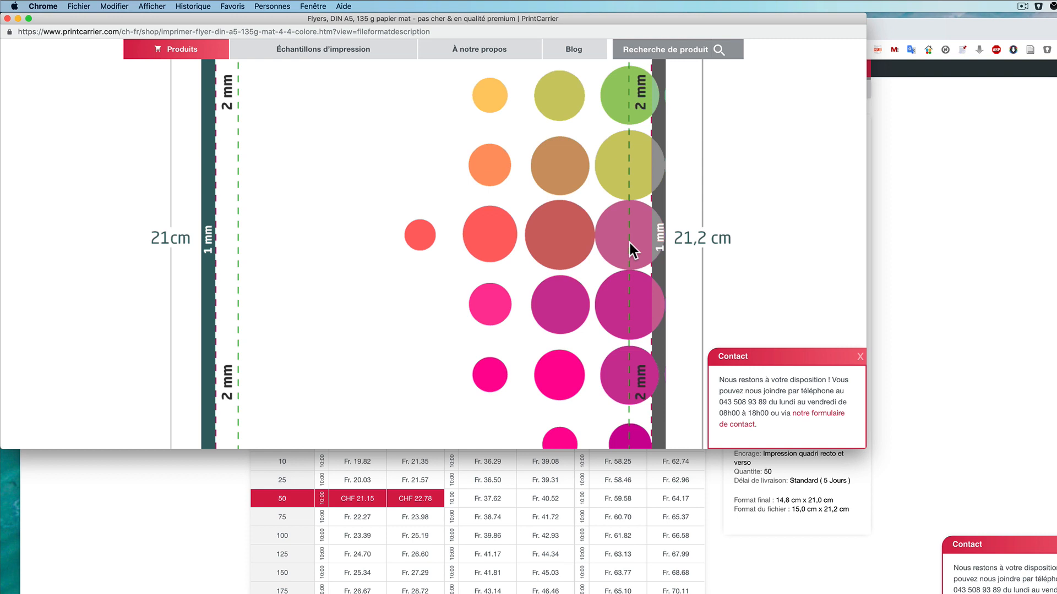
scroll(715, 244, "up", 5)
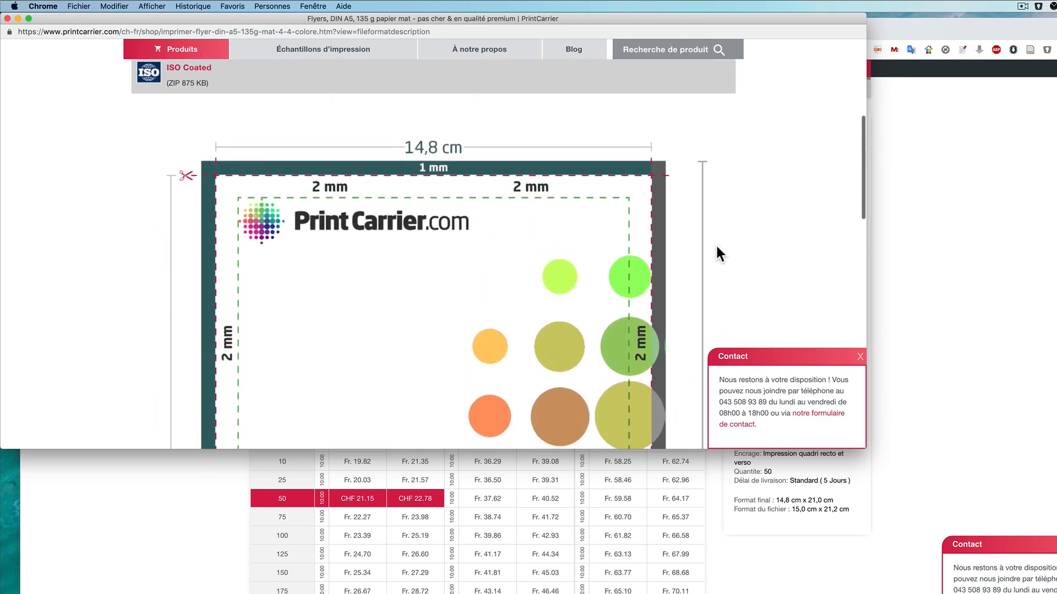
scroll(715, 244, "down", 5)
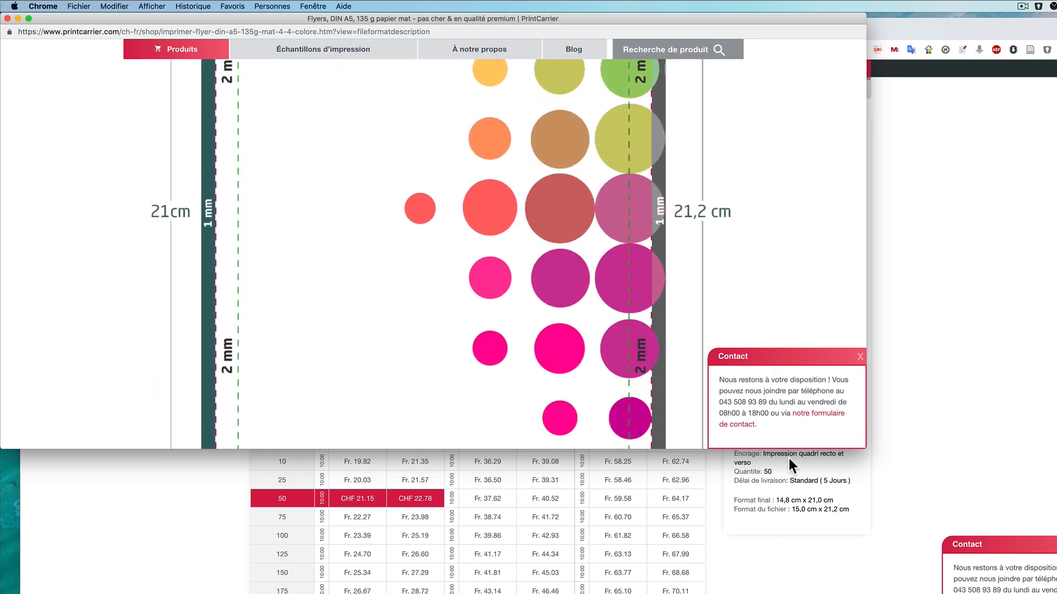
Step: Launch Pages from an empty desktop and create a new document from the Vierge template
key("ctrl+Right")
key("ctrl+Right")
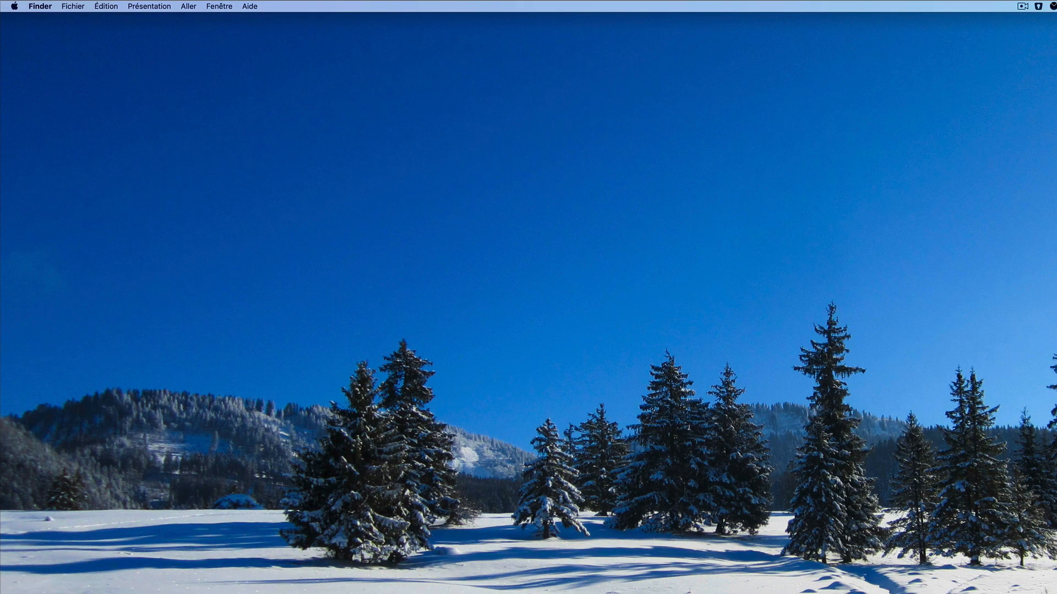
key("super+space")
type("pages")
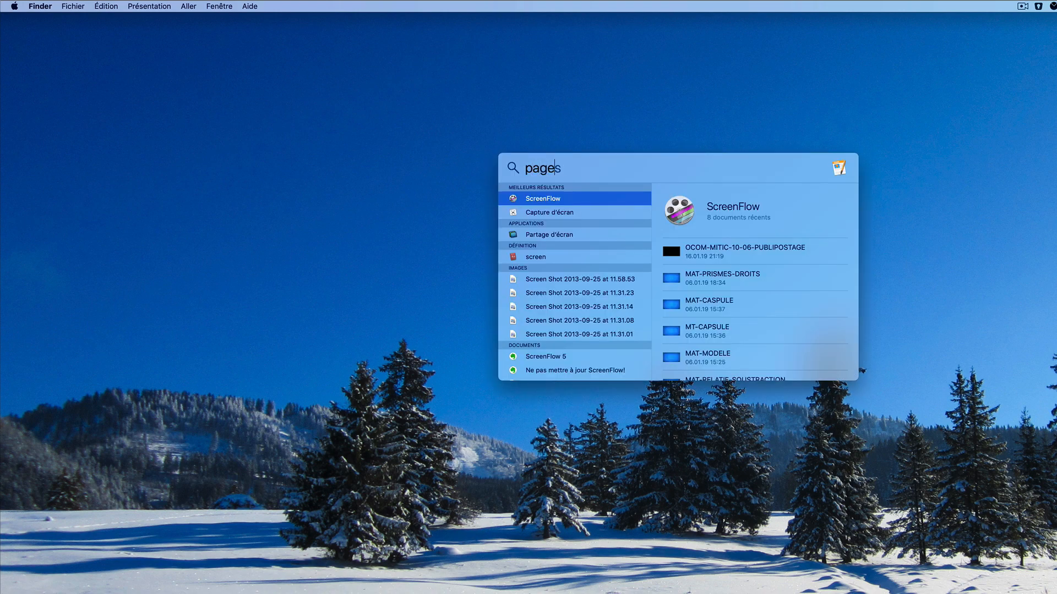
key("Return")
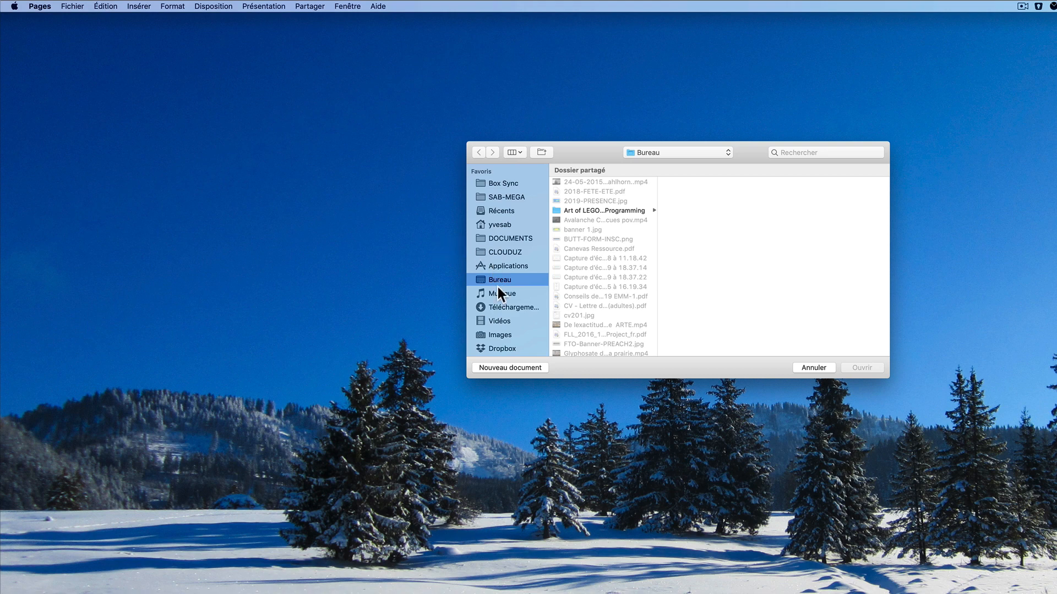
left_click(514, 367)
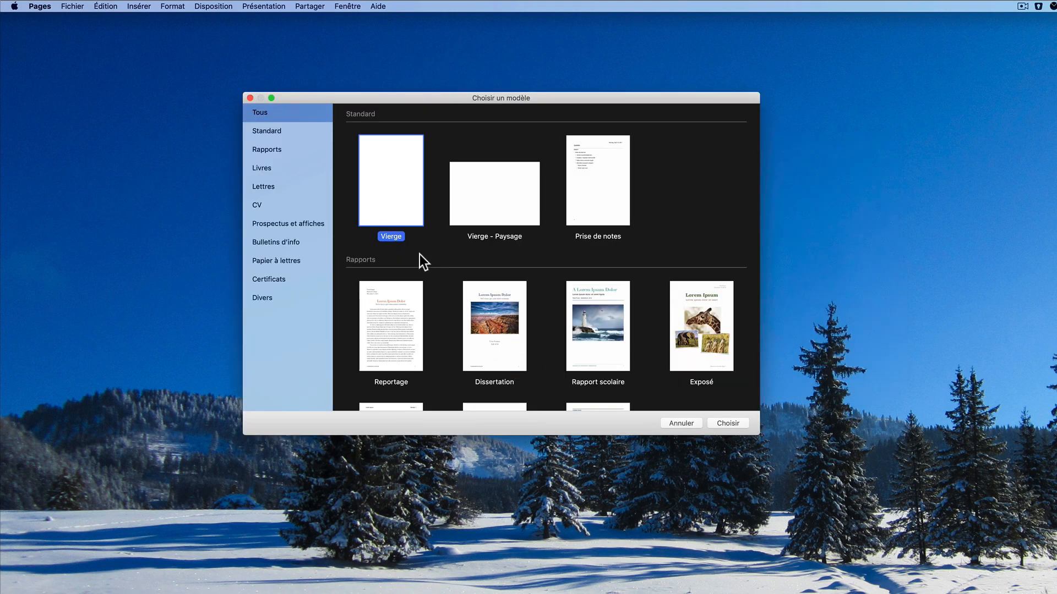
double_click(381, 197)
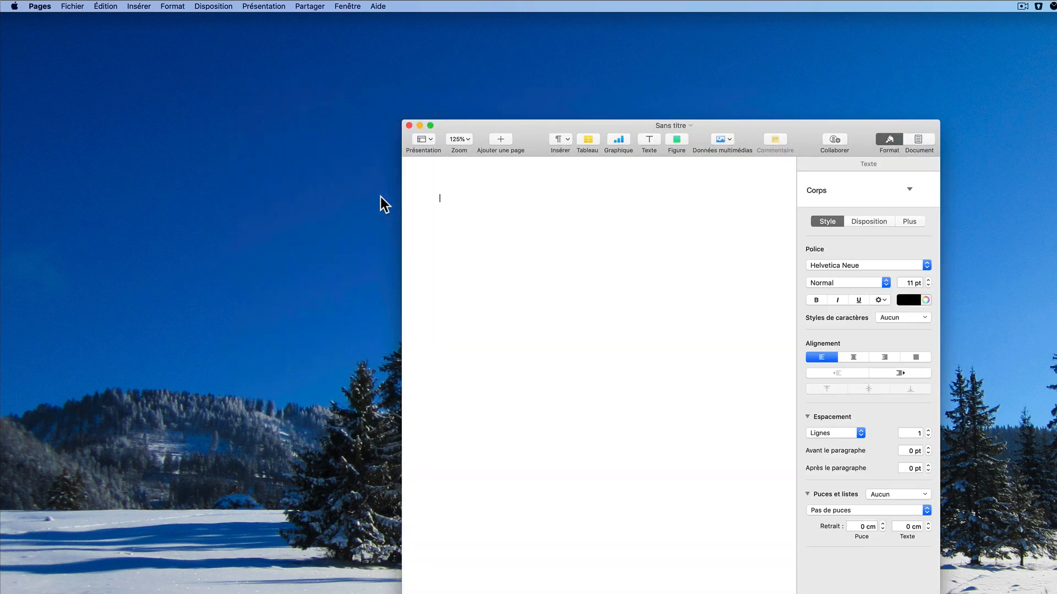
Step: Set the document's paper format to A5
left_click(917, 141)
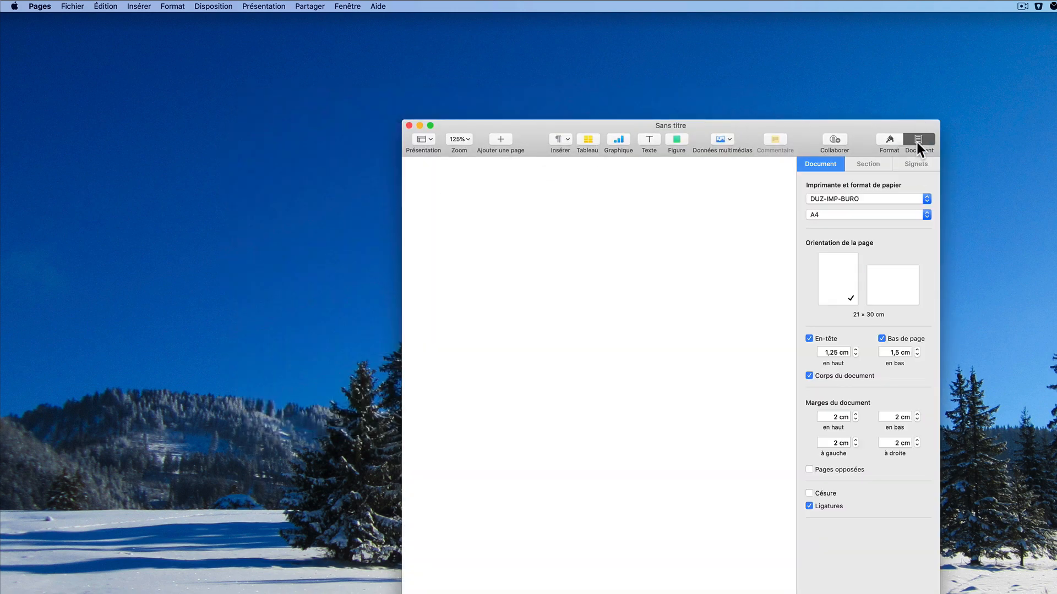
left_click(833, 213)
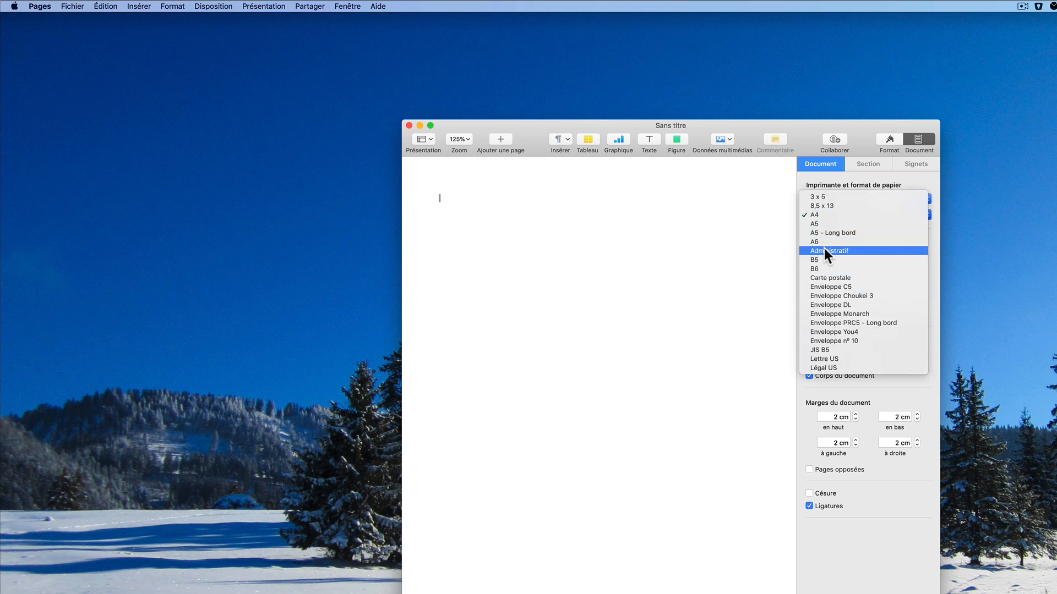
left_click(820, 222)
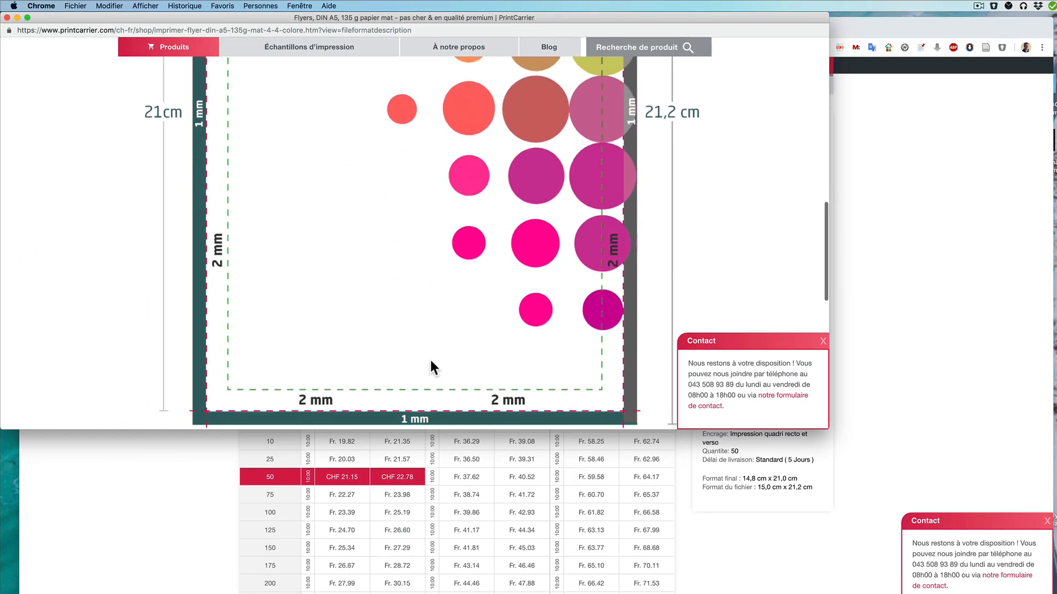
Step: Recheck the flyer's width, height and bleed on the PrintCarrier template diagram in Chrome
scroll(250, 376, "down", 5)
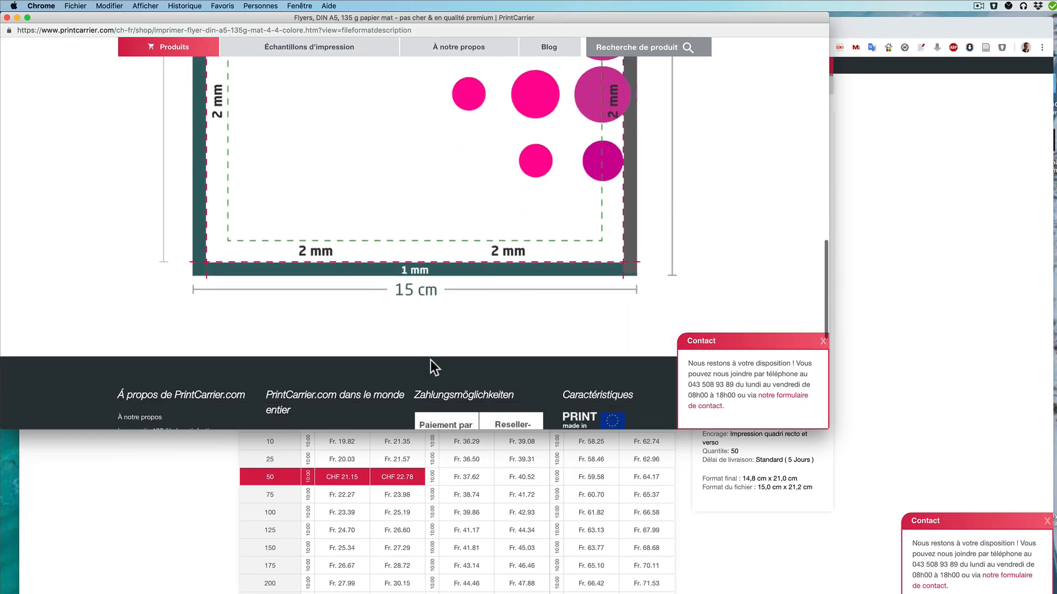
scroll(430, 360, "up", 5)
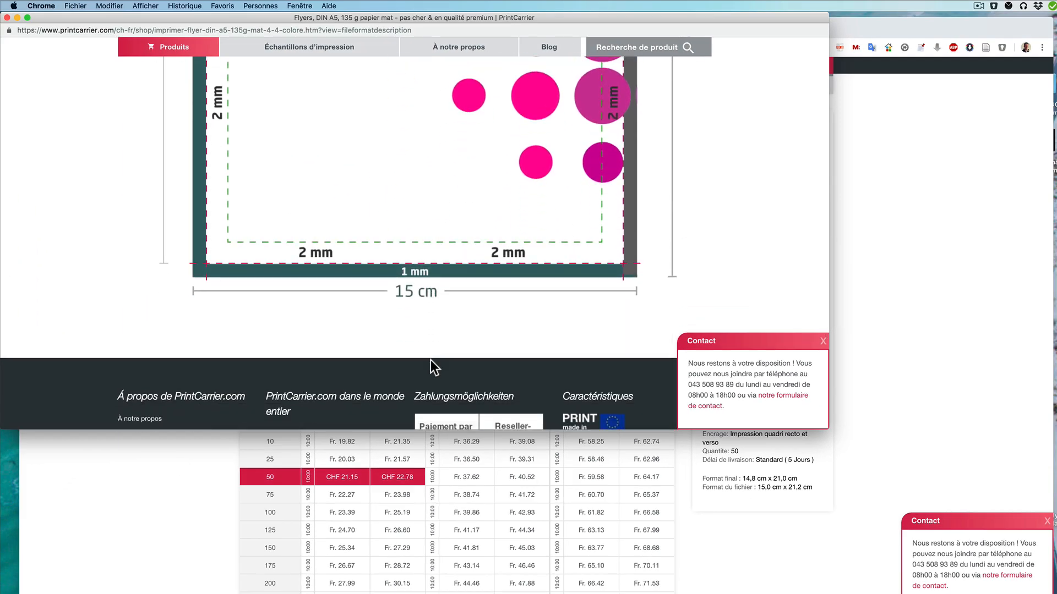
scroll(431, 362, "up", 5)
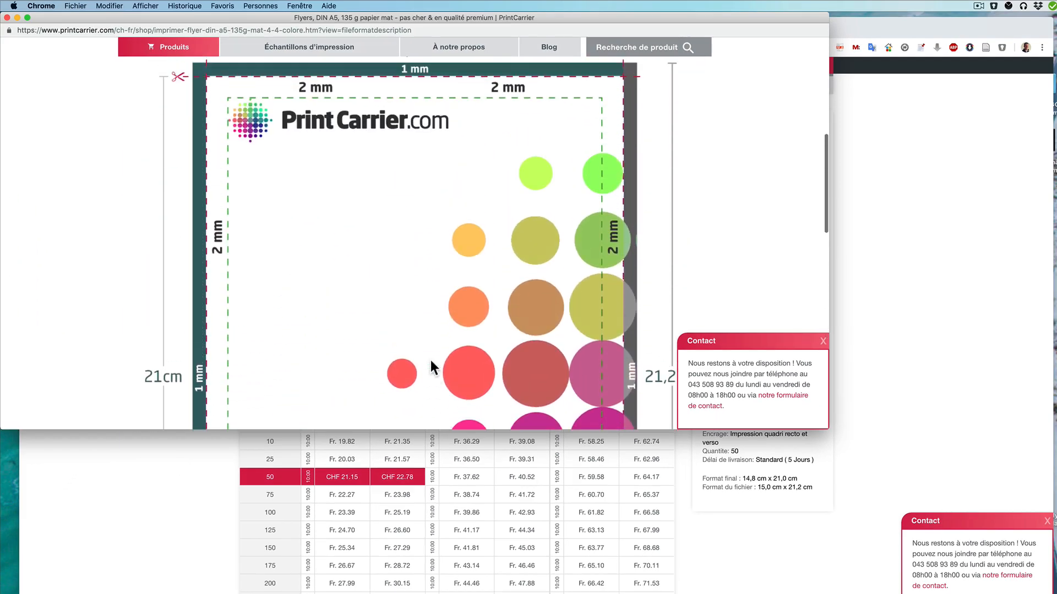
scroll(431, 361, "down", 5)
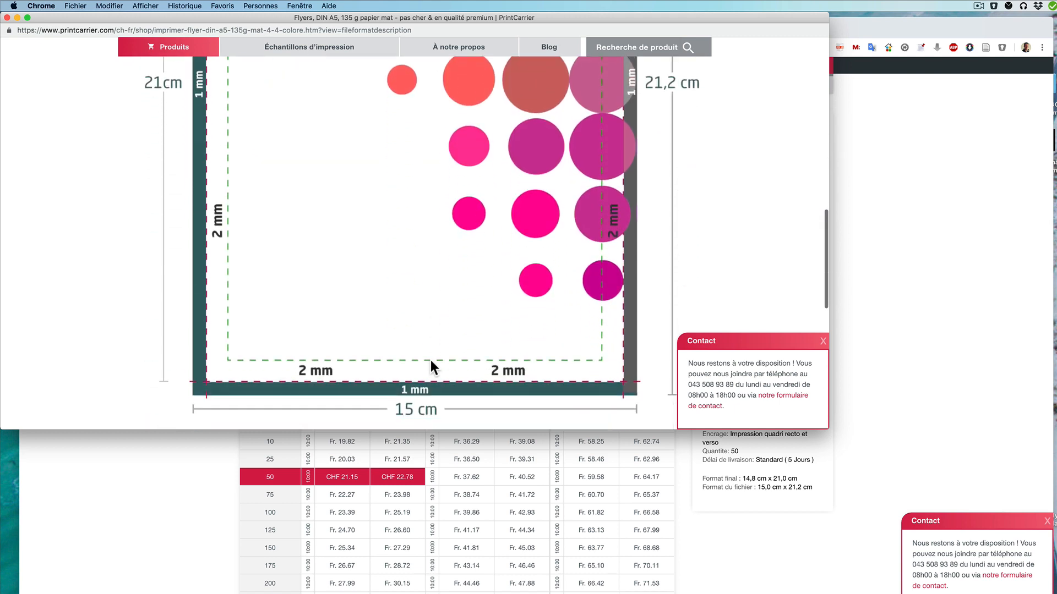
scroll(431, 361, "up", 3)
scroll(430, 359, "up", 2)
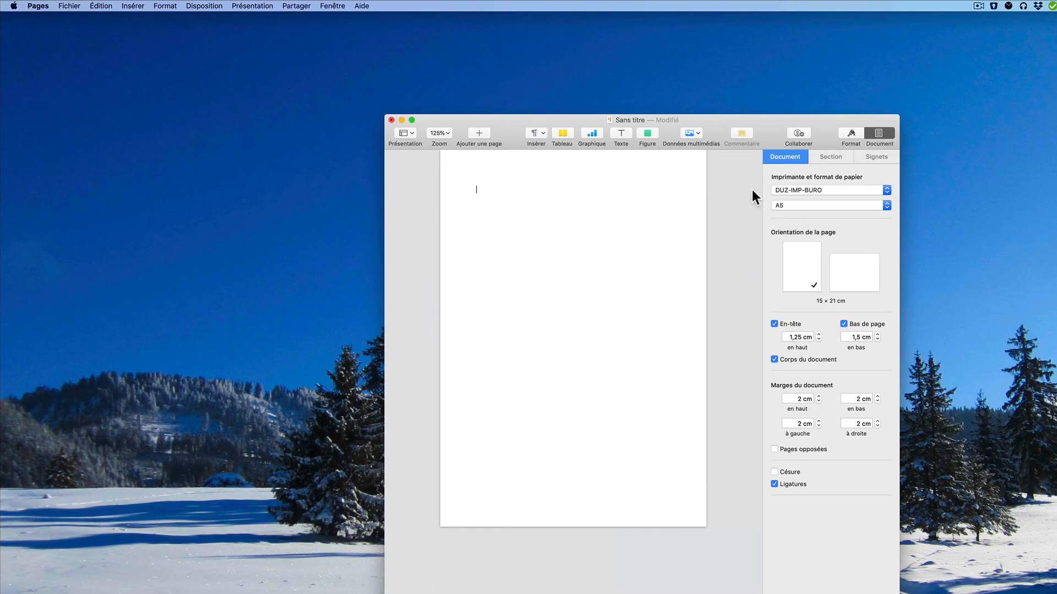
Step: Open the page setup's custom paper size manager and add a new custom size
left_click(785, 205)
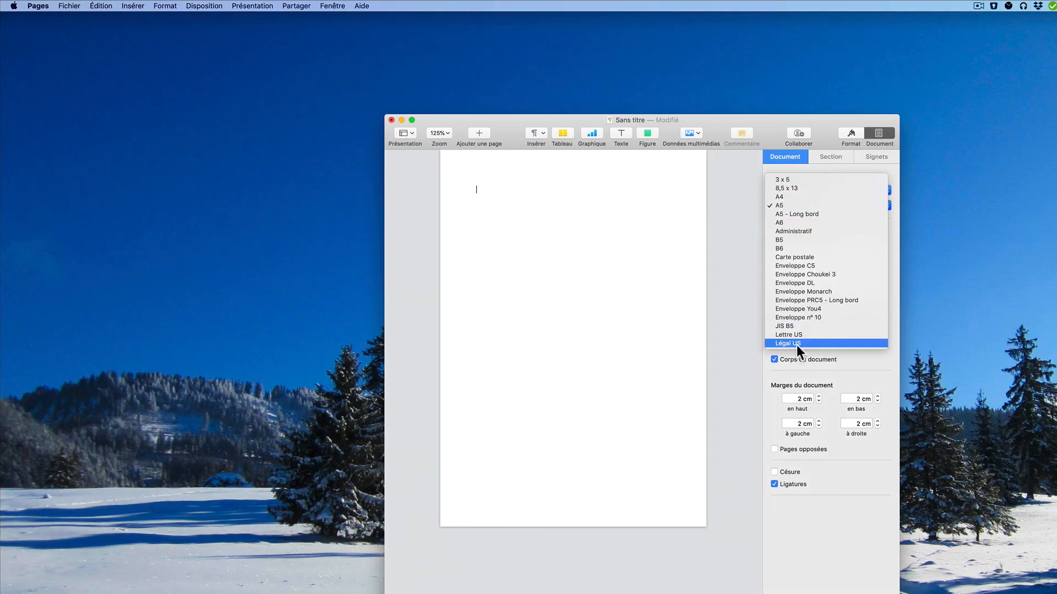
left_click(790, 168)
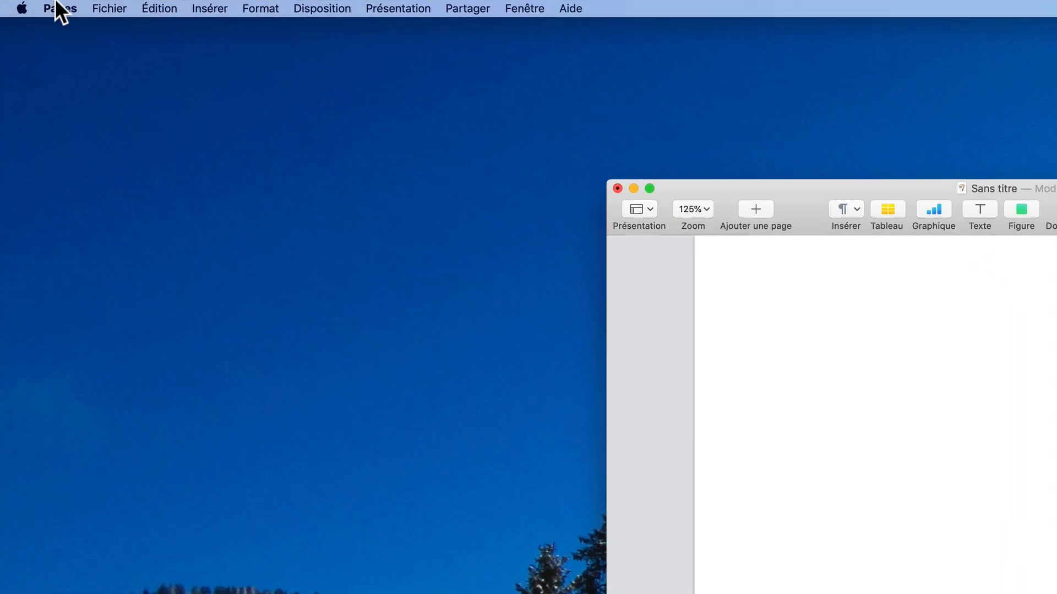
left_click(59, 8)
mouse_move(107, 9)
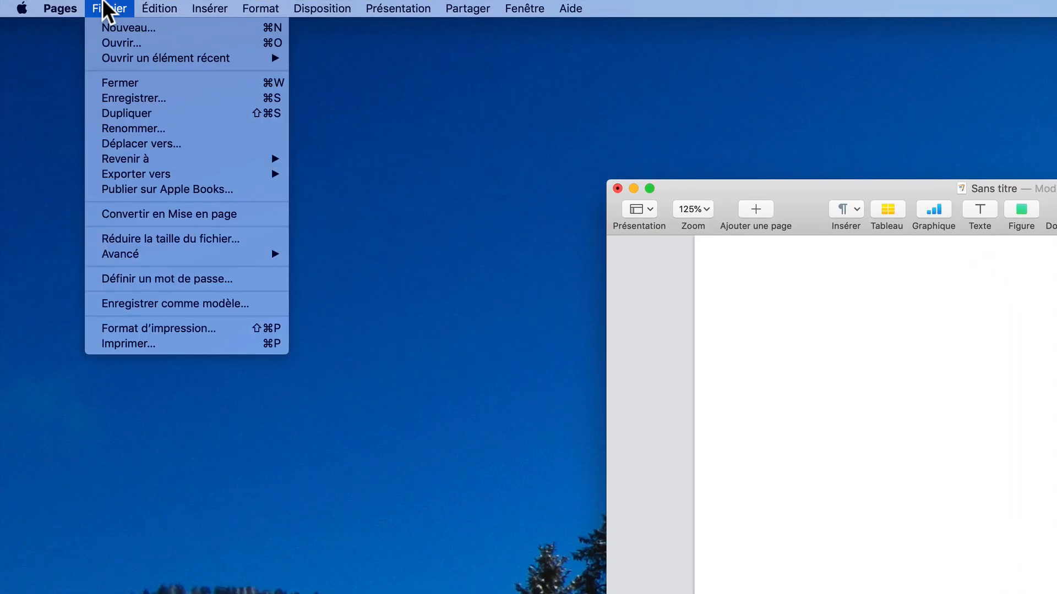
left_click(160, 329)
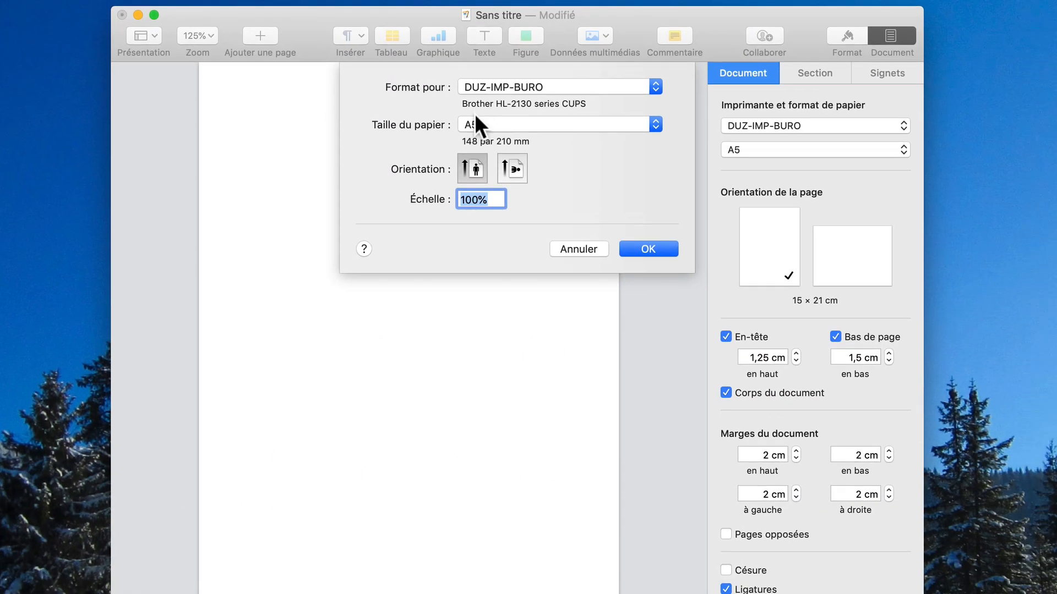
left_click(475, 116)
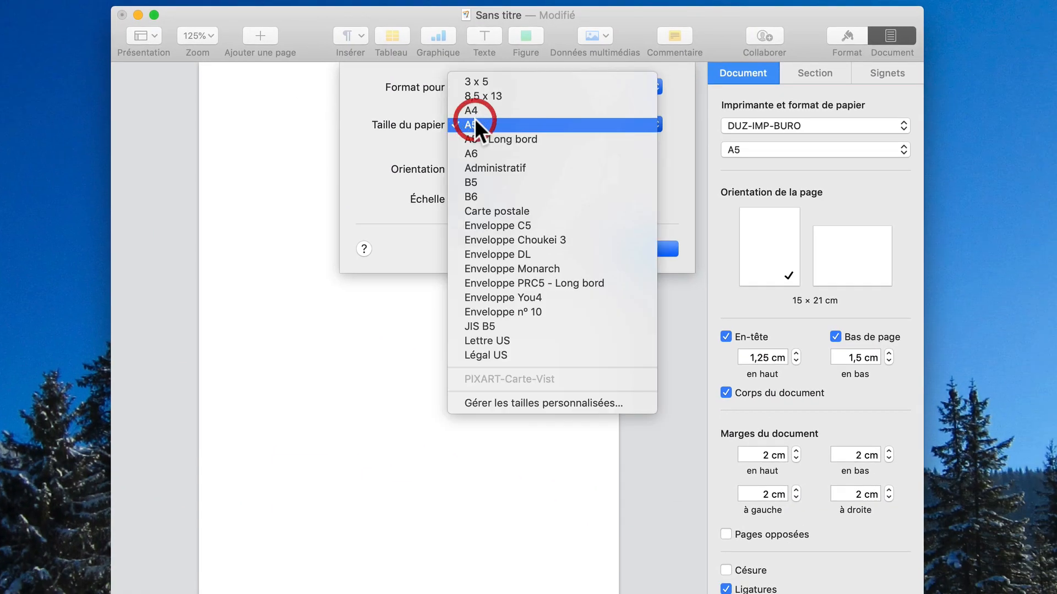
left_click(507, 404)
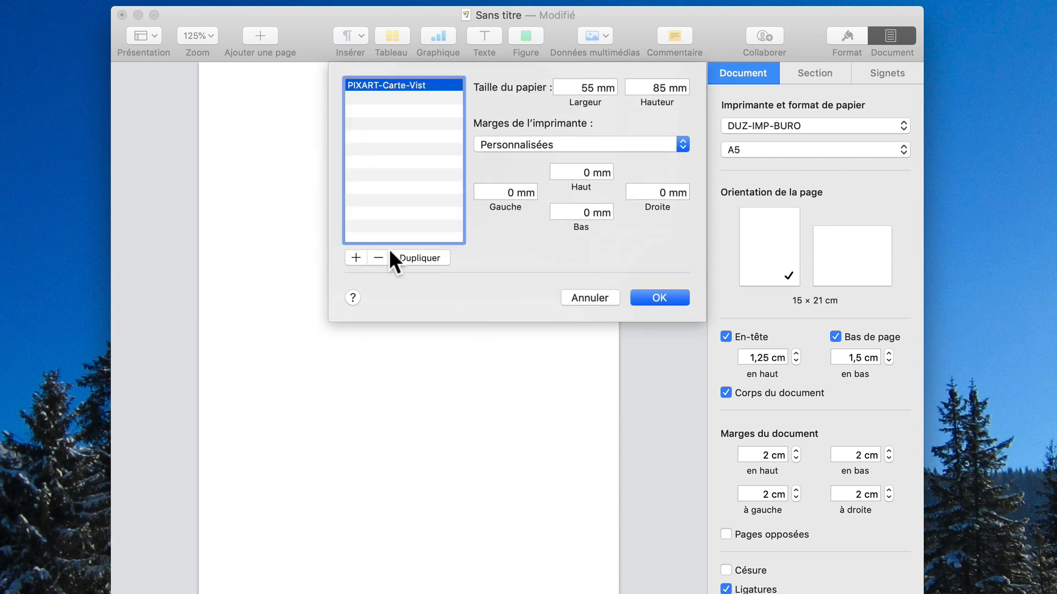
left_click(355, 257)
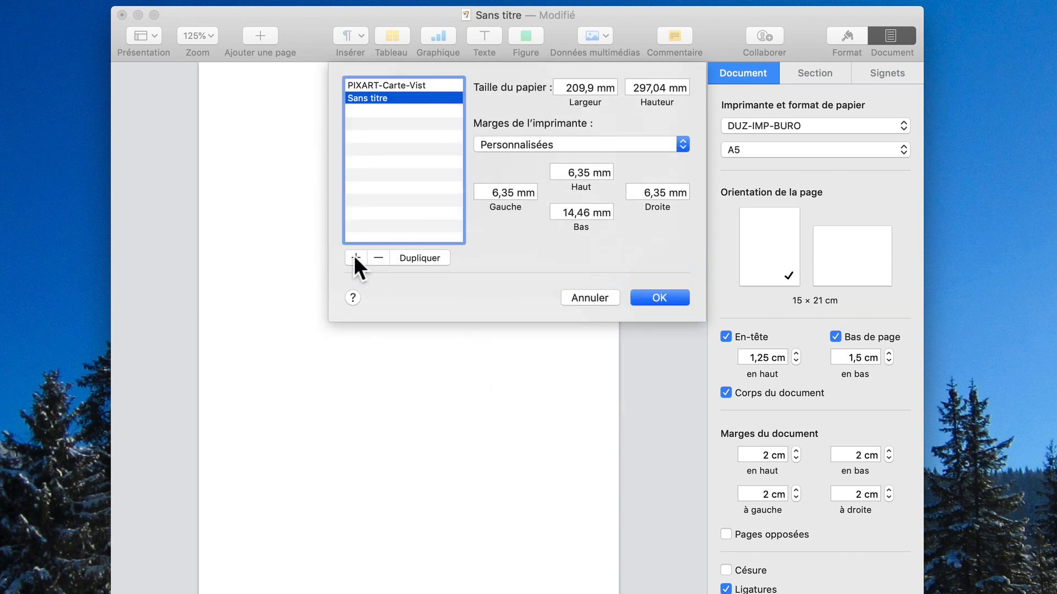
Step: Set the new custom paper size to 150 mm wide and 212 mm high
left_click(568, 88)
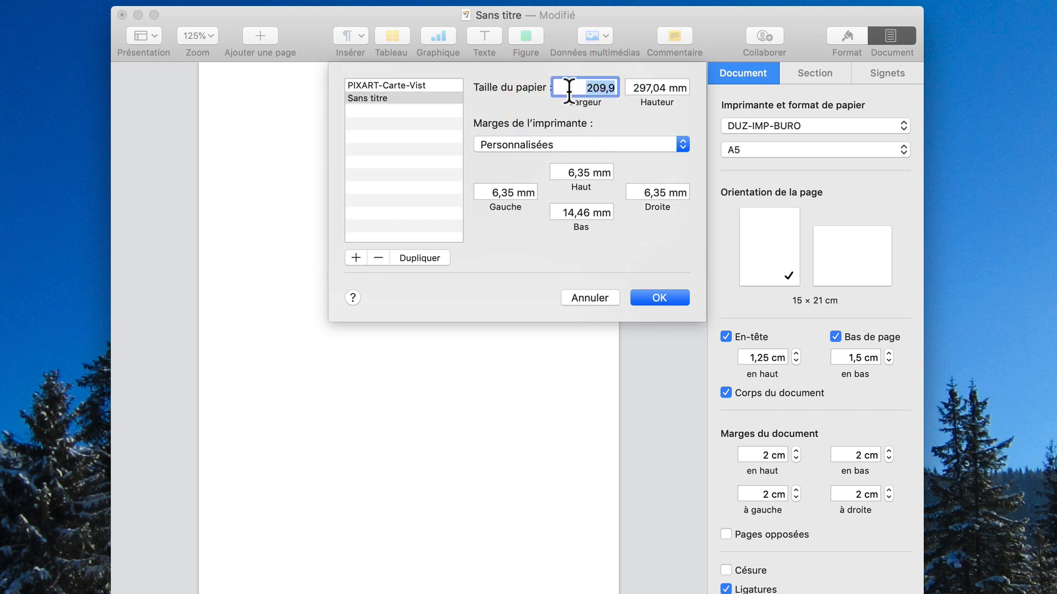
type("150")
key("Tab")
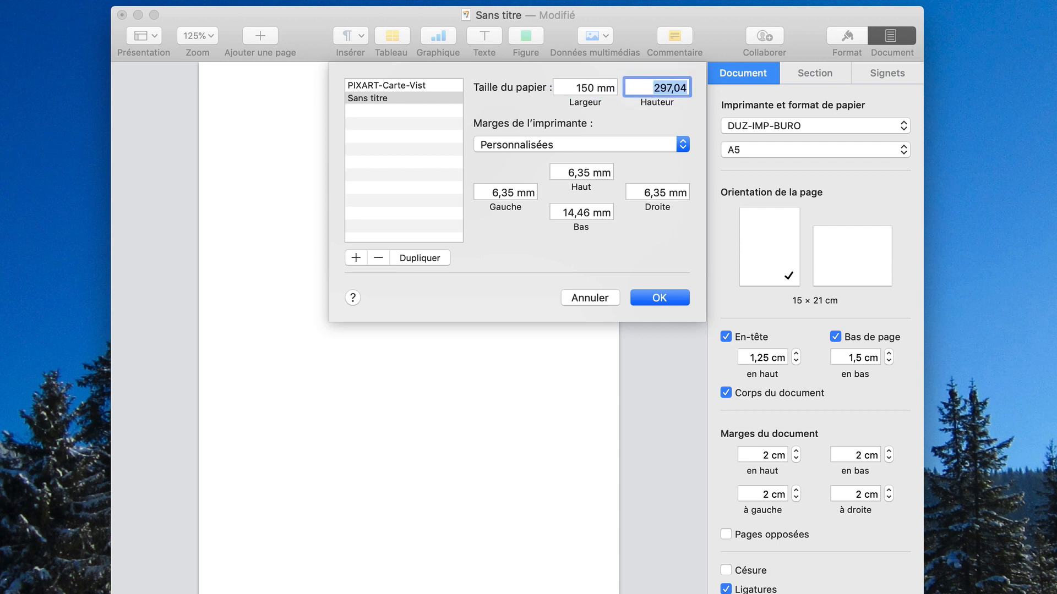
type("212")
Step: Set all four printer margins of the custom paper size to 0 mm and accept the settings
left_click(588, 173)
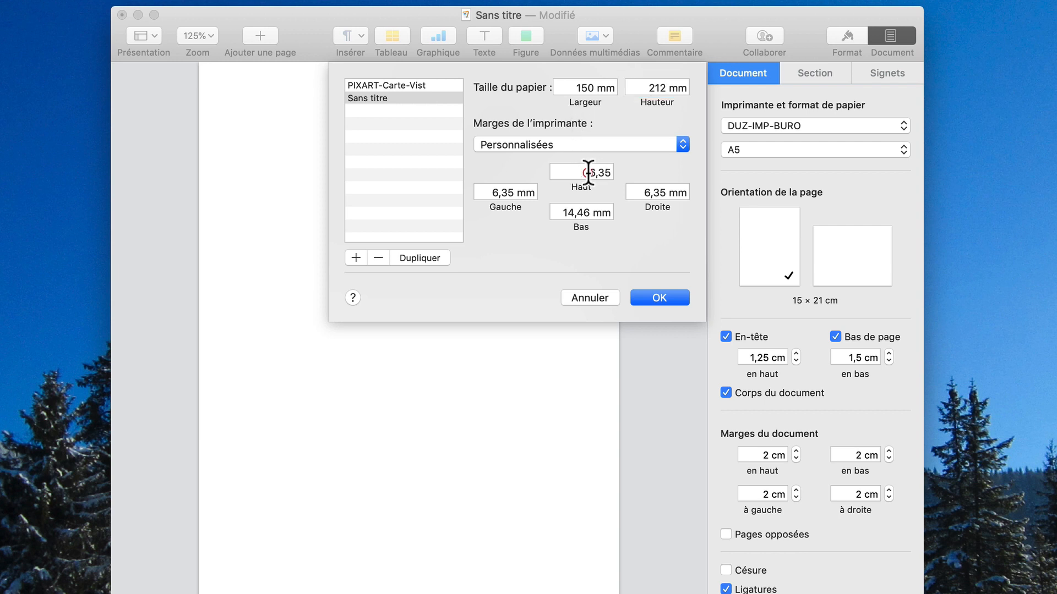
double_click(587, 172)
type("0")
left_click(507, 189)
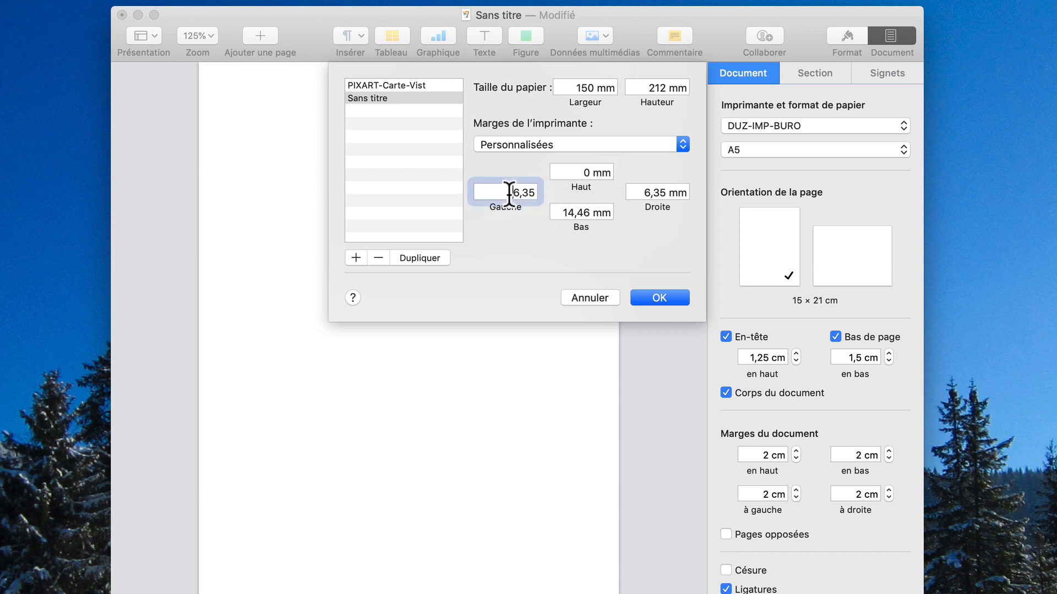
type("0")
key("super+a")
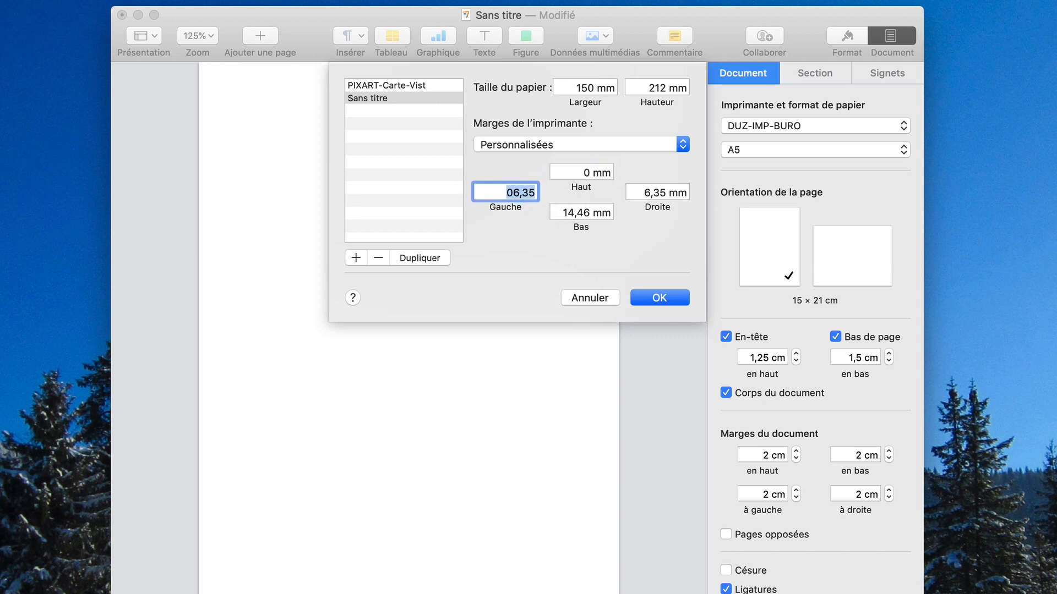
type("0")
key("Tab")
type("0")
key("Tab")
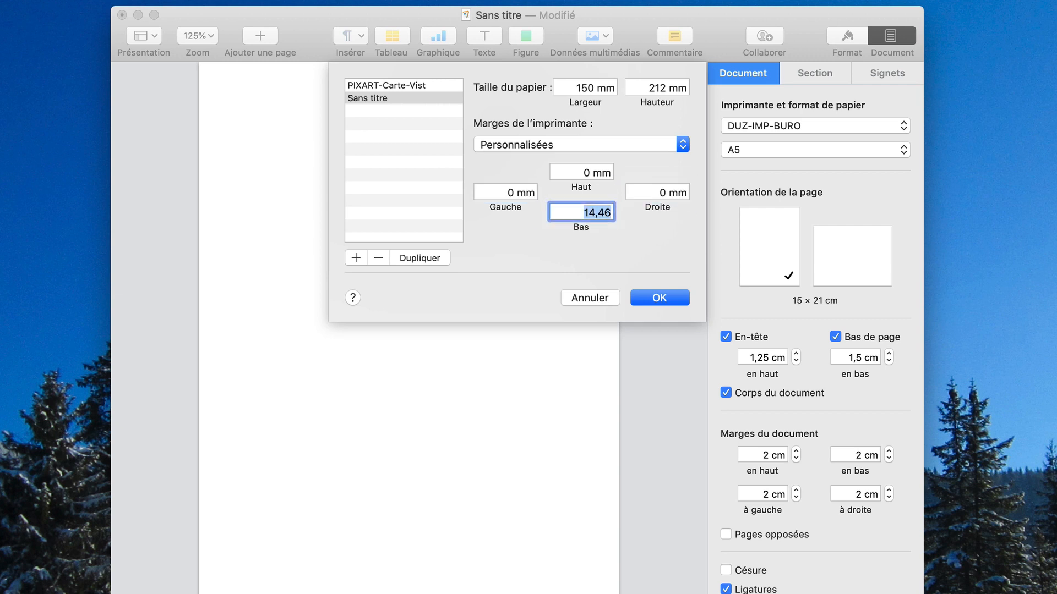
type("0")
left_click(655, 291)
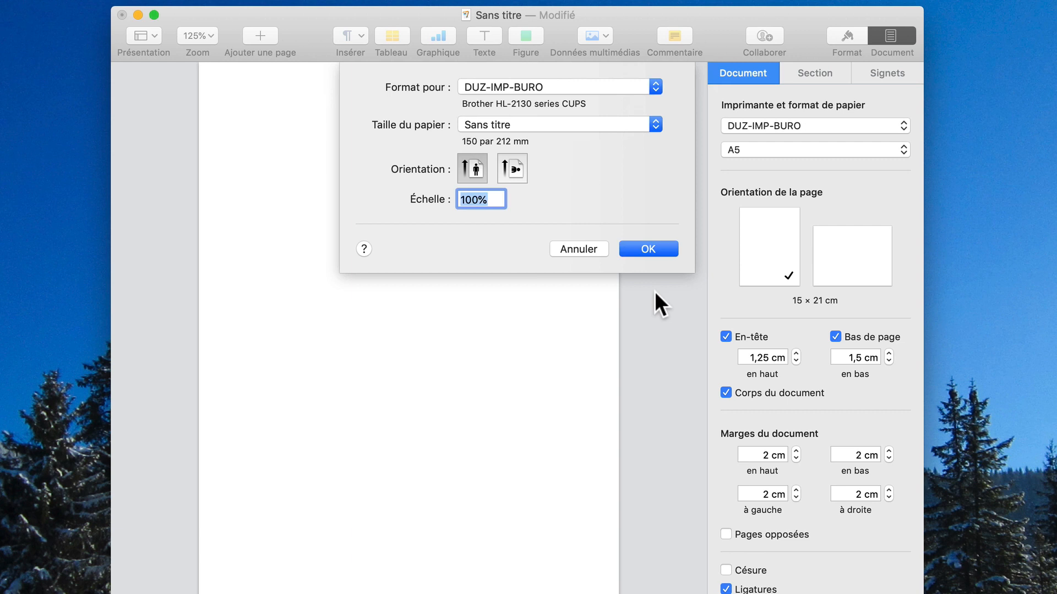
Step: Rename the untitled custom paper size as A5-PrintCarrier and apply it to the document
left_click(527, 120)
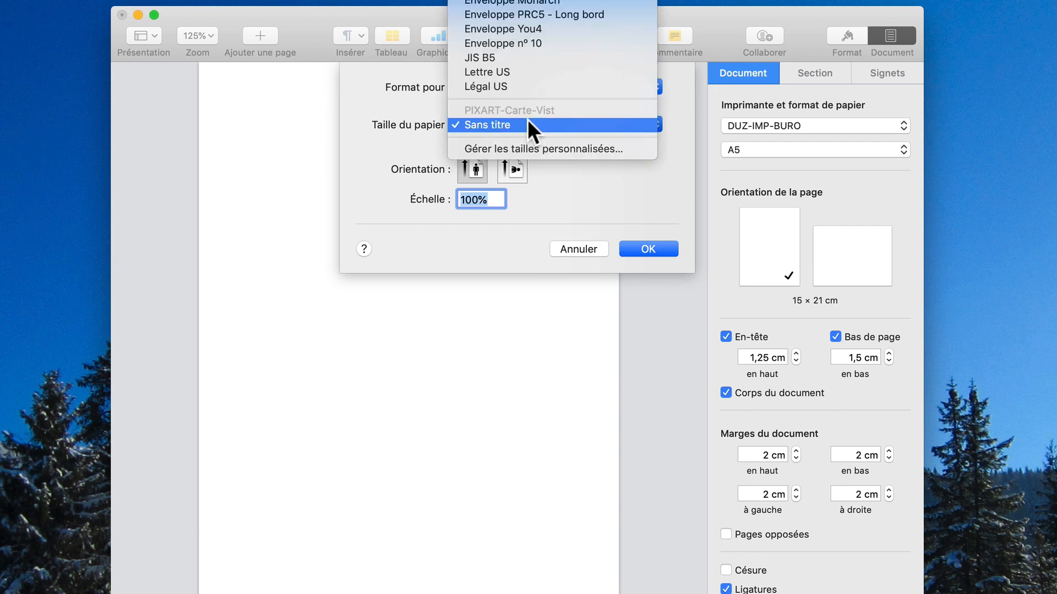
left_click(526, 147)
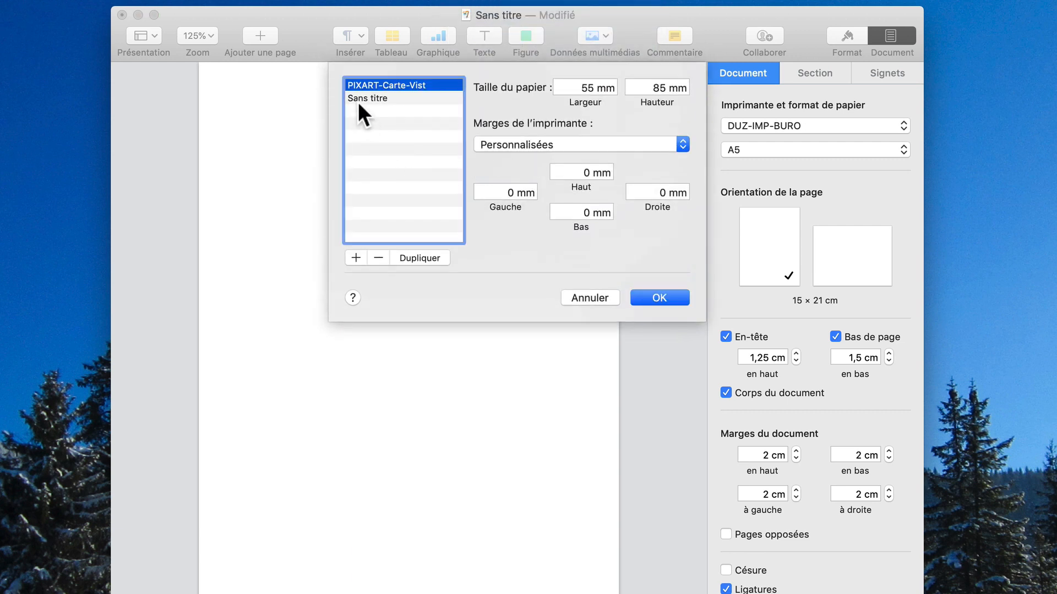
left_click(357, 98)
left_click(356, 97)
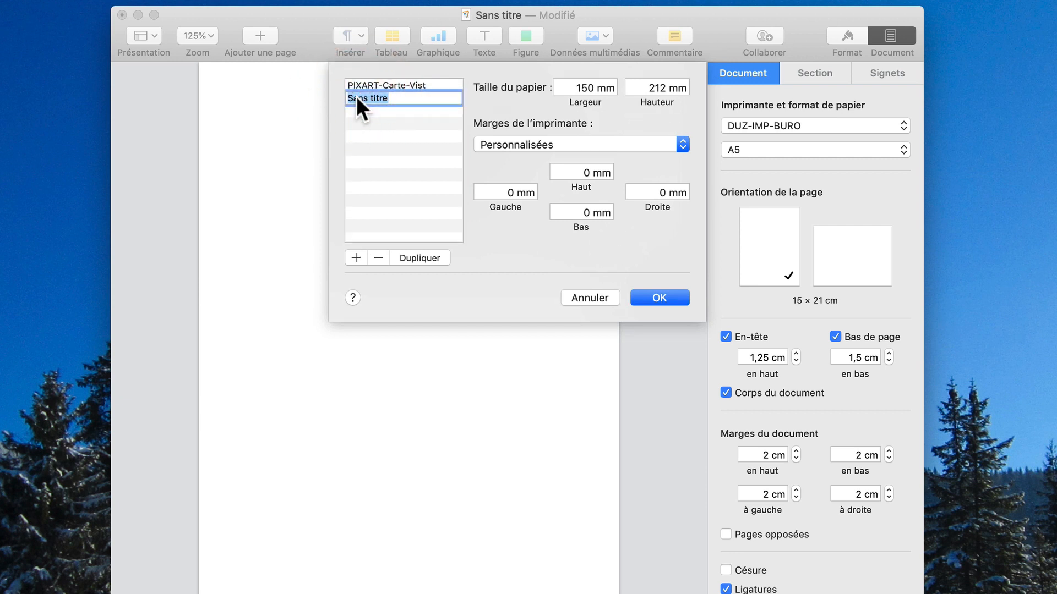
type("A5-PrintCarrier")
left_click(655, 295)
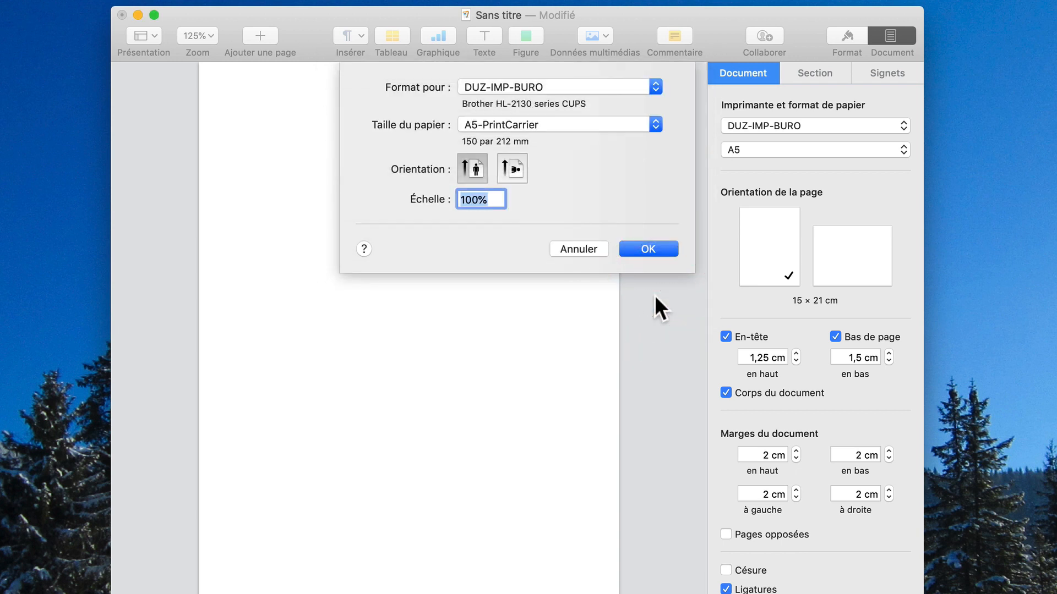
left_click(636, 250)
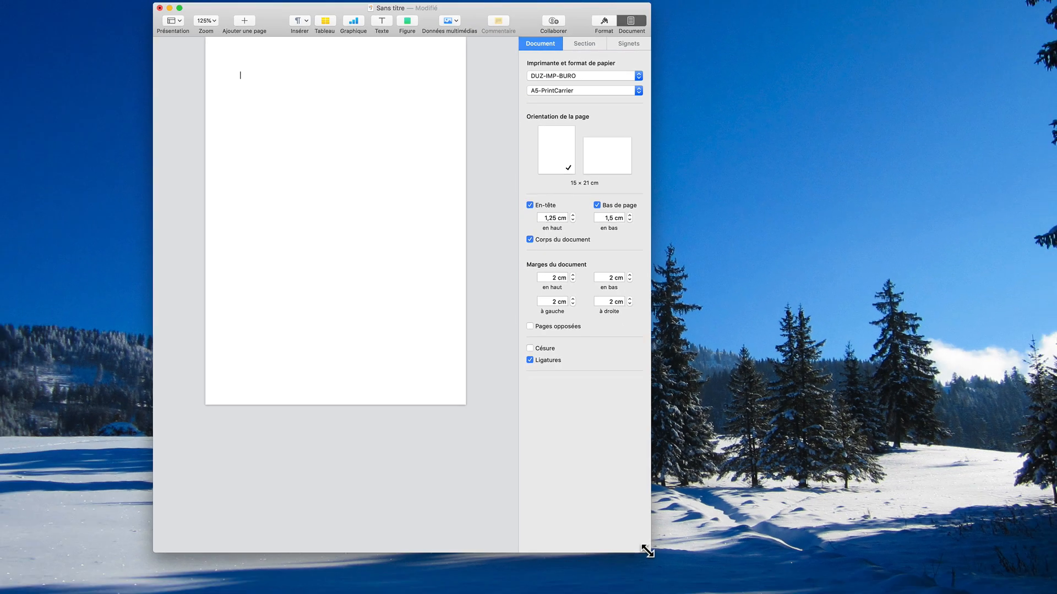
Step: Widen the document window and fit the whole page in the view
left_click_drag(646, 552, 815, 544)
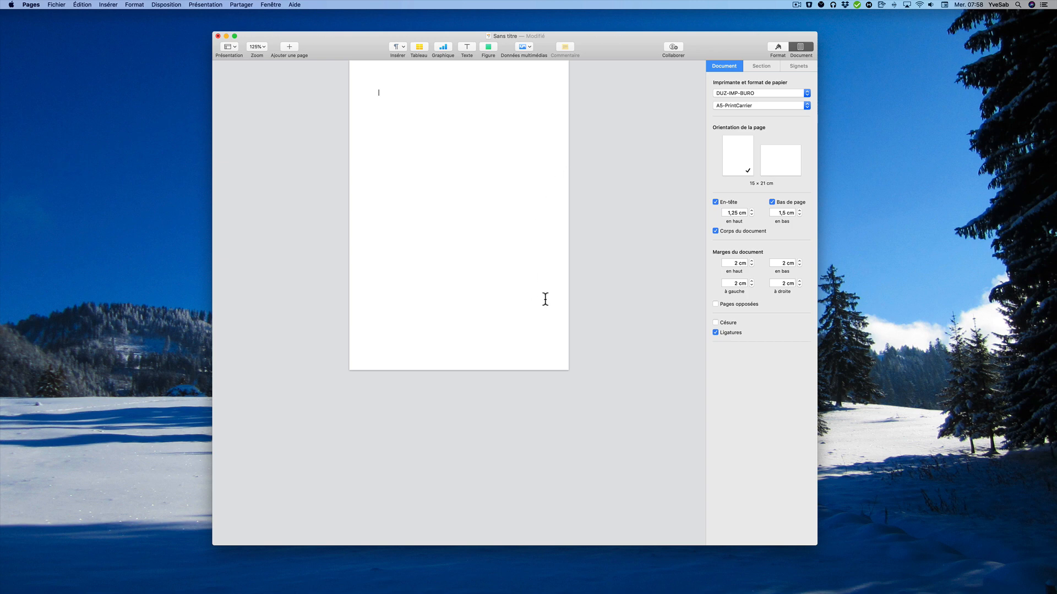
scroll(483, 208, "up", 5)
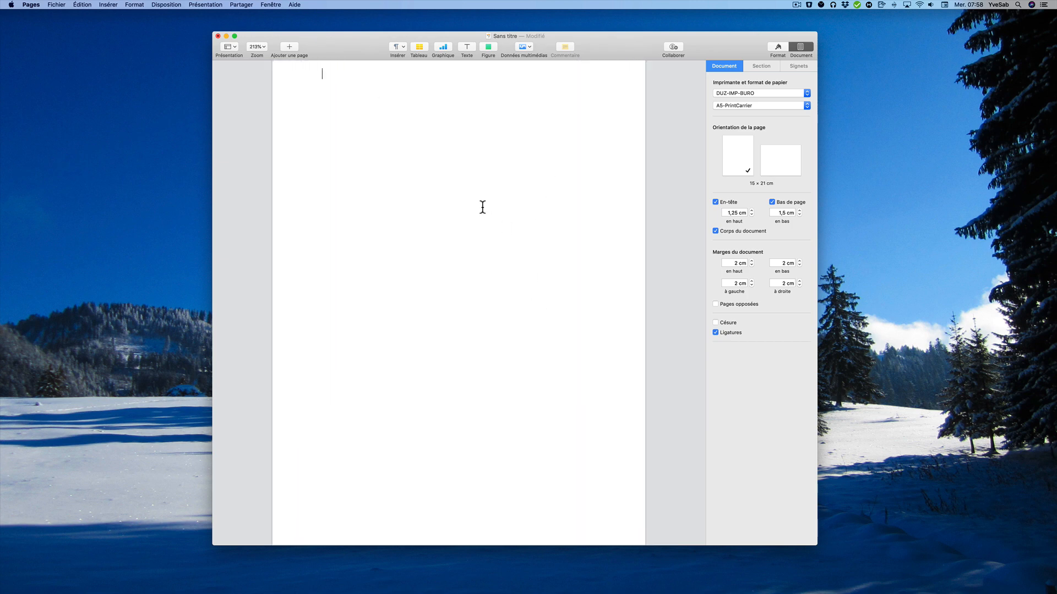
scroll(482, 208, "up", 1)
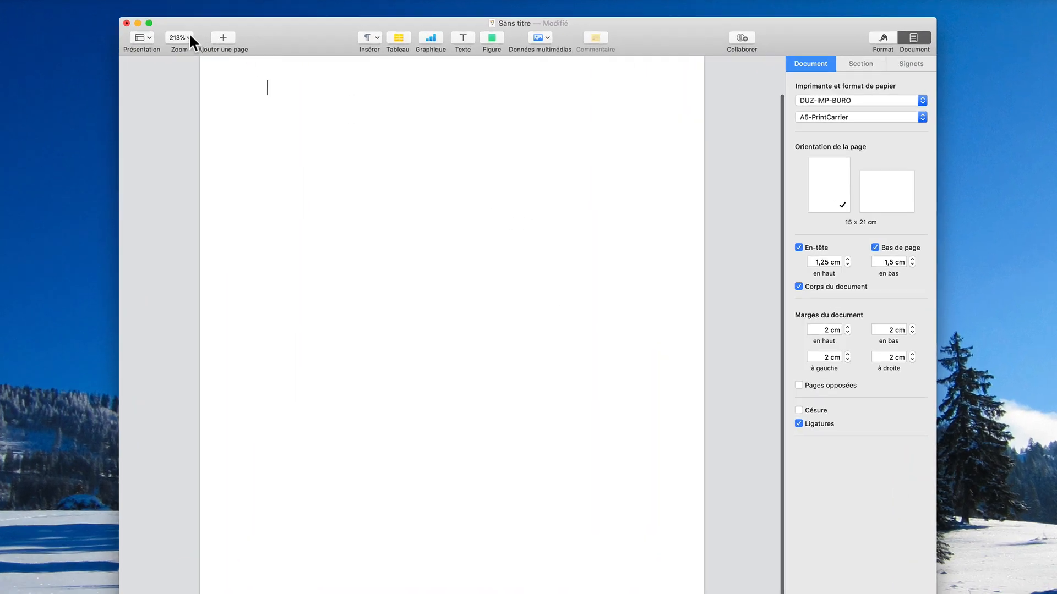
left_click(256, 46)
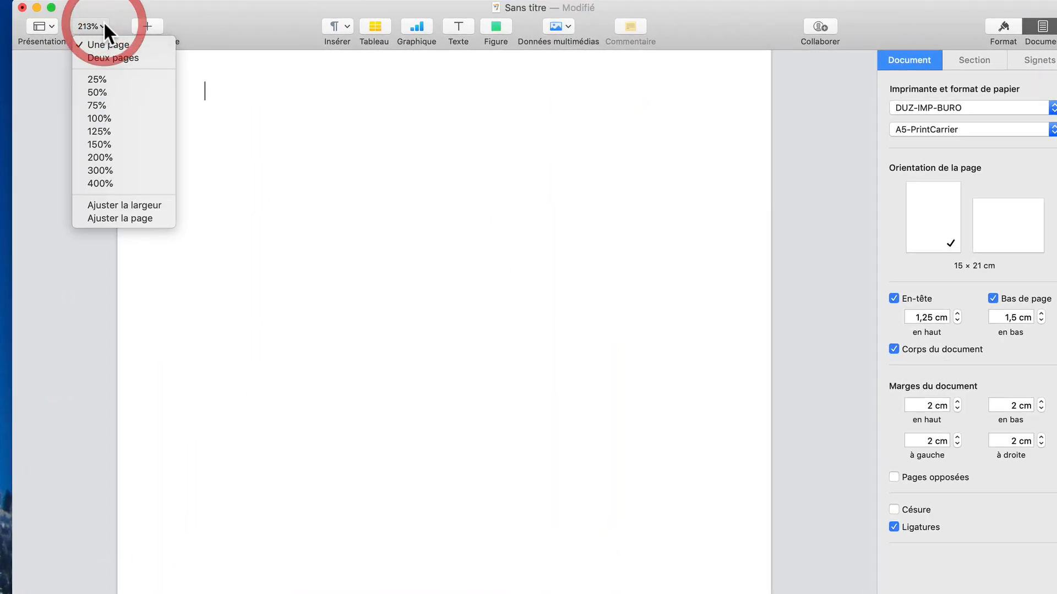
left_click(139, 222)
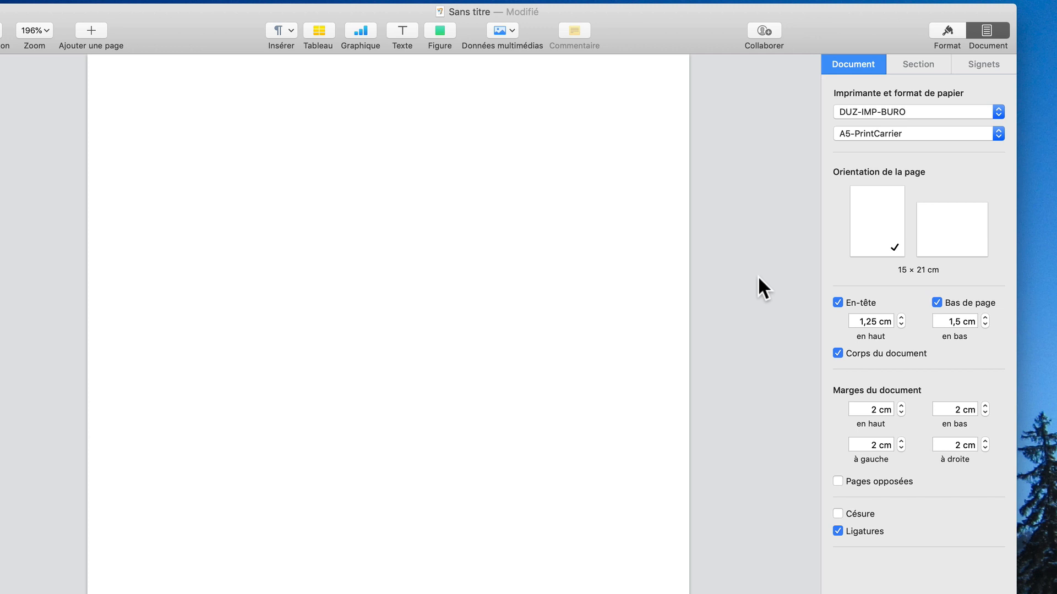
Step: Turn off the header, footer and document body, converting the document to page layout
left_click(837, 302)
left_click(936, 302)
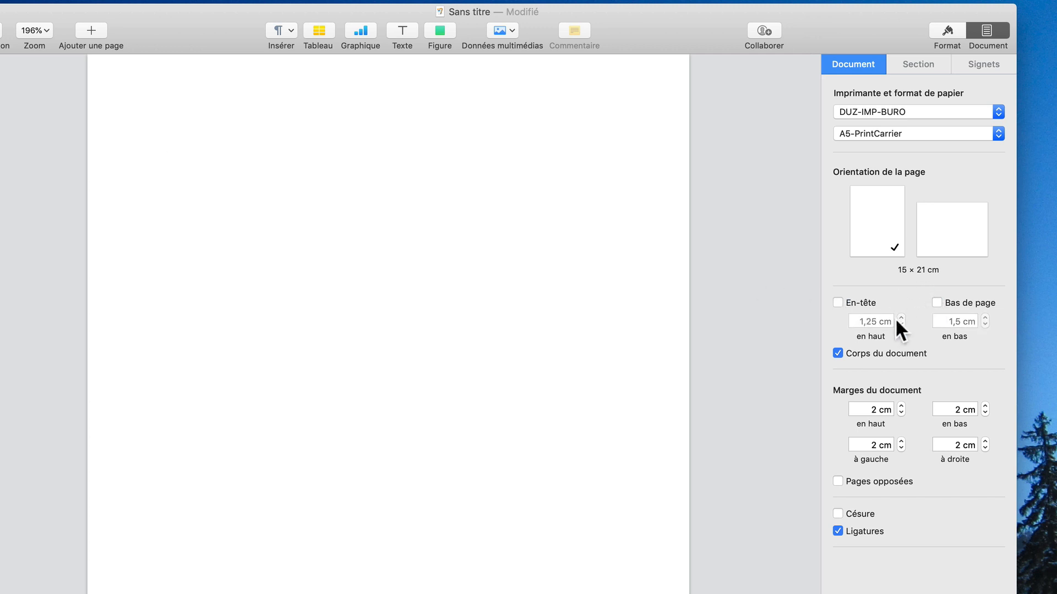
left_click(837, 353)
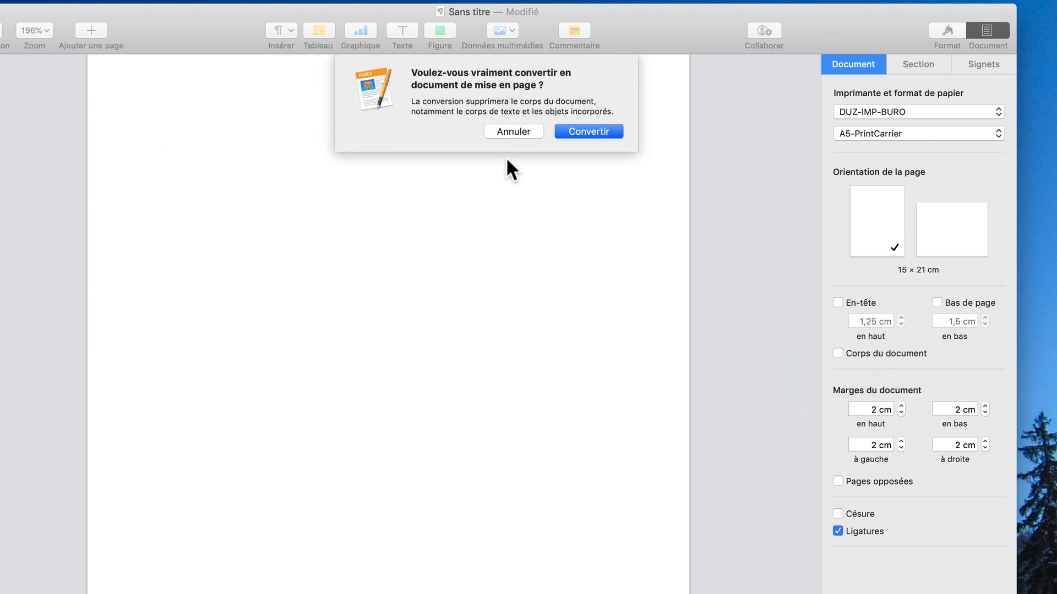
left_click(579, 131)
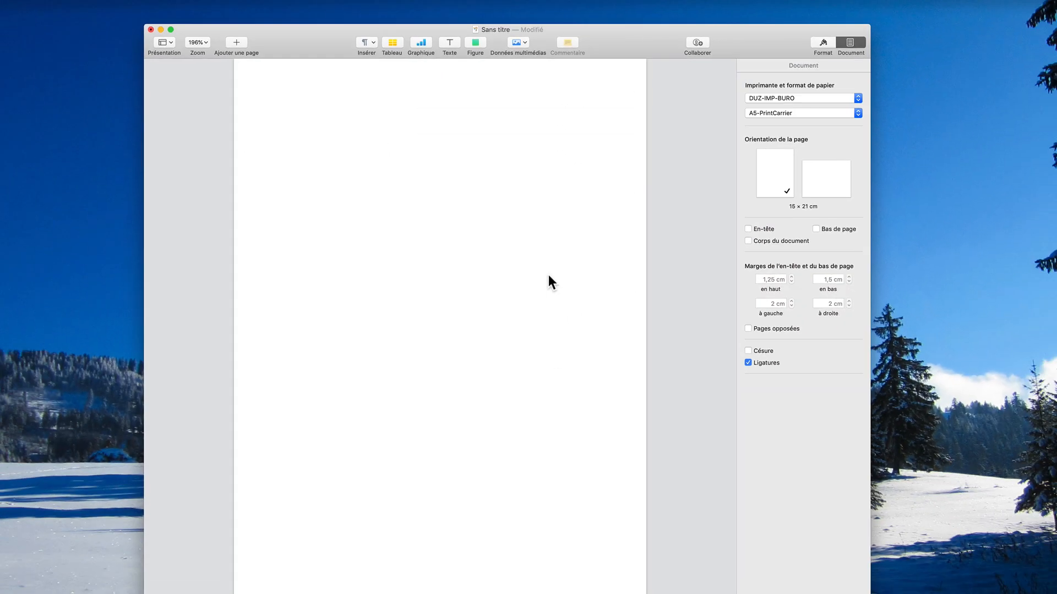
scroll(548, 275, "down", 2)
scroll(549, 275, "down", 1)
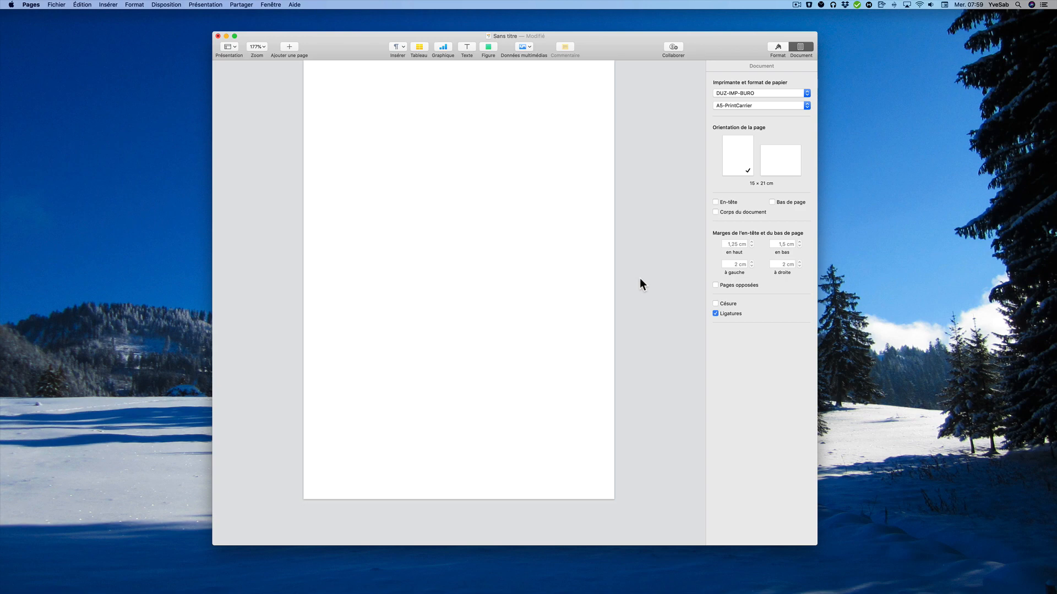
Step: Switch to Chrome and open the Pixabay website in a new tab
key("ctrl+Left")
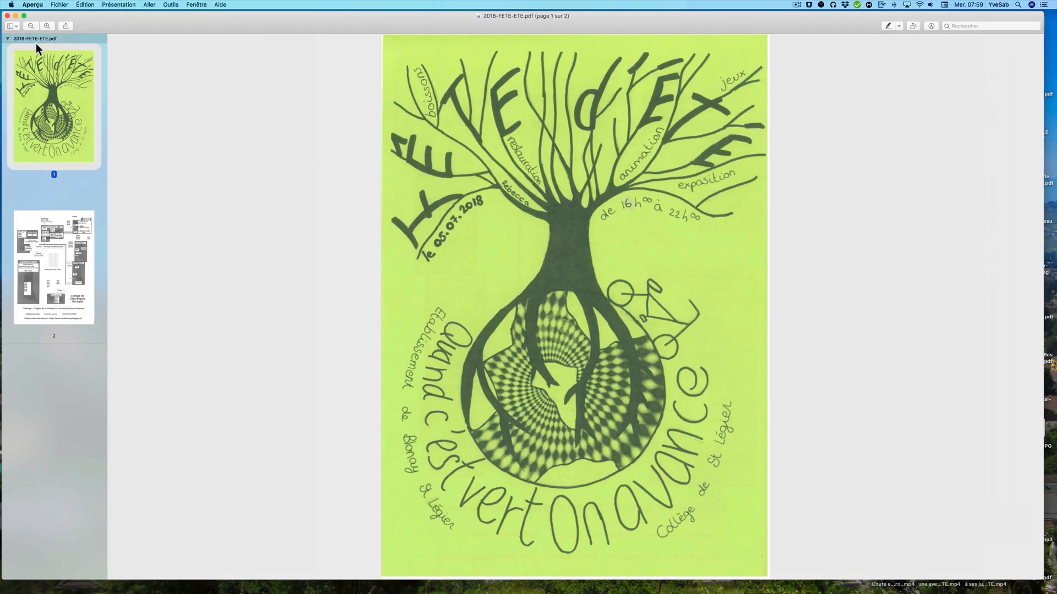
key("ctrl+Left")
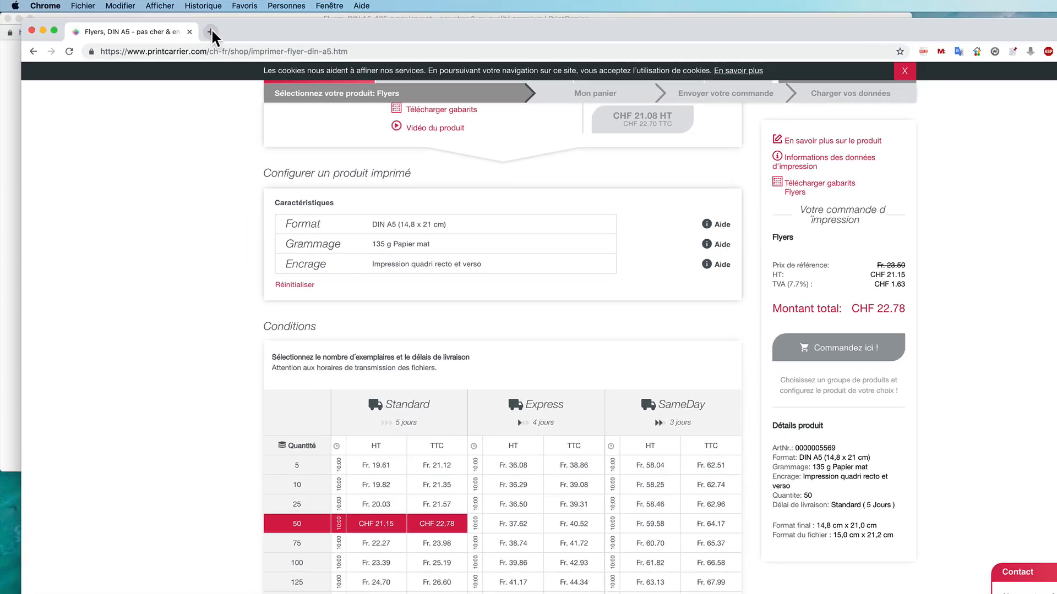
left_click(156, 22)
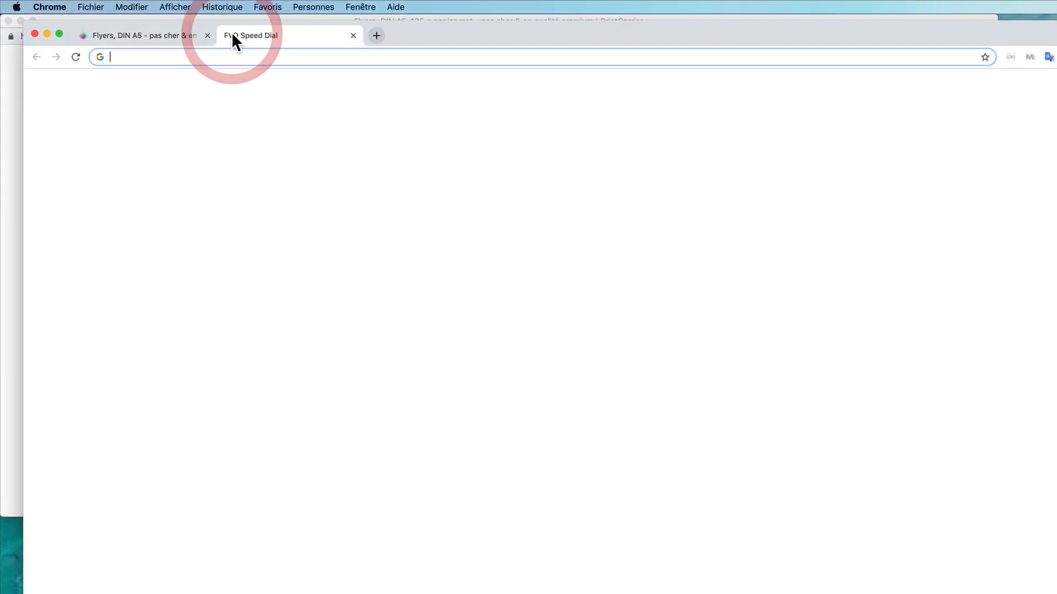
type("pixa")
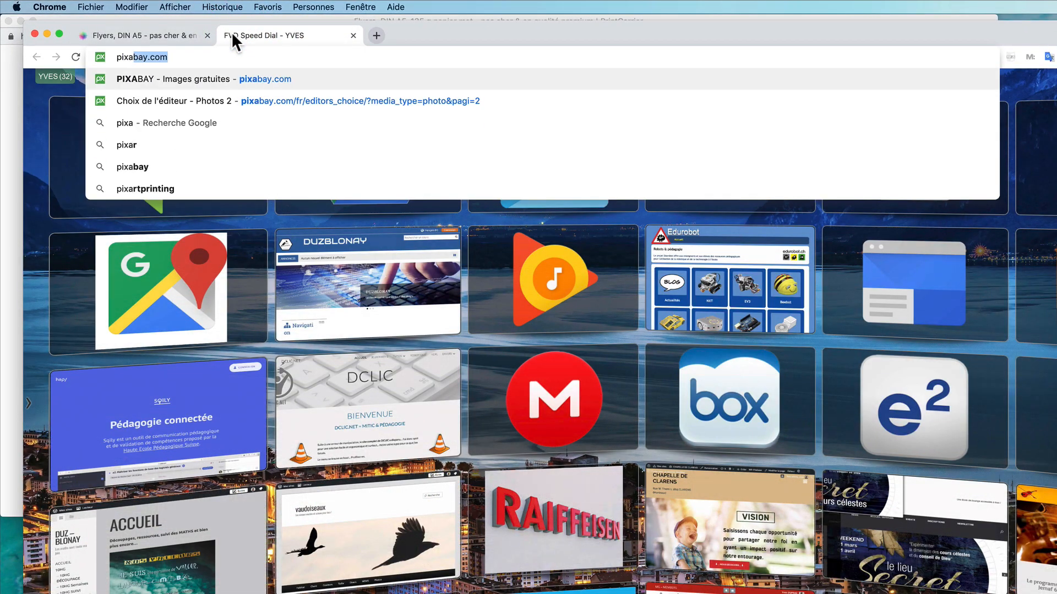
type("bay")
key("Return")
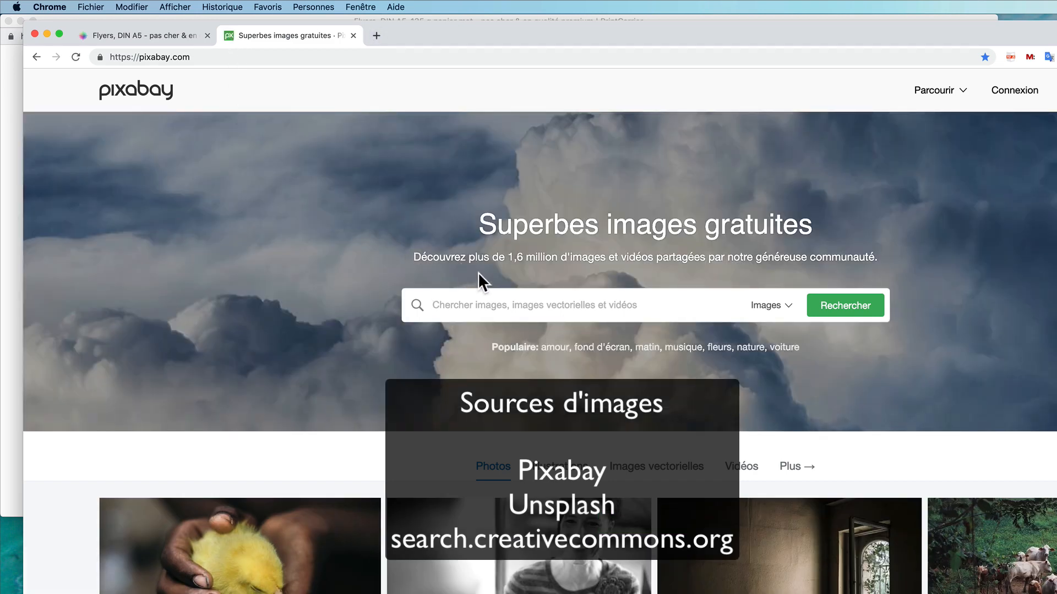
Step: Search Pixabay for "vigne" images and browse the free photos
type("vigne")
key("Return")
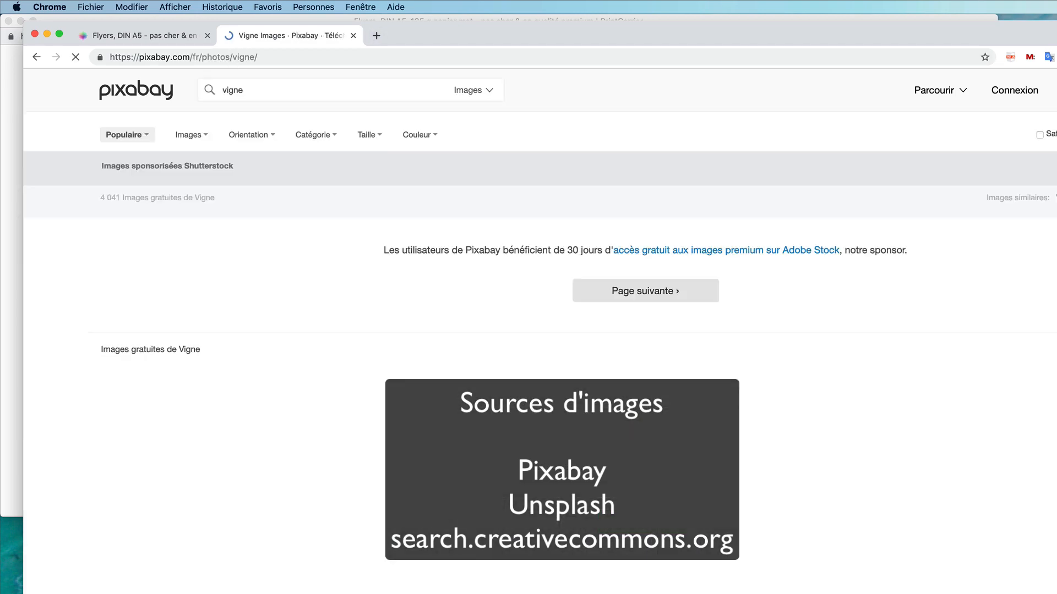
scroll(486, 378, "down", 6)
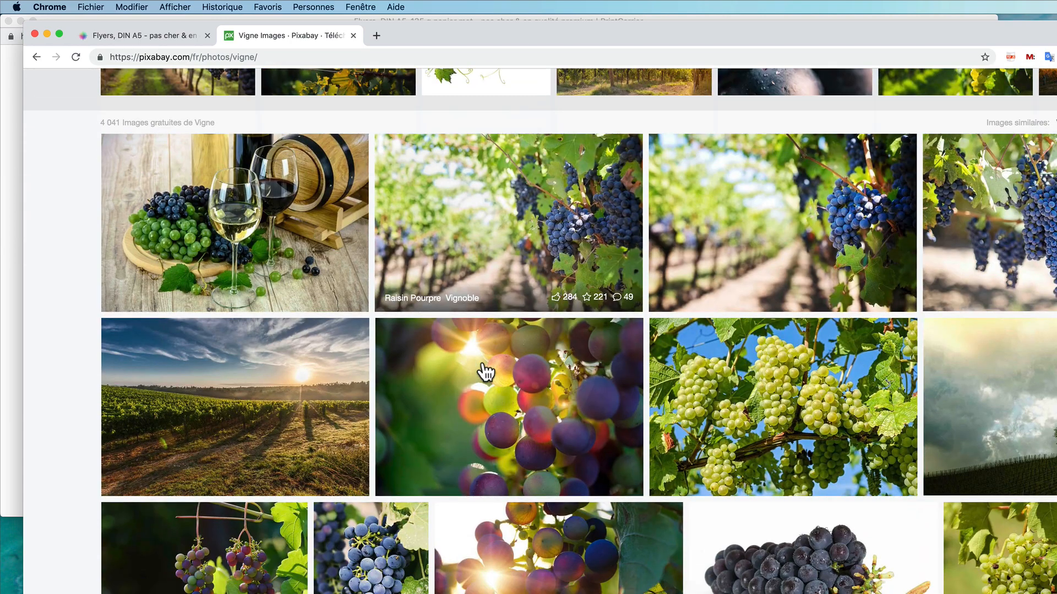
Step: Browse further through the "vigne" photos and open the one with dark grapes beside a blurred vineyard row
scroll(485, 373, "down", 8)
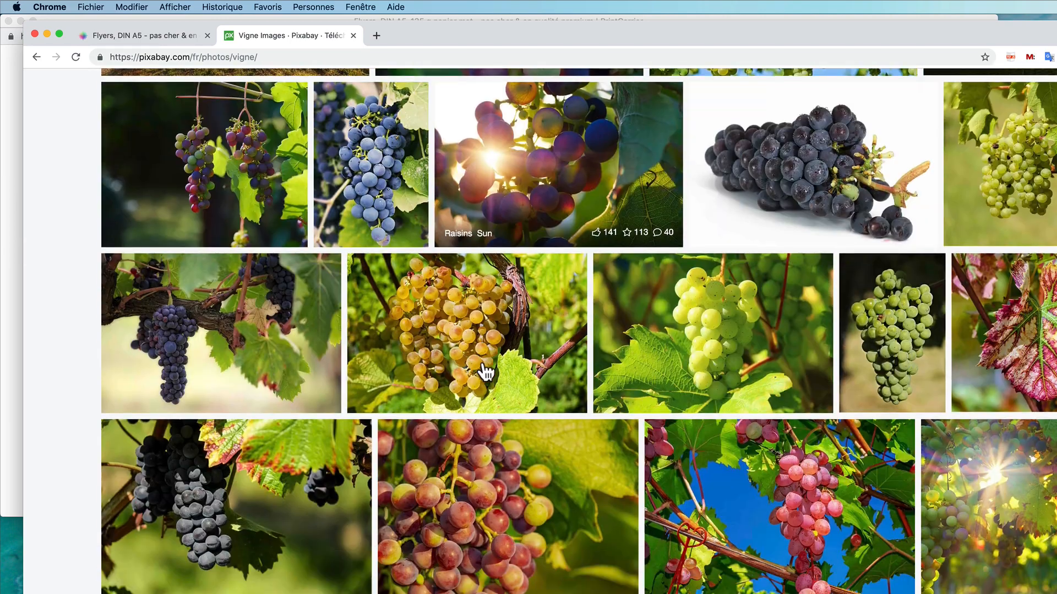
scroll(485, 373, "down", 5)
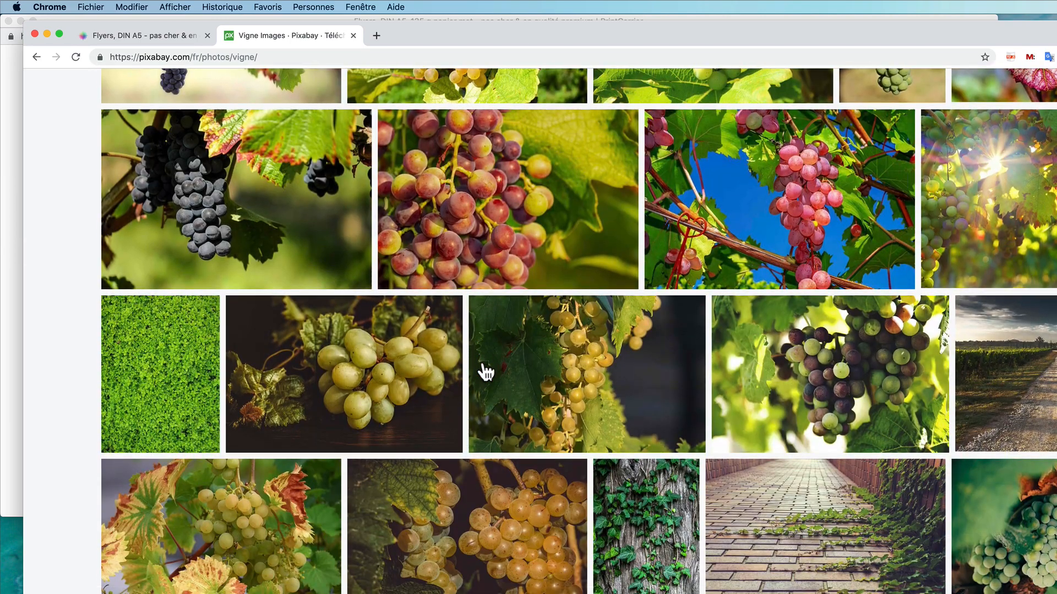
scroll(485, 373, "down", 1)
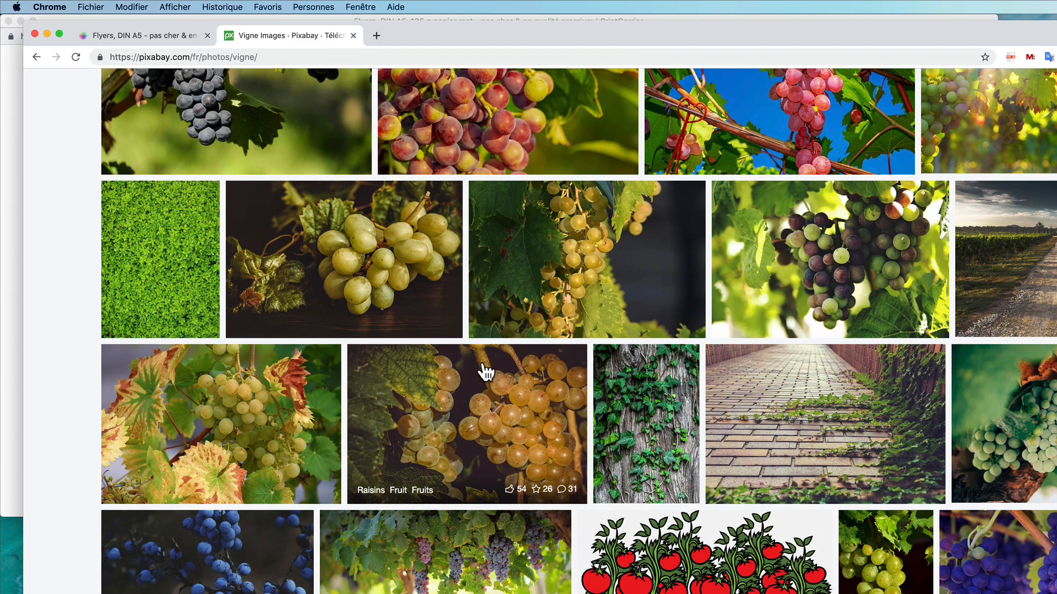
scroll(485, 372, "down", 5)
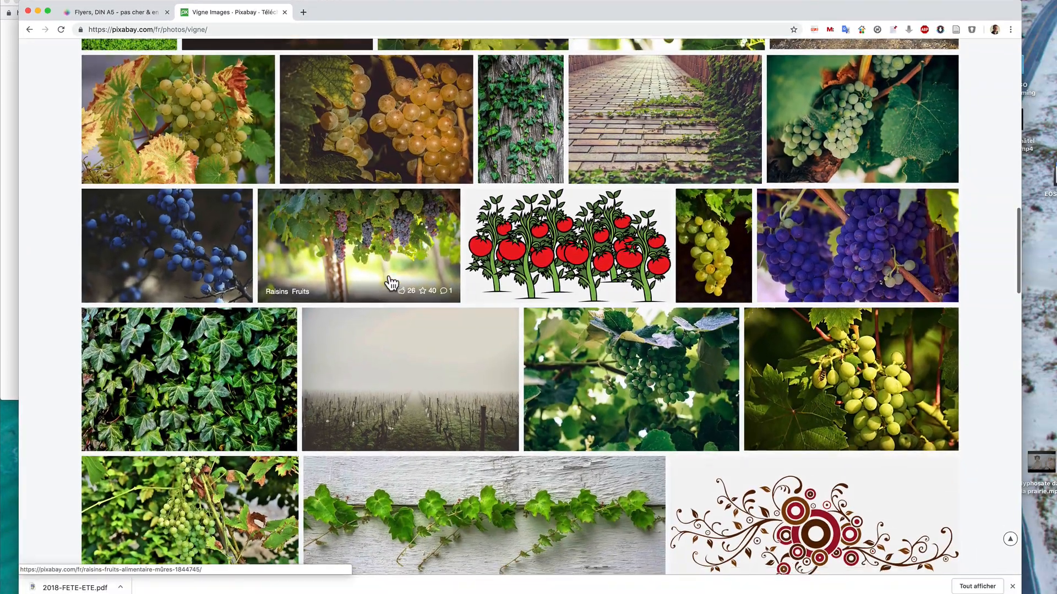
scroll(391, 284, "down", 5)
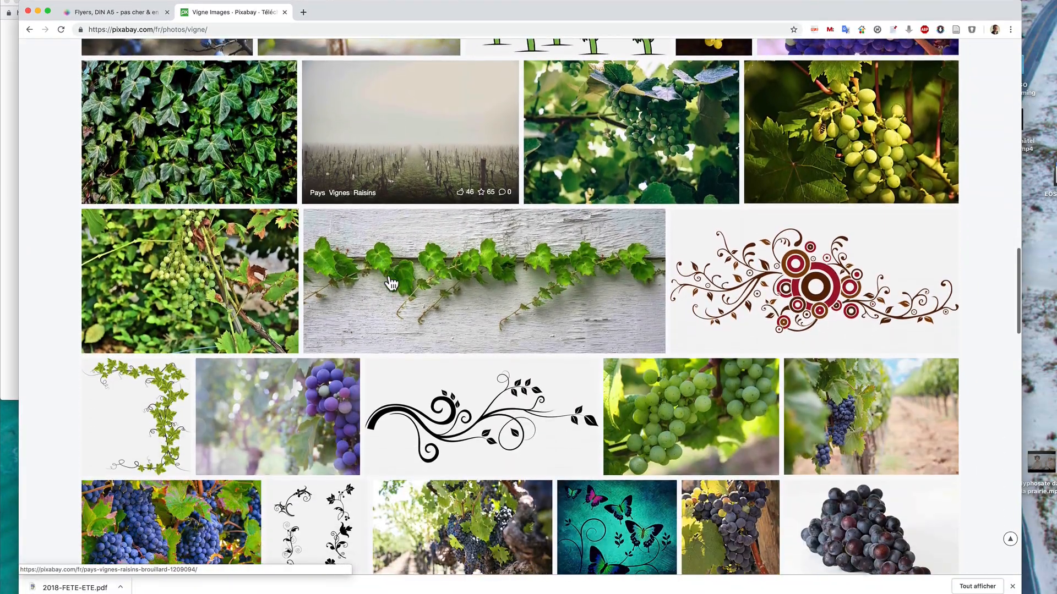
scroll(391, 283, "down", 3)
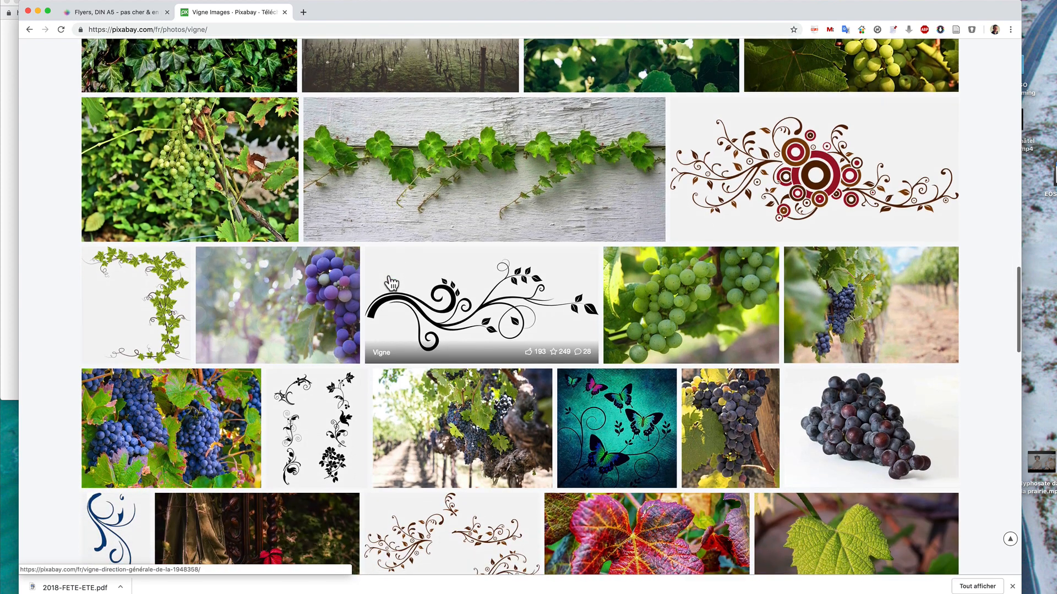
scroll(391, 283, "down", 1)
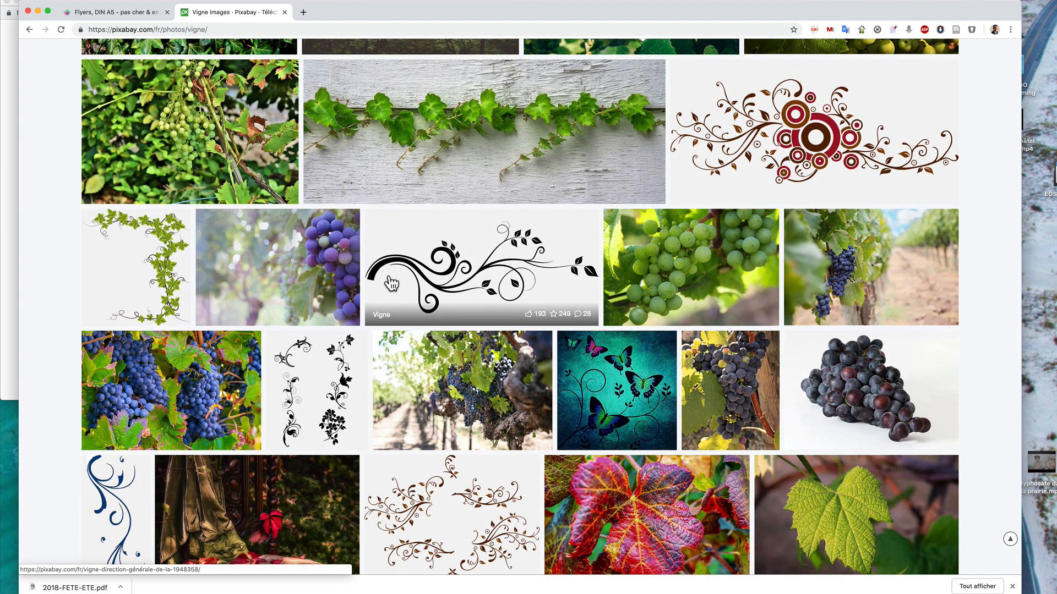
left_click(848, 271)
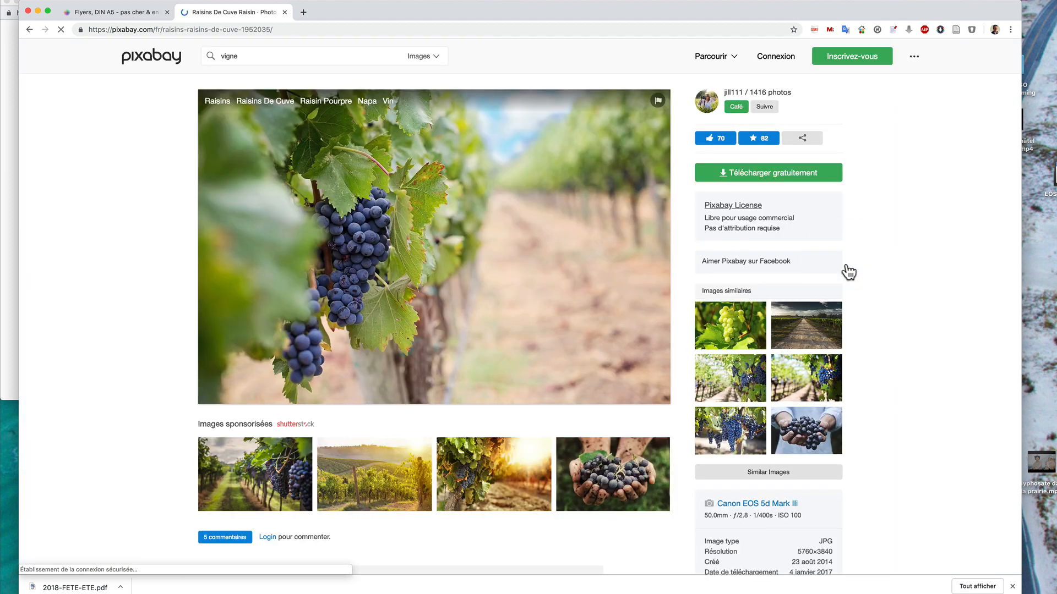
Step: Try to download the grape photo as a JPG at the full 5760×3840 resolution
left_click(737, 177)
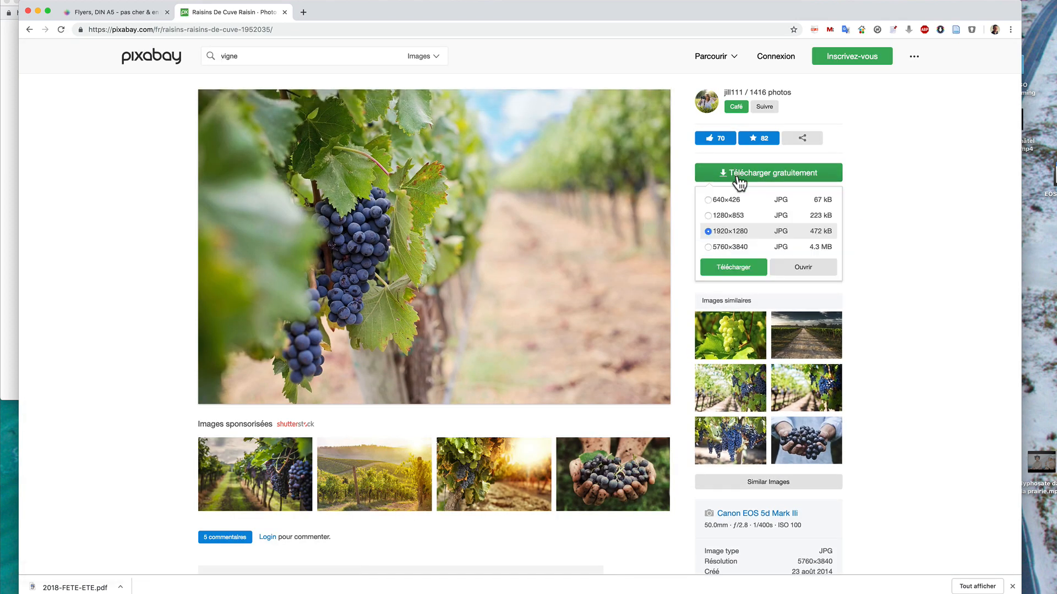
left_click(738, 247)
left_click(737, 269)
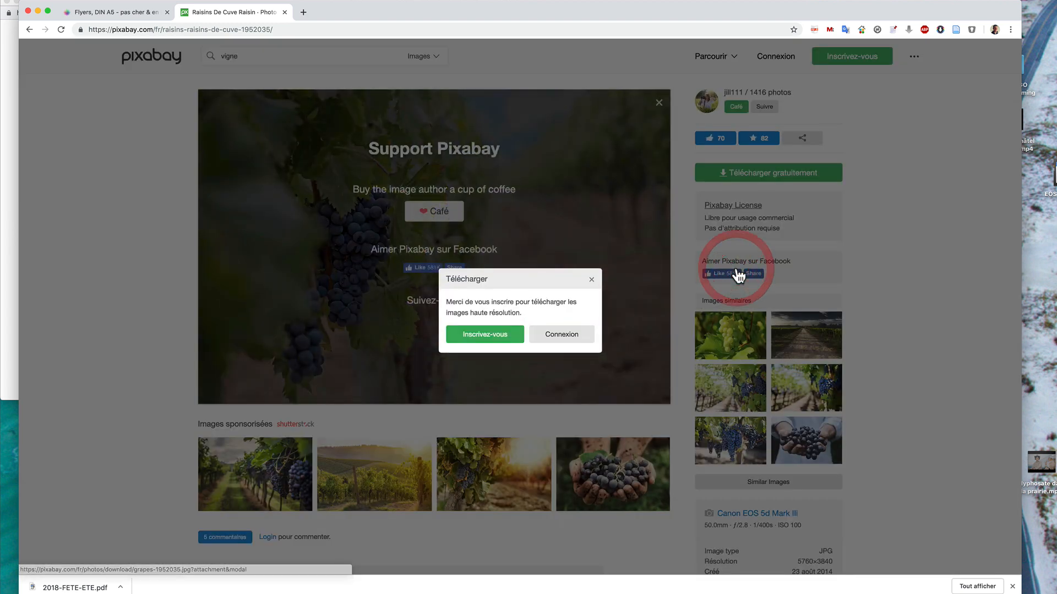
left_click(591, 279)
Step: Download the grape photo as a 1920×1280 JPG, completing the reCAPTCHA check
left_click(747, 175)
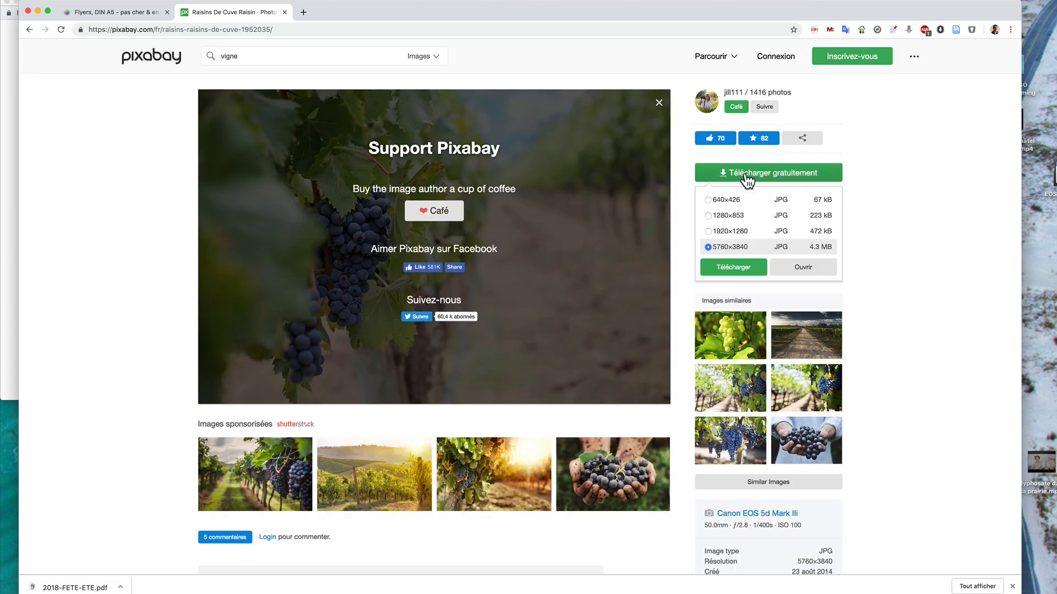
left_click(736, 234)
left_click(734, 269)
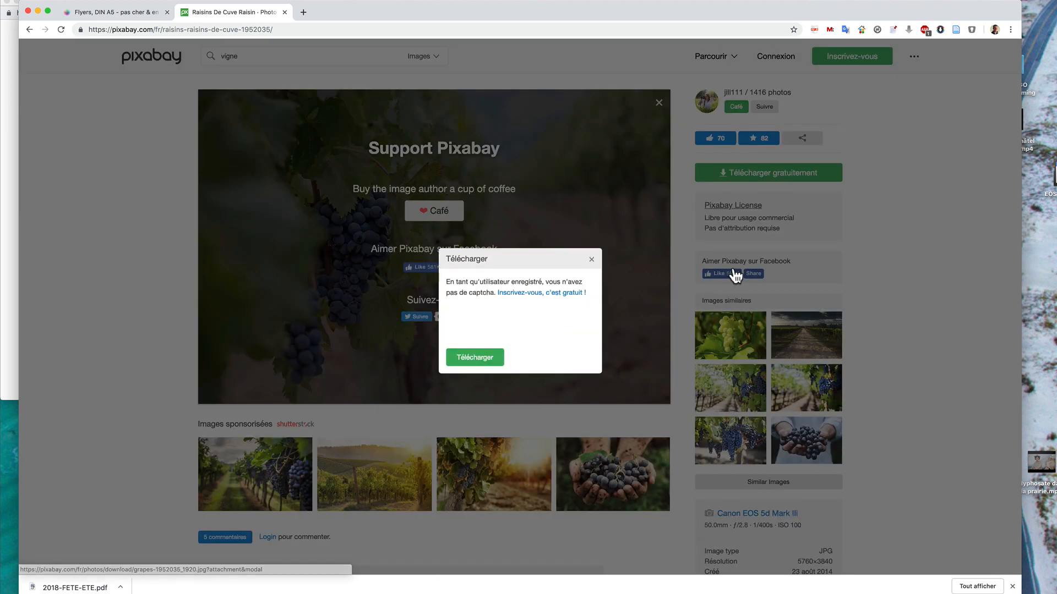
left_click(461, 323)
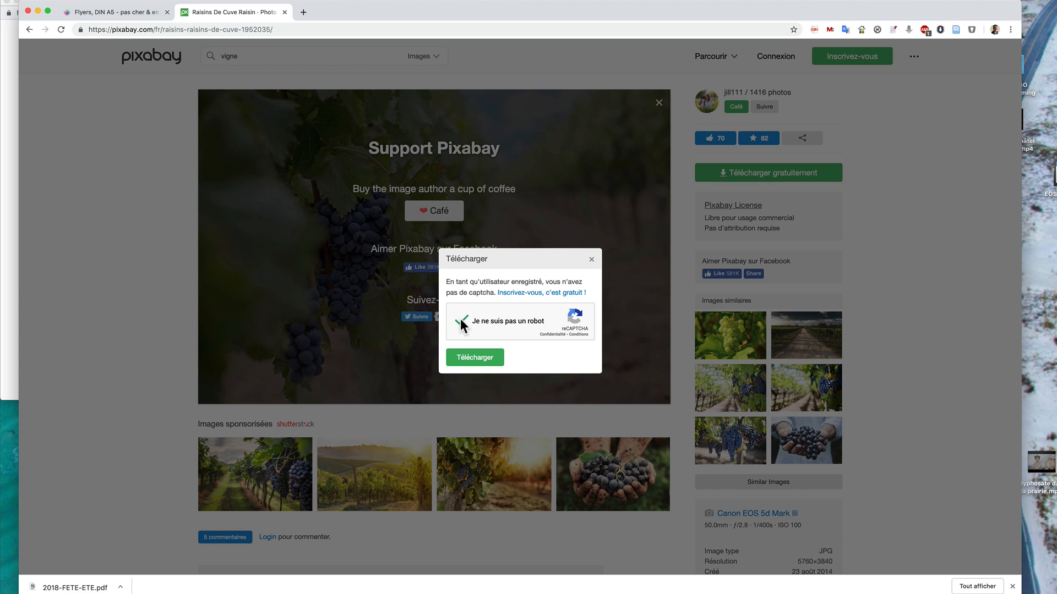
left_click(474, 358)
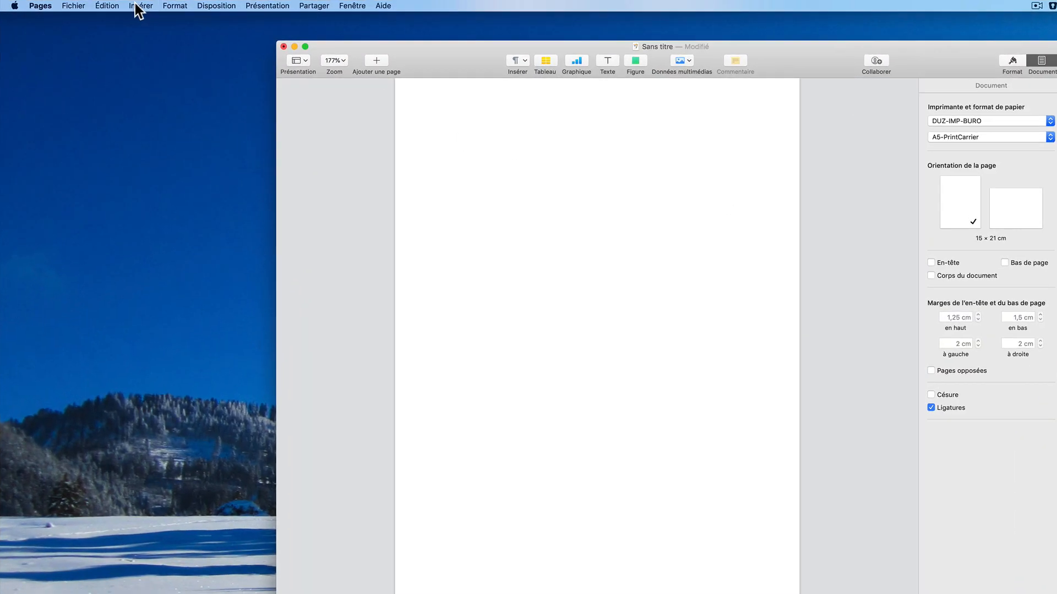
Step: In Pages, insert the image grapes-1952035_1920.jpg from the Desktop (Bureau) folder onto the blank page
left_click(129, 6)
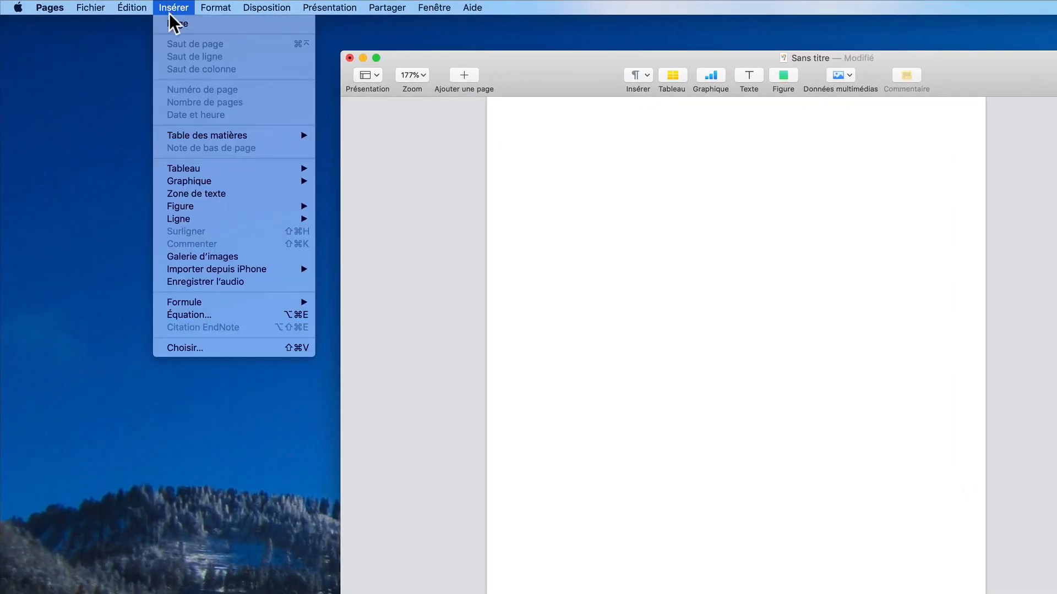
mouse_move(202, 180)
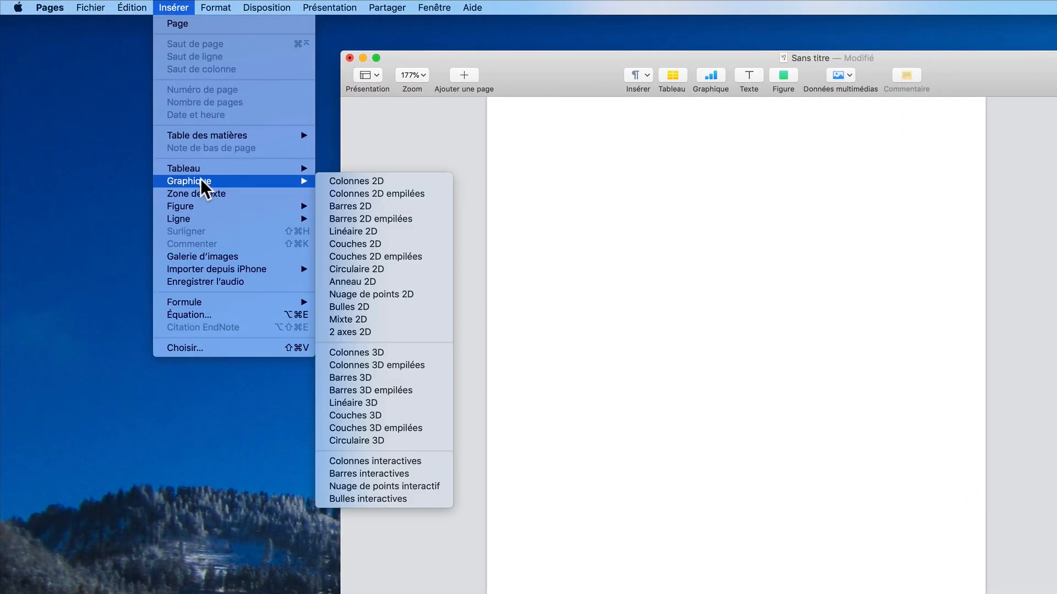
left_click(210, 348)
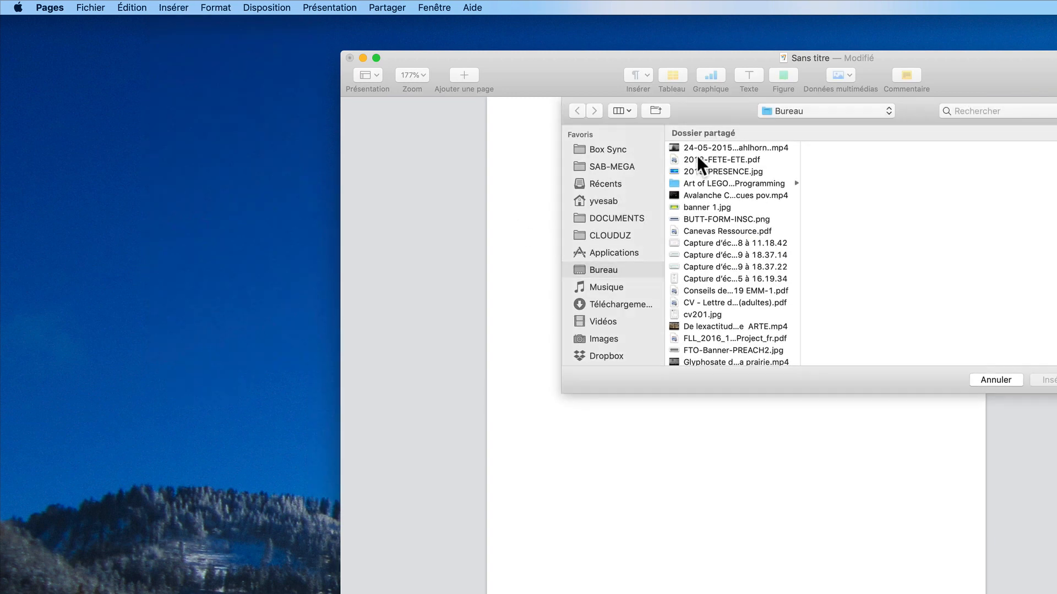
scroll(705, 210, "down", 5)
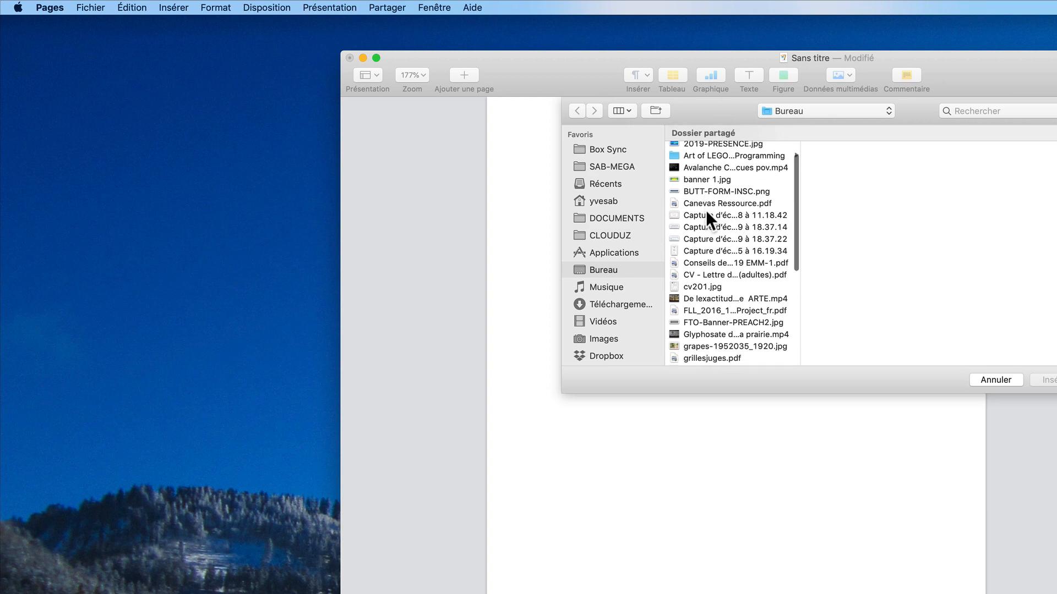
scroll(706, 210, "down", 4)
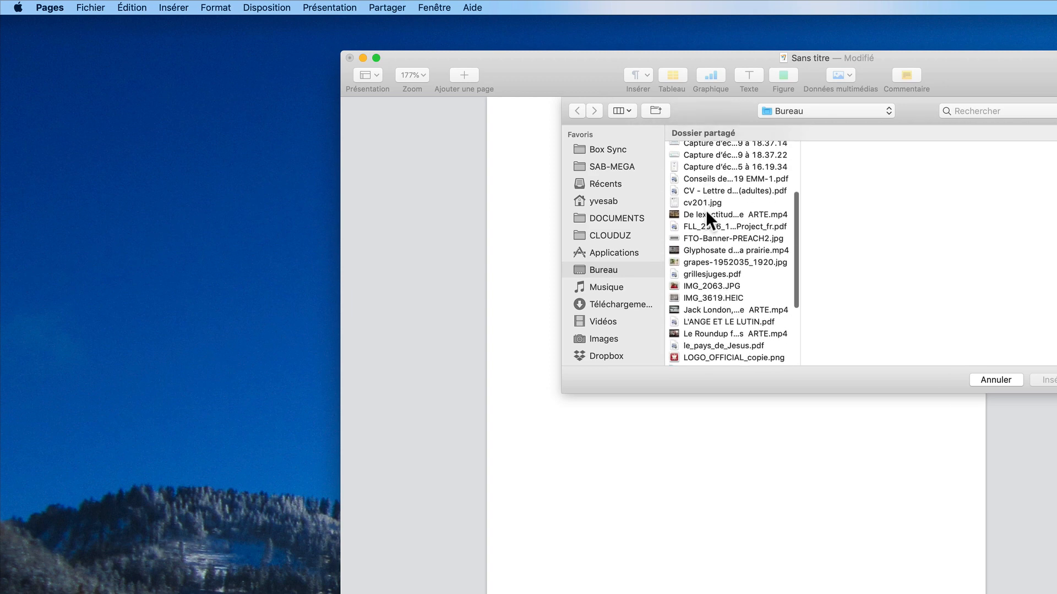
left_click(691, 268)
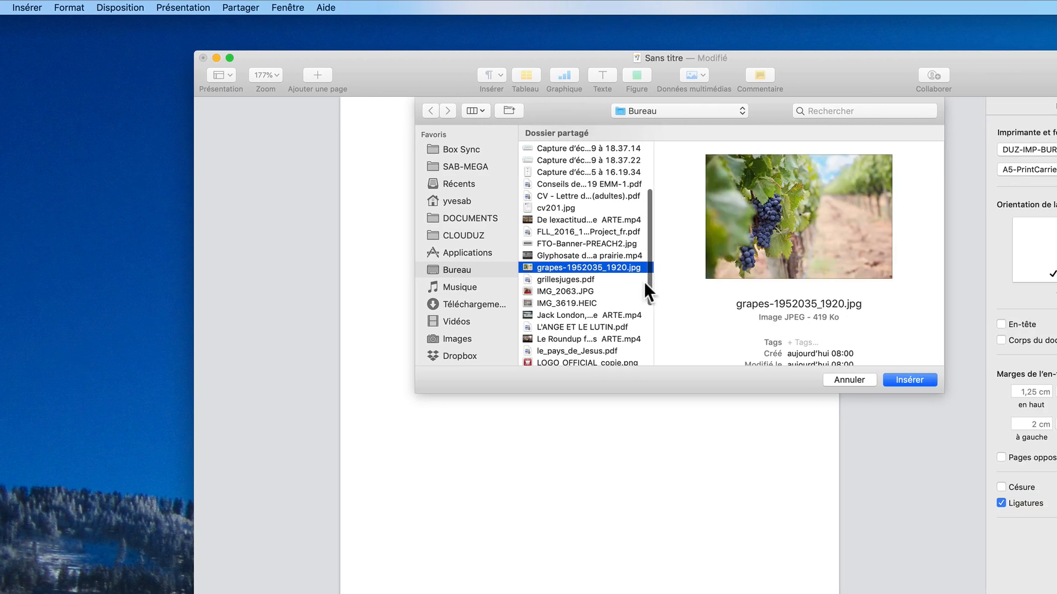
left_click(922, 381)
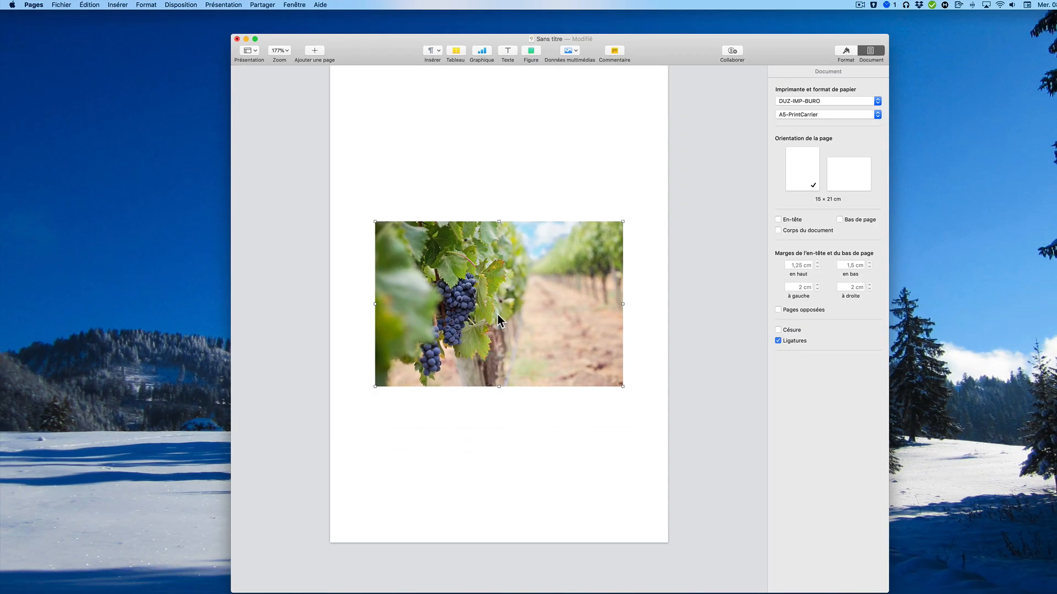
Step: Enlarge and reposition the grape photo so it covers the whole page, with the grape clusters right of centre
left_click_drag(497, 313, 405, 199)
left_click_drag(524, 269, 872, 593)
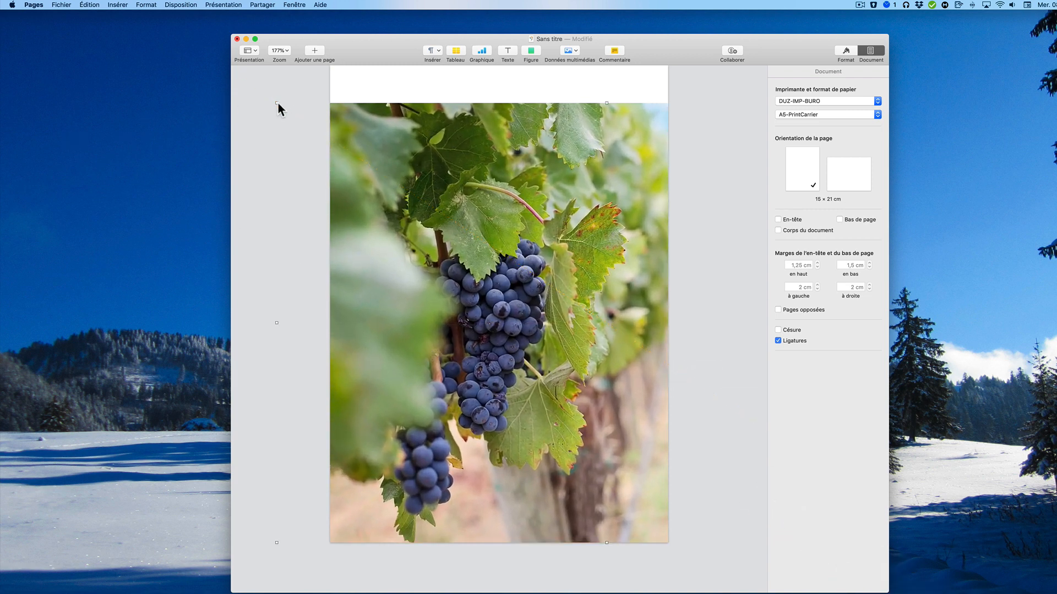
left_click_drag(274, 104, 218, 64)
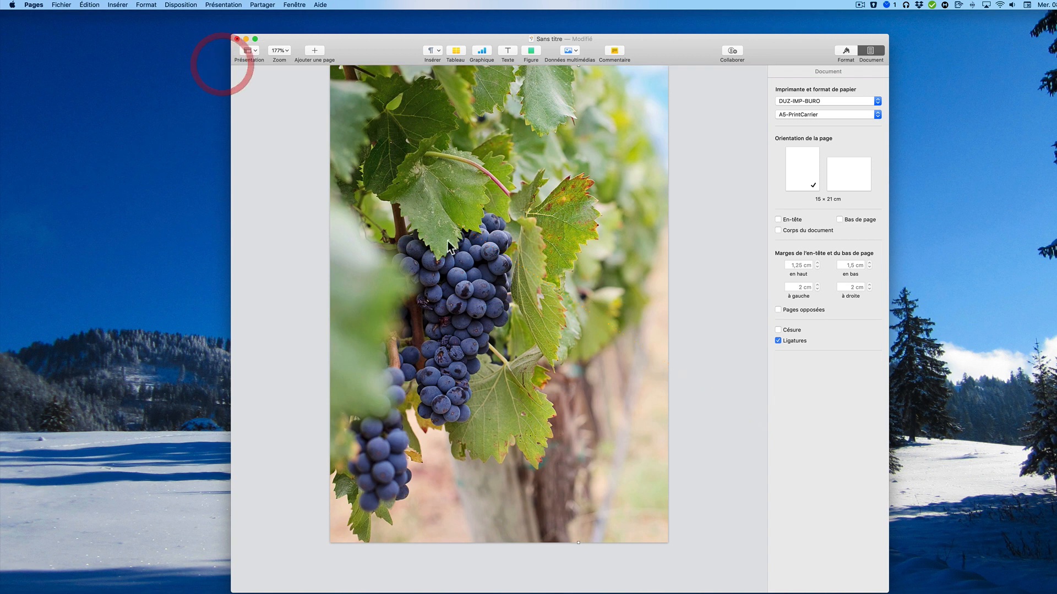
left_click_drag(468, 347, 598, 347)
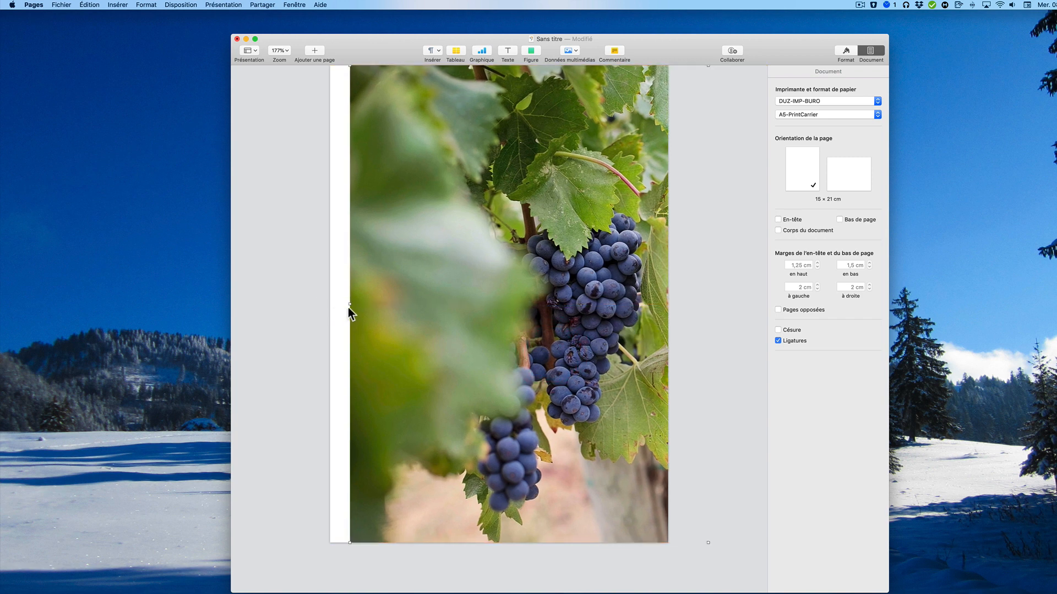
left_click_drag(350, 304, 392, 304)
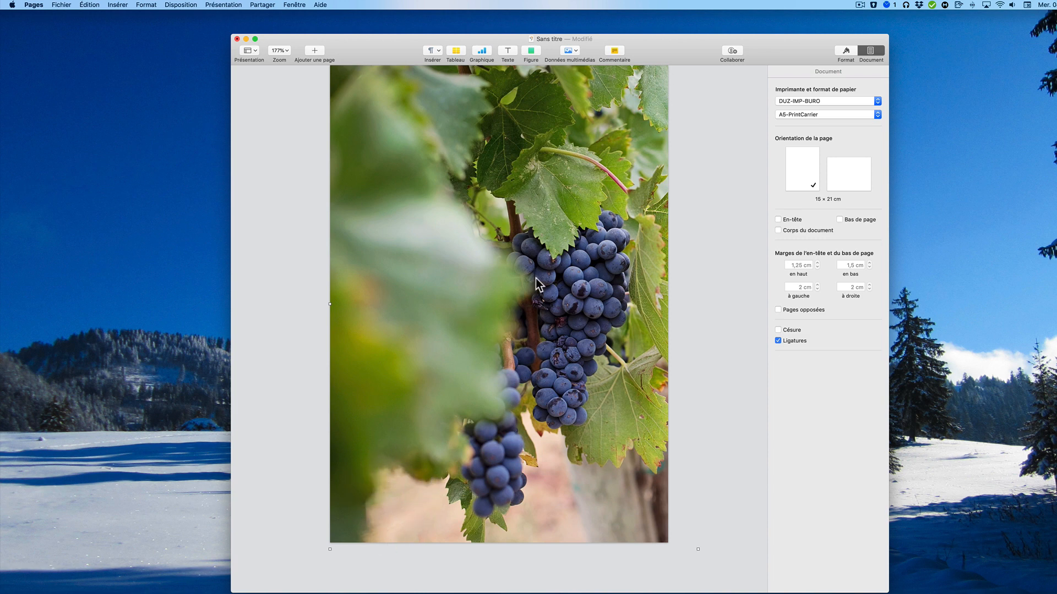
Step: Add a text box reading "Fête des Vignerons" over the photo and reshape it into a wider, shallower box
left_click(507, 51)
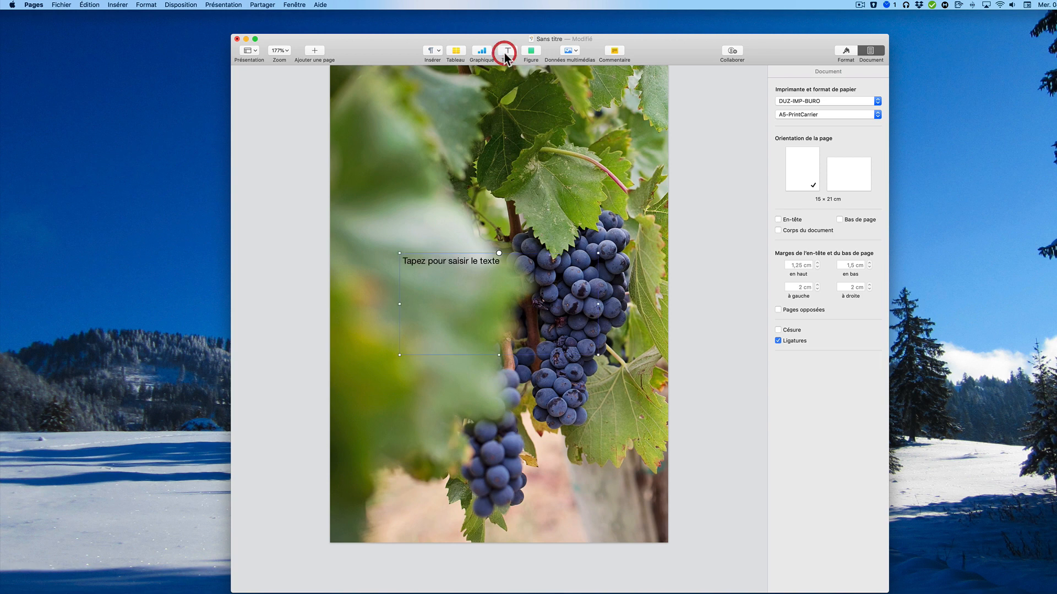
left_click(468, 259)
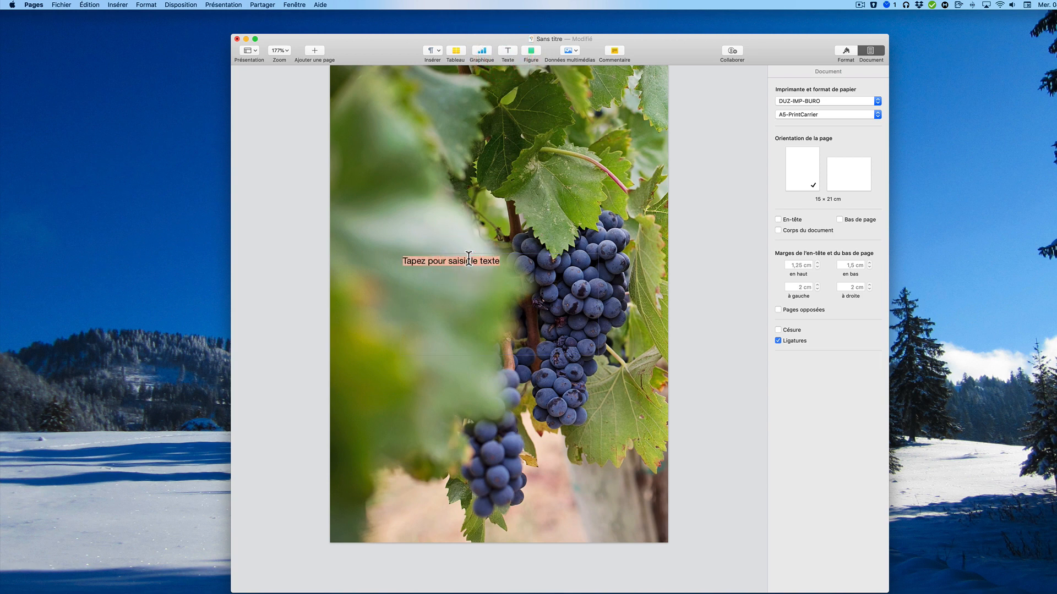
type("F^")
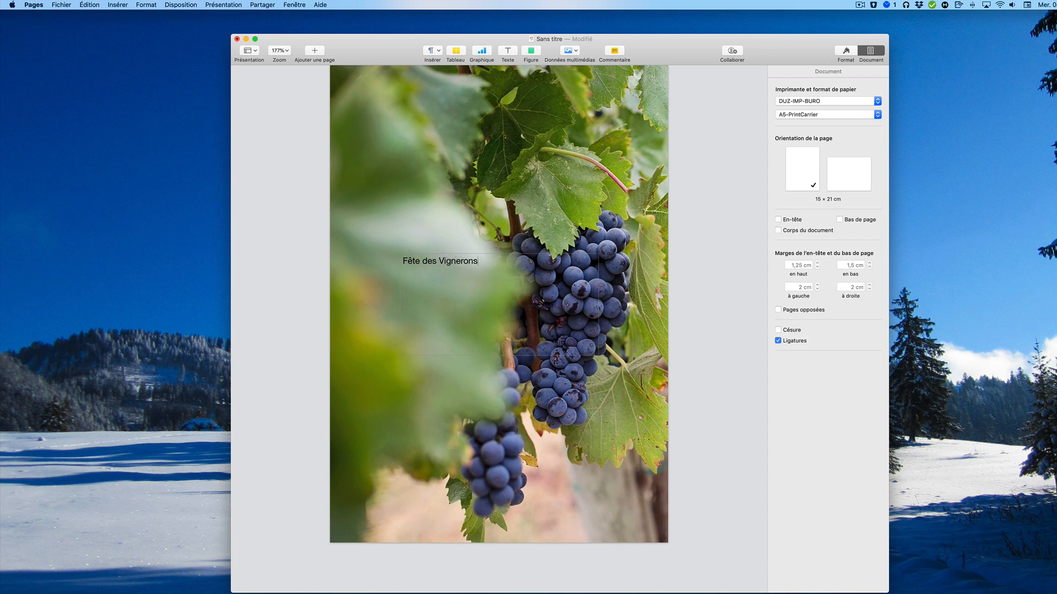
triple_click(434, 261)
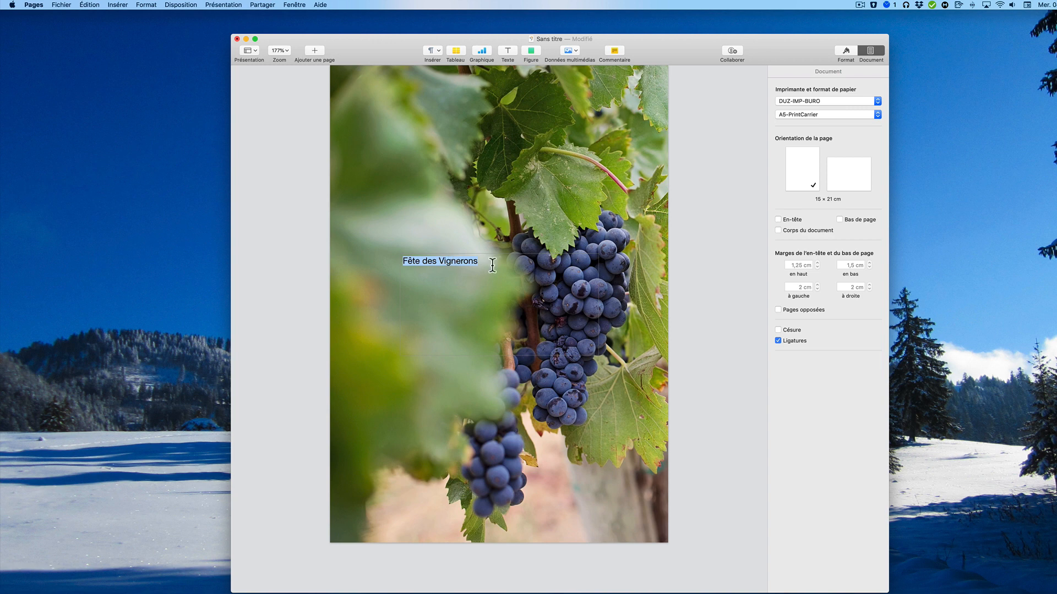
key("Escape")
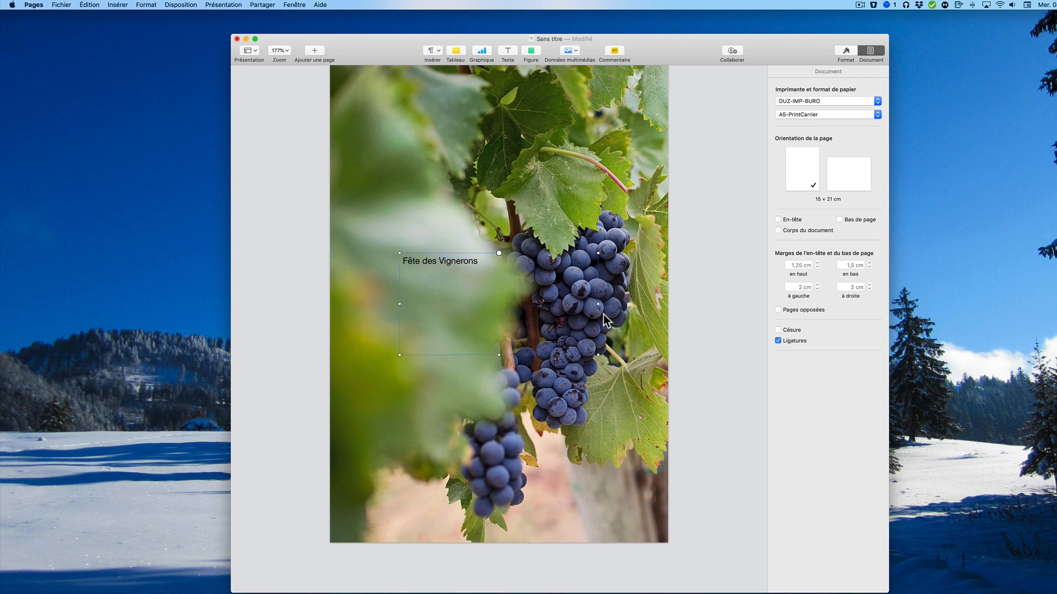
left_click_drag(595, 302, 487, 303)
left_click_drag(443, 355, 623, 289)
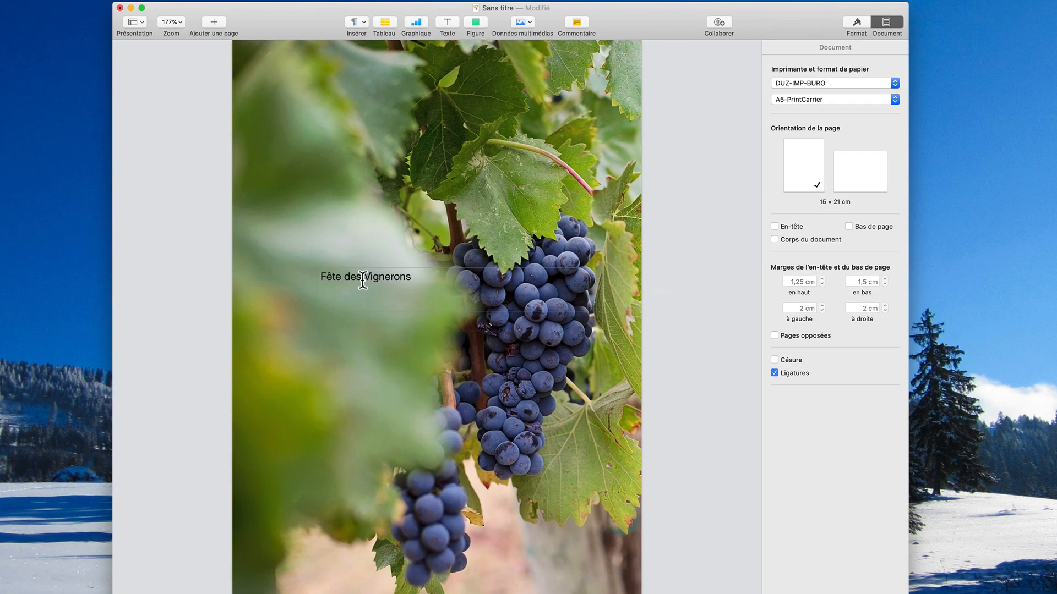
Step: Centre the "Fête des Vignerons" text horizontally and vertically within its text box
triple_click(362, 279)
left_click(852, 28)
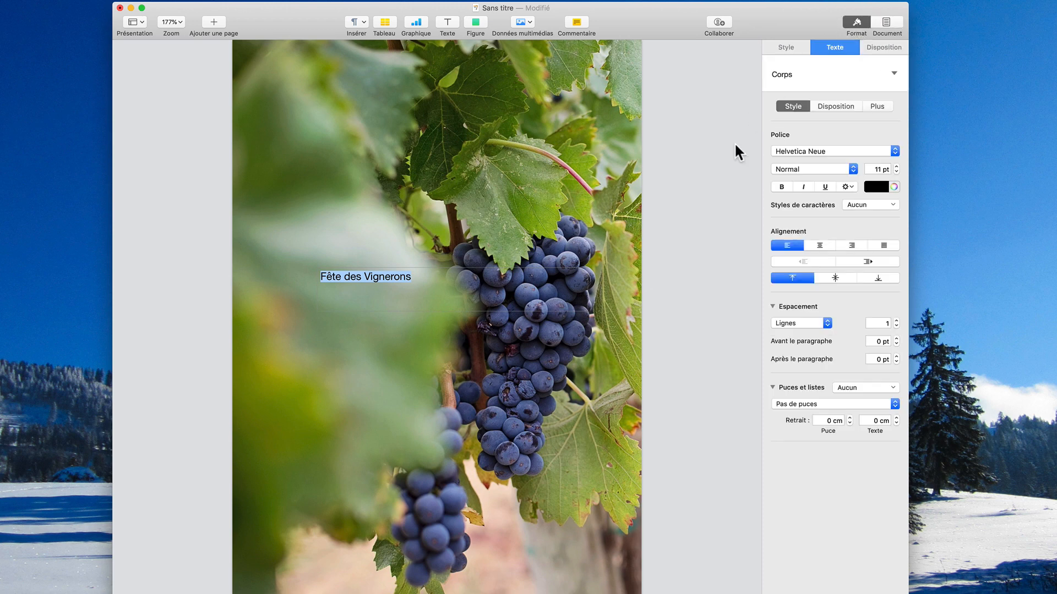
left_click(820, 246)
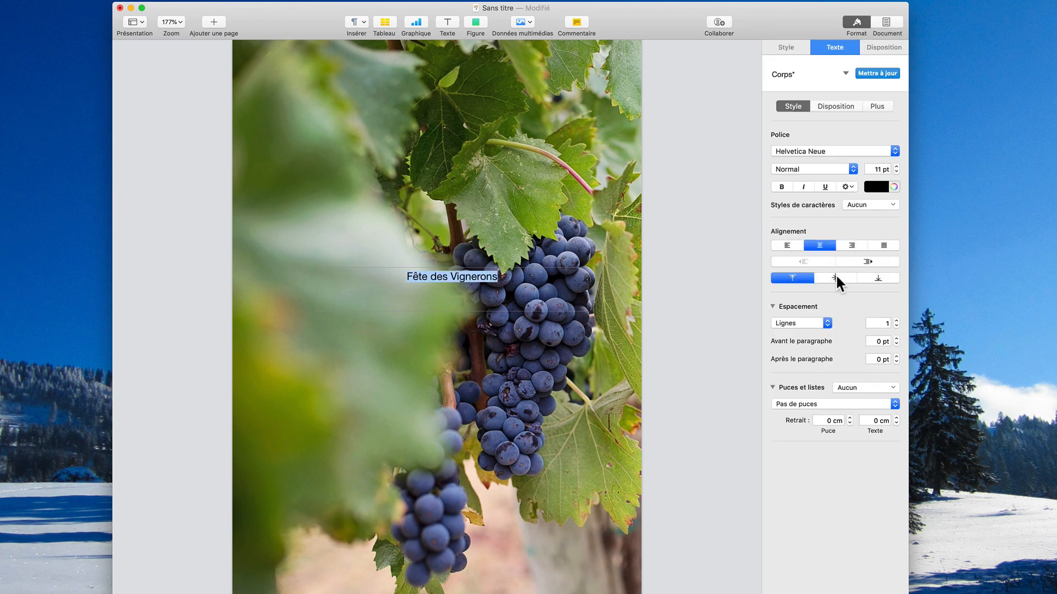
left_click(835, 278)
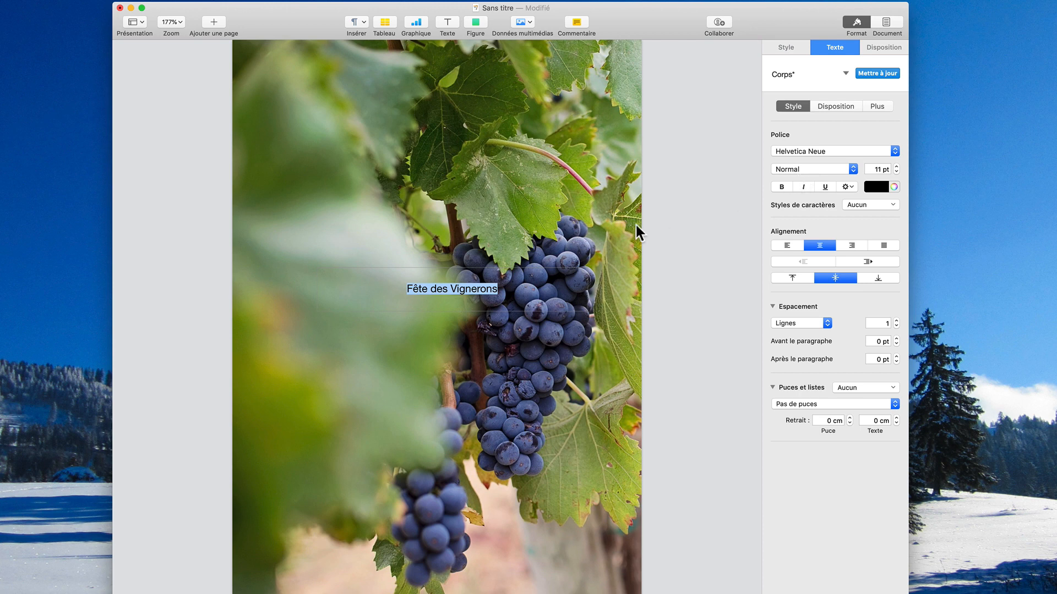
Step: Set the "Fête des Vignerons" text in the Angella font and enlarge it to 43 pt
left_click(805, 149)
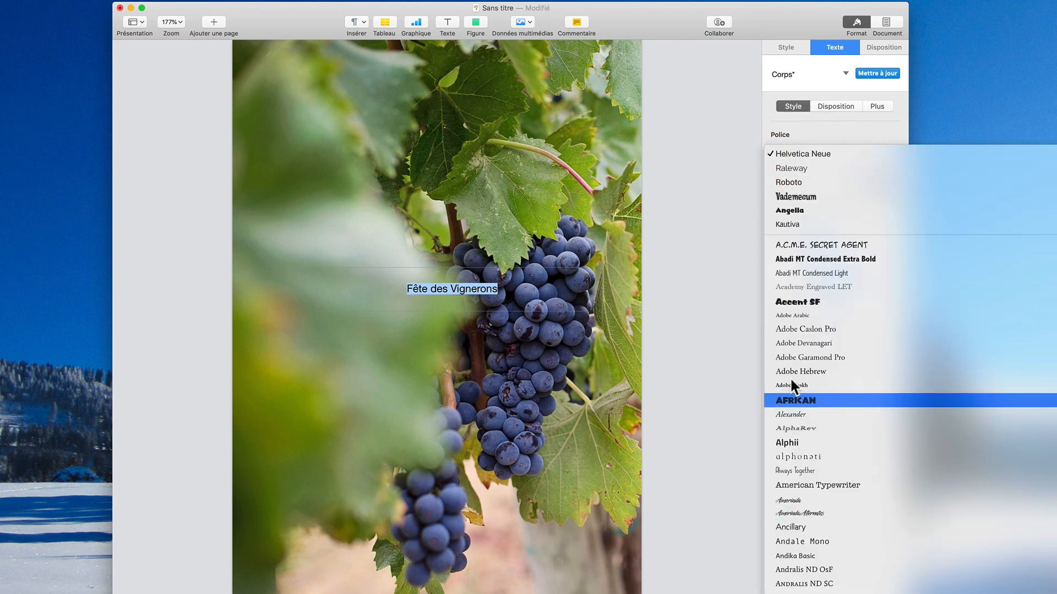
scroll(809, 415, "down", 3)
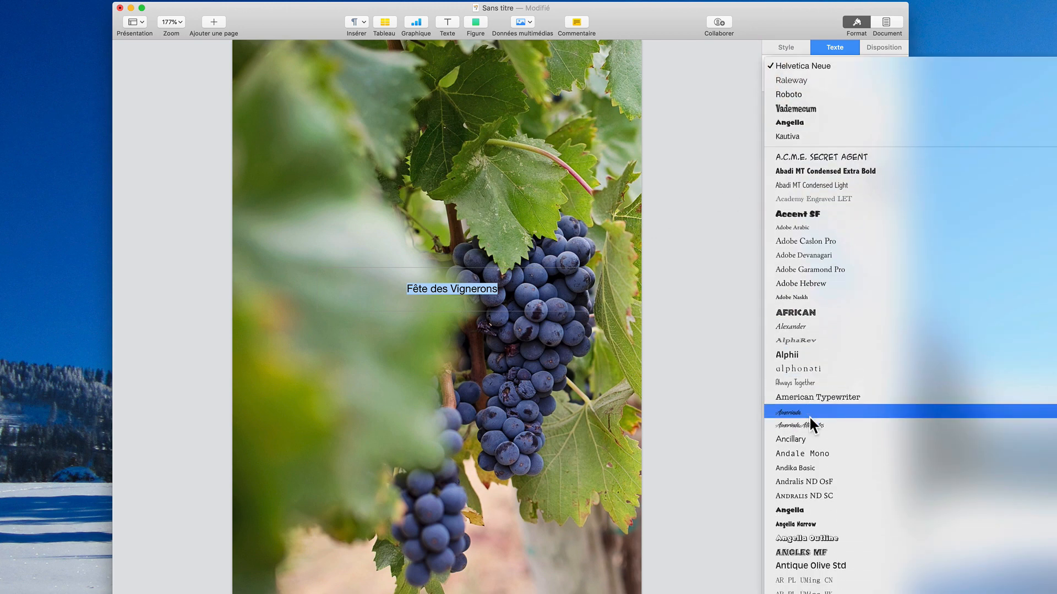
left_click(803, 512)
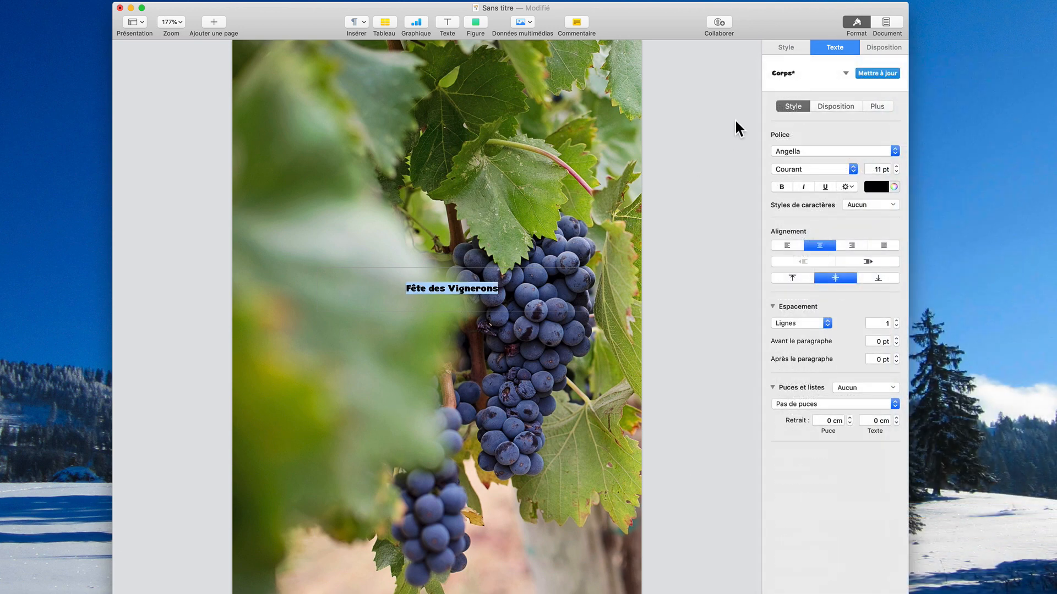
left_click_drag(897, 167, 896, 166)
left_click(725, 262)
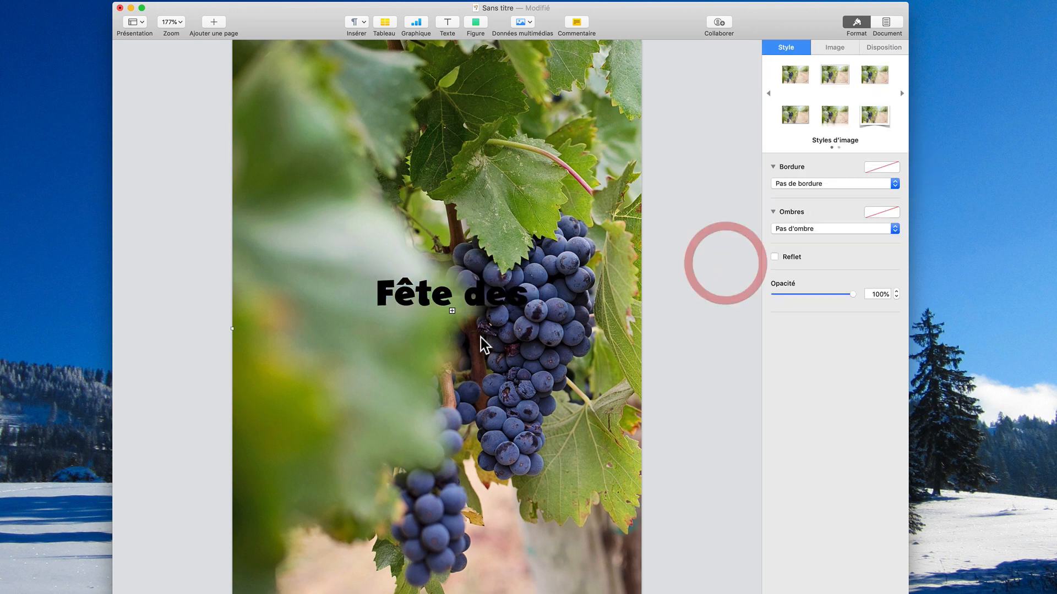
Step: Place the title near the page's upper edge and widen its box to about 13.52 cm so the text fits on one line
left_click(467, 302)
left_click_drag(467, 302, 403, 279)
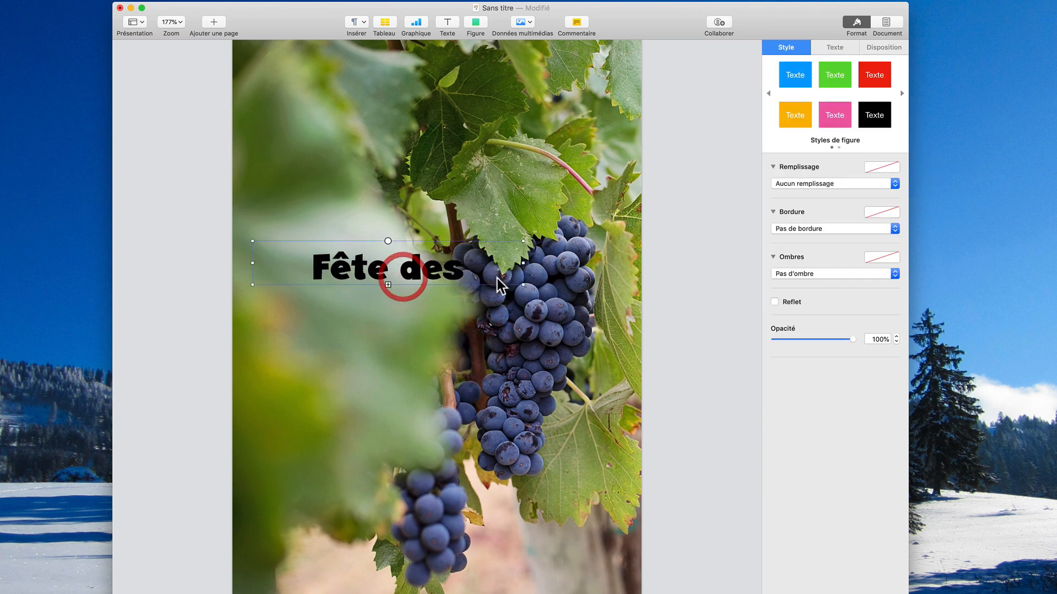
left_click_drag(525, 263, 528, 121)
left_click(694, 156)
left_click_drag(437, 127, 436, 154)
left_click(594, 161)
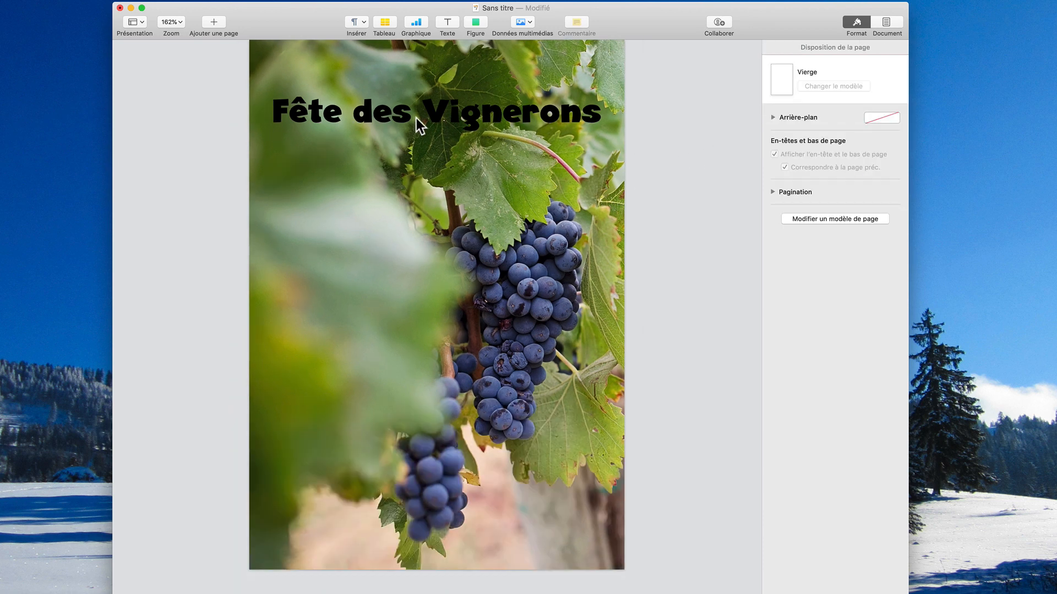
Step: Reduce the "Fête des Vignerons" title's font size to 41 pt
left_click(416, 118)
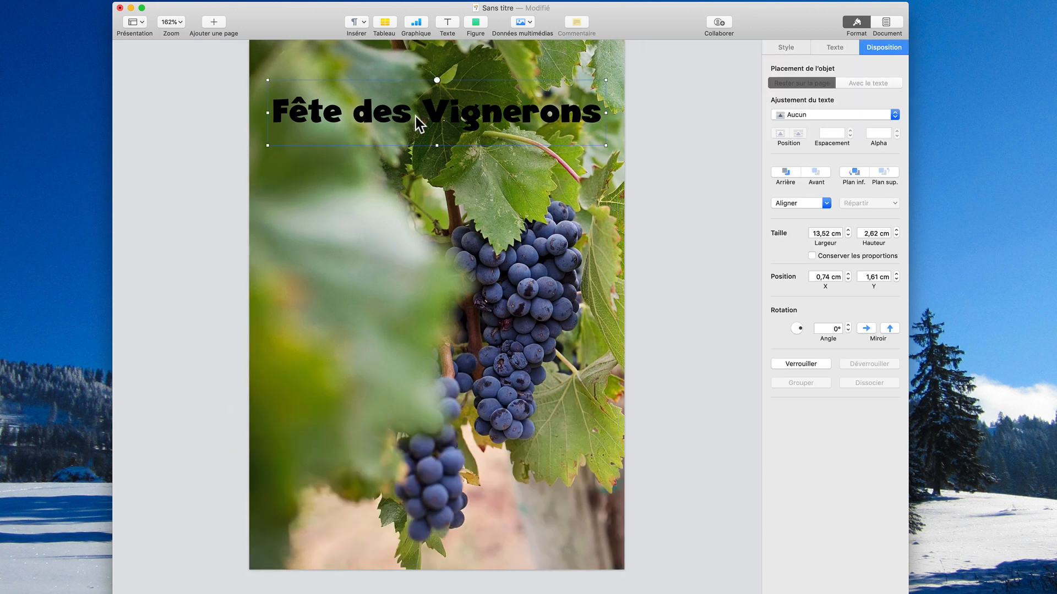
triple_click(446, 113)
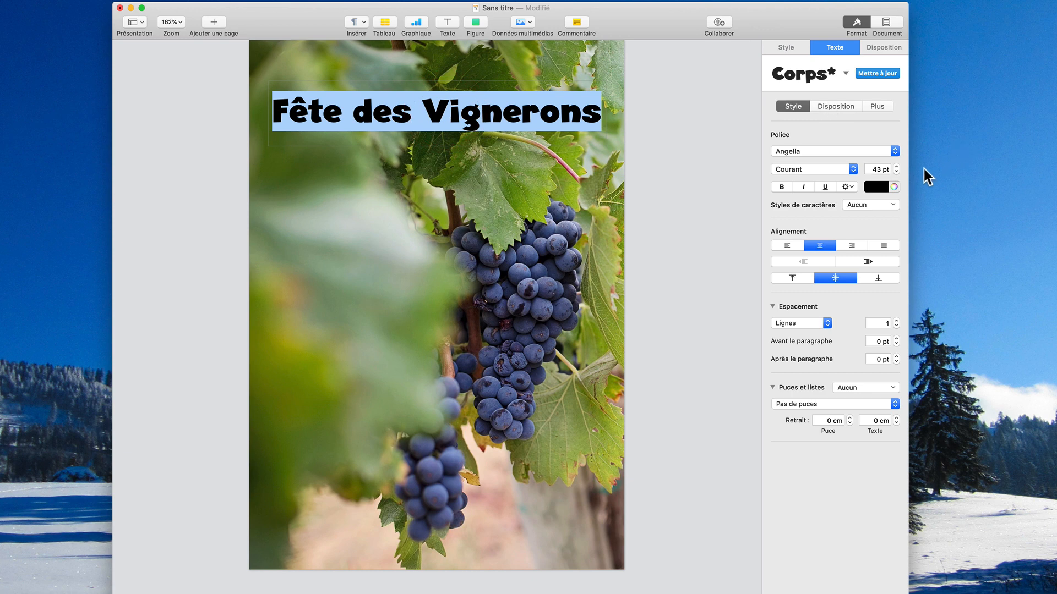
left_click(896, 172)
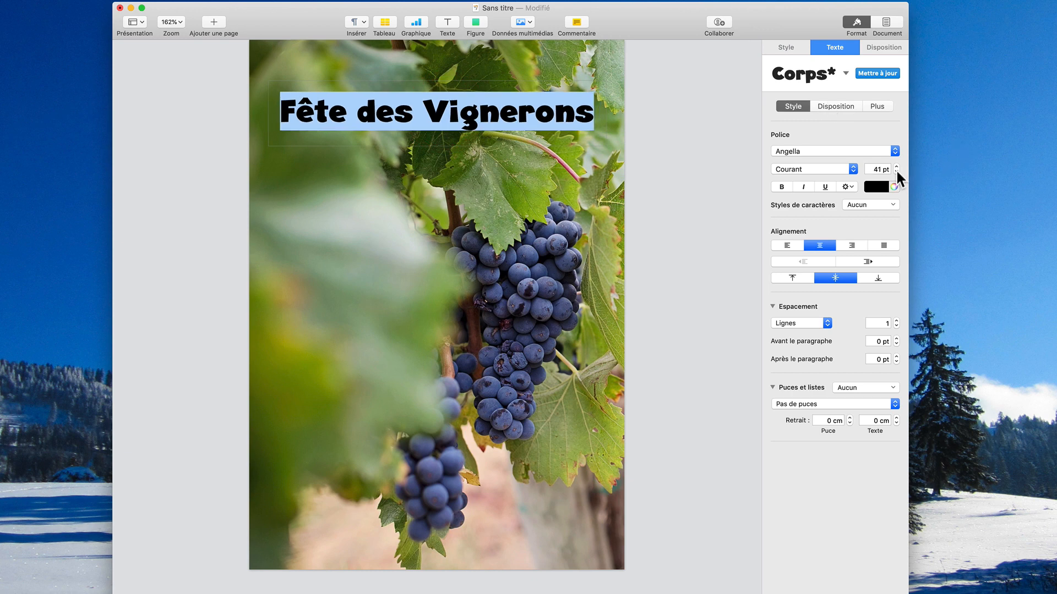
left_click(420, 120)
left_click(417, 116)
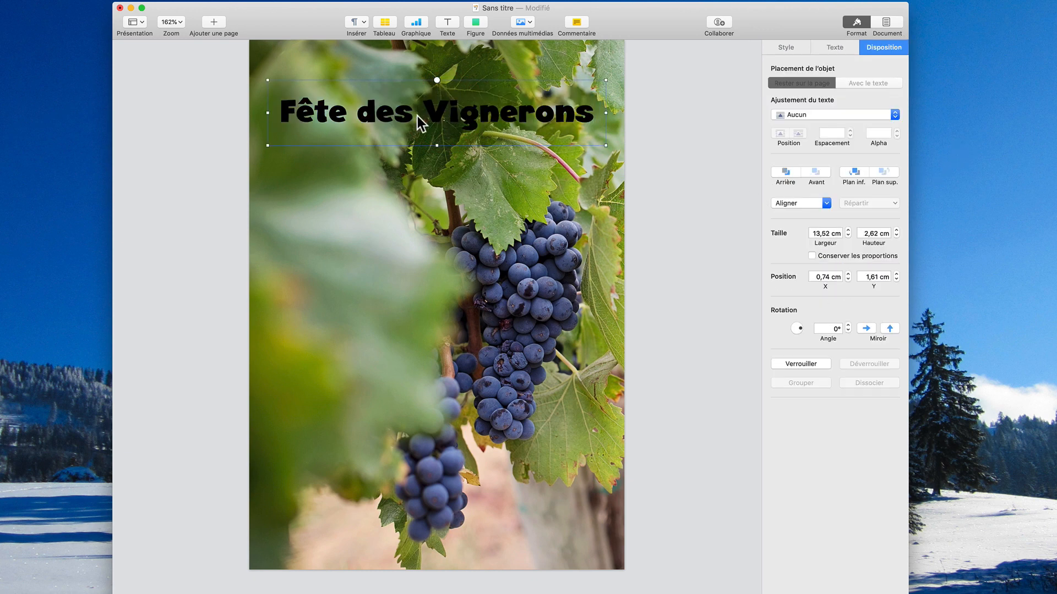
Step: Change the colour of the whole "Fête des Vignerons" title text to white
left_click(818, 46)
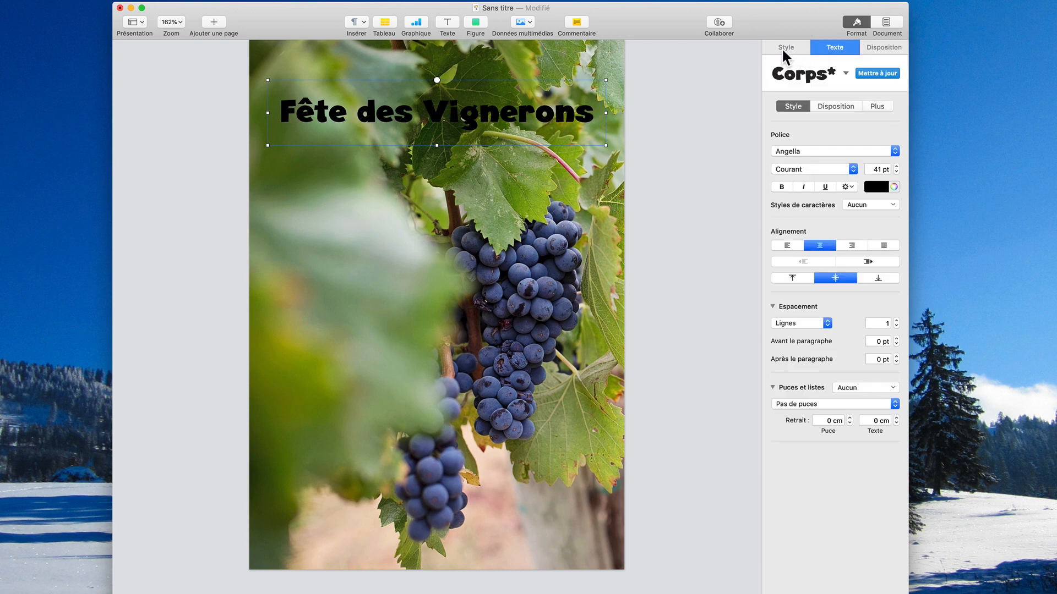
left_click(780, 48)
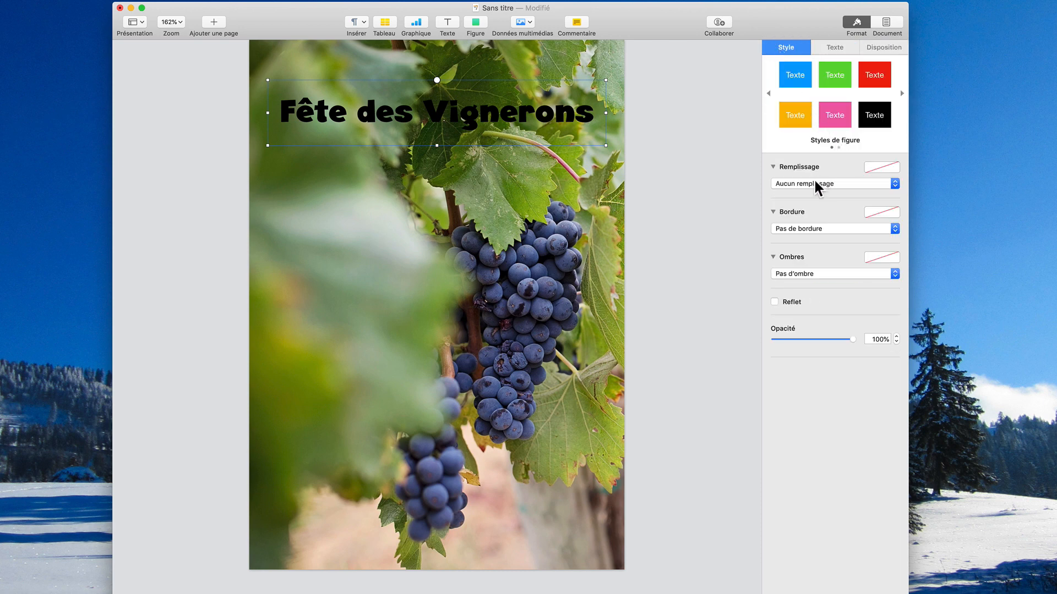
triple_click(506, 112)
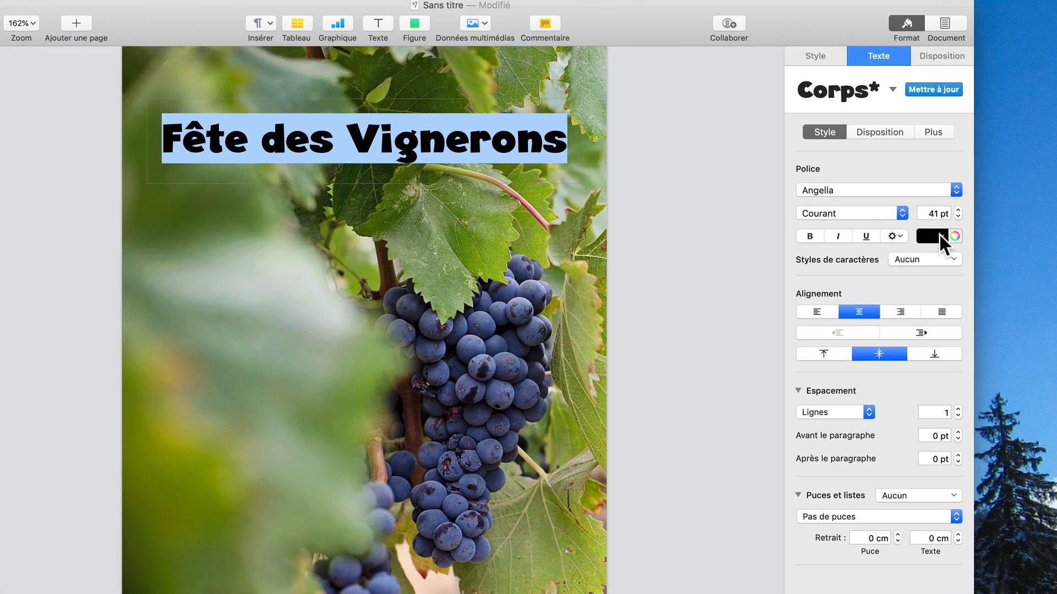
left_click(883, 186)
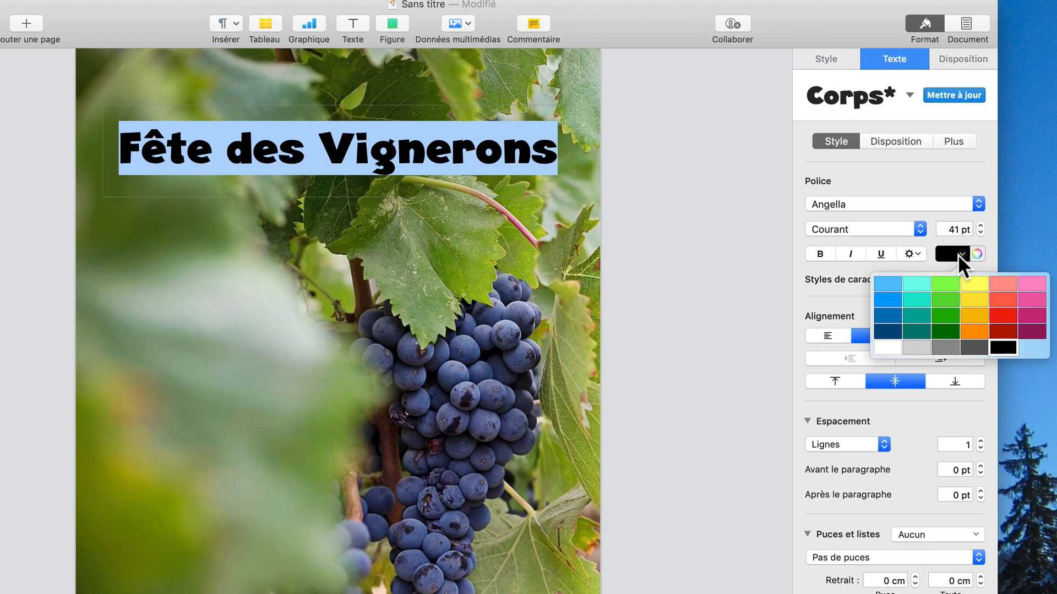
left_click(887, 348)
left_click(671, 337)
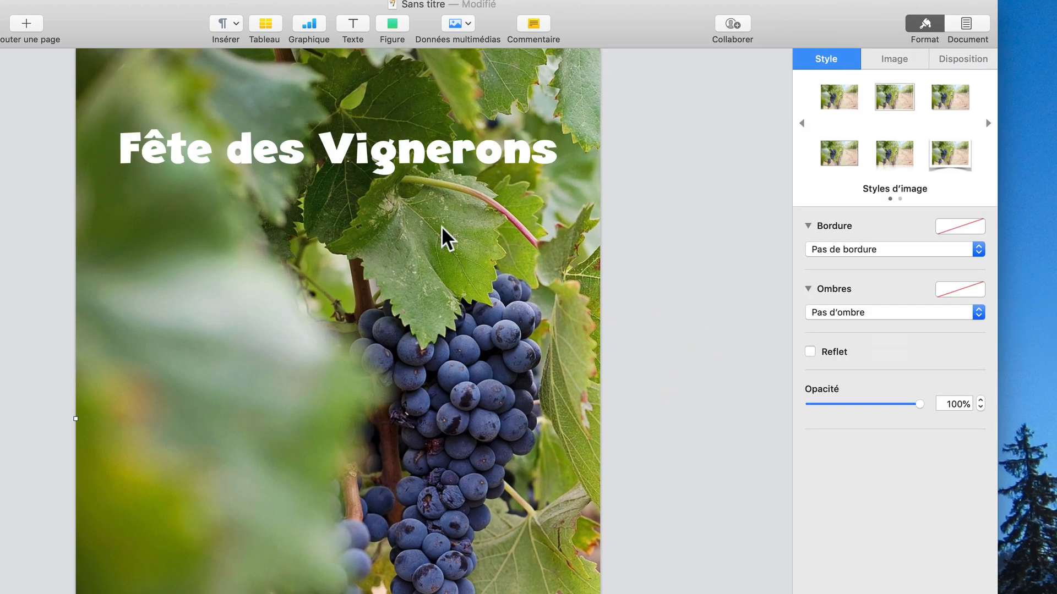
Step: Apply a drop shadow (Ombre portée) to the "Fête des Vignerons" text box
left_click(319, 164)
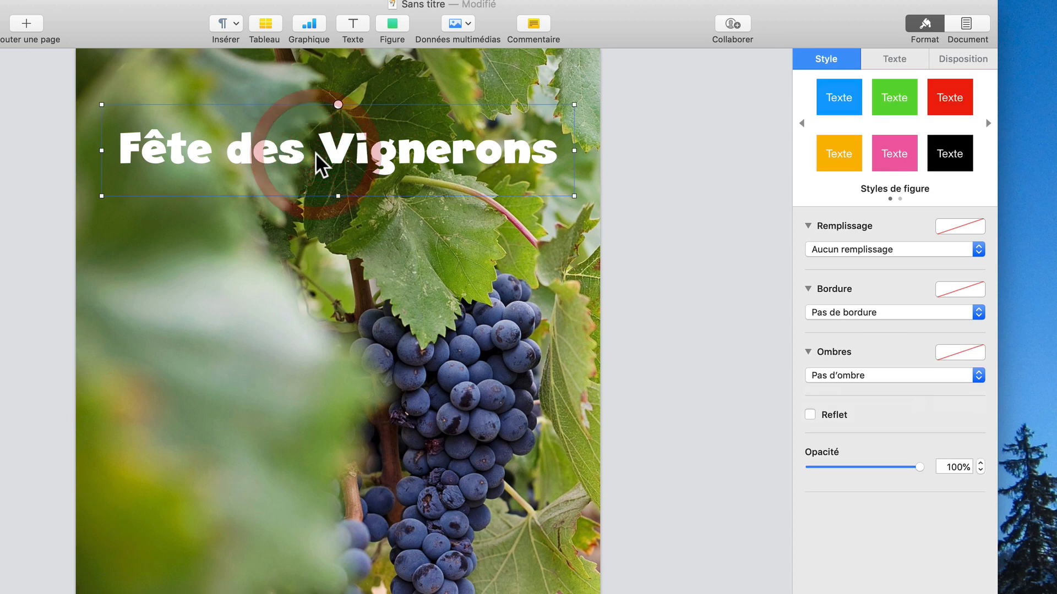
left_click(820, 377)
left_click(823, 387)
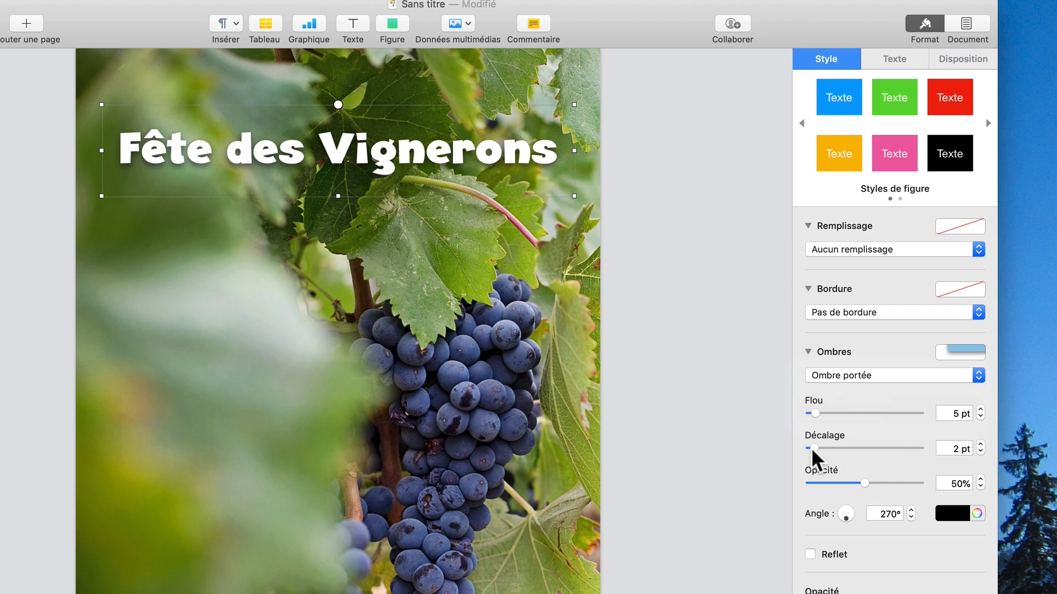
Step: Set the title's shadow to 0 pt blur, 6 pt offset, 100% opacity and a 325.6° angle
left_click(815, 413)
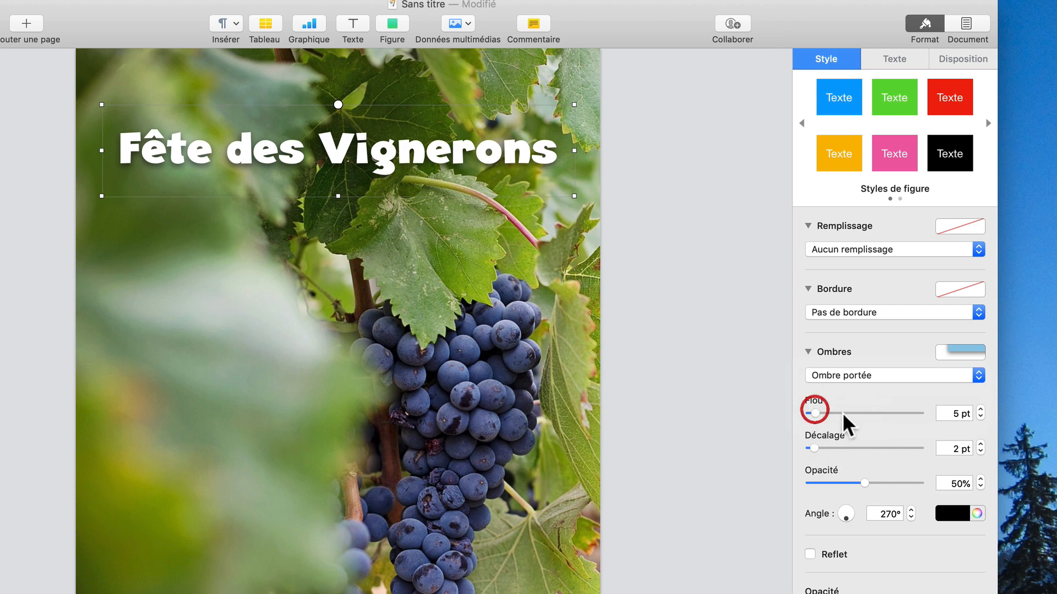
left_click(980, 417)
left_click(981, 418)
left_click(980, 417)
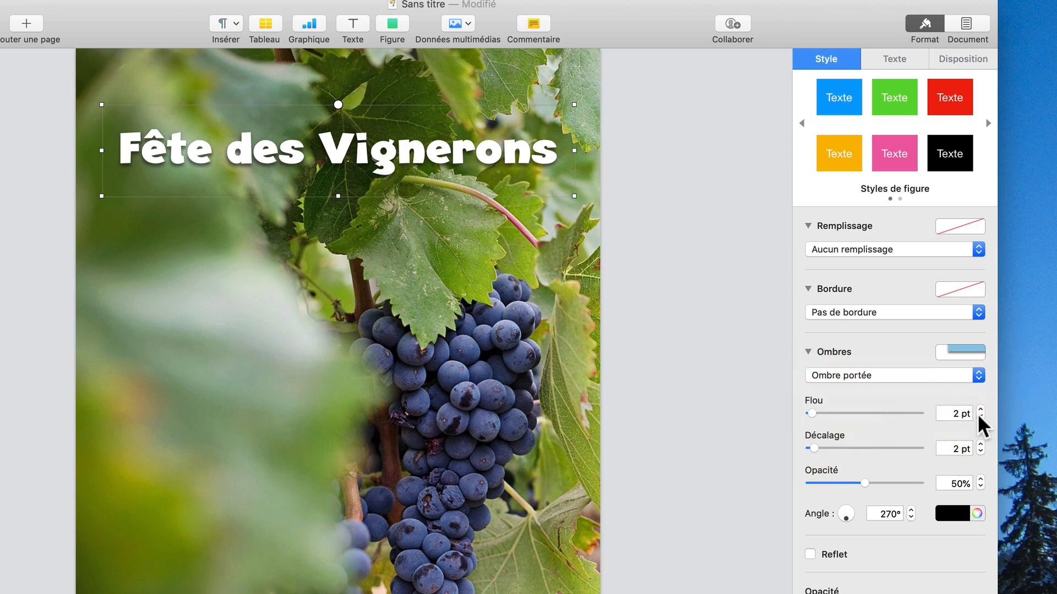
left_click_drag(813, 448, 824, 449)
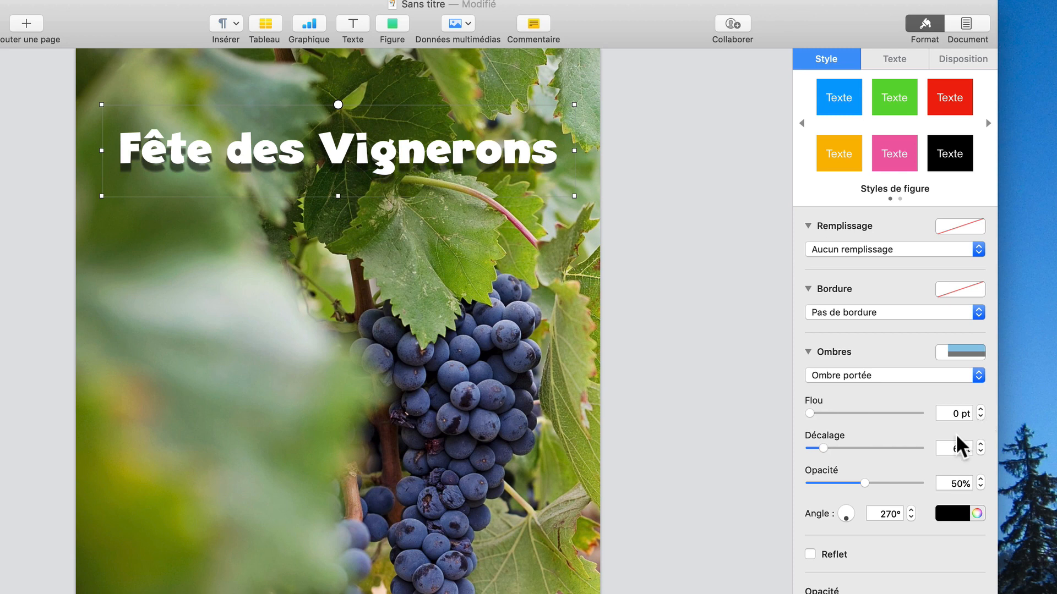
left_click(865, 482)
left_click_drag(865, 483, 979, 487)
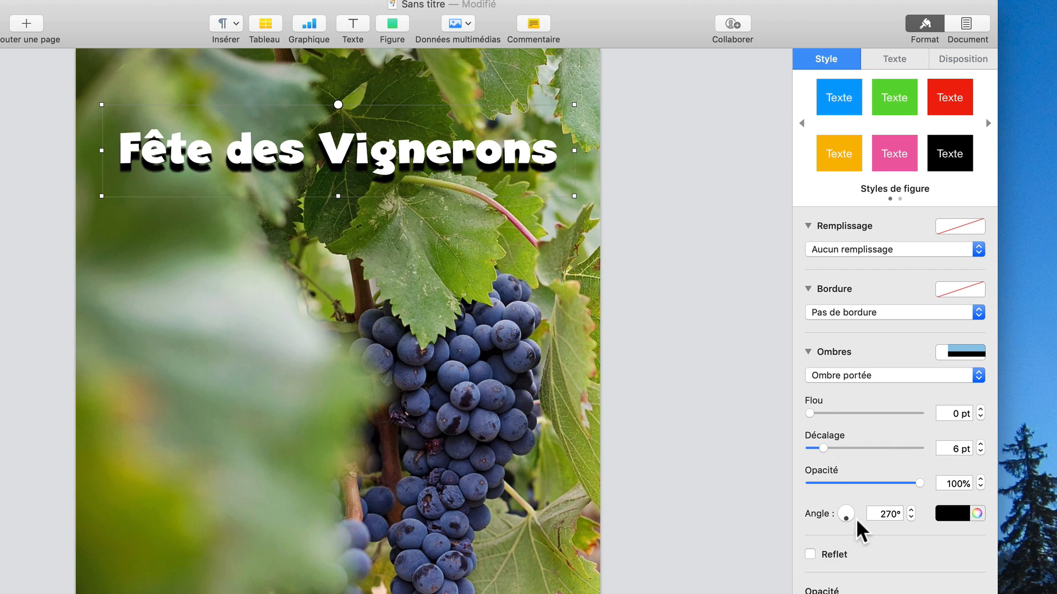
left_click_drag(848, 521, 853, 520)
left_click(718, 457)
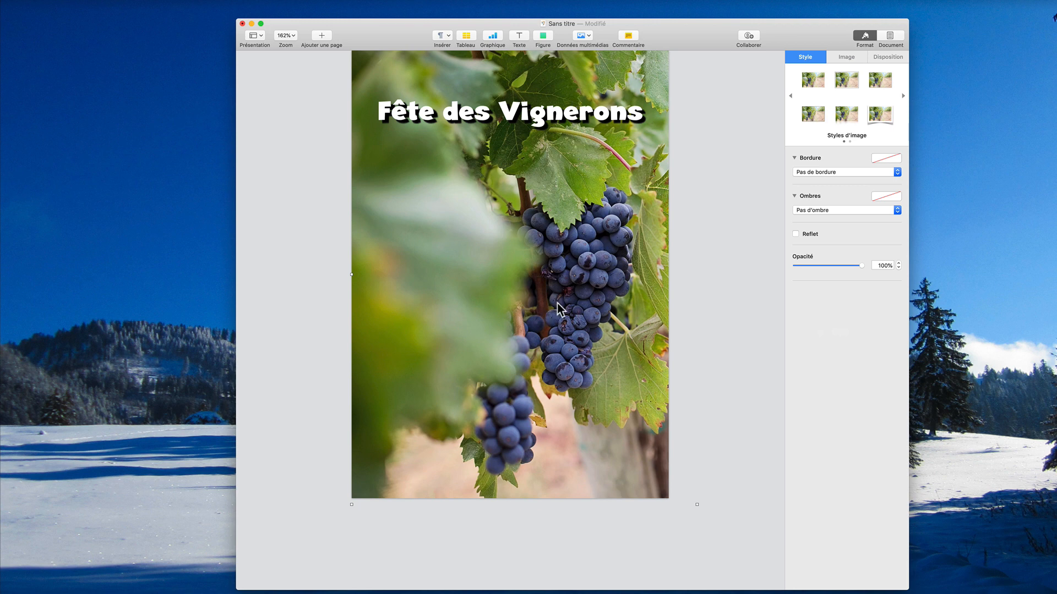
Step: View the 2018-FETE-ETE.pdf poster, return to the flyer and move the title down over the upper part of the large grape cluster
key("ctrl+Left")
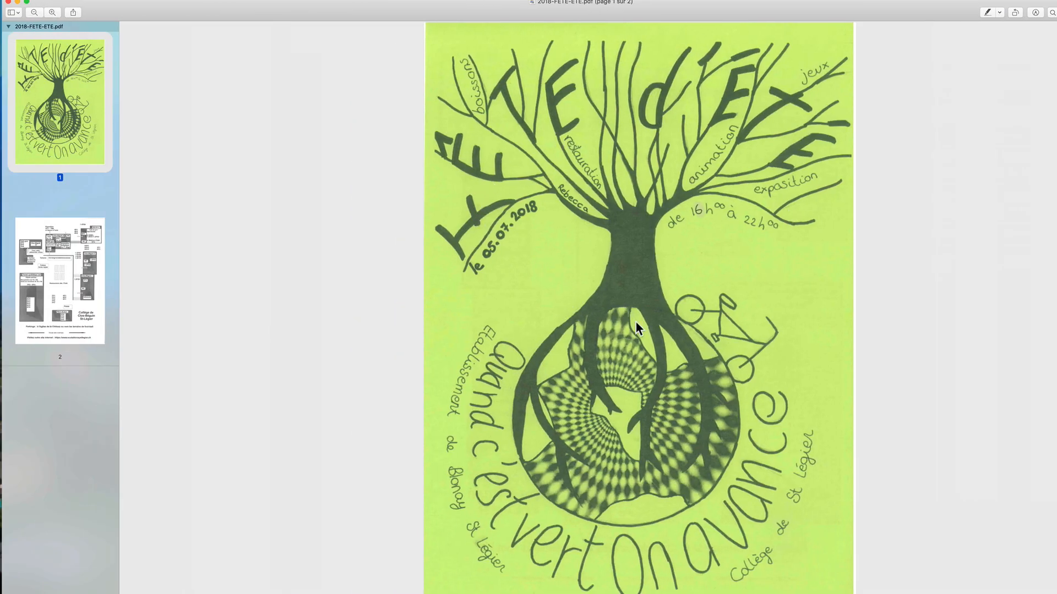
key("ctrl+Right")
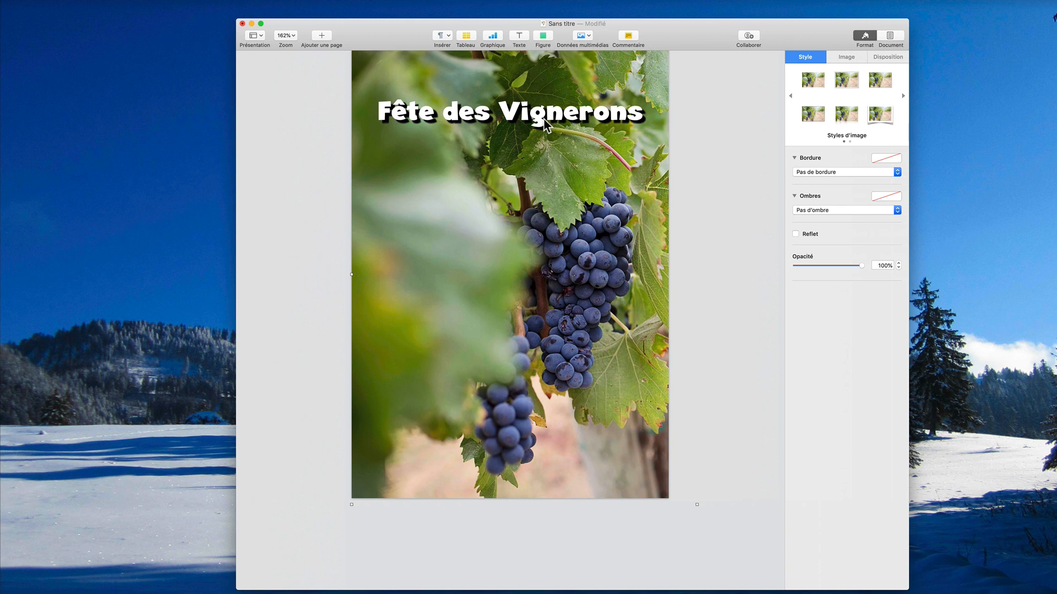
left_click_drag(545, 123, 549, 259)
left_click(717, 259)
left_click(549, 256)
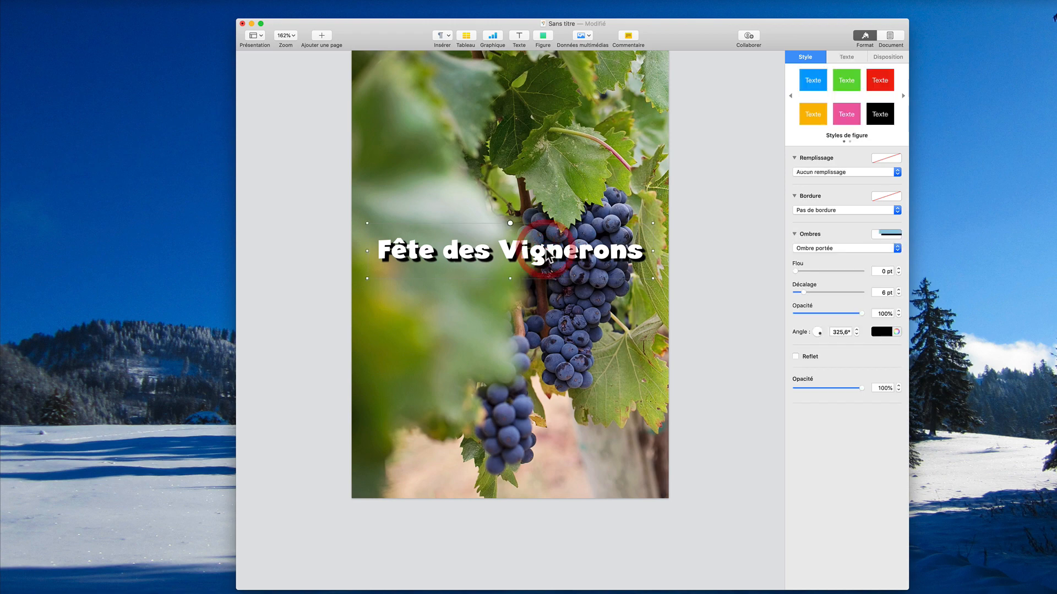
left_click(515, 176)
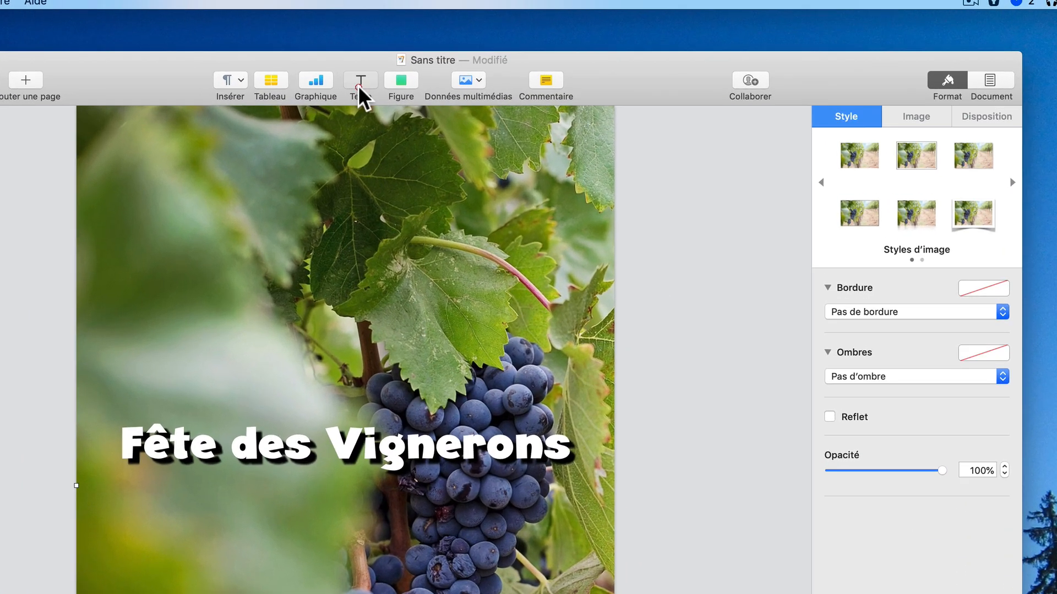
Step: Add a second text box reading "Fête d’été" to the flyer
left_click(519, 36)
left_click(252, 402)
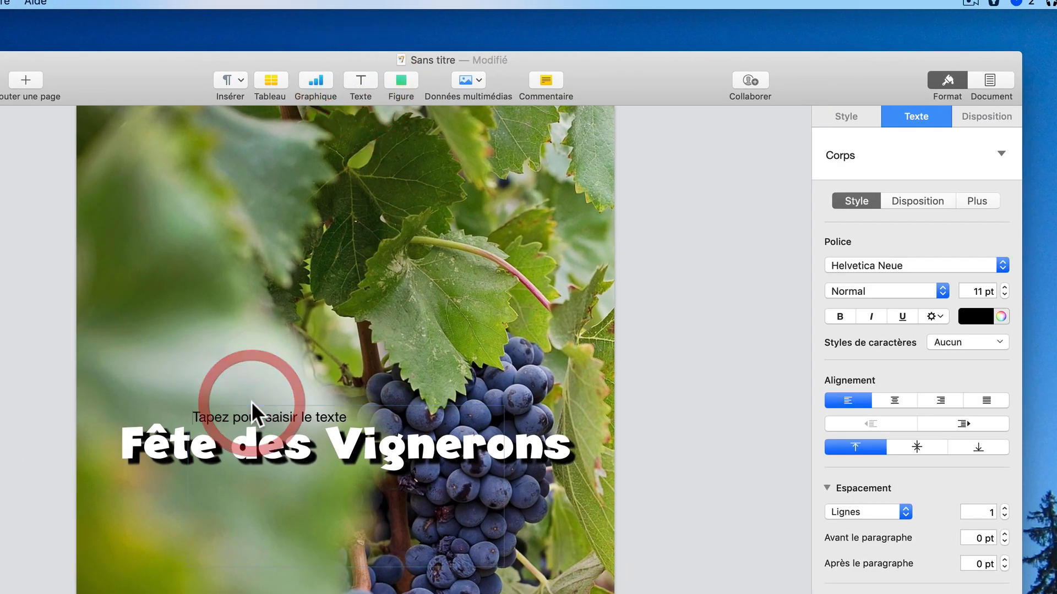
left_click(251, 414)
type("Fête d’été")
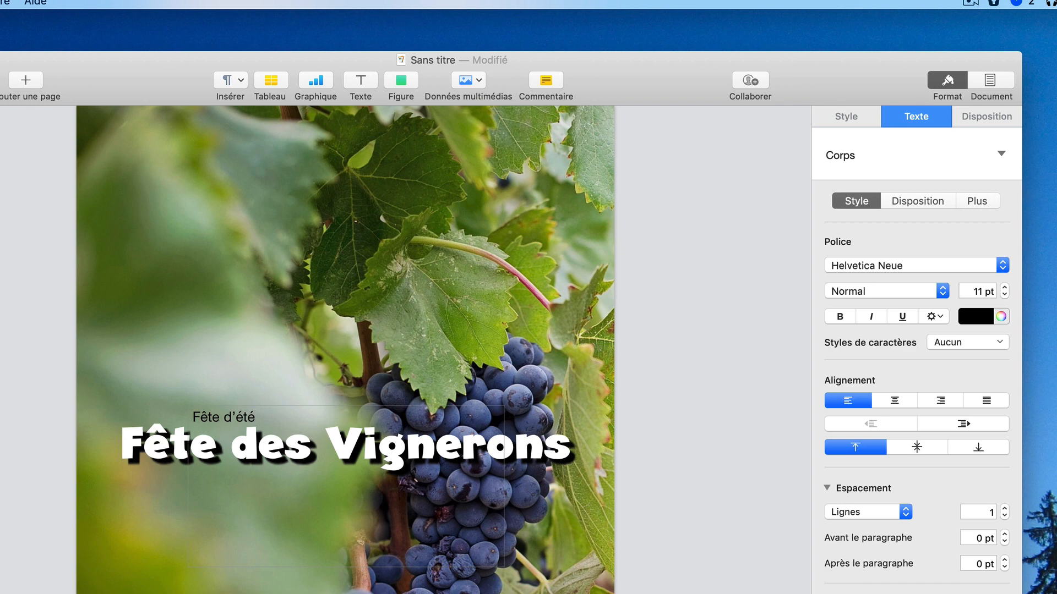
left_click(26, 223)
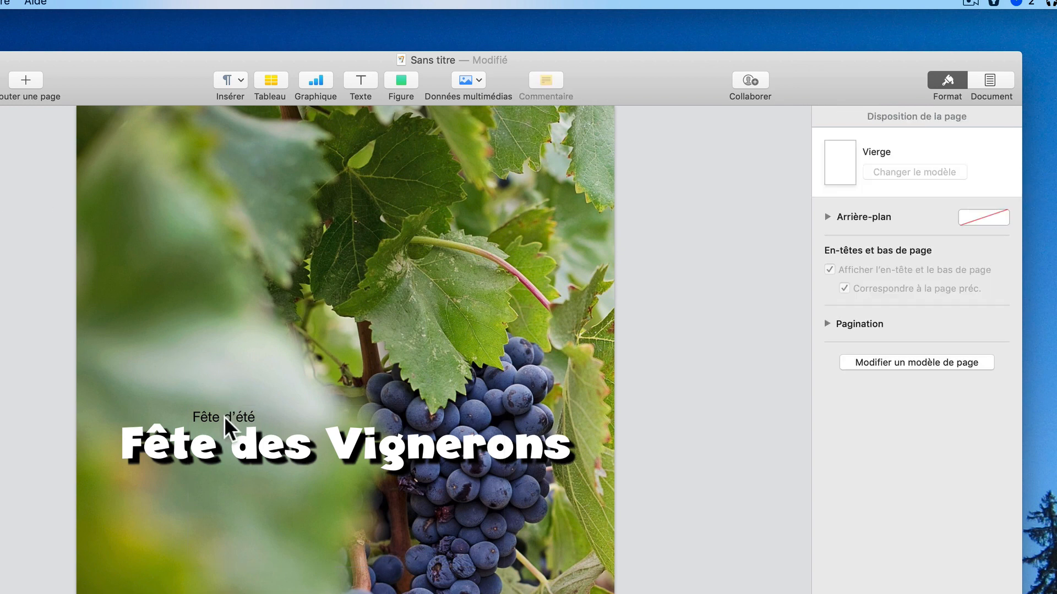
Step: Move the "Fête d’été" box near the page's upper edge, shrink it, and centre its text horizontally with top vertical alignment
left_click_drag(224, 416, 341, 184)
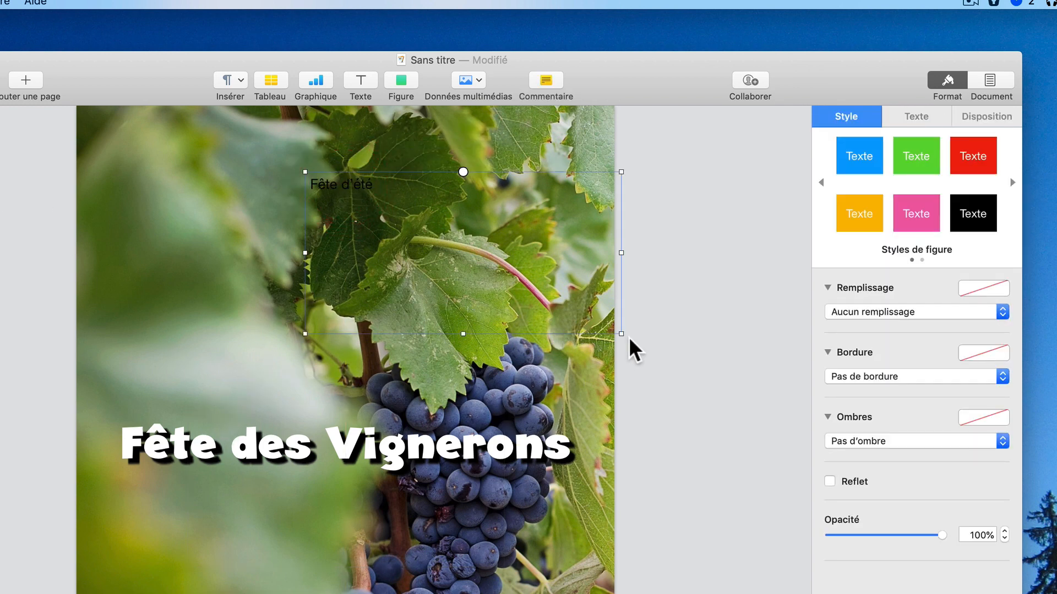
left_click_drag(621, 334, 480, 217)
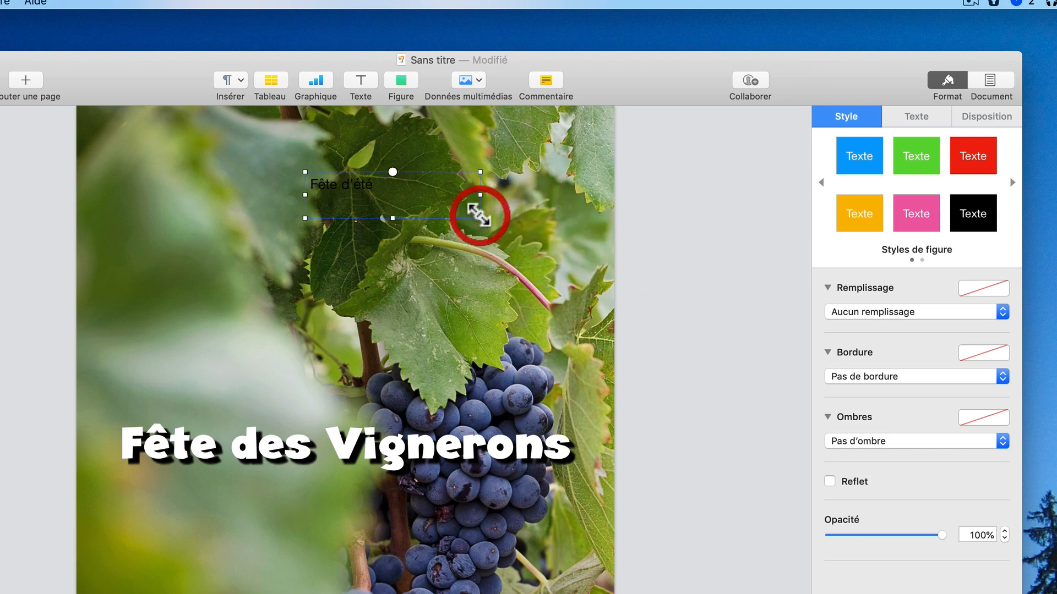
left_click(903, 115)
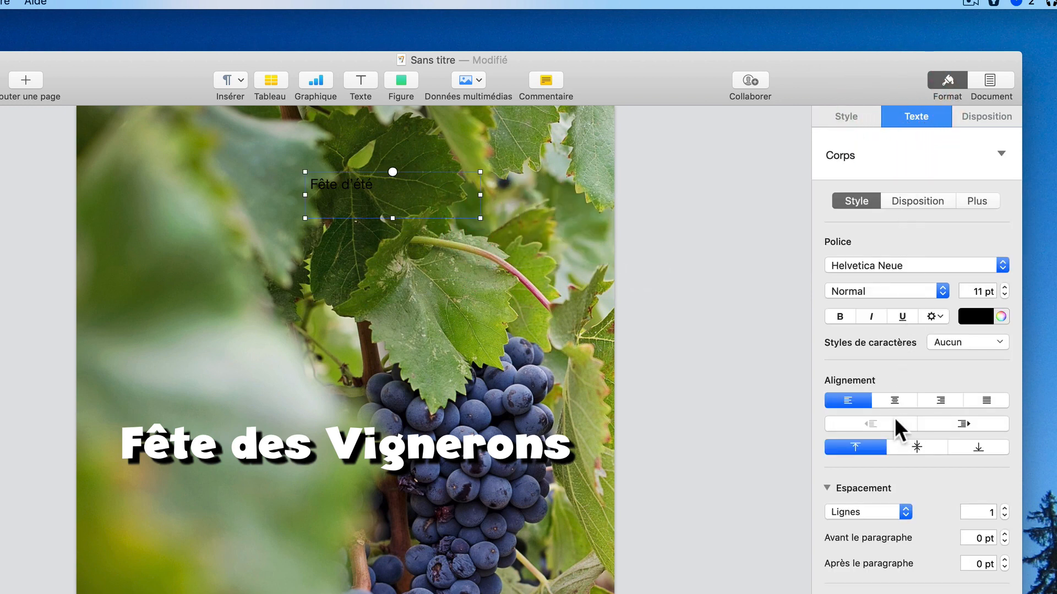
left_click(892, 401)
left_click(910, 446)
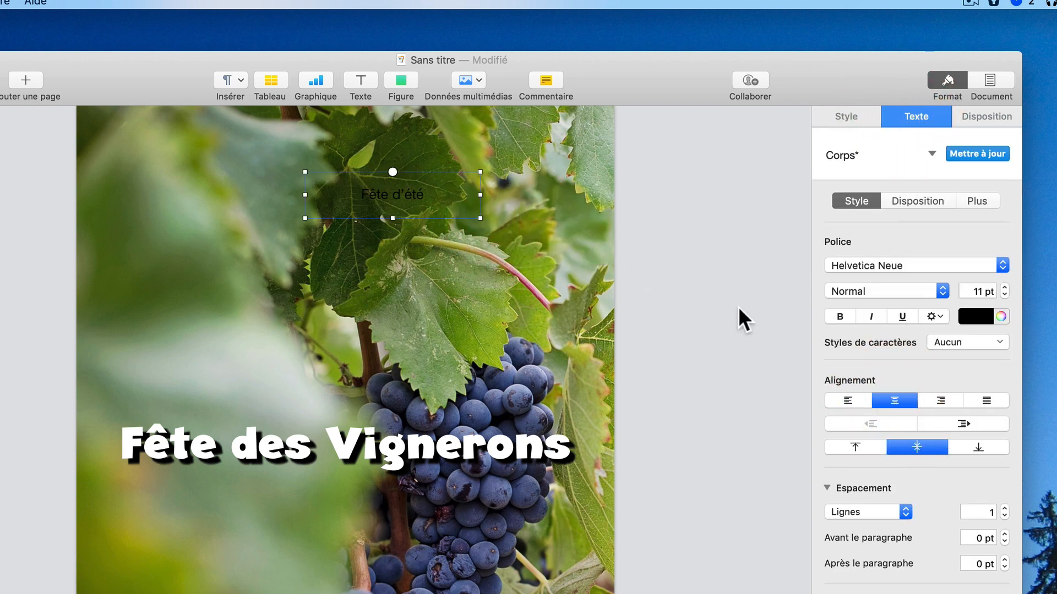
left_click(853, 445)
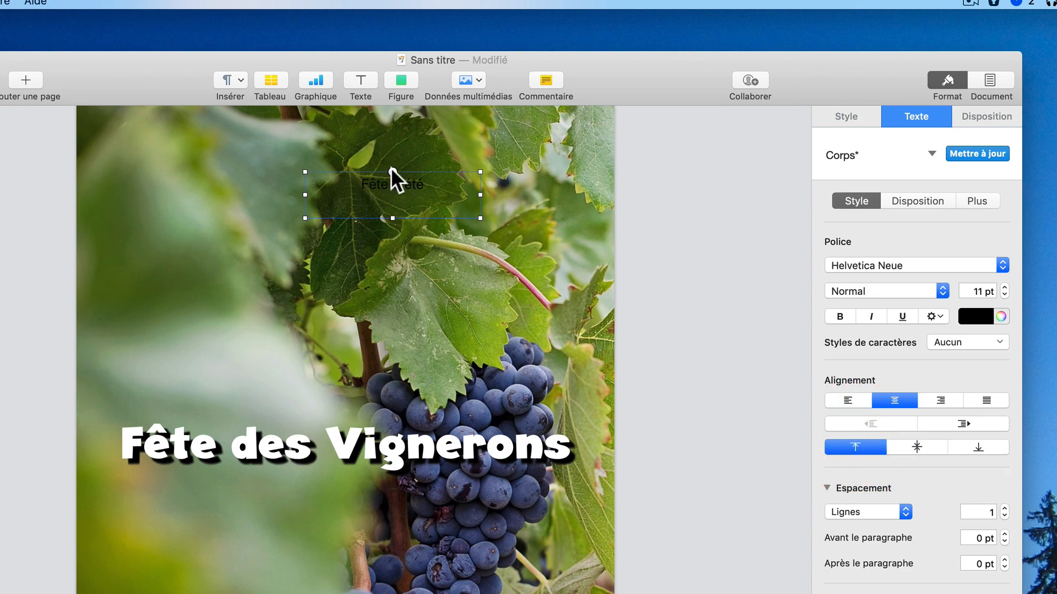
Step: Change the font of the "Fête d’été" text to Audiowide
left_click(857, 263)
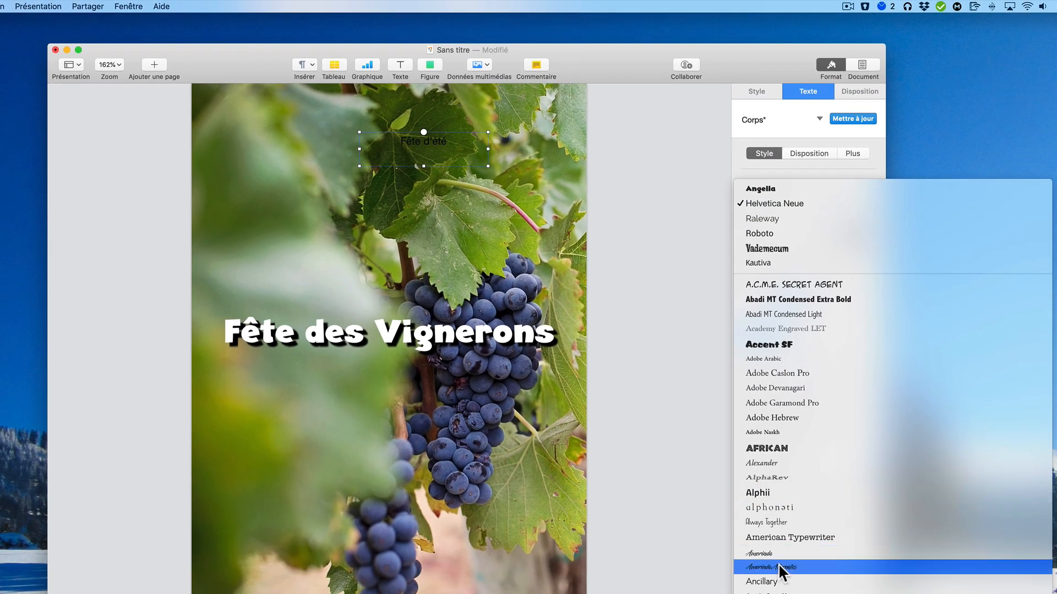
scroll(778, 564, "down", 10)
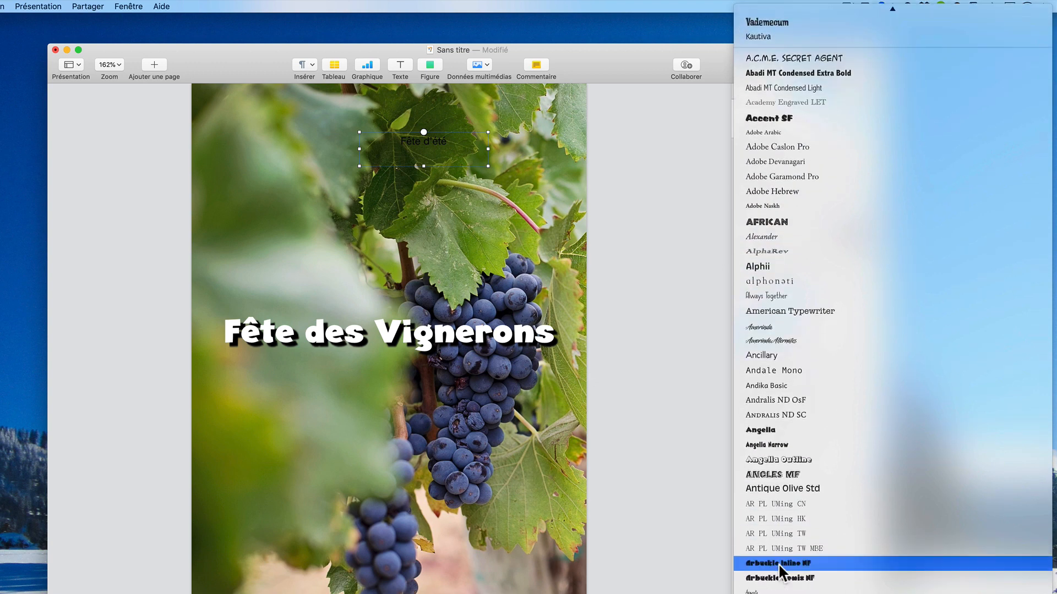
scroll(778, 563, "down", 5)
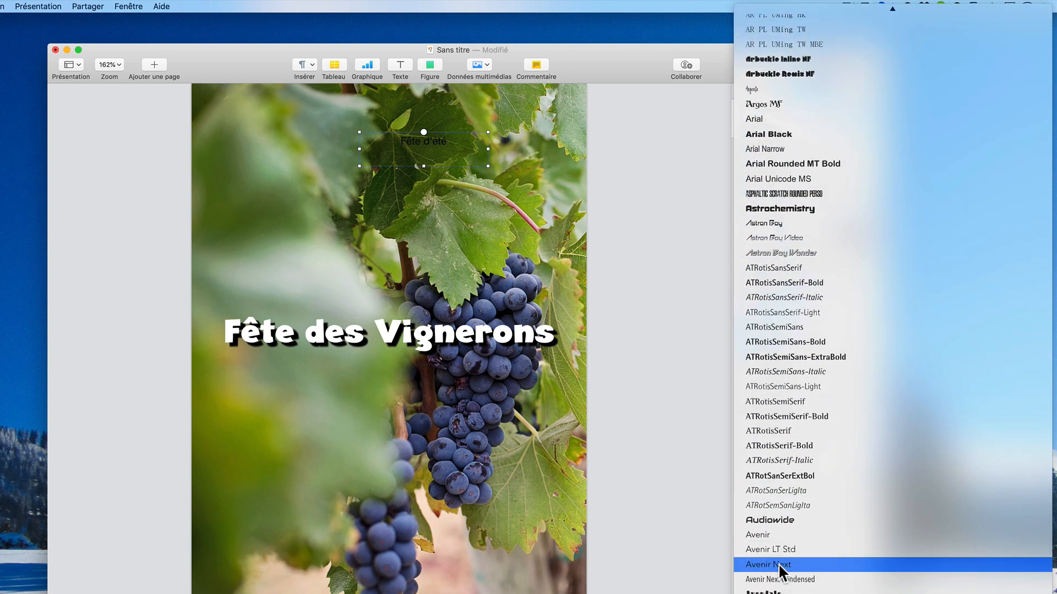
left_click(776, 519)
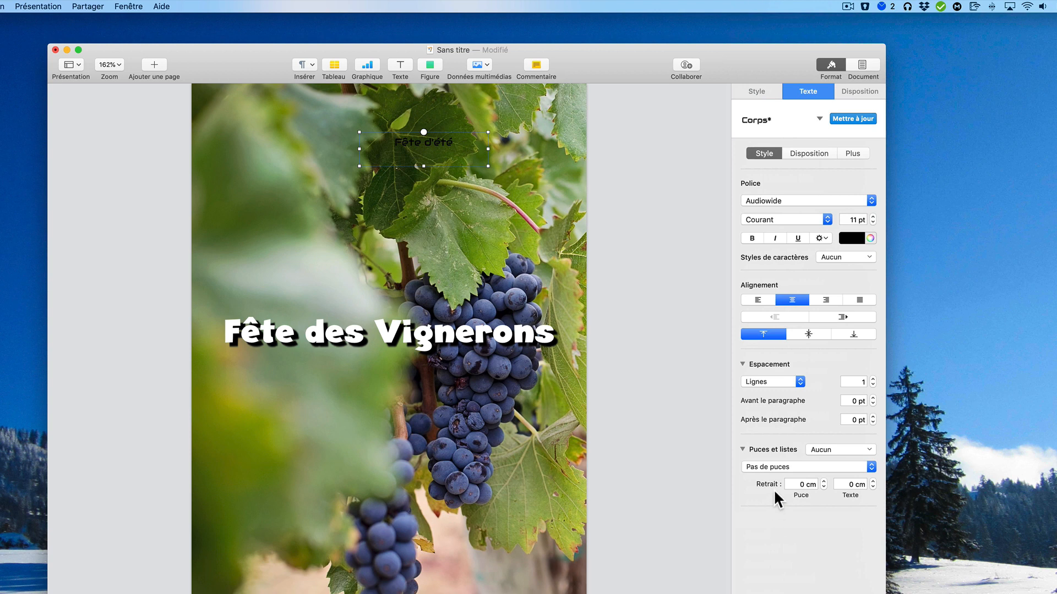
Step: Increase the "Fête d’été" text size to 19 pt
left_click(873, 217)
left_click(873, 217)
left_click(873, 217)
left_click(873, 217)
left_click(873, 217)
left_click(873, 217)
left_click(713, 191)
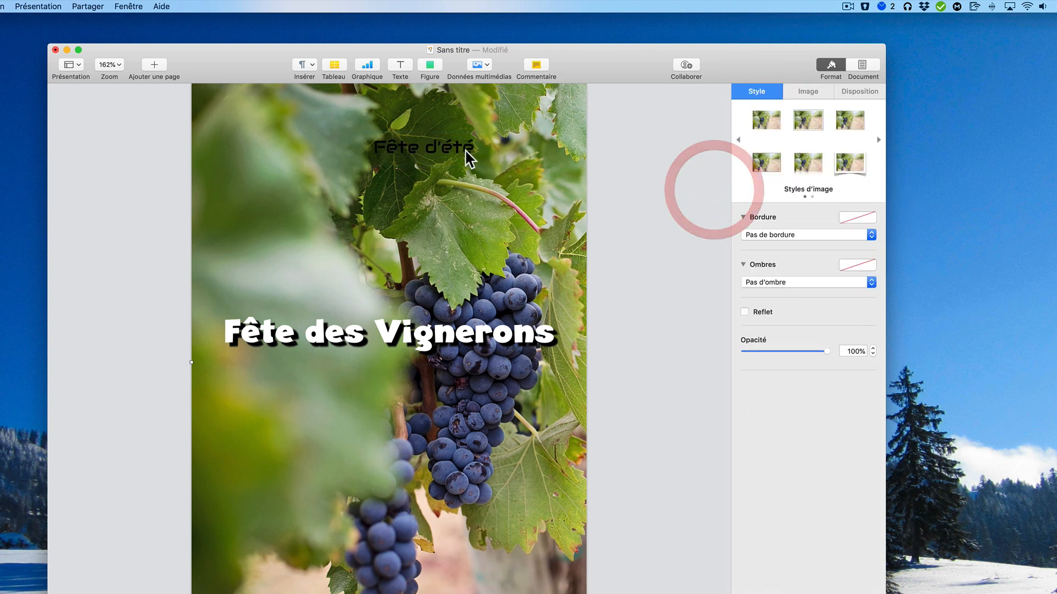
Step: Move the "Fête d’été" box closer to the page's upper edge, centred horizontally, and colour its text white
left_click_drag(452, 144, 418, 120)
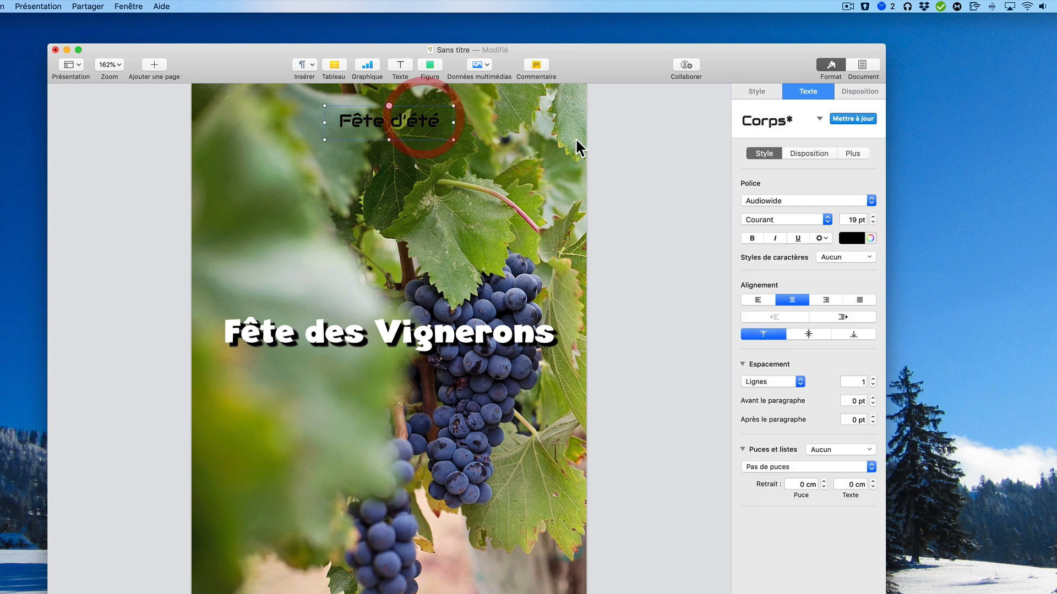
left_click(846, 238)
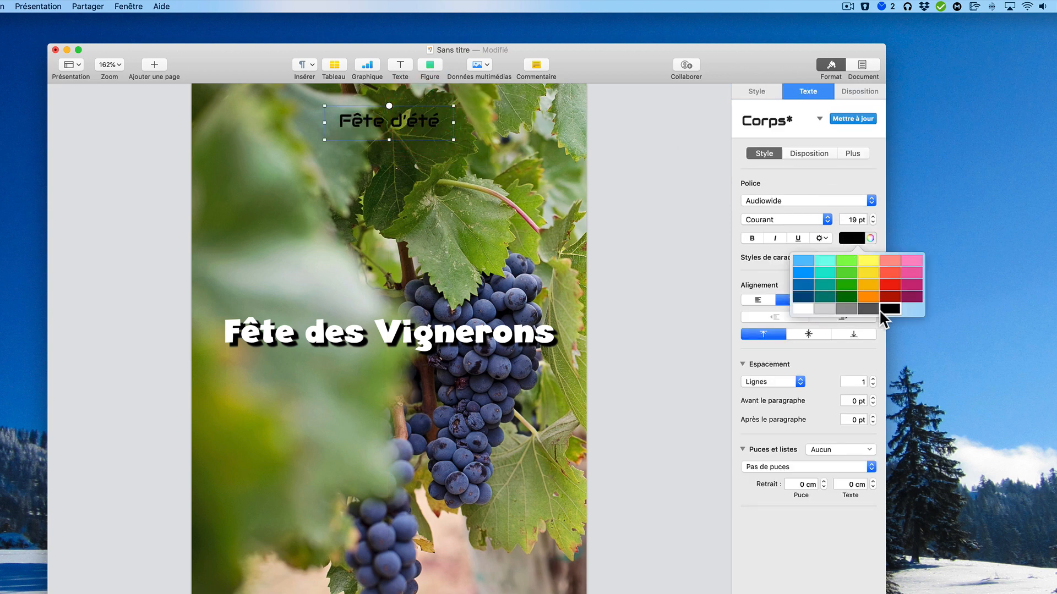
left_click(803, 307)
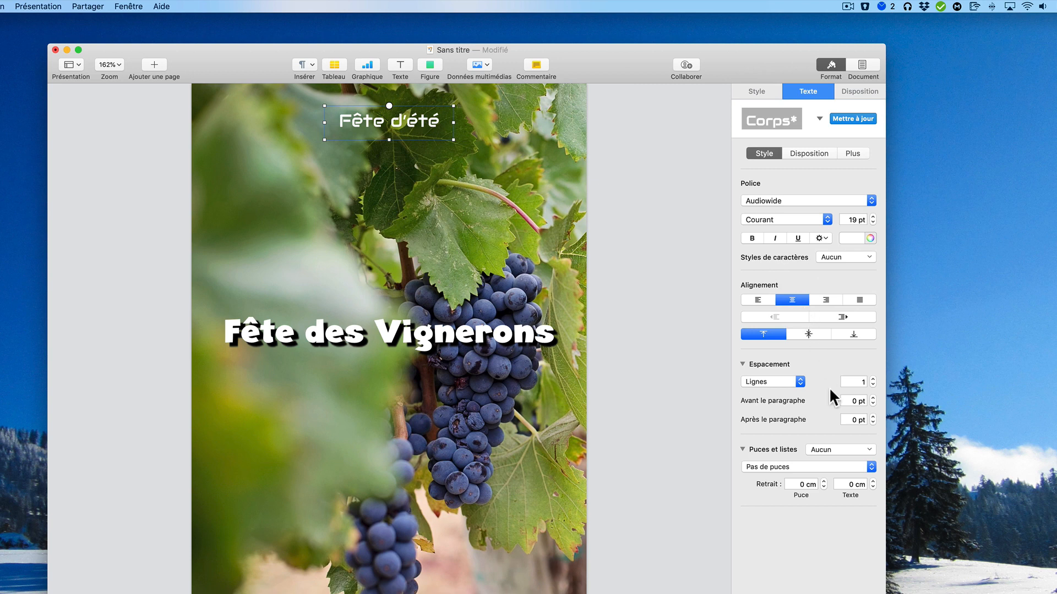
Step: Apply a drop shadow (Ombre portée) to the "Fête d’été" text
left_click(765, 92)
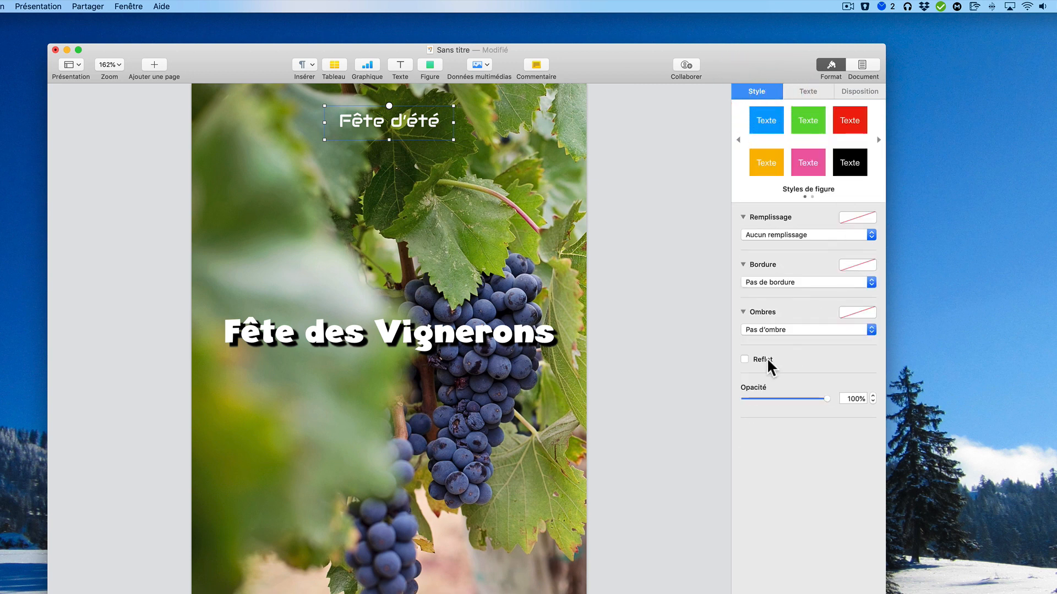
left_click(750, 328)
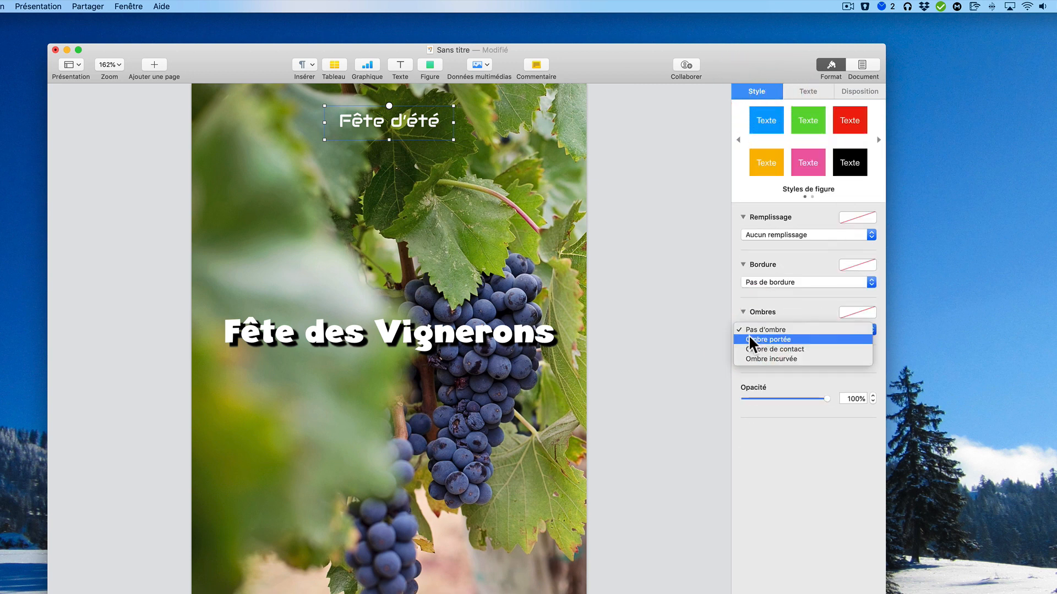
left_click(749, 340)
left_click(668, 229)
left_click(427, 119)
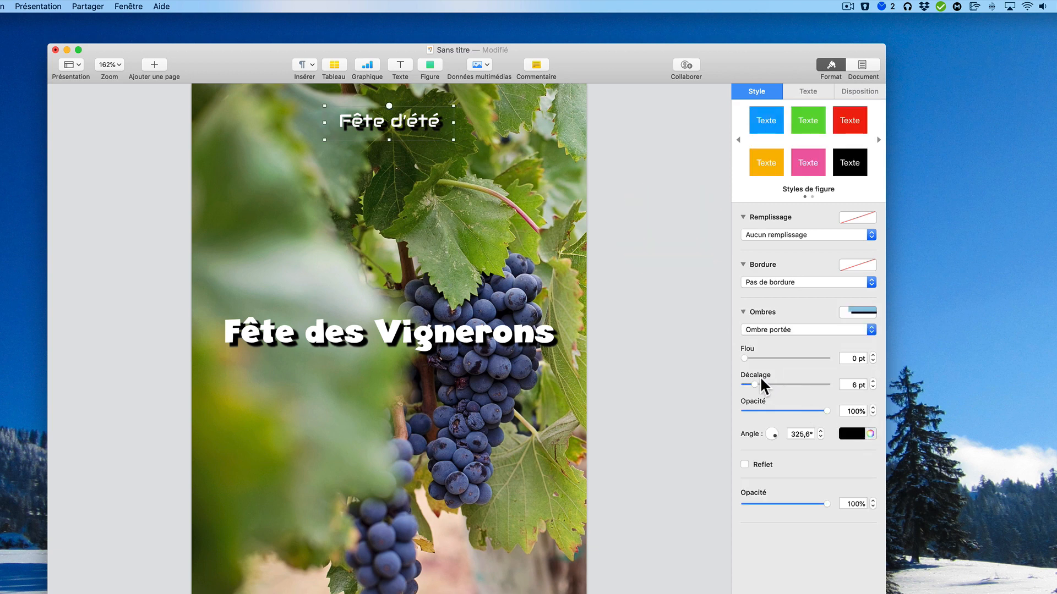
Step: Reduce the offset of the "Fête d’été" shadow to 3 pt
left_click(873, 387)
left_click(873, 387)
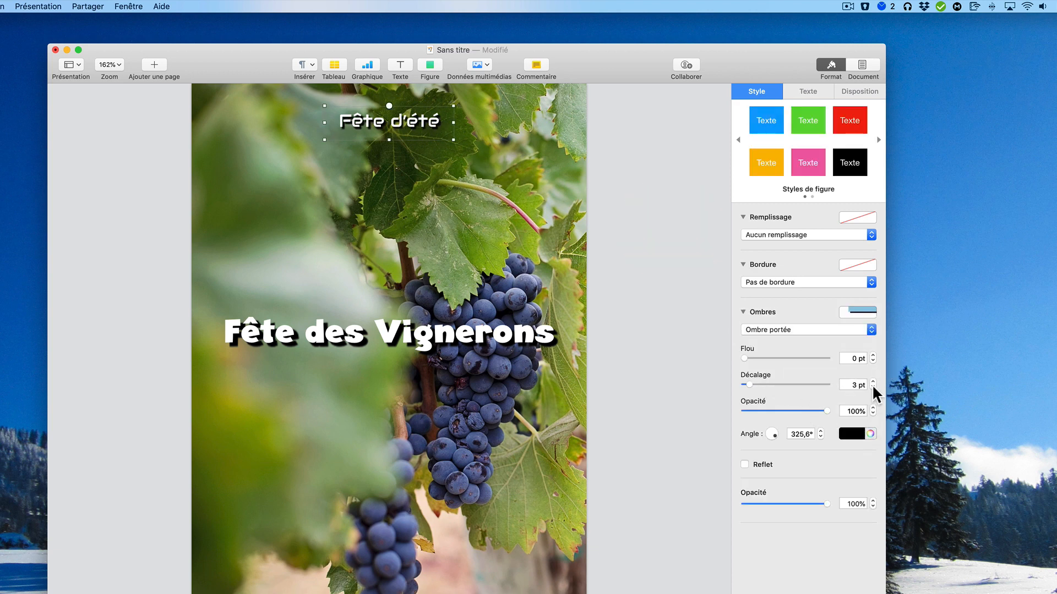
left_click(873, 387)
left_click(873, 387)
left_click(873, 382)
left_click(677, 272)
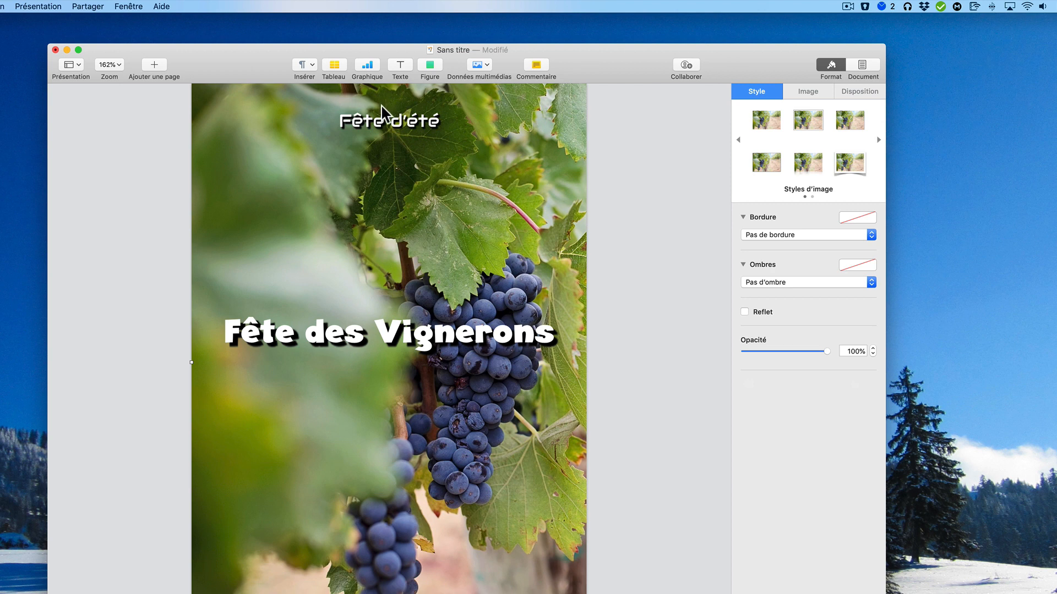
Step: Duplicate the "Fête d’été" box, place the copy directly below the original and replace its text with "2018"
left_click(378, 121)
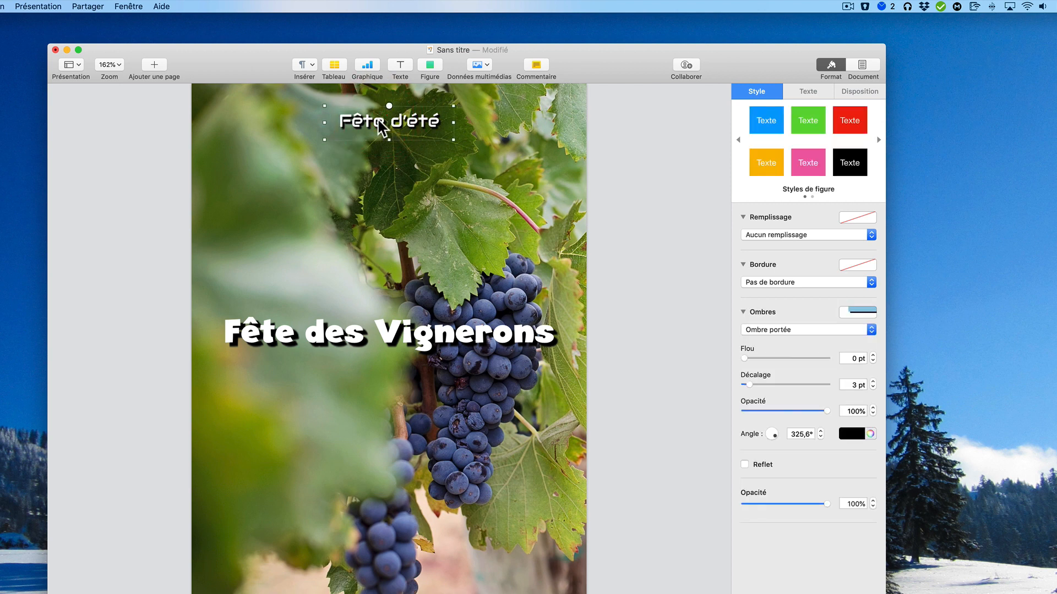
key("super+d")
left_click_drag(390, 142, 379, 151)
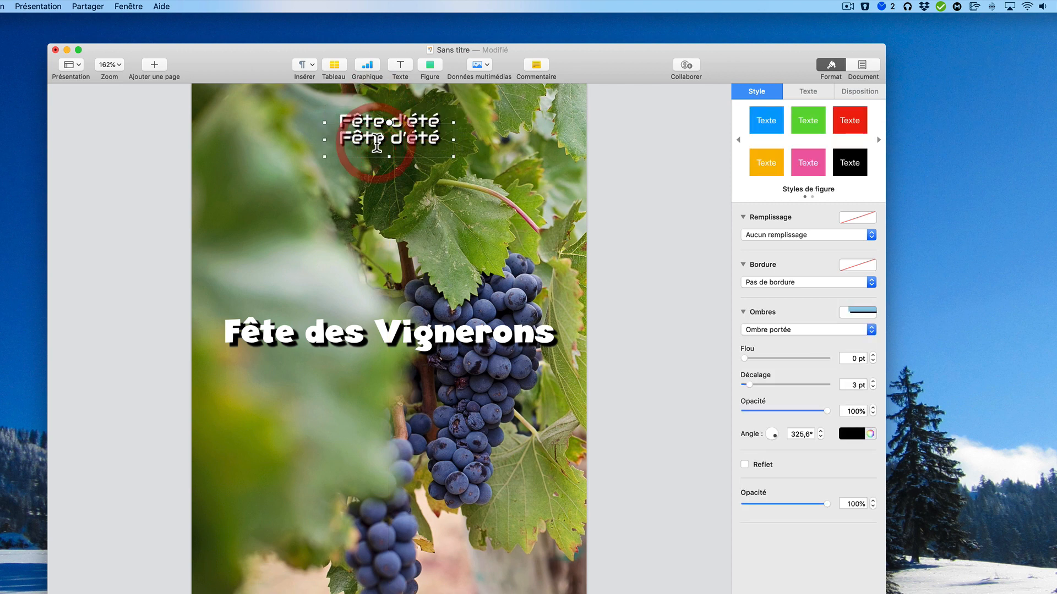
triple_click(373, 136)
type("2018")
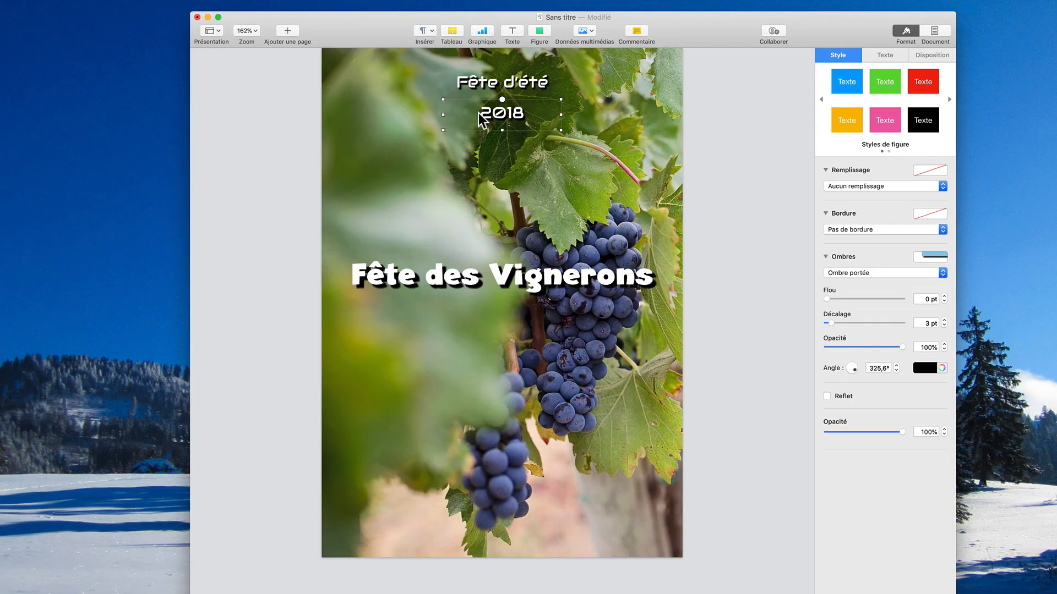
Step: Insert spaces between the digits of "2018" so the line spans the same width as "Fête d’été"
left_click(491, 113)
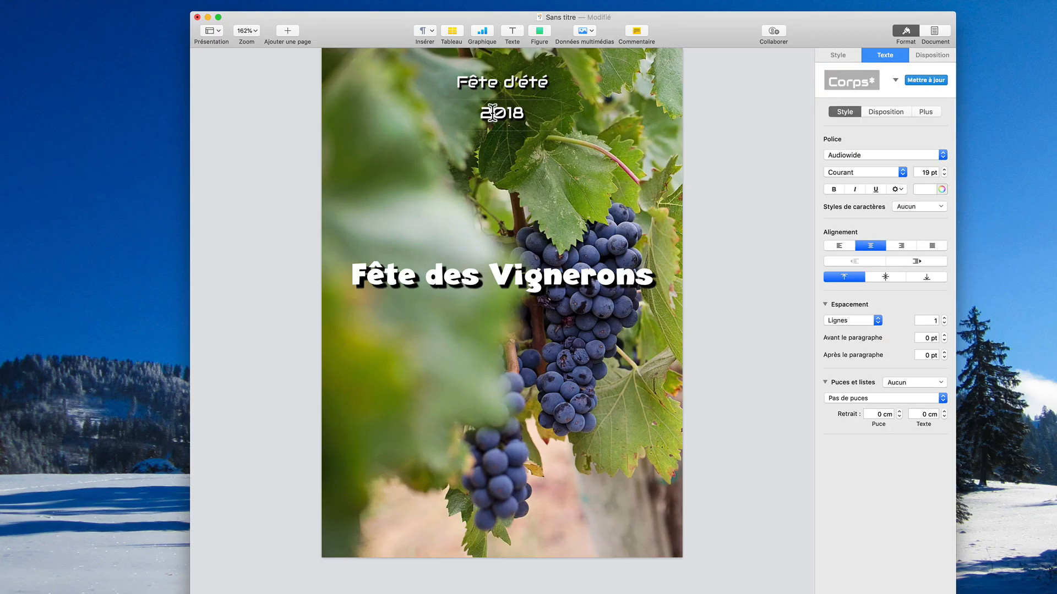
key("Right")
key("Right")
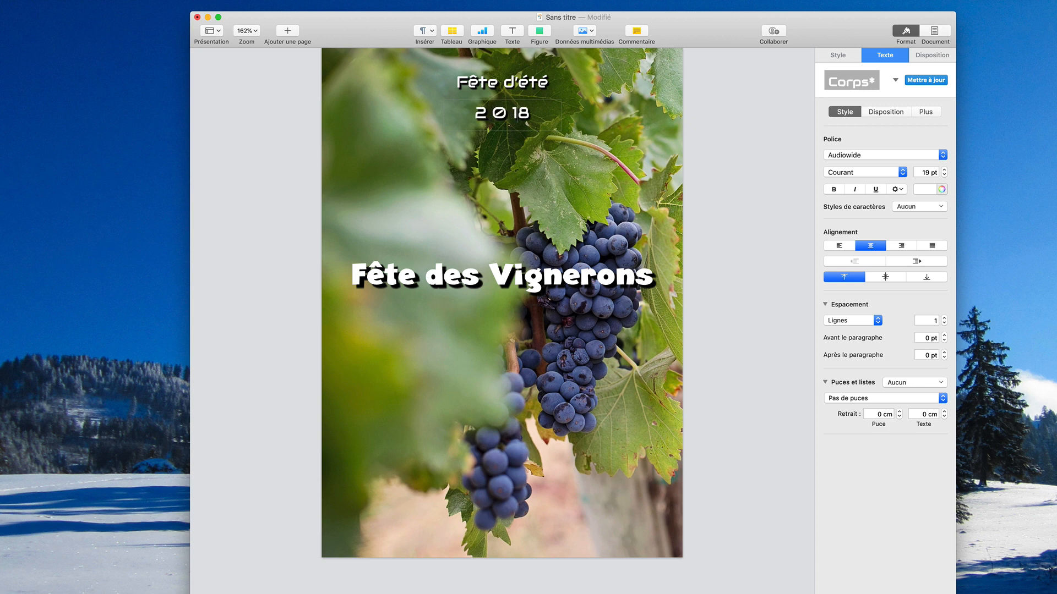
key("Left")
key("Left")
key("Left")
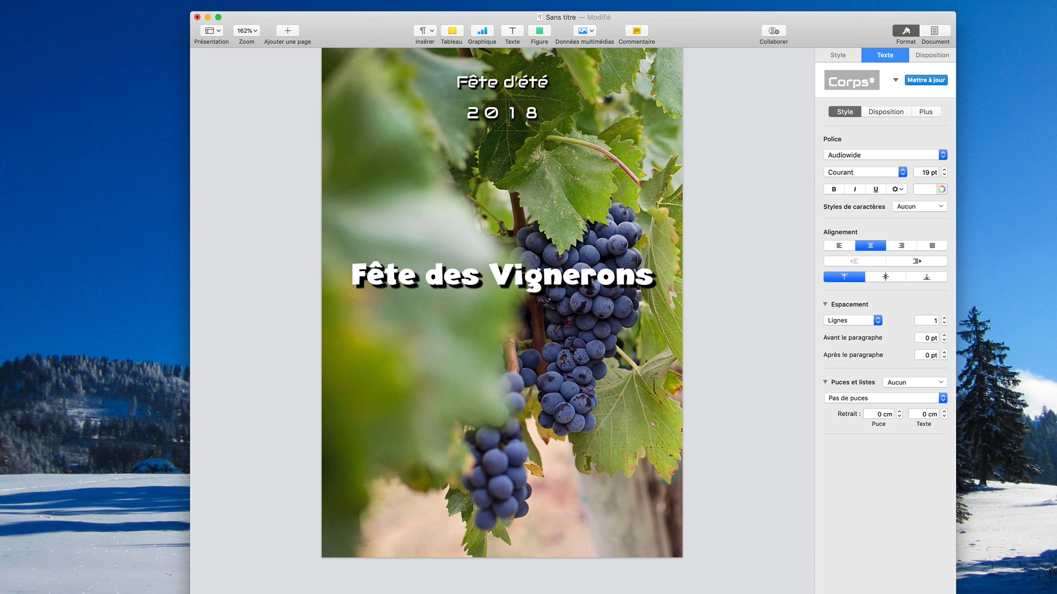
key("Left")
key("Left")
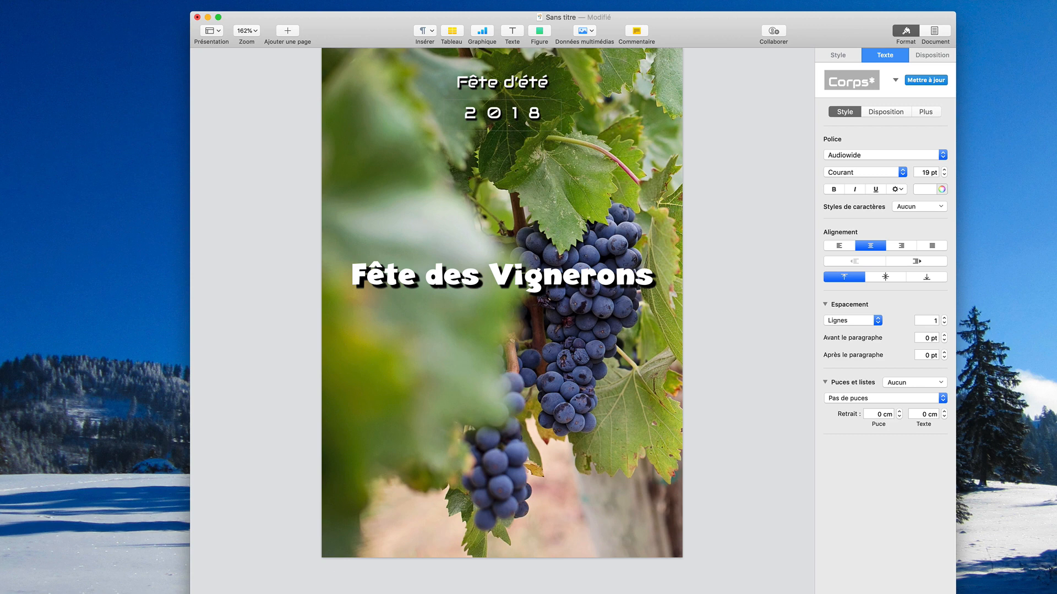
key("Right")
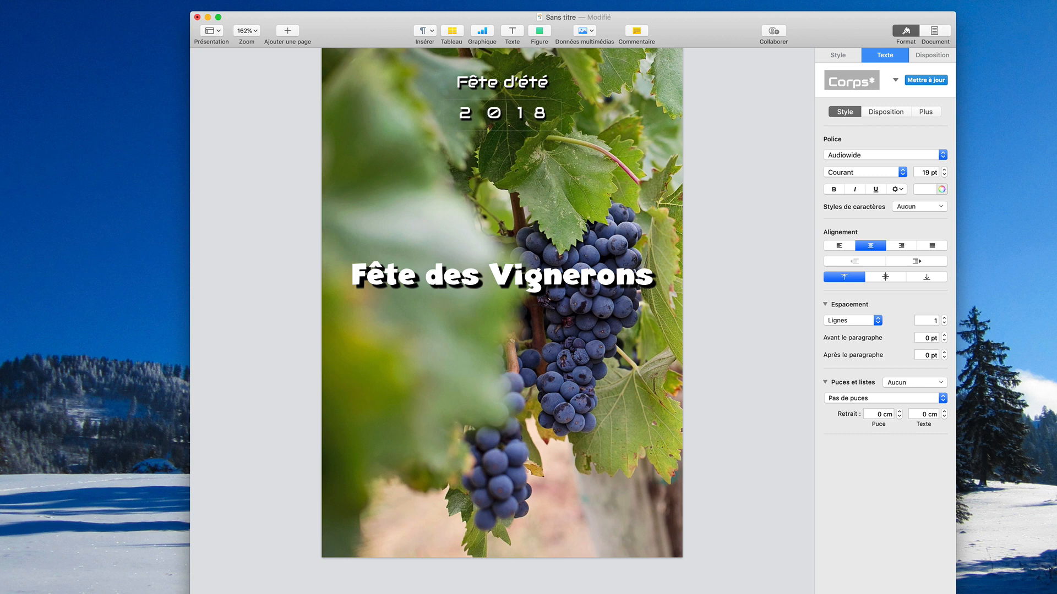
key("Right")
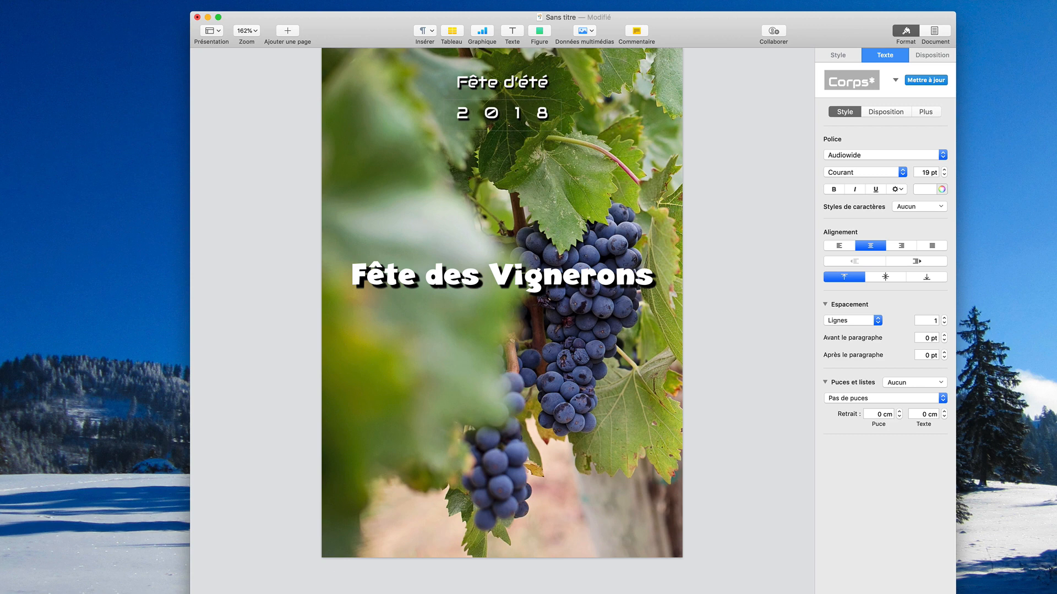
Step: Move the "2018" box up so it sits tightly beneath "Fête d’été", centred on the same axis
left_click(450, 148)
left_click_drag(497, 119, 493, 101)
left_click(602, 142)
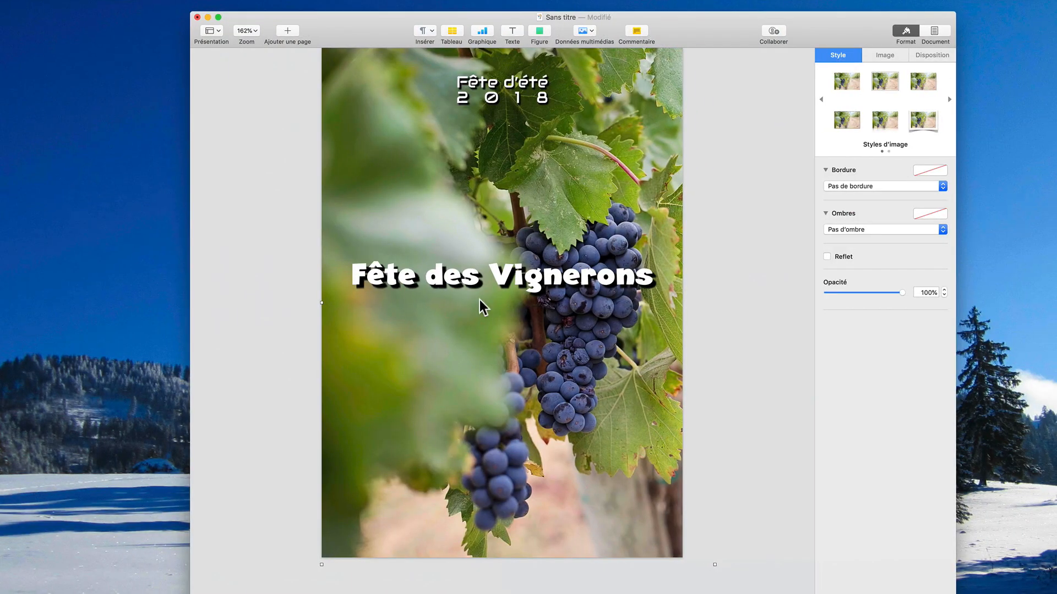
Step: Break the title onto a second line before "Vignerons" and extend its text box downward to fit both lines
left_click(487, 279)
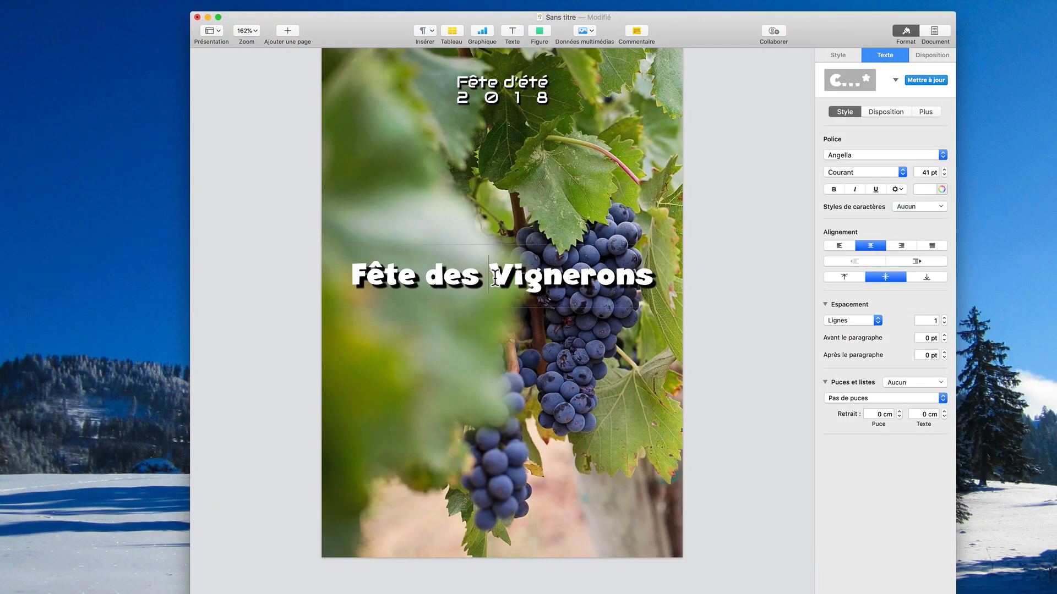
key("BackSpace")
key("Return")
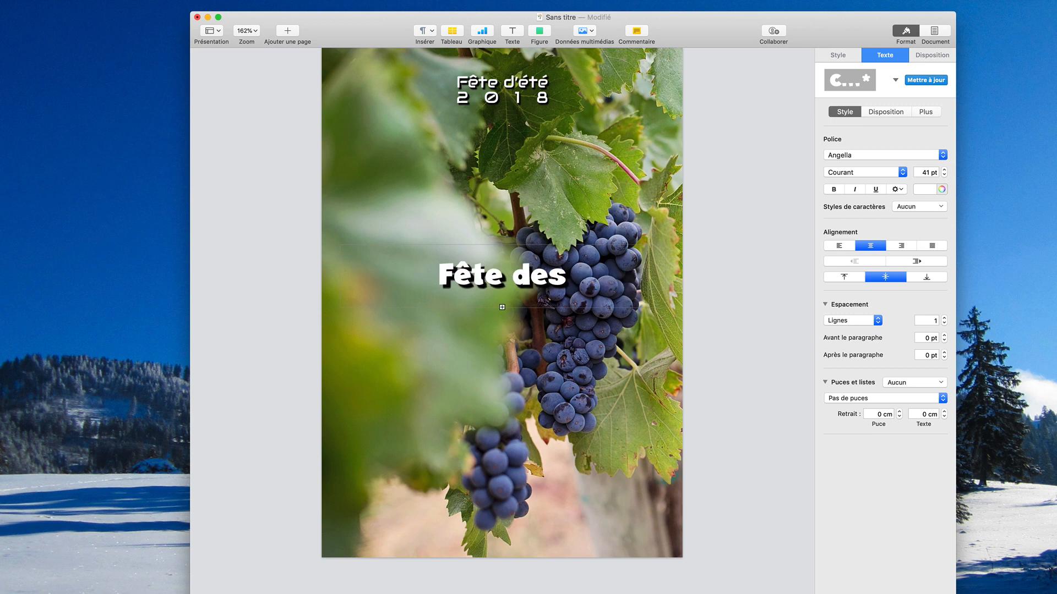
left_click(546, 319)
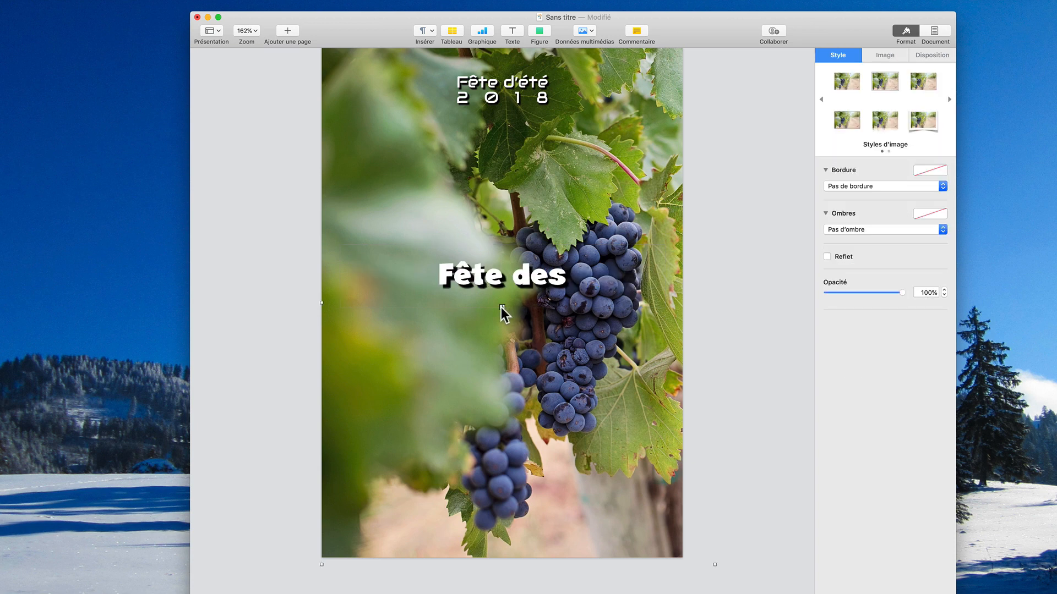
left_click(492, 269)
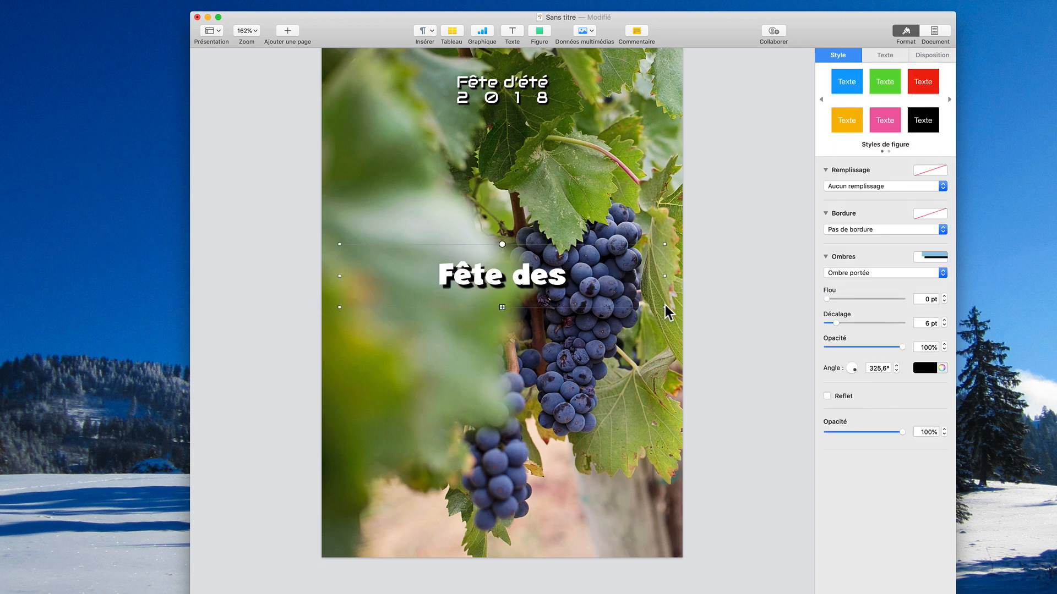
left_click_drag(663, 307, 658, 420)
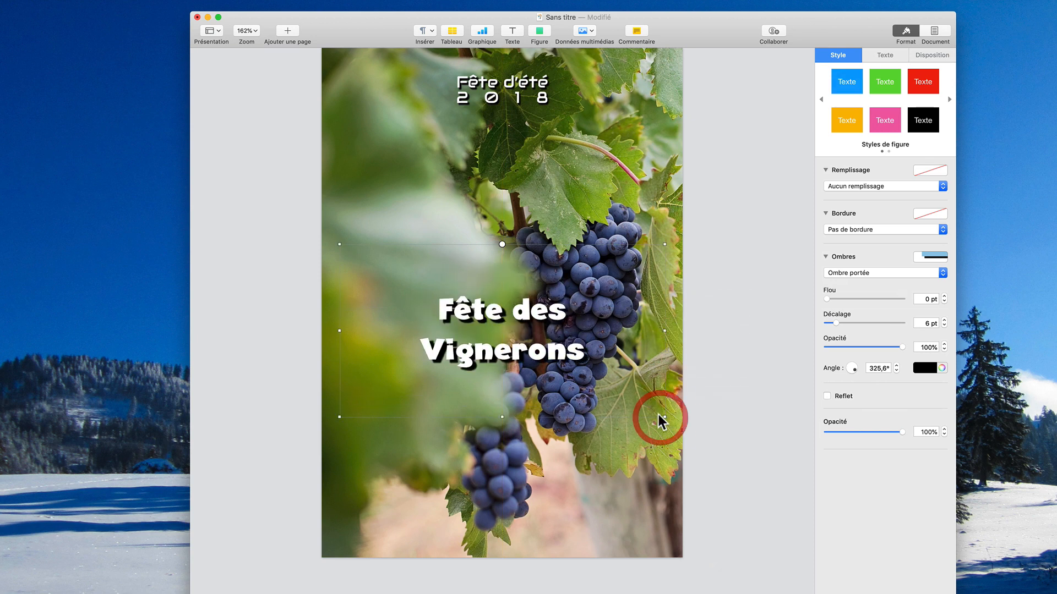
Step: Enlarge both lines of the title text until "Vignerons" fills about four-fifths of the text box's width
double_click(545, 350)
key("super+a")
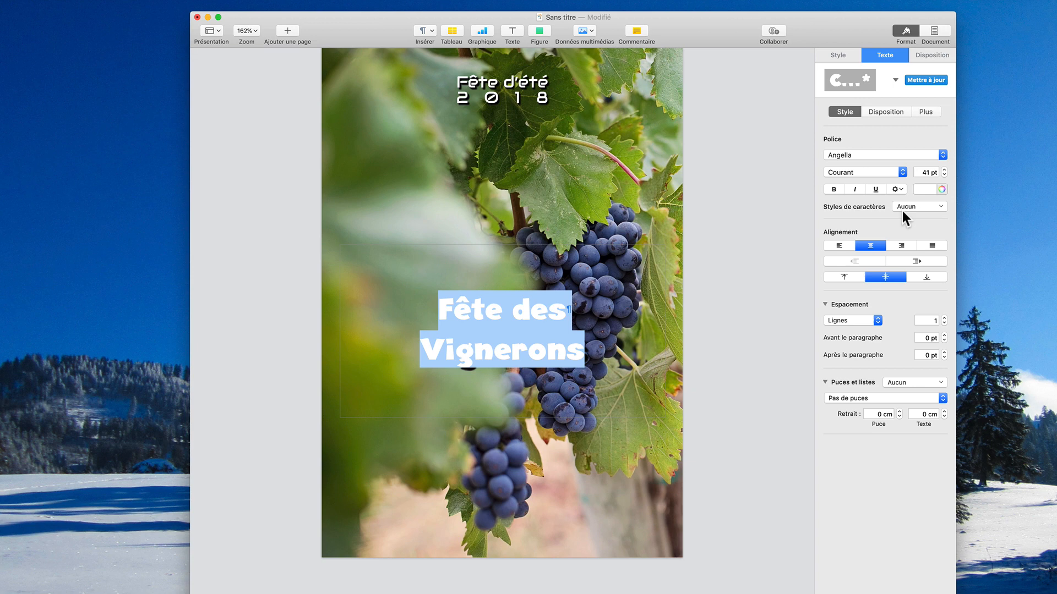
left_click(943, 170)
left_click(943, 170)
left_click(943, 170)
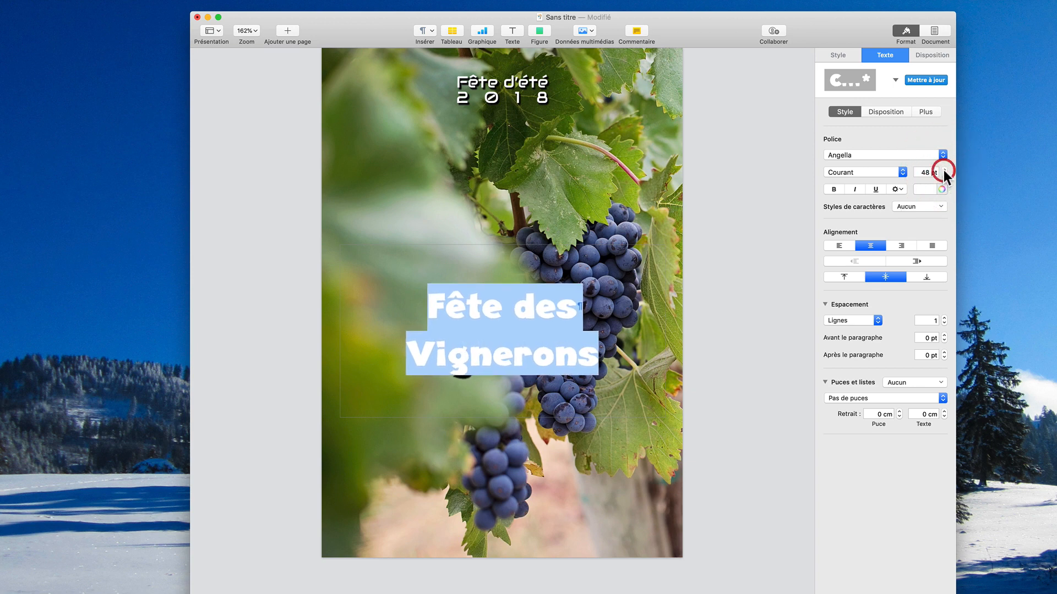
left_click(944, 170)
left_click(944, 170)
left_click(944, 170)
left_click(944, 170)
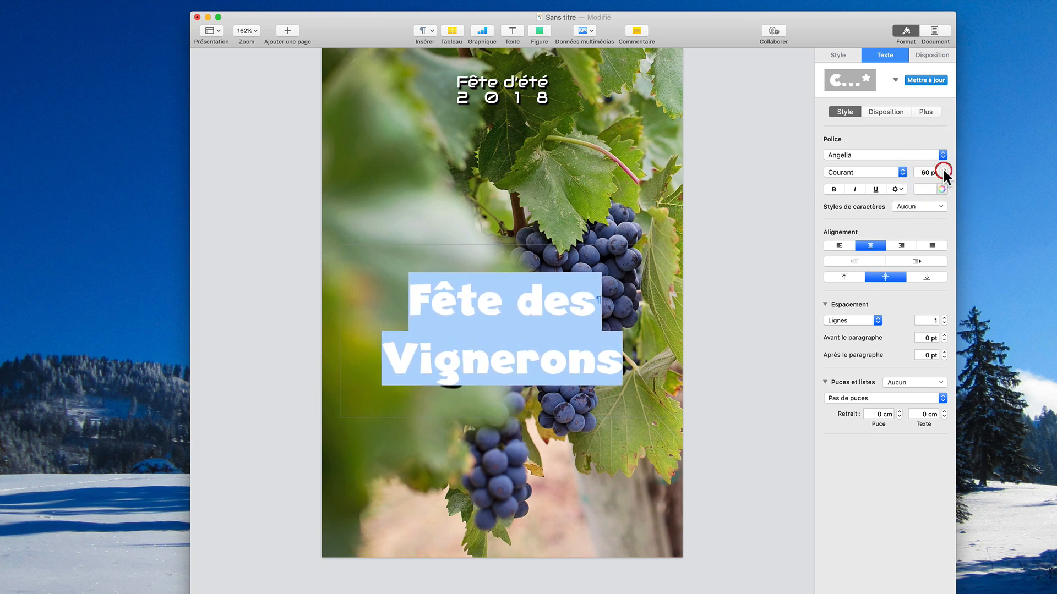
left_click(944, 170)
left_click(944, 170)
left_click(704, 375)
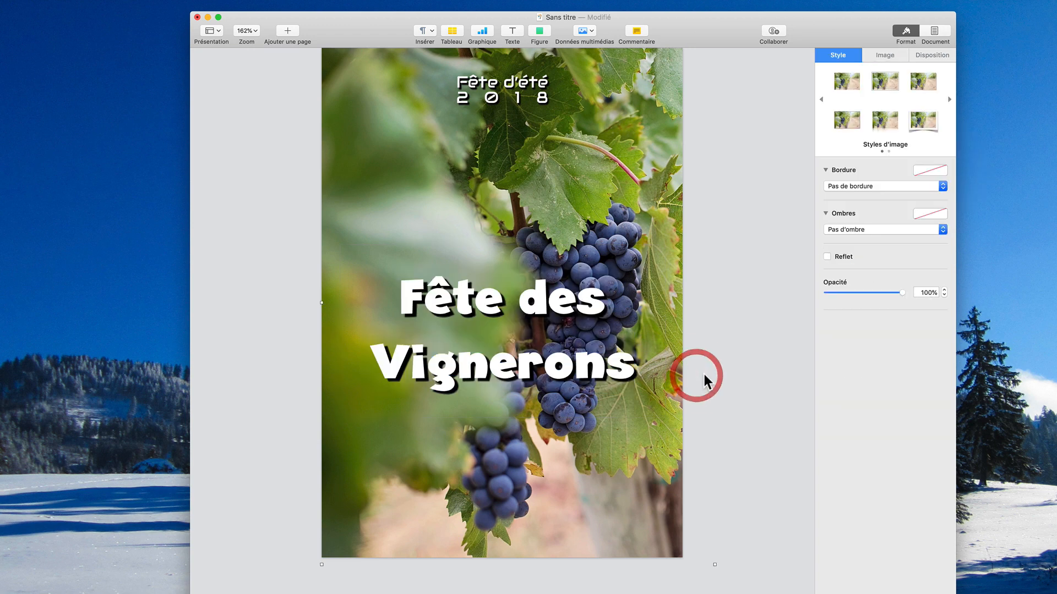
Step: Move the two-line title up to just above the page's middle and rotate it a few degrees counter-clockwise
left_click_drag(605, 369, 605, 330)
left_click(796, 416)
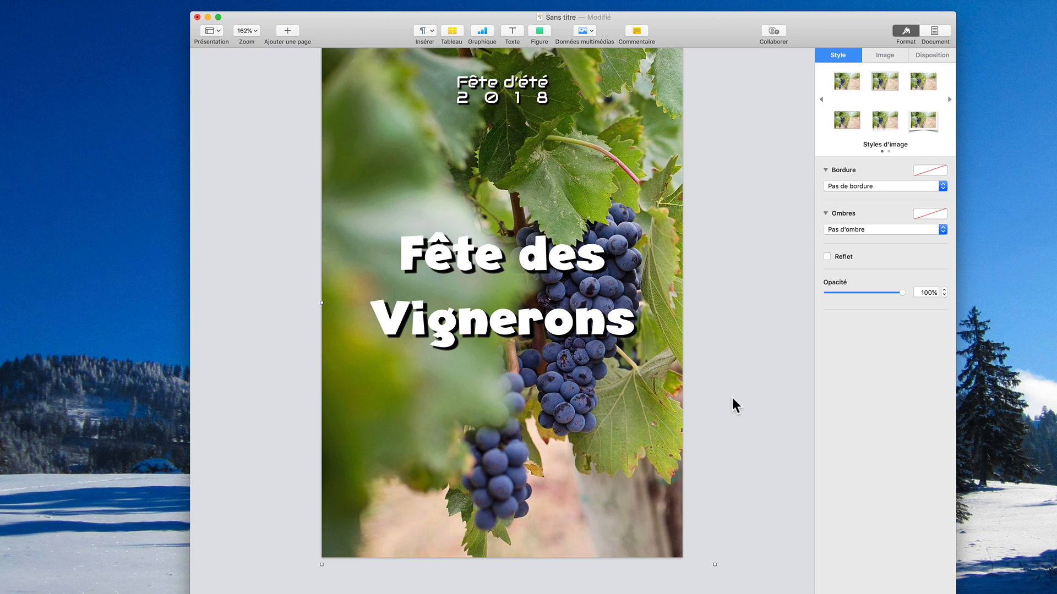
left_click(586, 330)
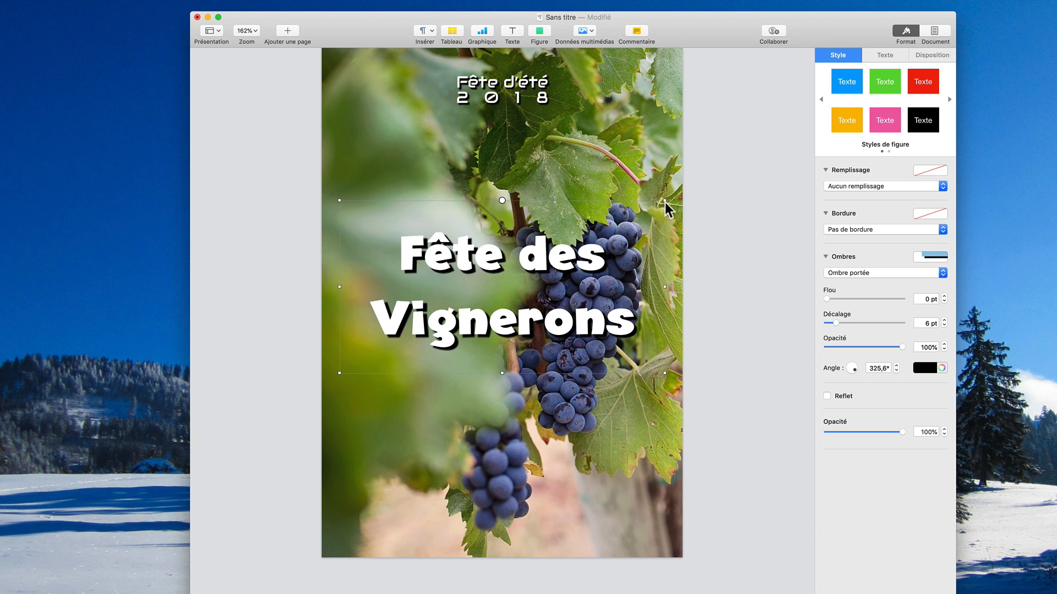
left_click_drag(660, 201, 646, 193)
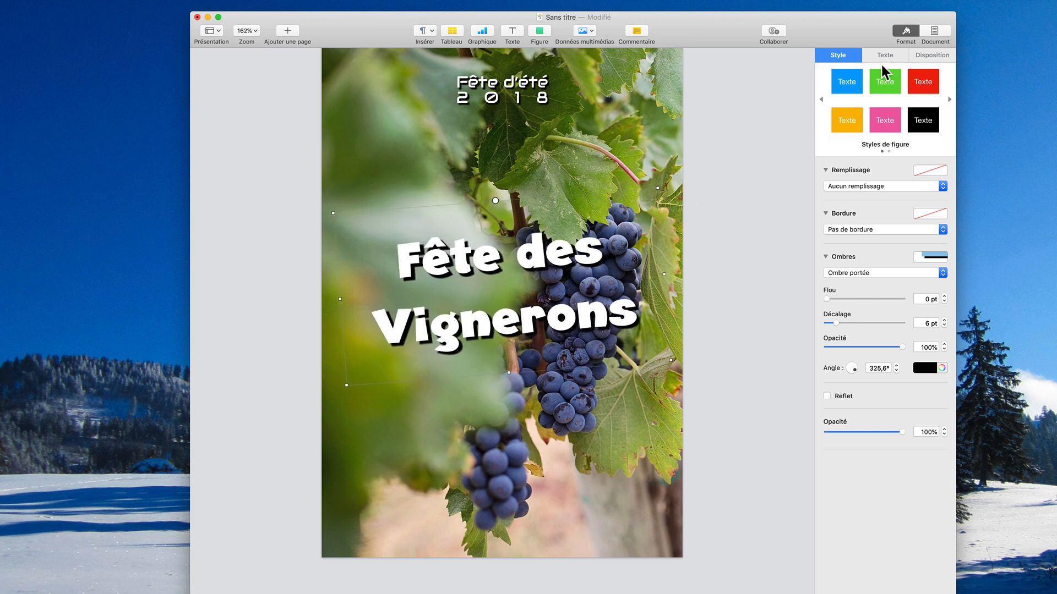
Step: Set the title's shadow angle to 333,2° and increase the title box's counter-clockwise rotation to 9,9°
left_click_drag(856, 369, 857, 369)
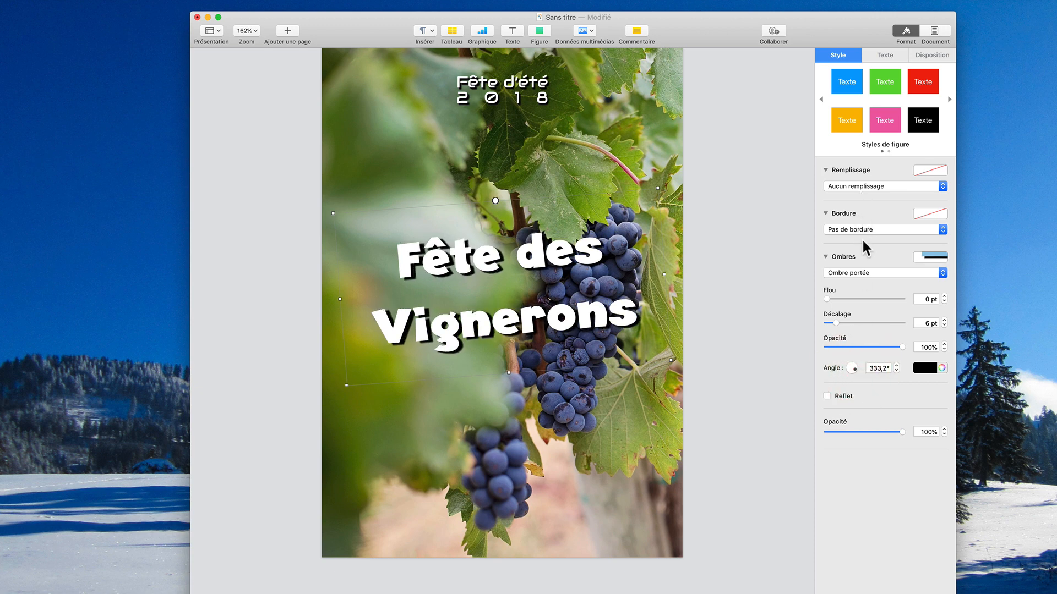
left_click(884, 55)
left_click(919, 56)
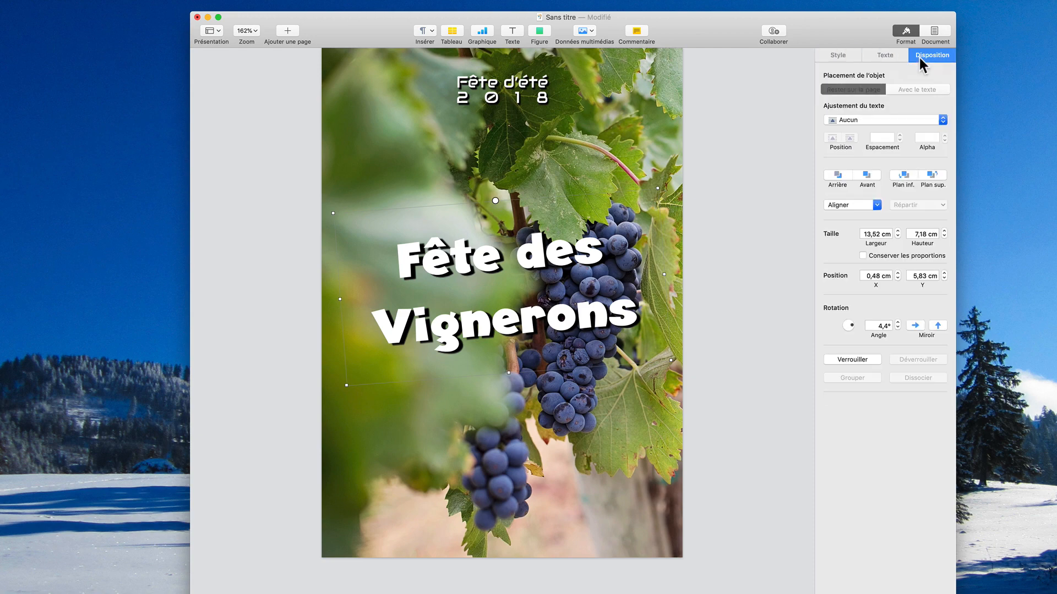
left_click_drag(852, 326, 855, 323)
left_click(680, 379)
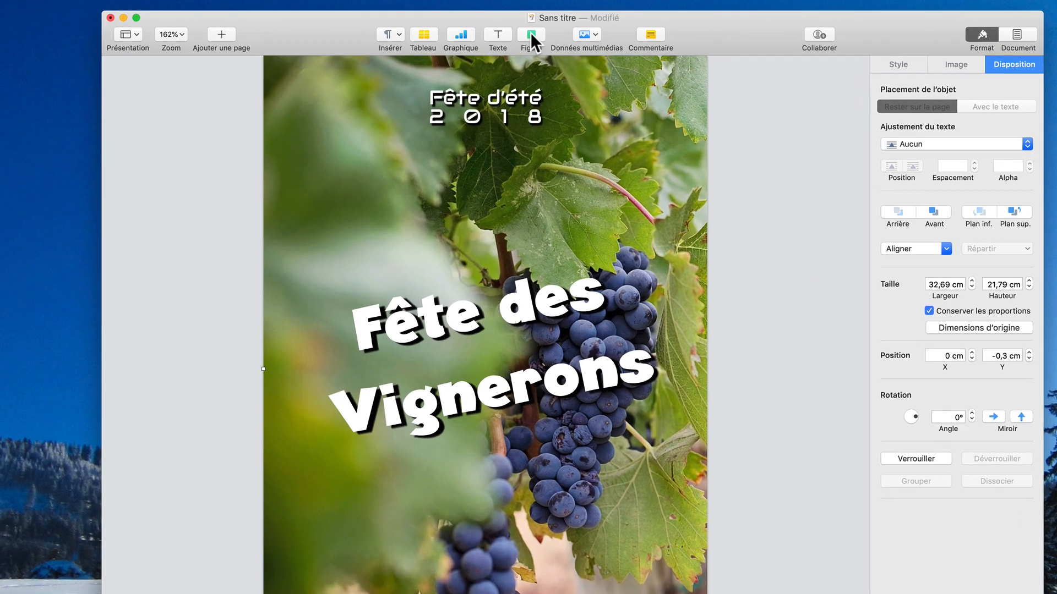
Step: Insert a square shape, align it to the page's upper-left corner and stretch it over the full page to 15 × 21,2 cm
left_click(531, 34)
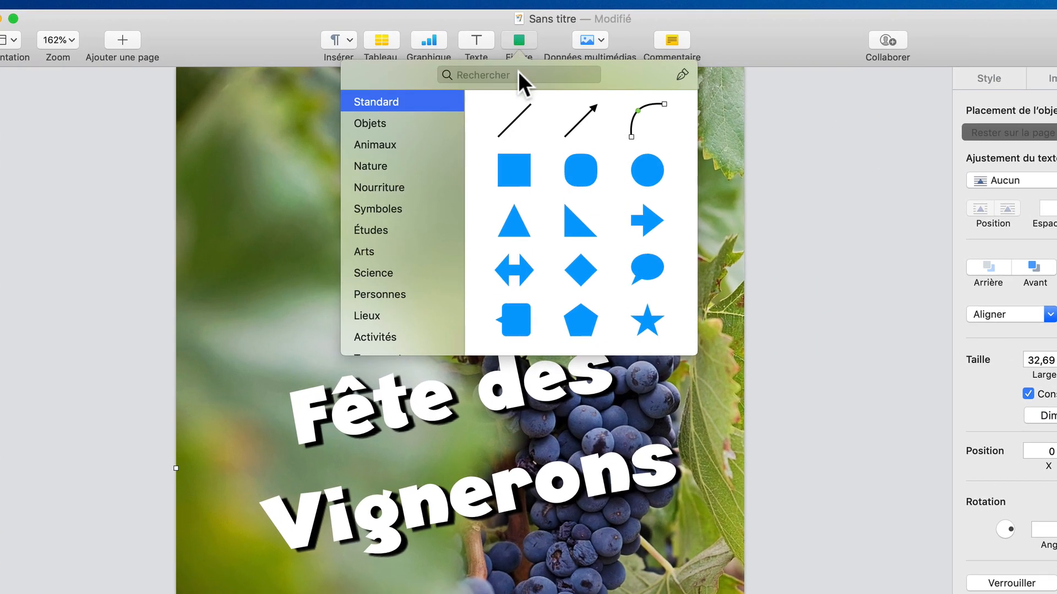
left_click(514, 164)
left_click_drag(436, 413, 224, 88)
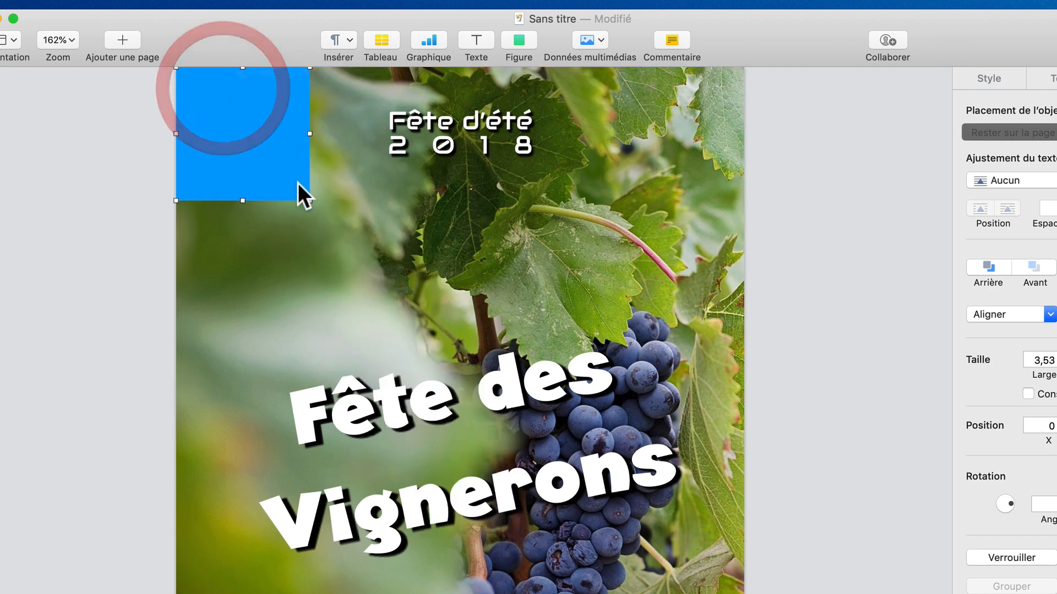
left_click_drag(310, 201, 704, 581)
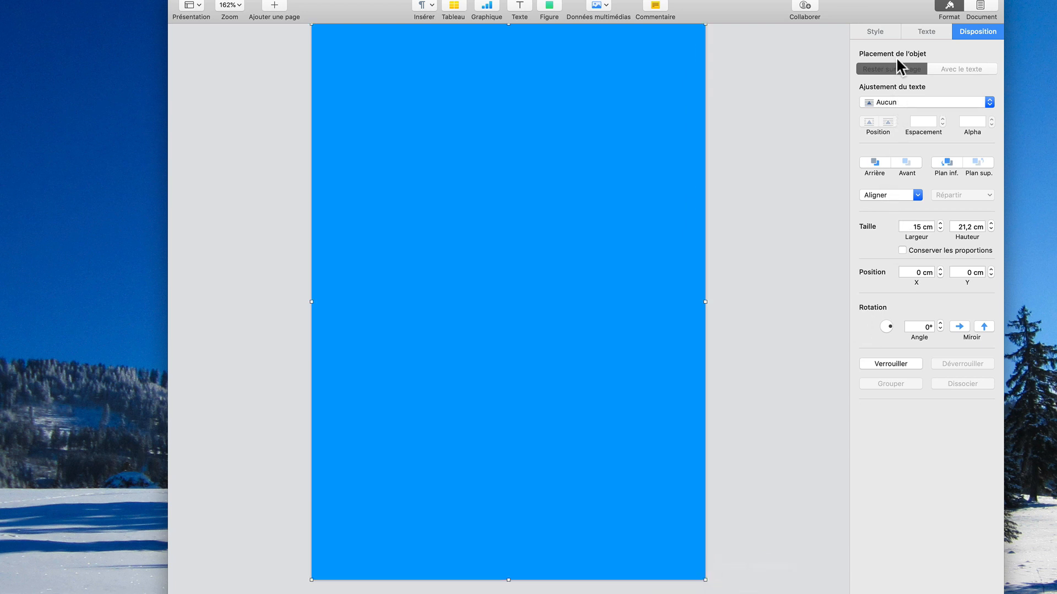
Step: Change the full-page rectangle's fill from a solid colour to a gradient
left_click(884, 32)
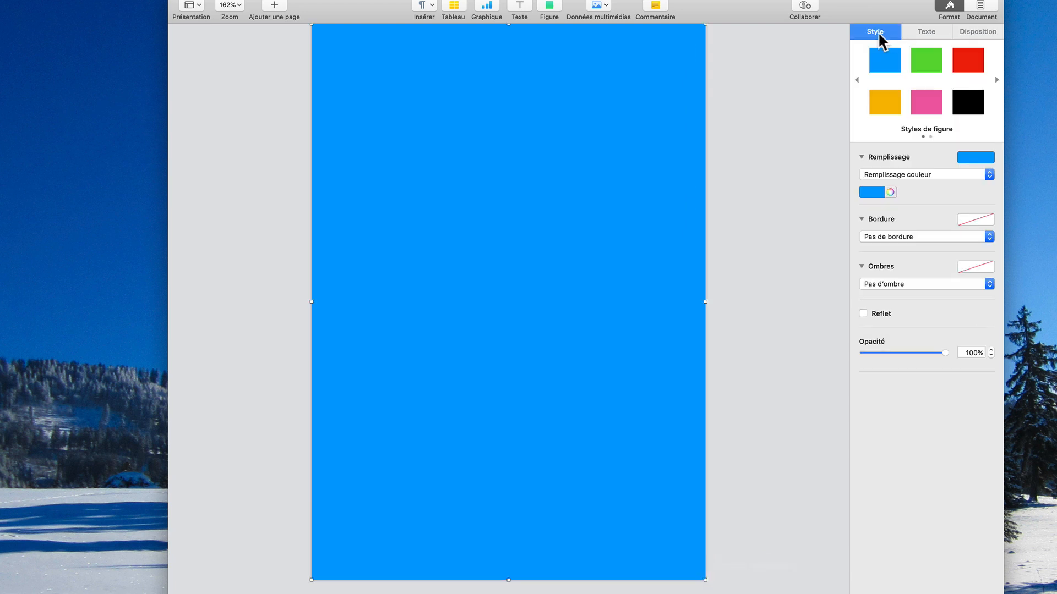
left_click(884, 175)
left_click(884, 185)
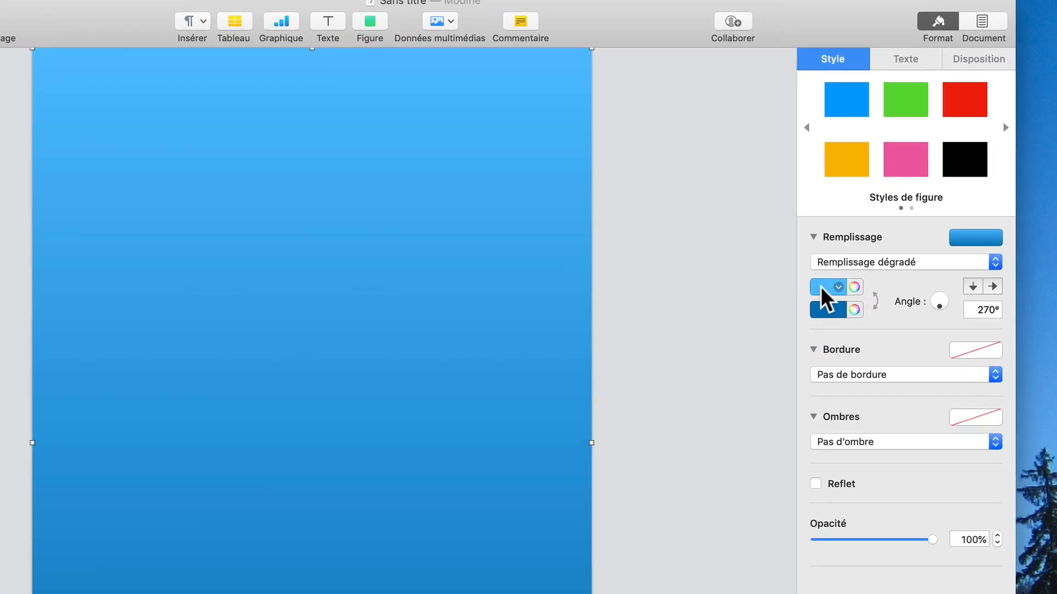
Step: Set the gradient's upper colour to near-white on the colour wheel and lower its opacity to 0%
left_click(838, 287)
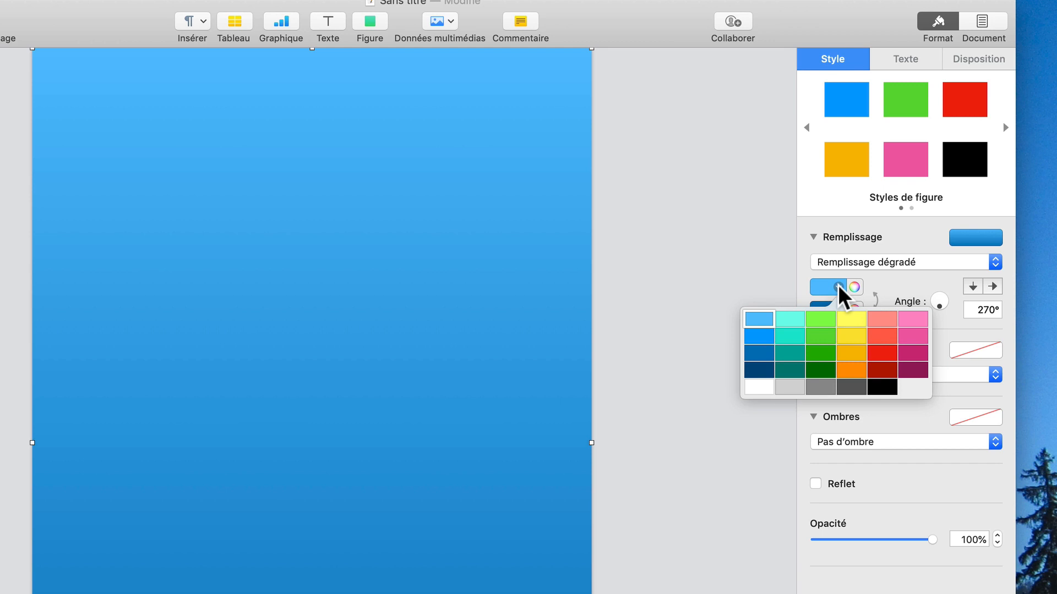
left_click(855, 288)
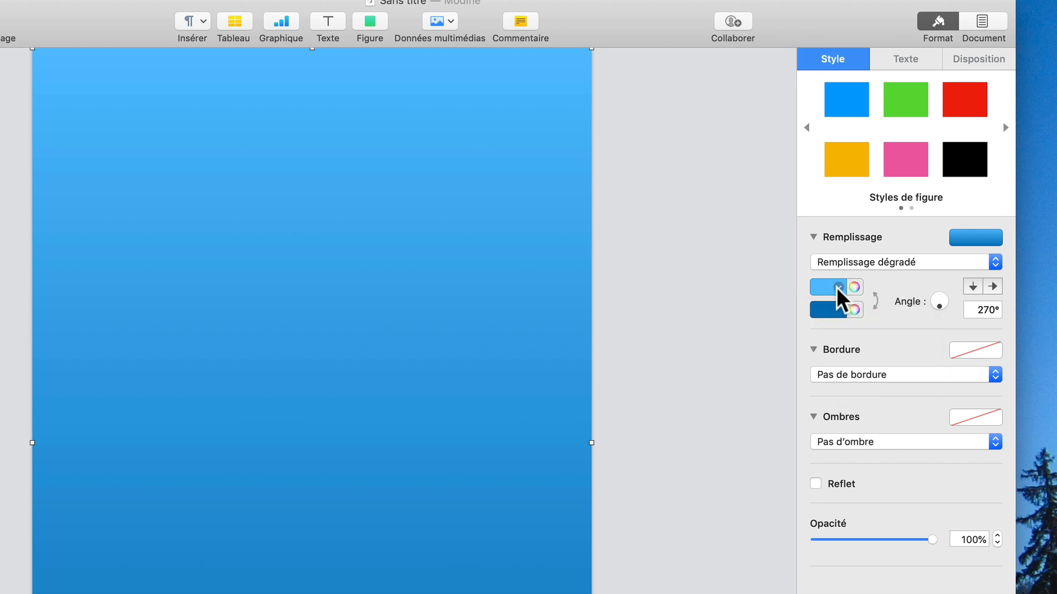
left_click(854, 288)
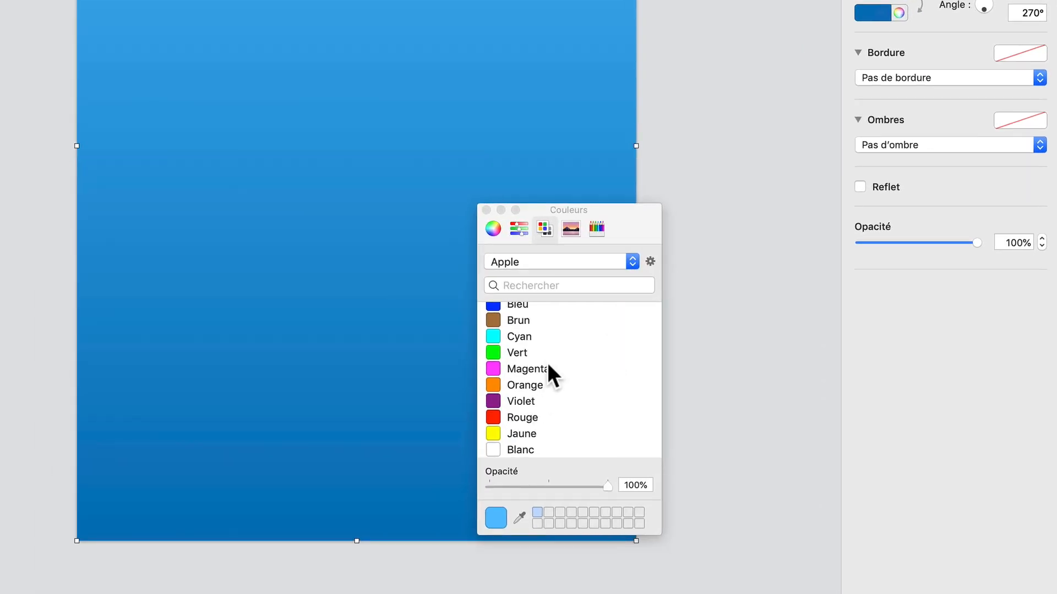
left_click(493, 226)
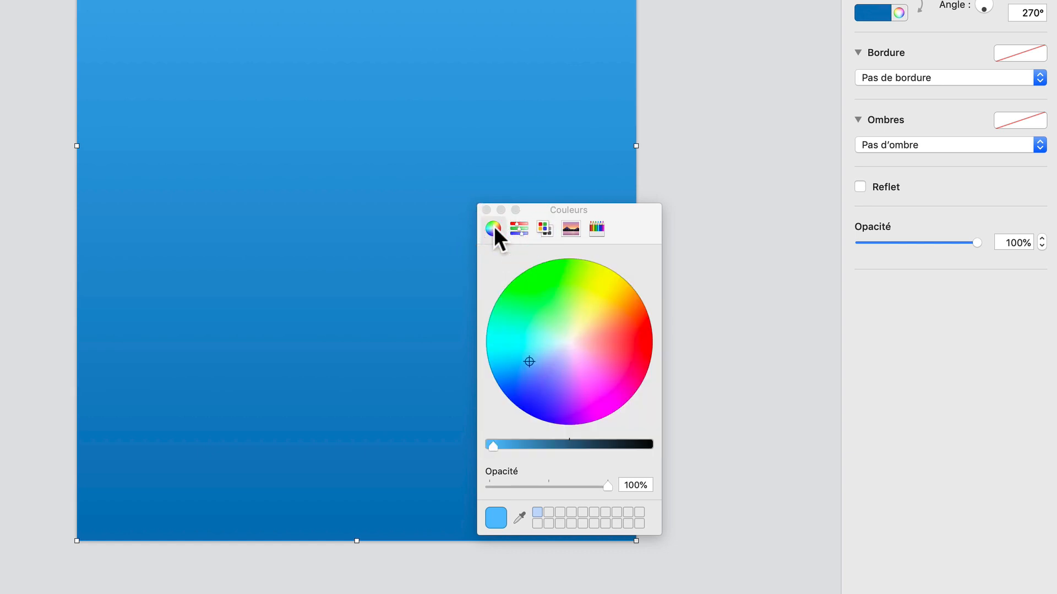
left_click(570, 339)
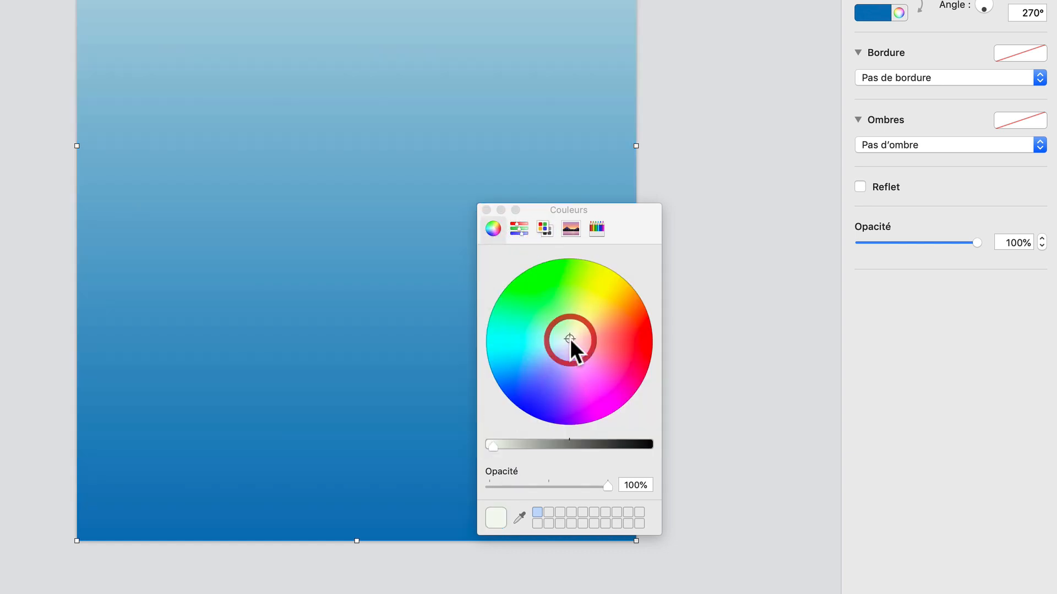
left_click_drag(606, 484, 425, 472)
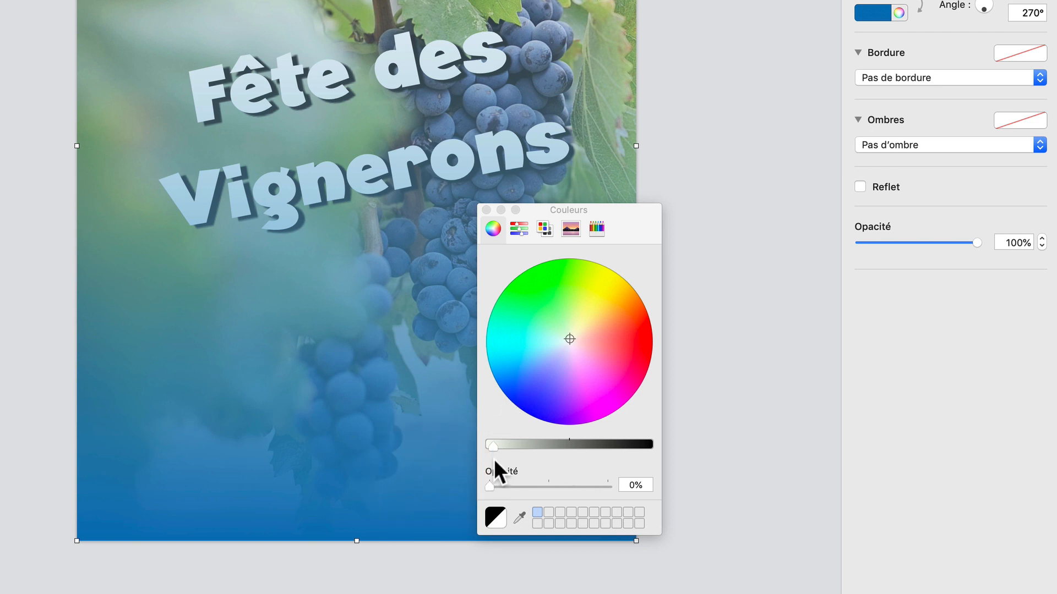
left_click(485, 210)
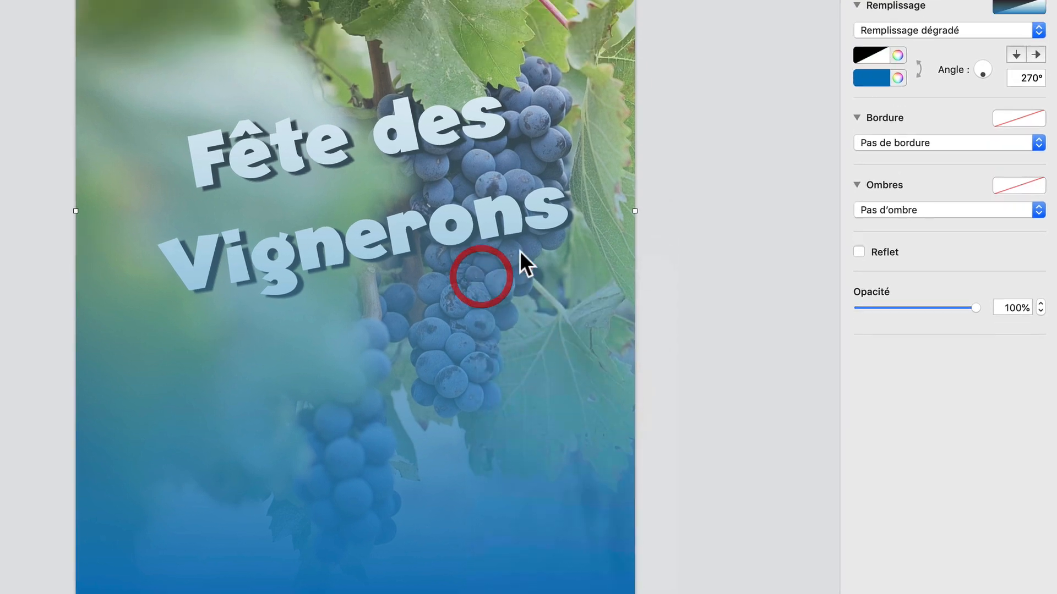
Step: Set the gradient's lower colour to white and reduce that colour's opacity to about half
left_click(873, 81)
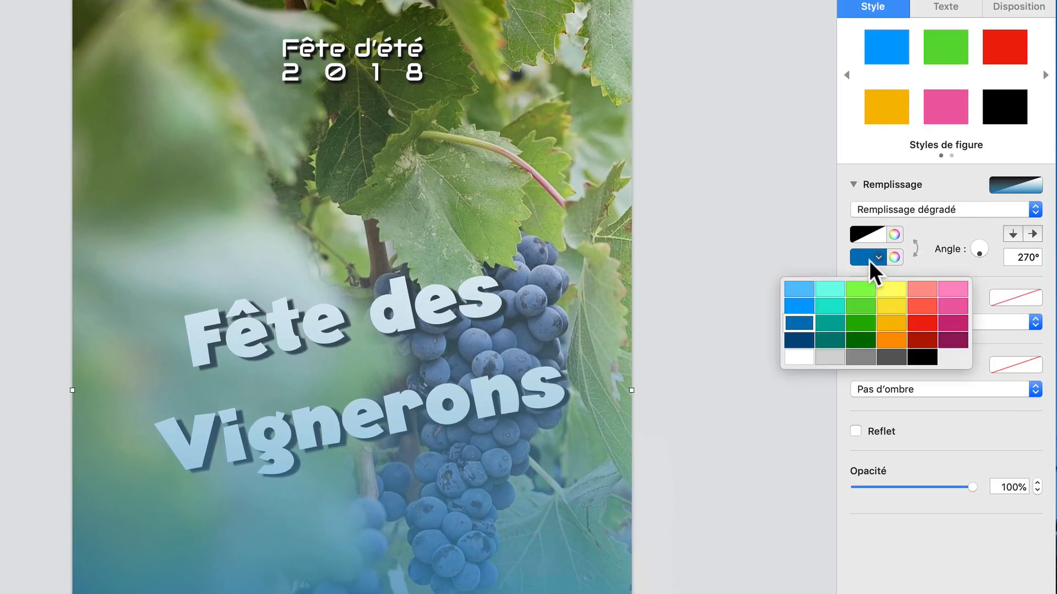
left_click(802, 355)
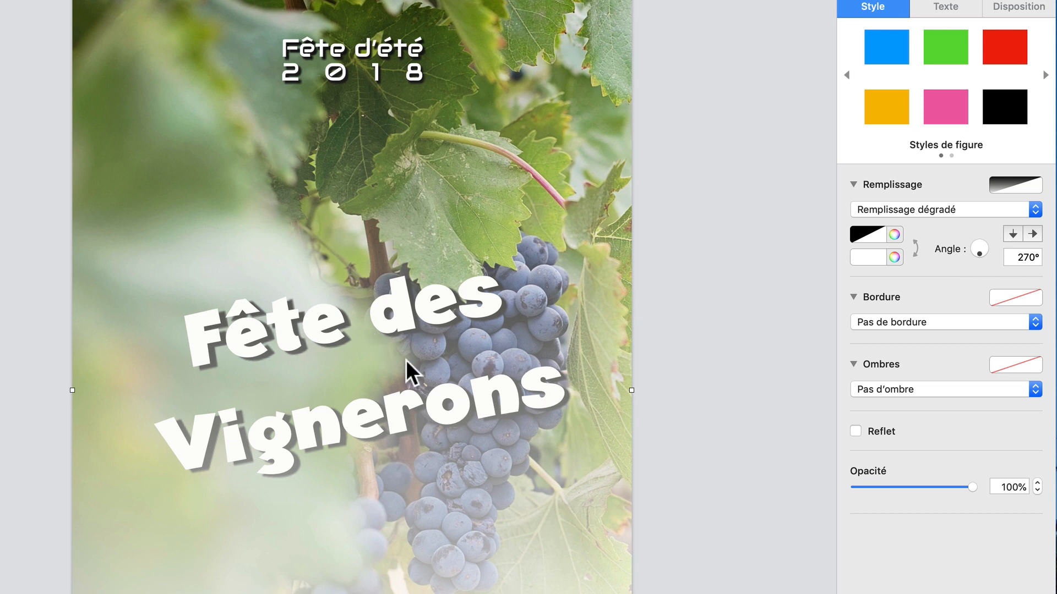
left_click(362, 363)
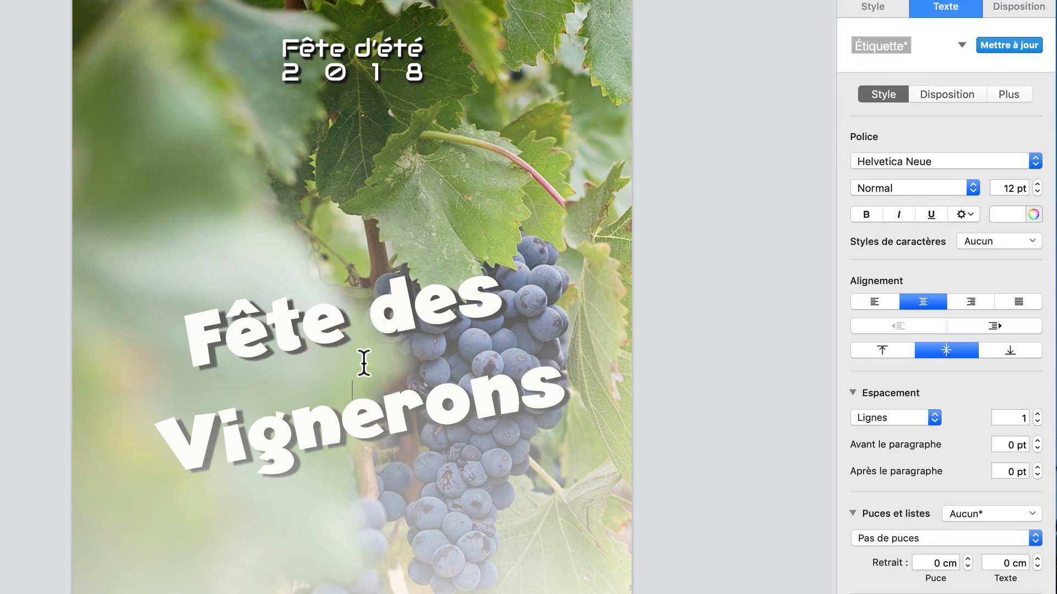
left_click(761, 395)
left_click(510, 439)
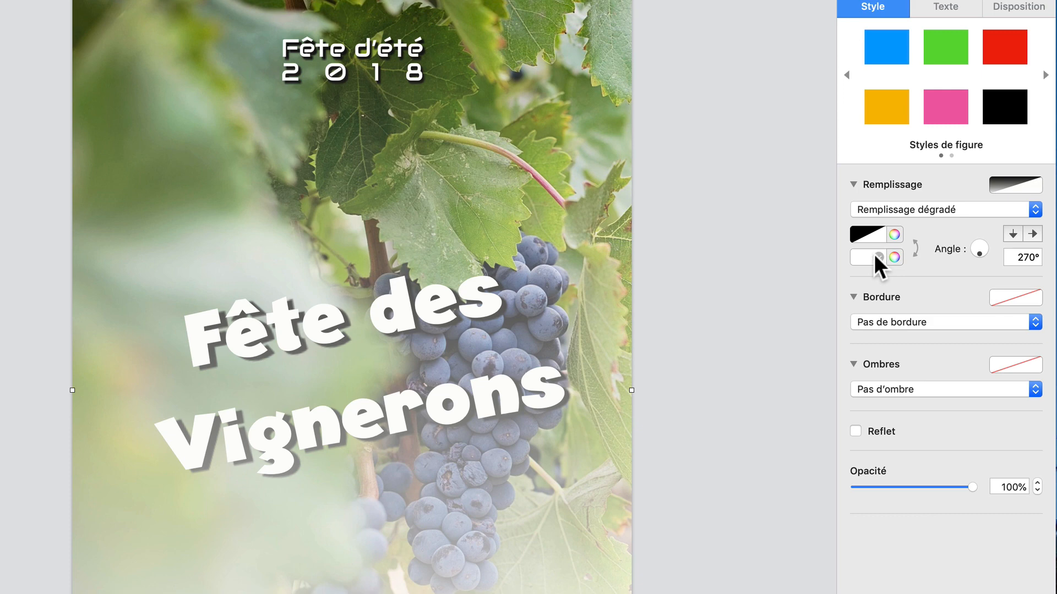
left_click(894, 257)
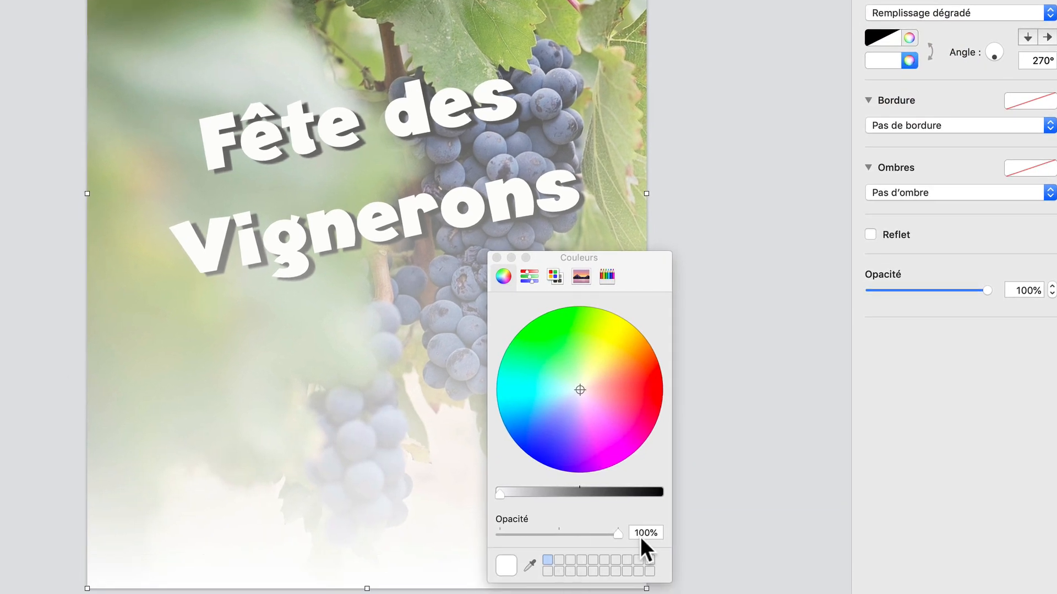
left_click_drag(616, 534, 560, 526)
left_click(495, 257)
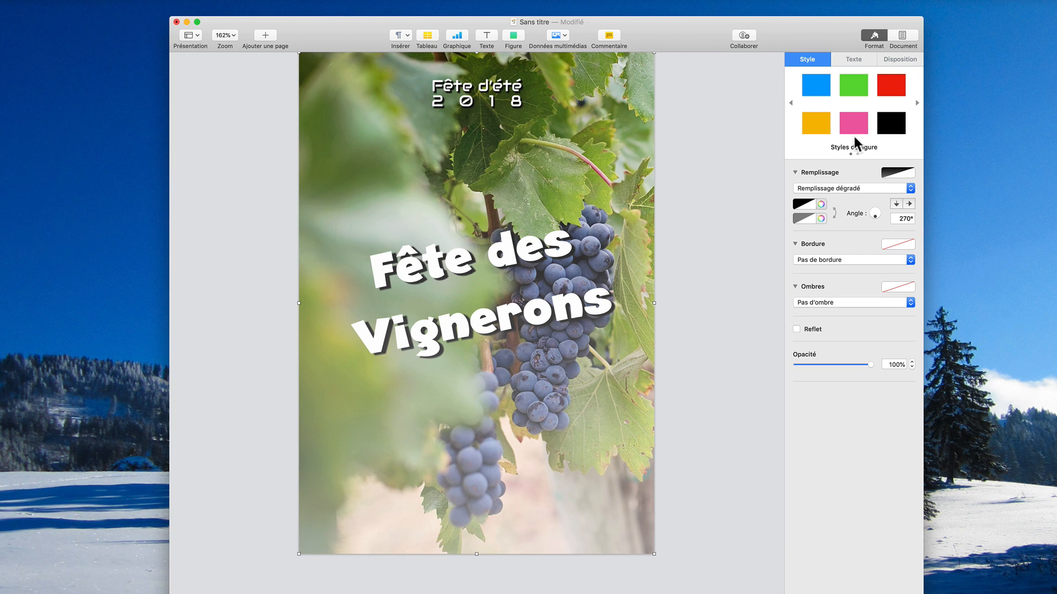
Step: Send the gradient rectangle behind the text boxes, and send the grape photo behind the rectangle
left_click(855, 60)
left_click(900, 60)
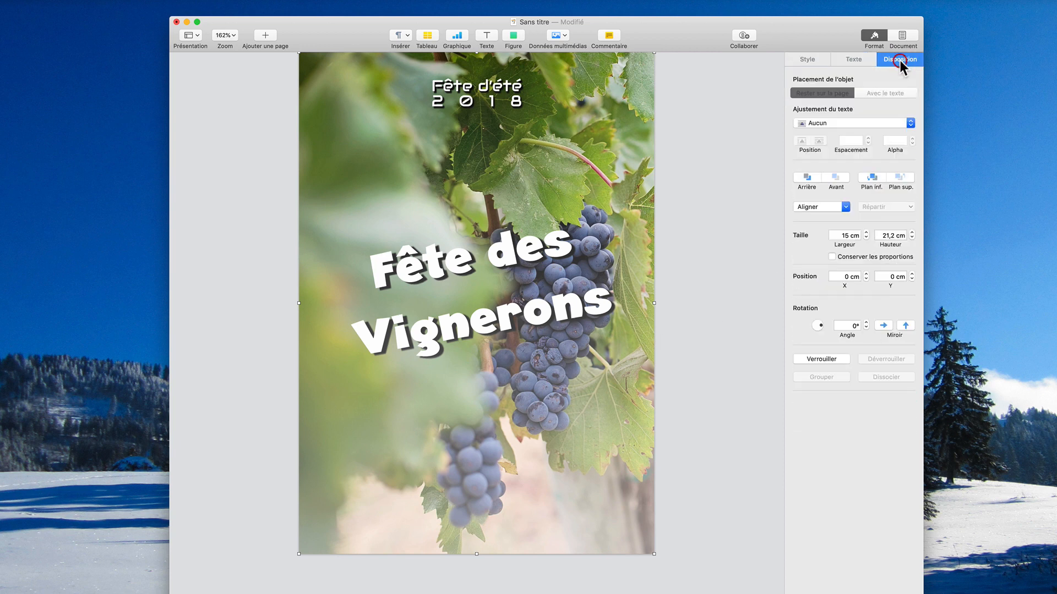
left_click(803, 179)
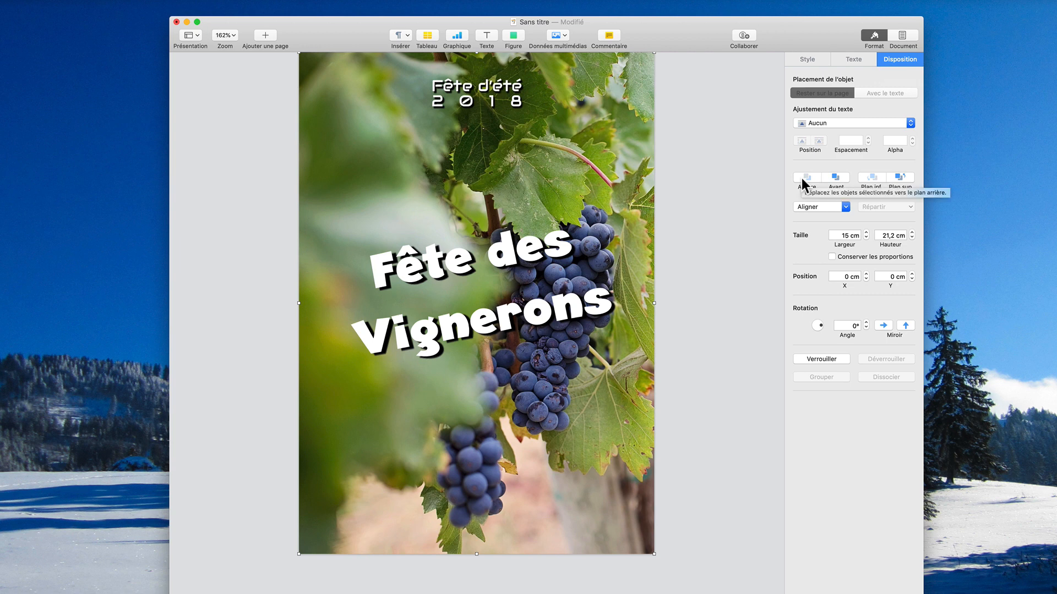
left_click(582, 142)
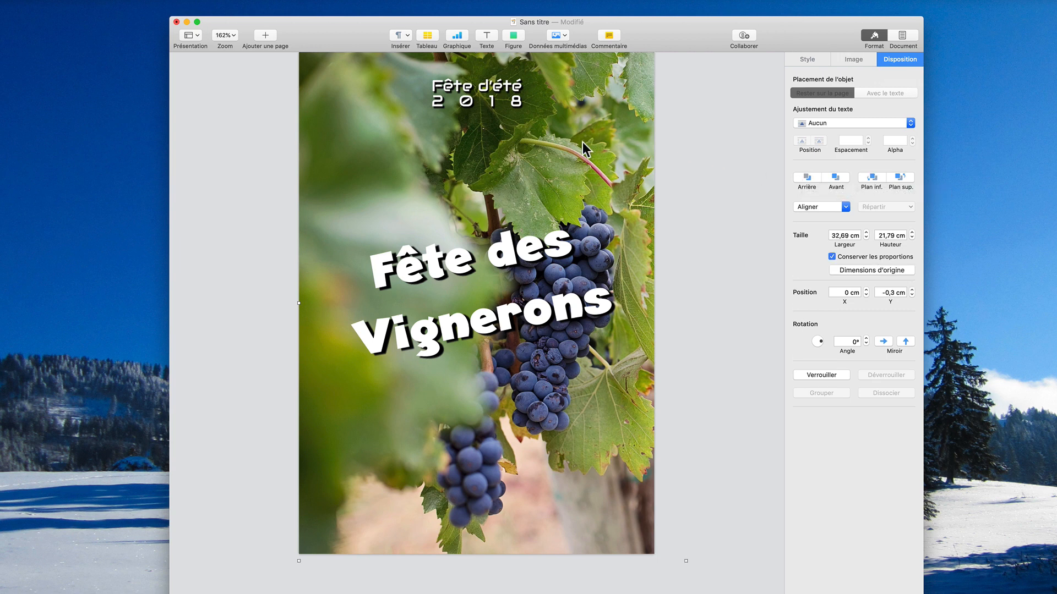
left_click(695, 193)
left_click(807, 177)
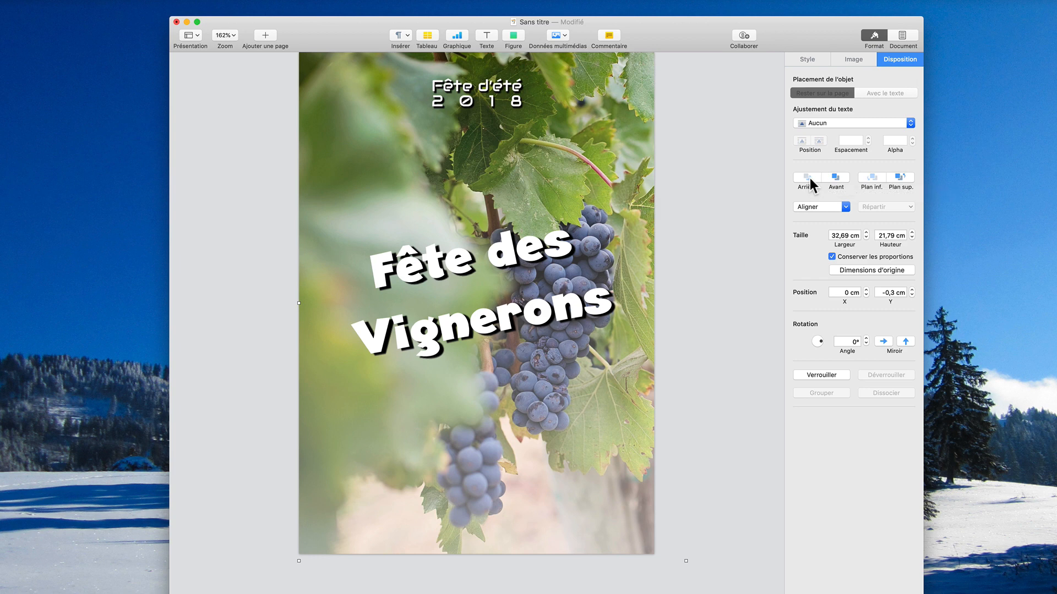
left_click(523, 107)
left_click(348, 249)
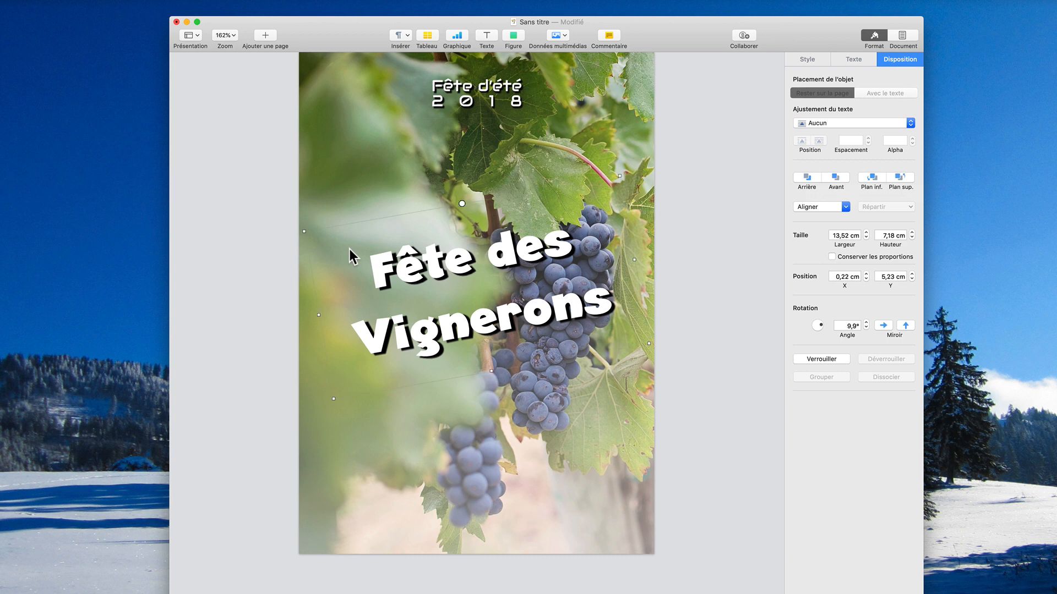
Step: Reduce the gradient rectangle's overall opacity to 84%
left_click(345, 459)
left_click(808, 60)
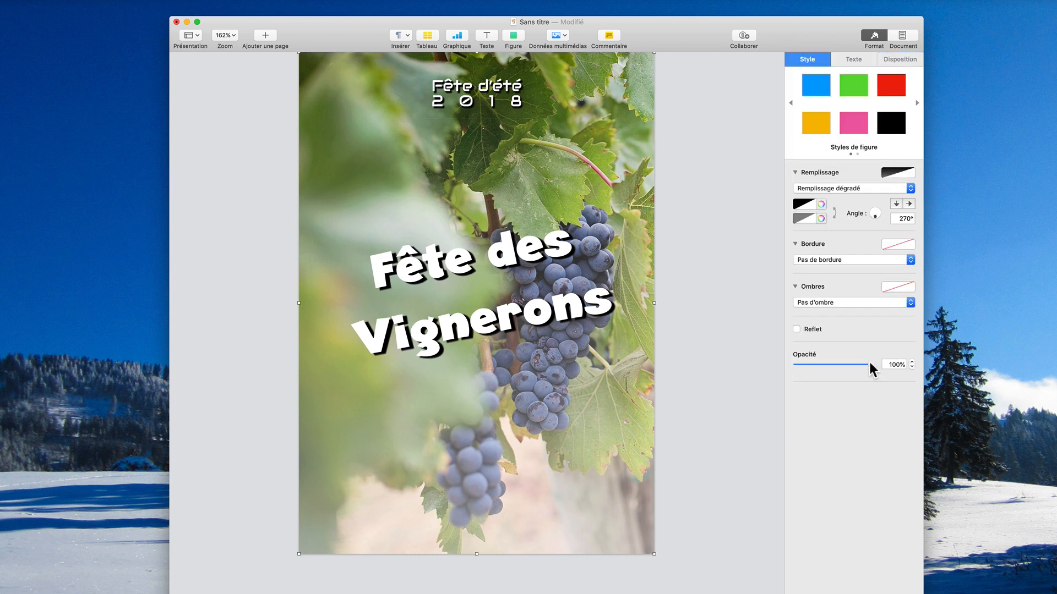
mouse_move(869, 363)
left_mouse_down()
mouse_move(842, 365)
mouse_move(858, 365)
left_mouse_up()
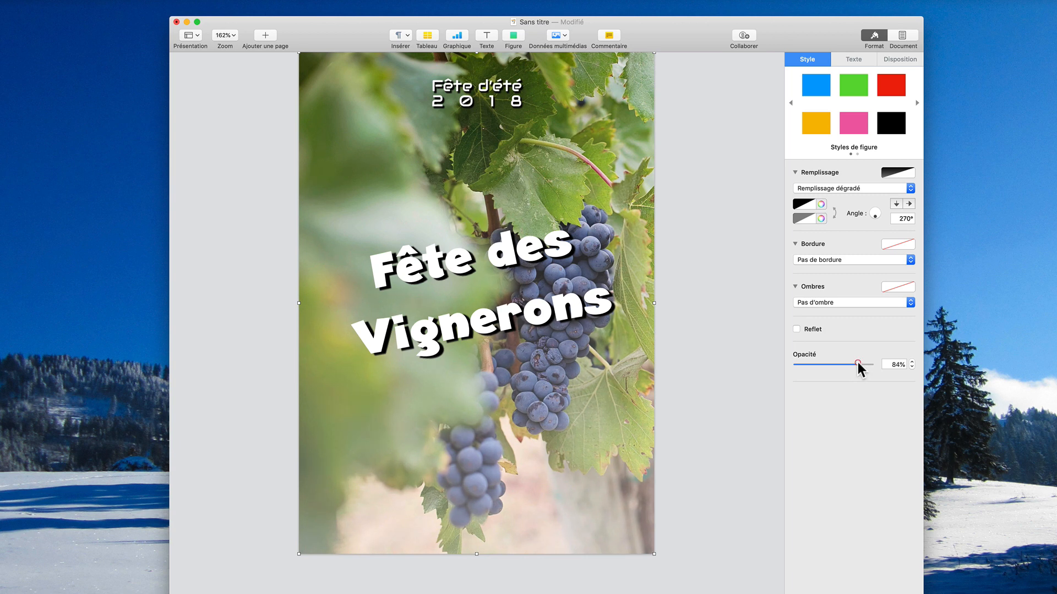
left_click(702, 328)
left_click_drag(476, 556, 477, 593)
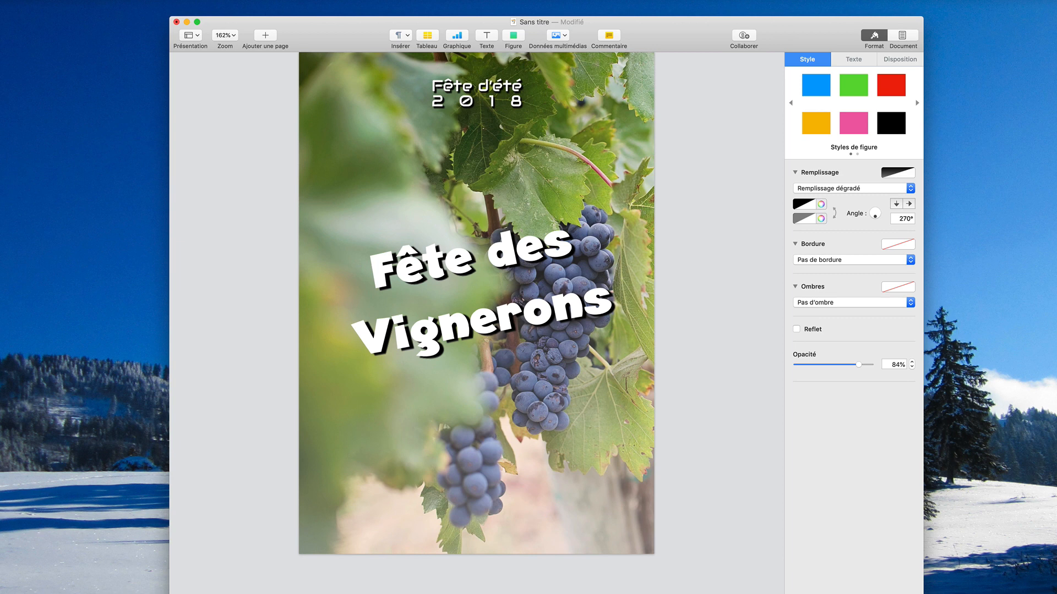
left_click_drag(476, 593, 474, 555)
left_click(482, 570)
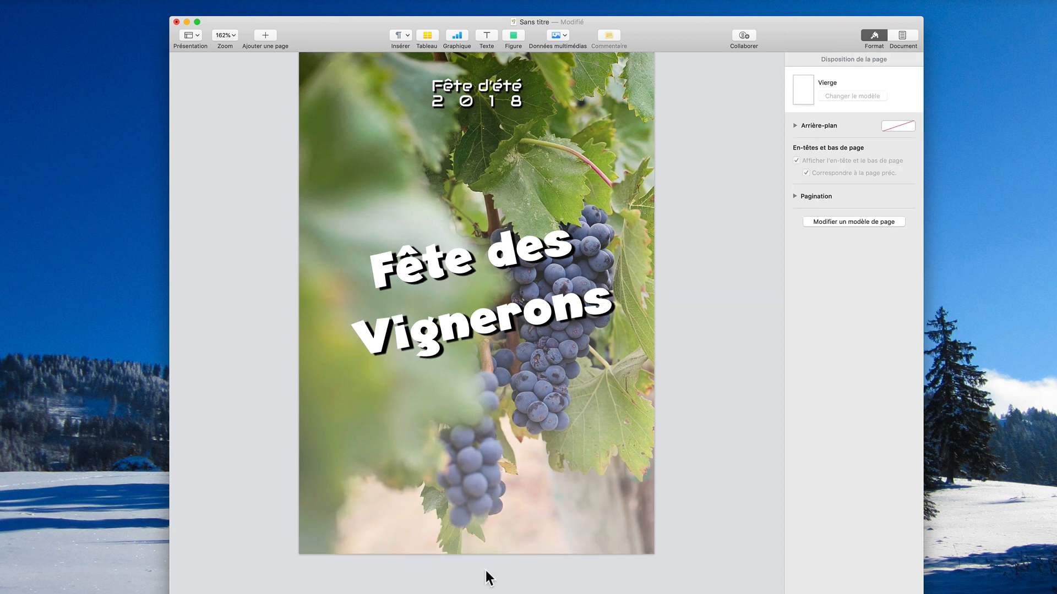
Step: Consult the reference flyer 2018-FETE-ETE.pdf in Preview, and move the two-line title slightly higher on the Pages flyer
key("ctrl+Left")
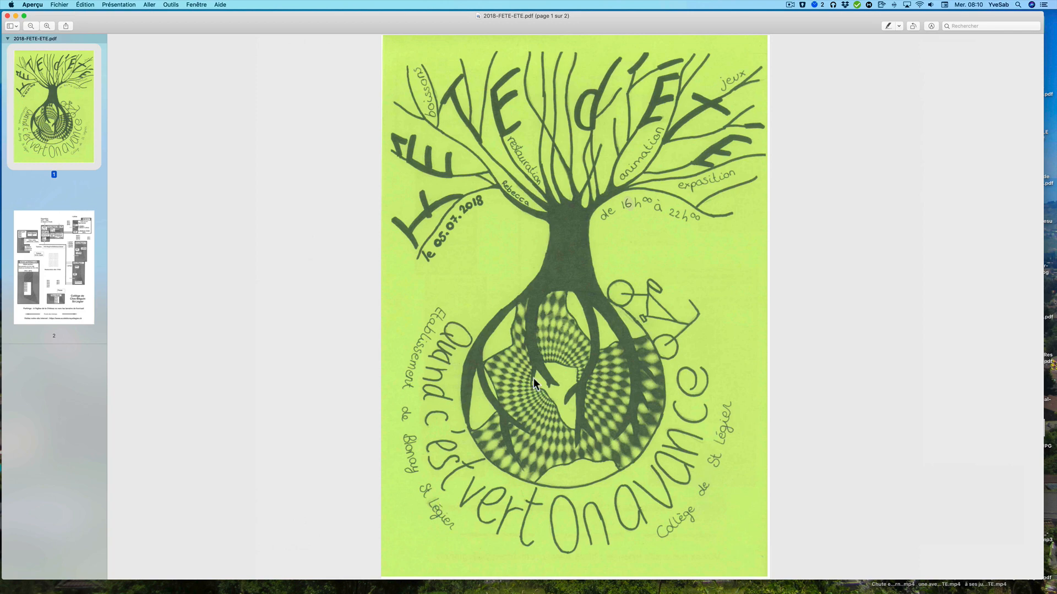
key("ctrl+Right")
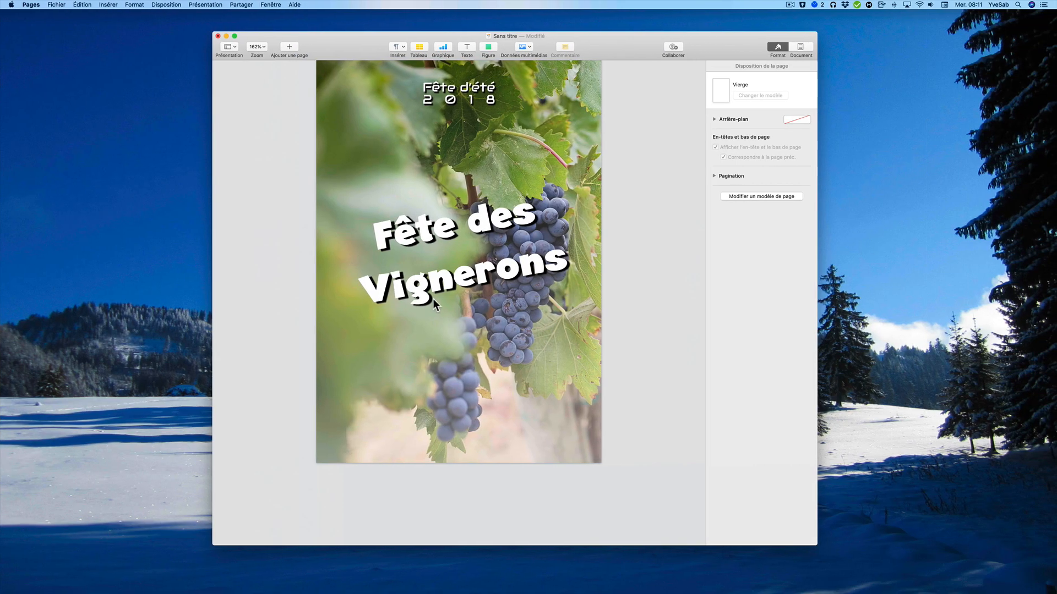
left_click_drag(433, 298, 424, 272)
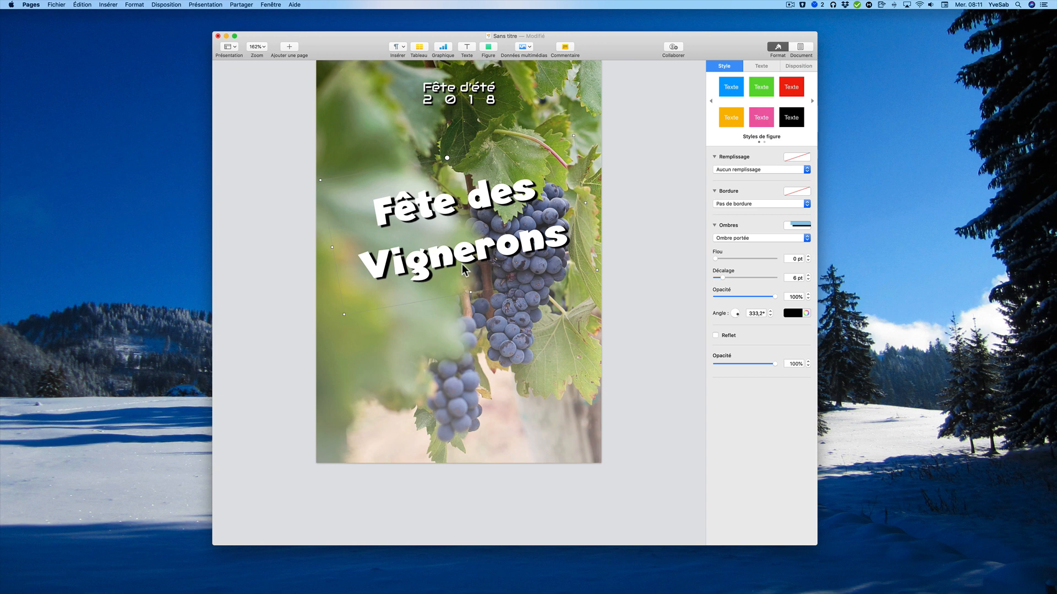
mouse_move(461, 263)
left_mouse_down()
mouse_move(461, 279)
mouse_move(467, 268)
left_mouse_up()
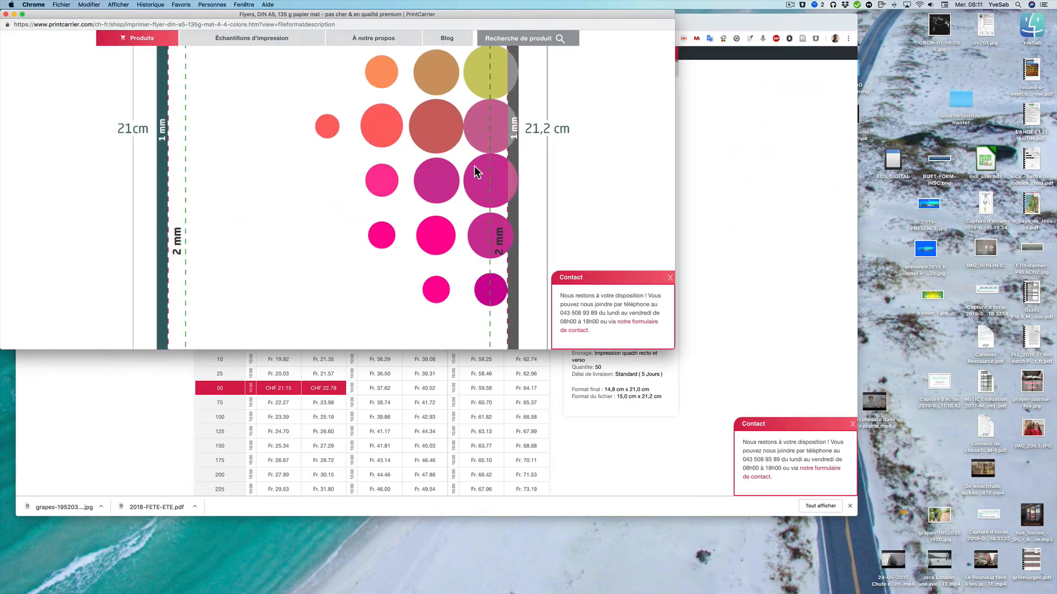
Step: Switch to Chrome and open the dafont.com site in a new tab by searching for "dafont"
left_click(343, 24)
left_click(185, 24)
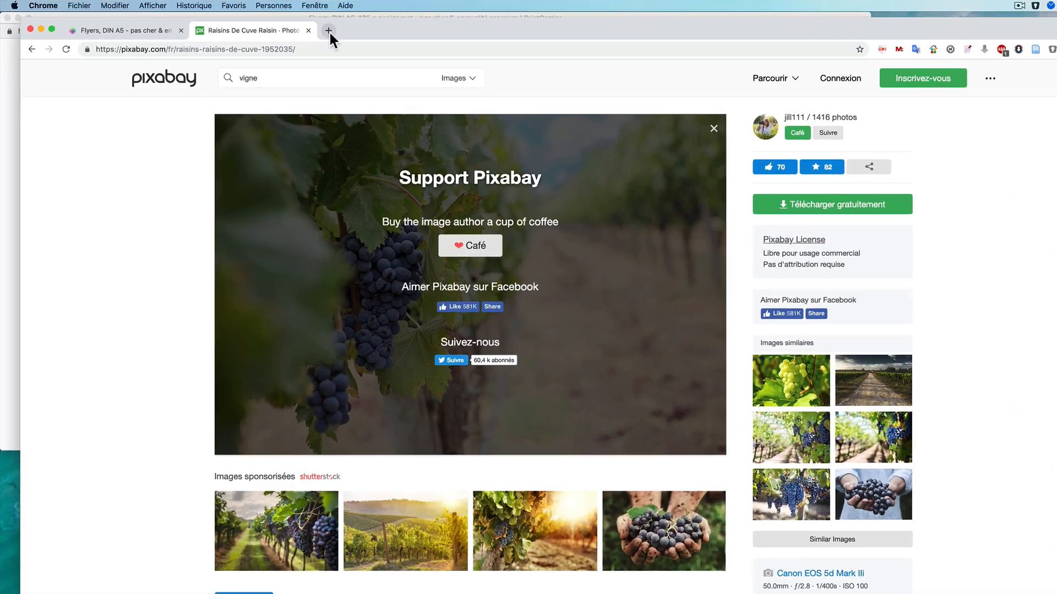
left_click(254, 24)
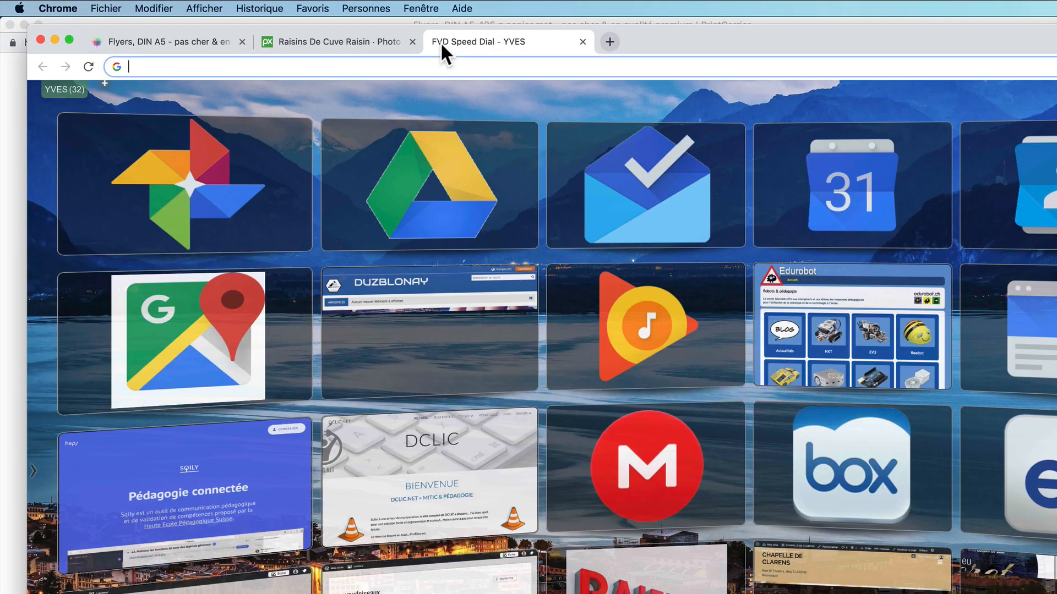
type("dafont")
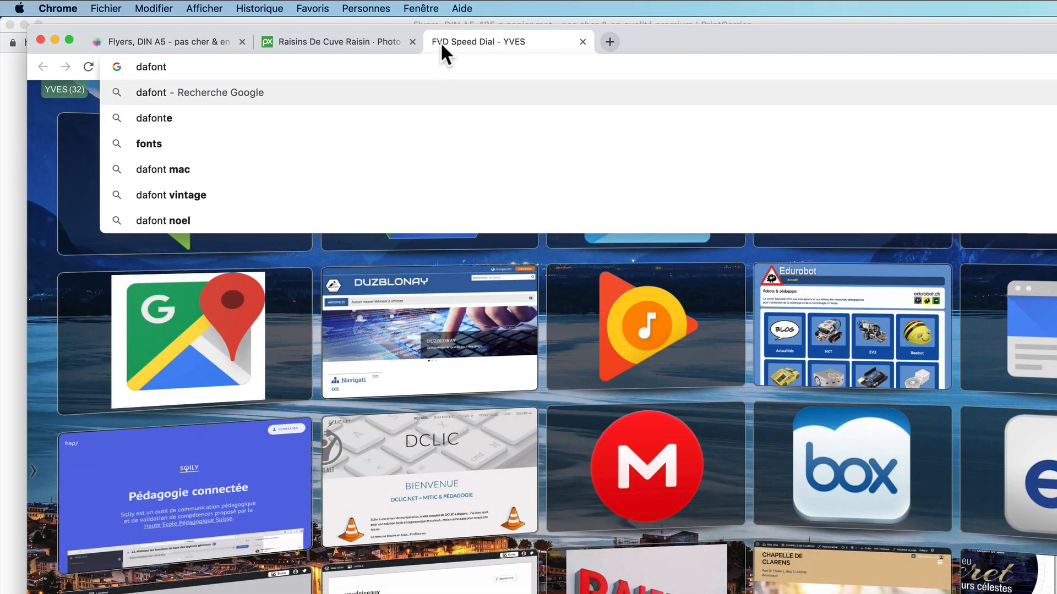
key("Return")
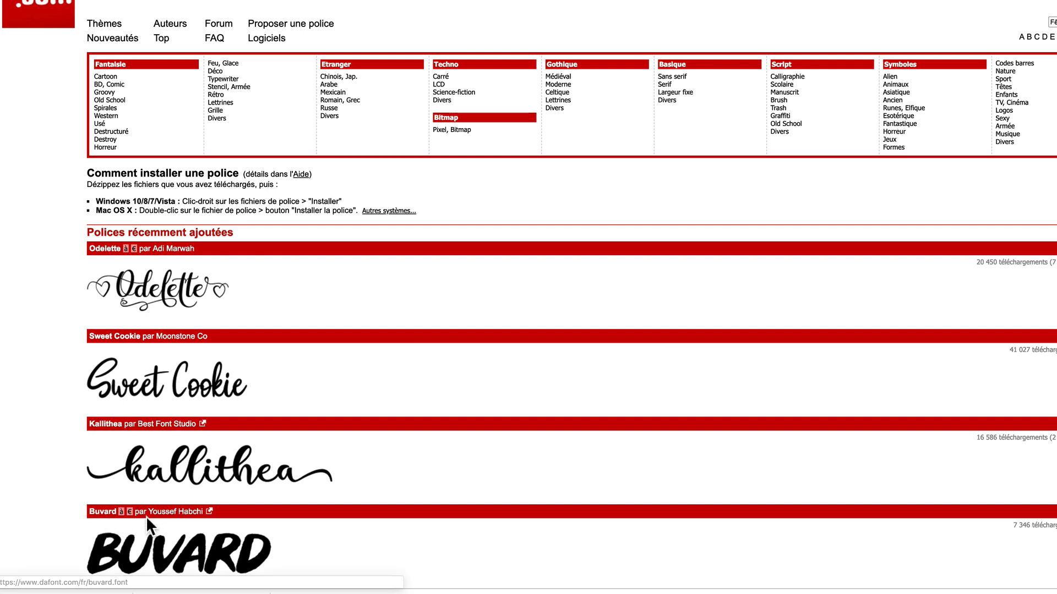
Step: Open the Buvard font page, preview the text "Fête d'été" in it, and look over its character set
scroll(275, 484, "down", 3)
left_click(232, 489)
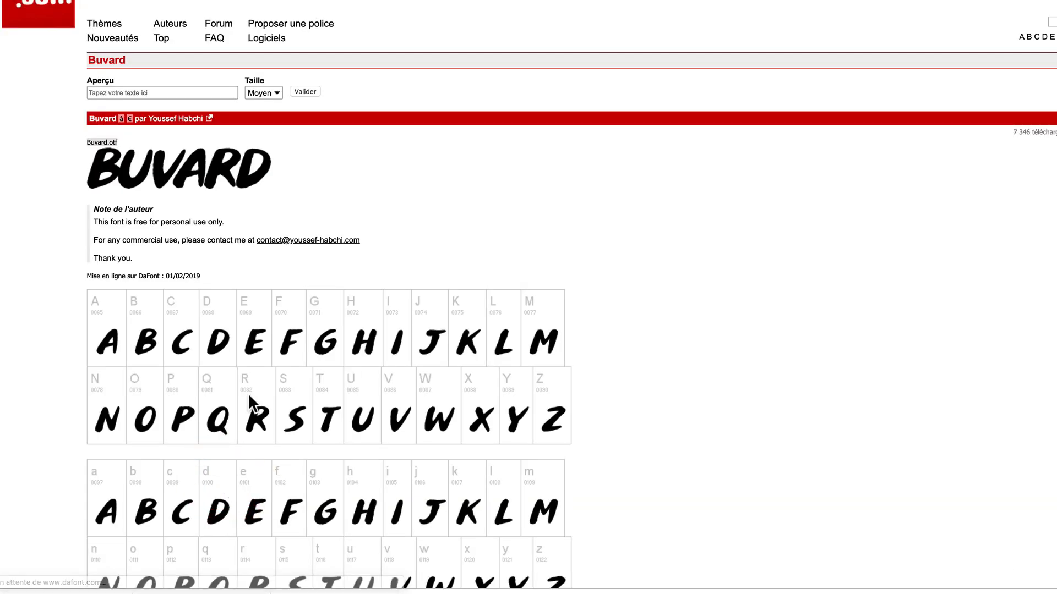
left_click(127, 91)
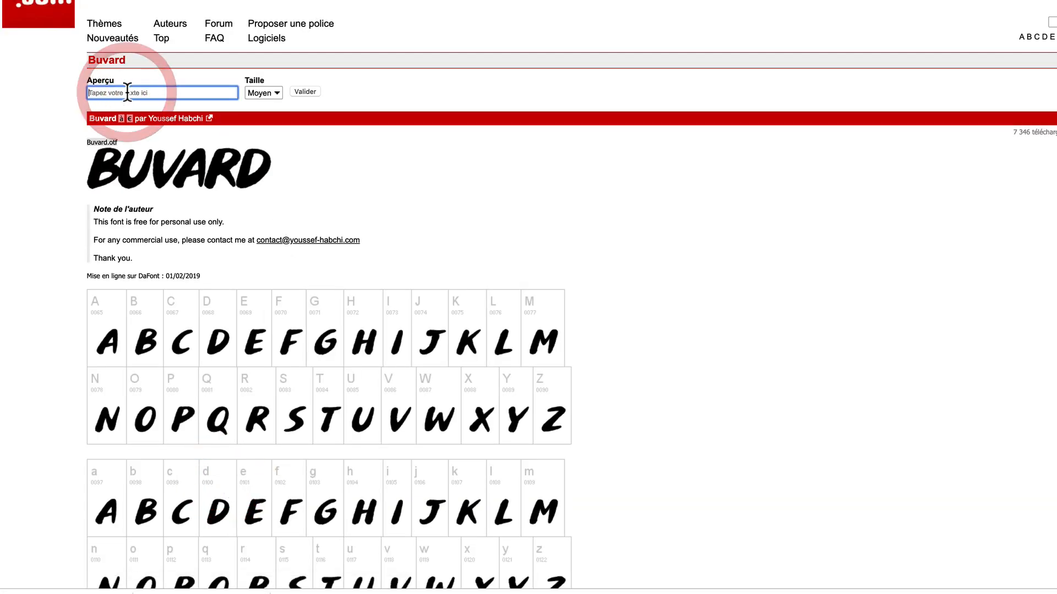
type("Fête d'été")
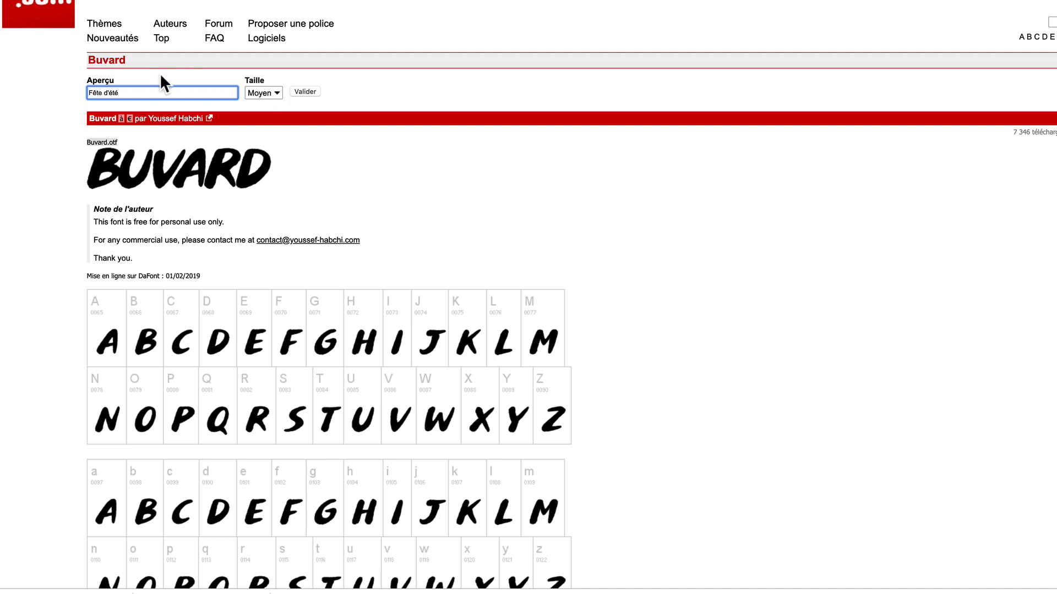
left_click(306, 91)
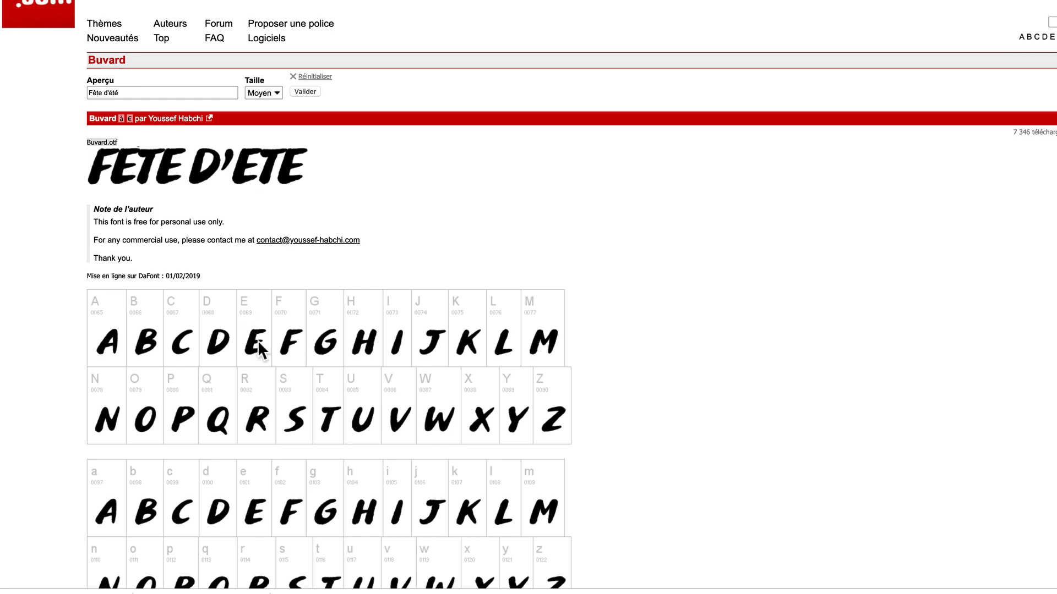
scroll(257, 340, "down", 10)
scroll(257, 340, "up", 7)
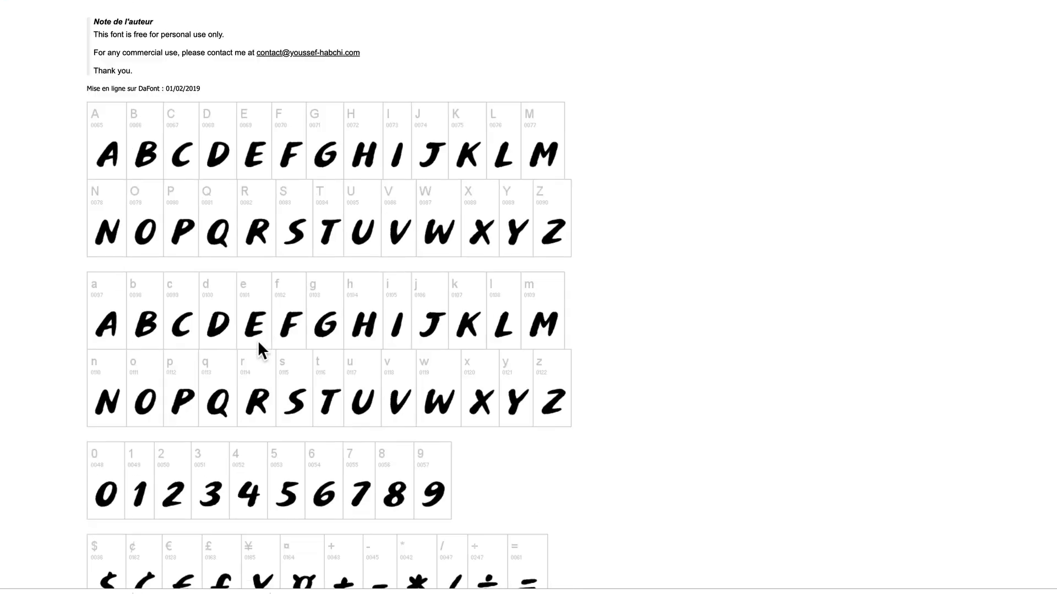
scroll(258, 340, "up", 3)
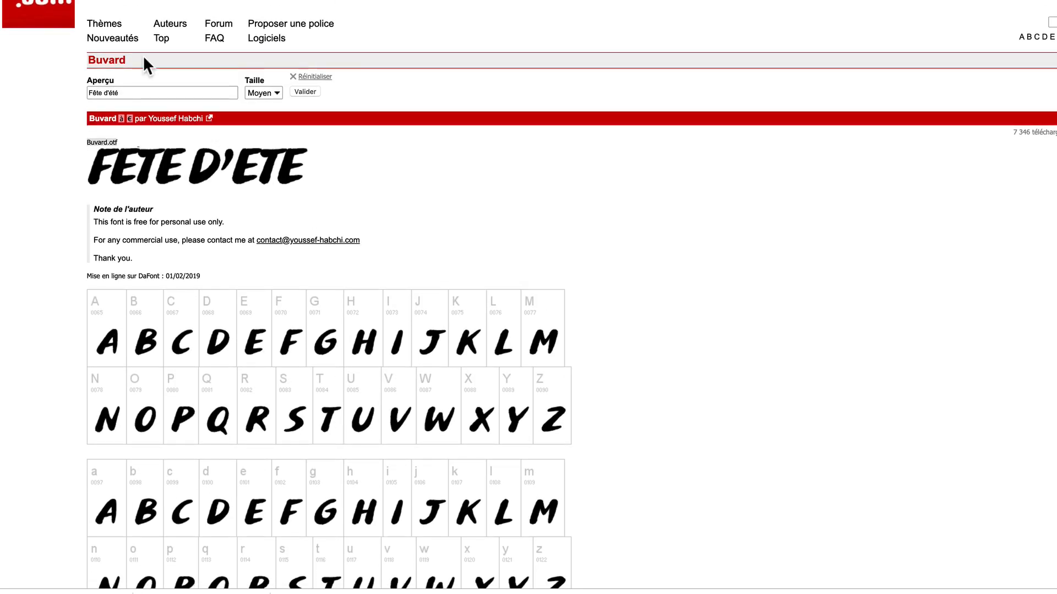
Step: Return to dafont's home page and view the Typewriter and Western categories under Fantaisie
left_click(21, 30)
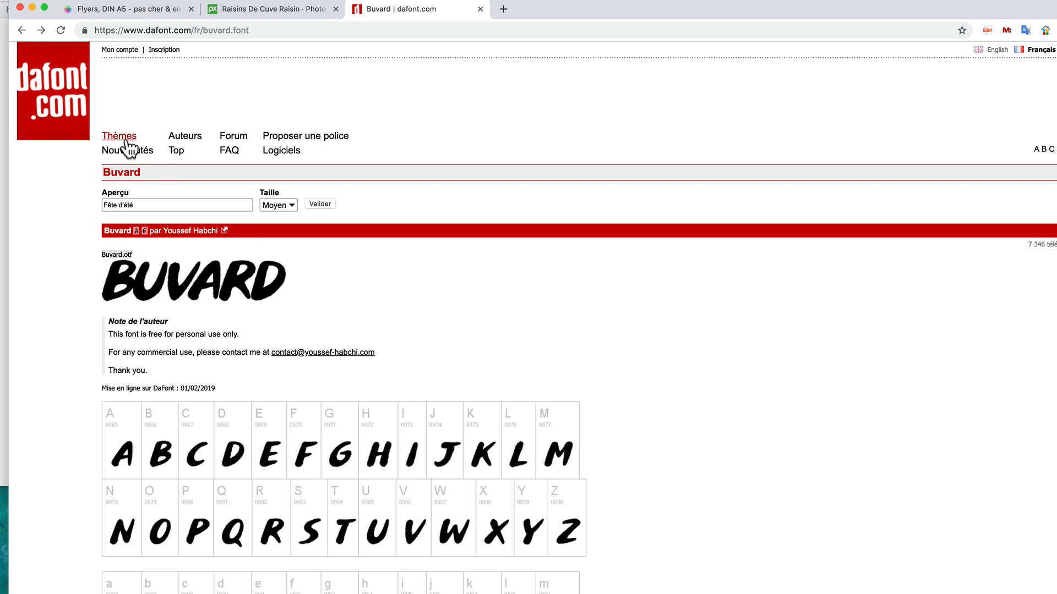
left_click(42, 102)
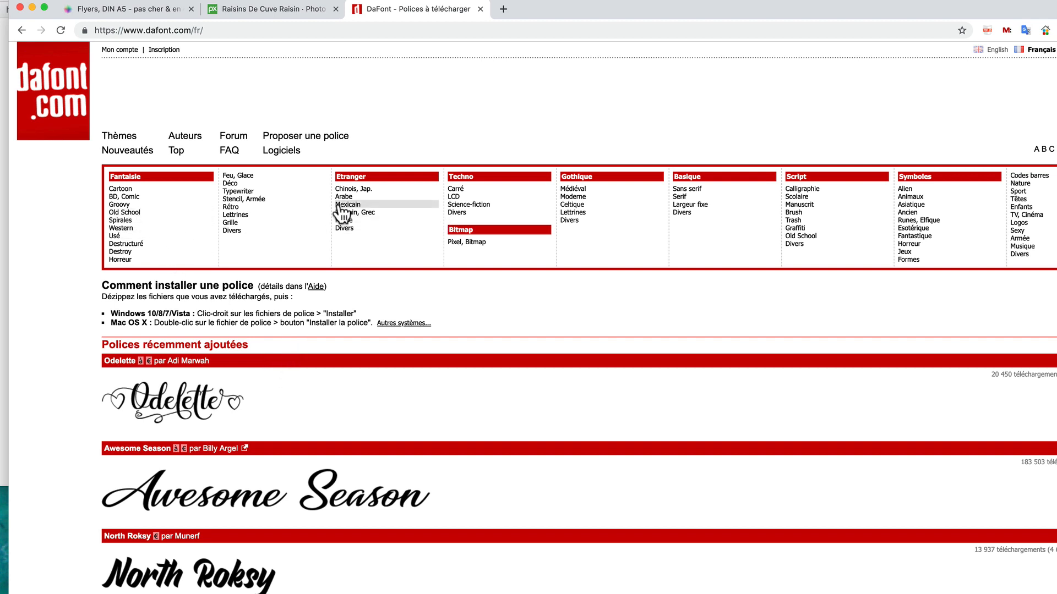
left_click(227, 193)
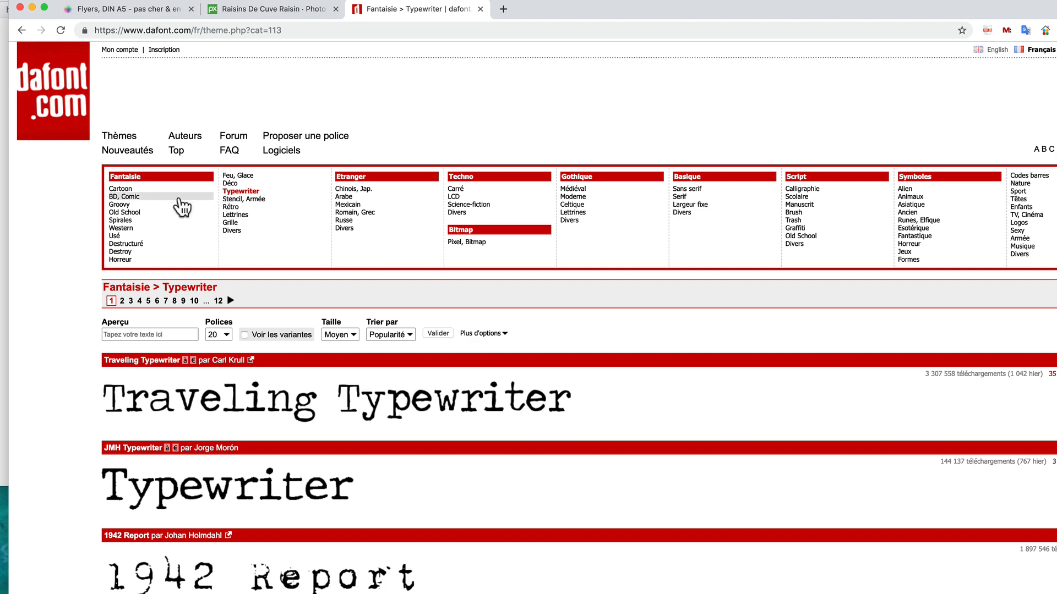
left_click(126, 228)
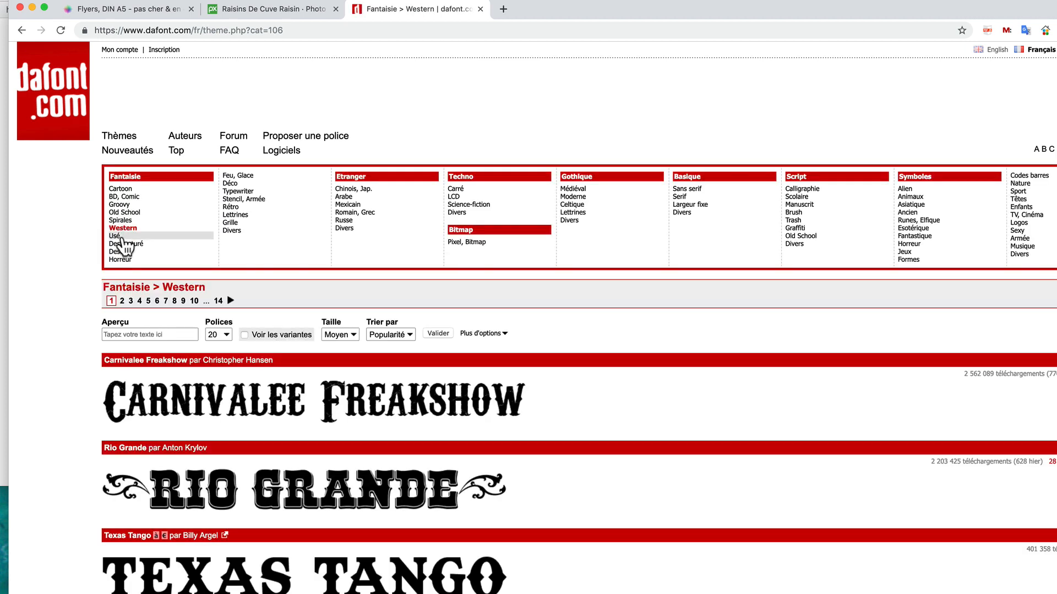
Step: Open the Destructuré category and examine its list of fonts for a title typeface
left_click(127, 244)
scroll(252, 479, "down", 10)
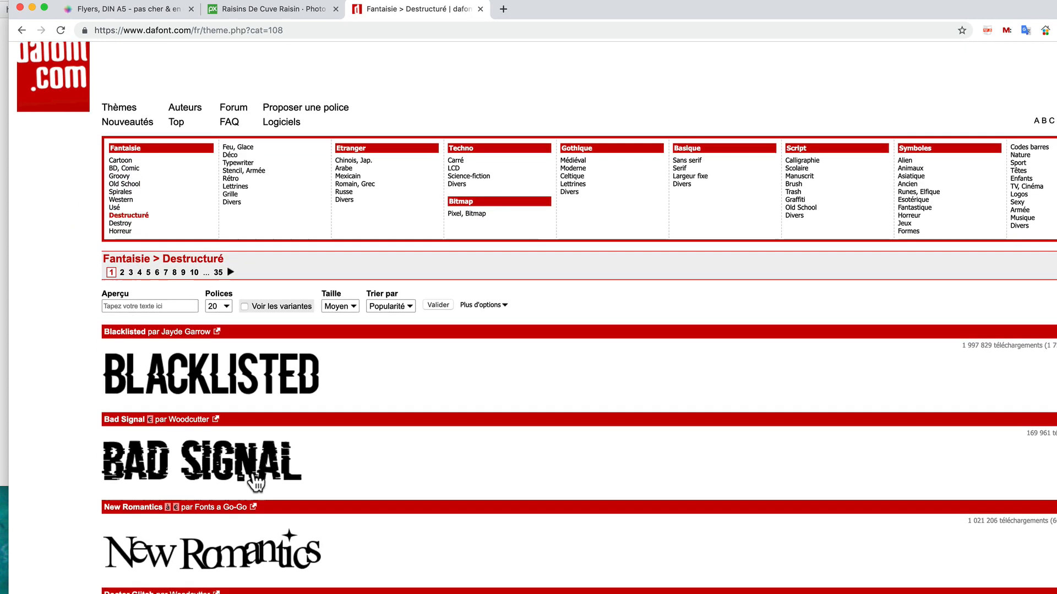
scroll(254, 481, "down", 14)
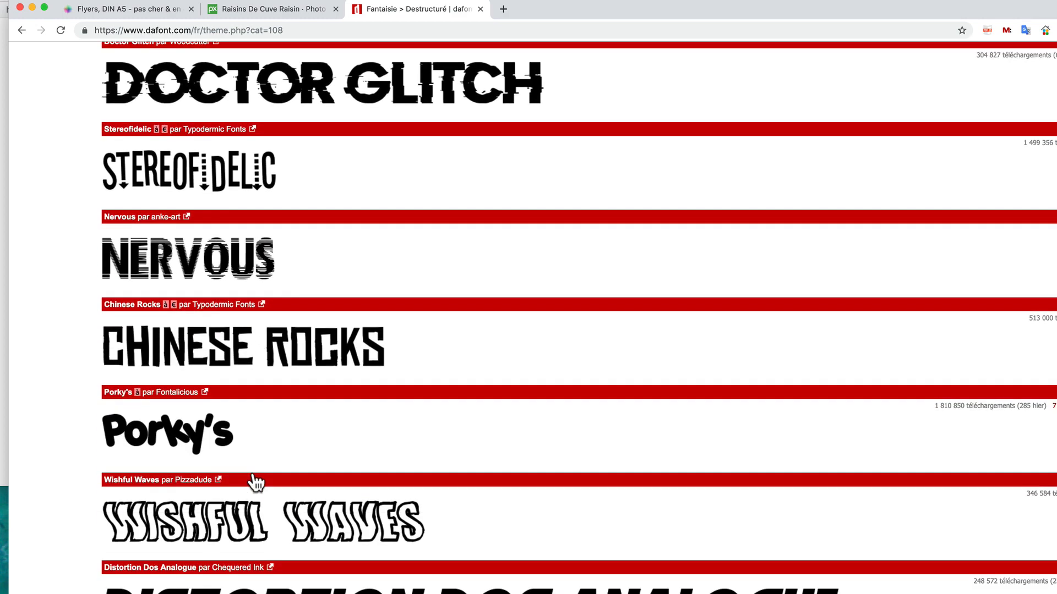
scroll(253, 471, "down", 5)
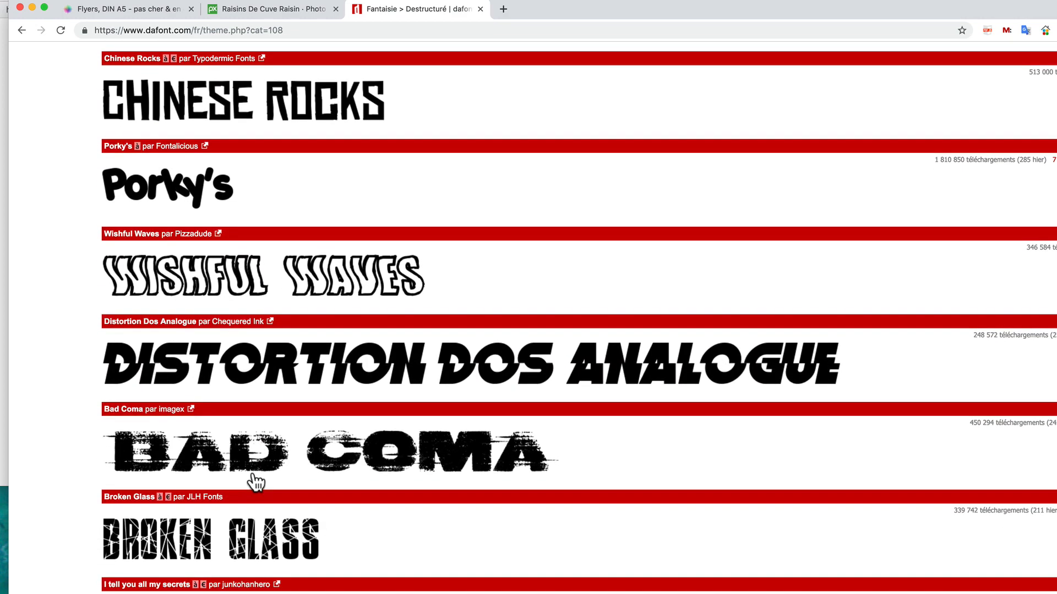
scroll(254, 478, "down", 12)
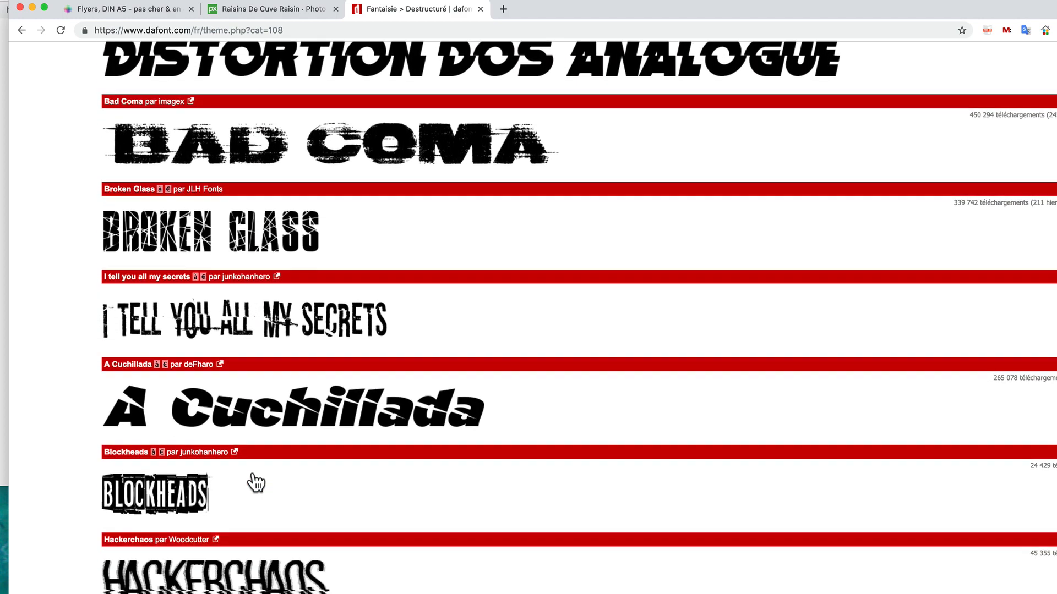
scroll(252, 471, "down", 6)
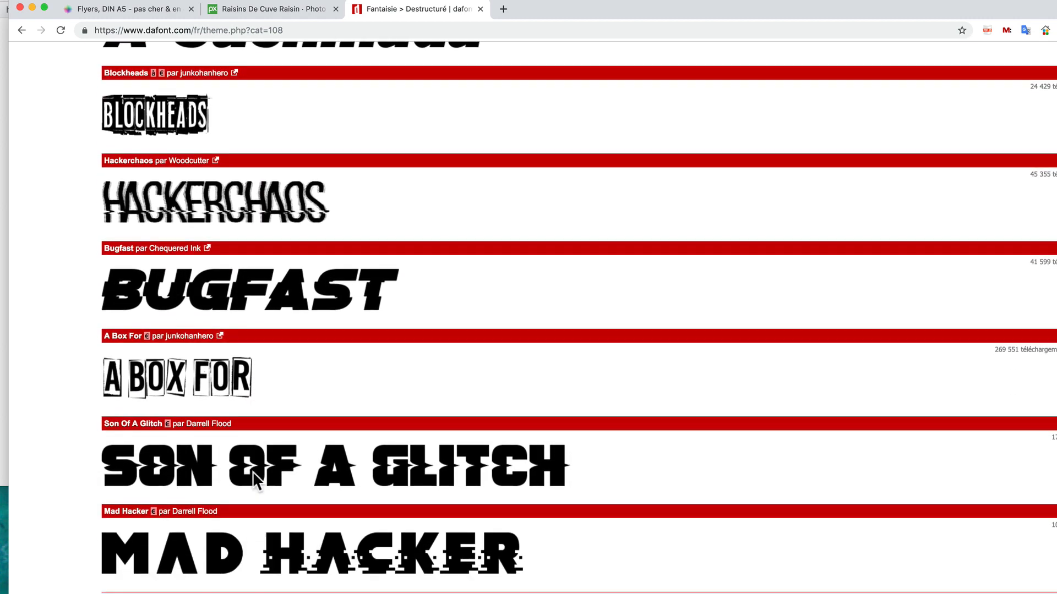
scroll(252, 470, "up", 16)
scroll(252, 471, "up", 12)
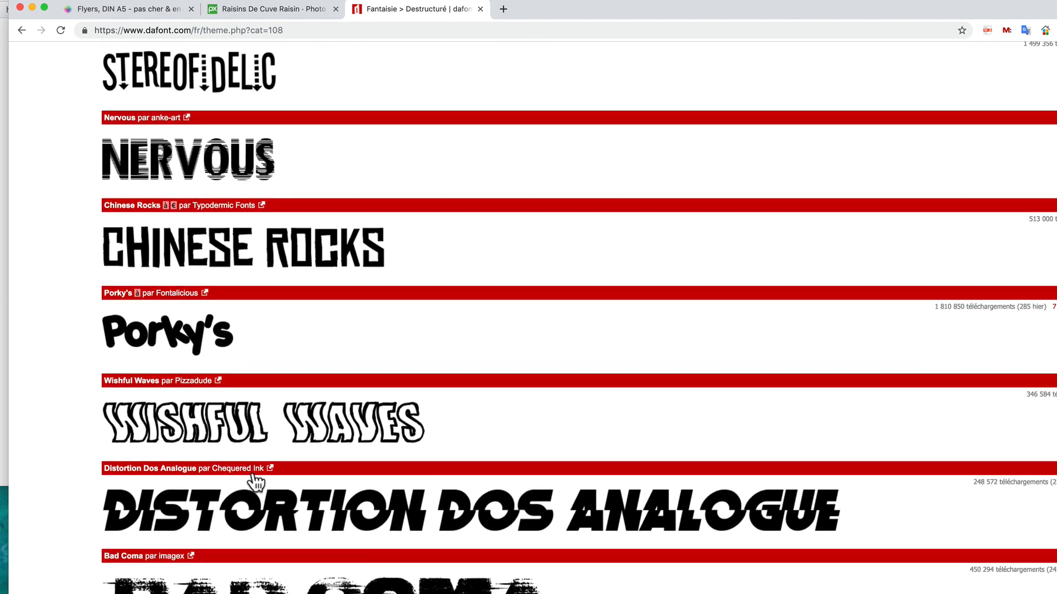
scroll(256, 483, "down", 3)
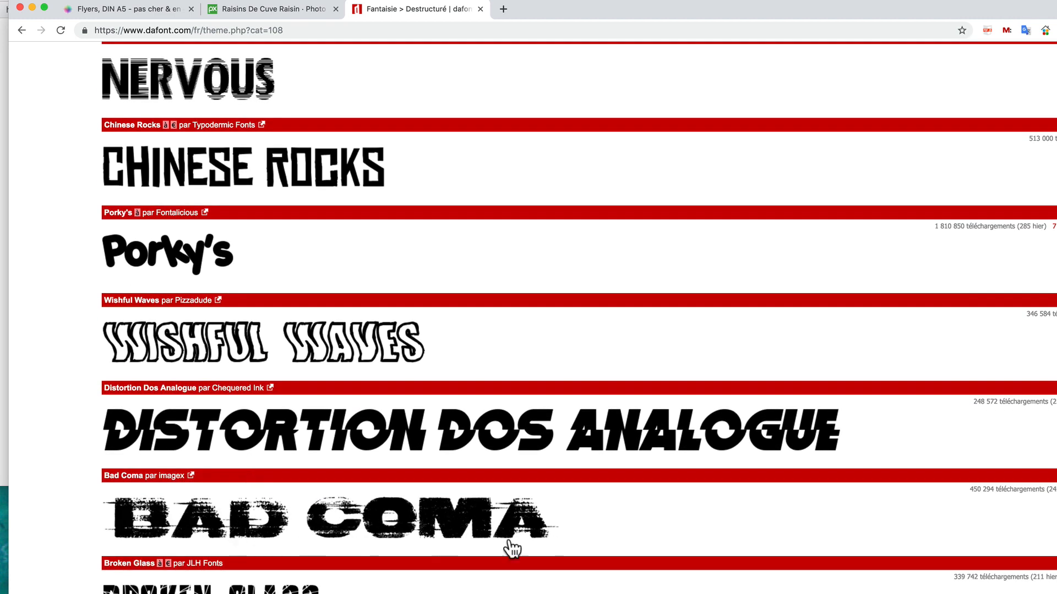
scroll(387, 518, "up", 17)
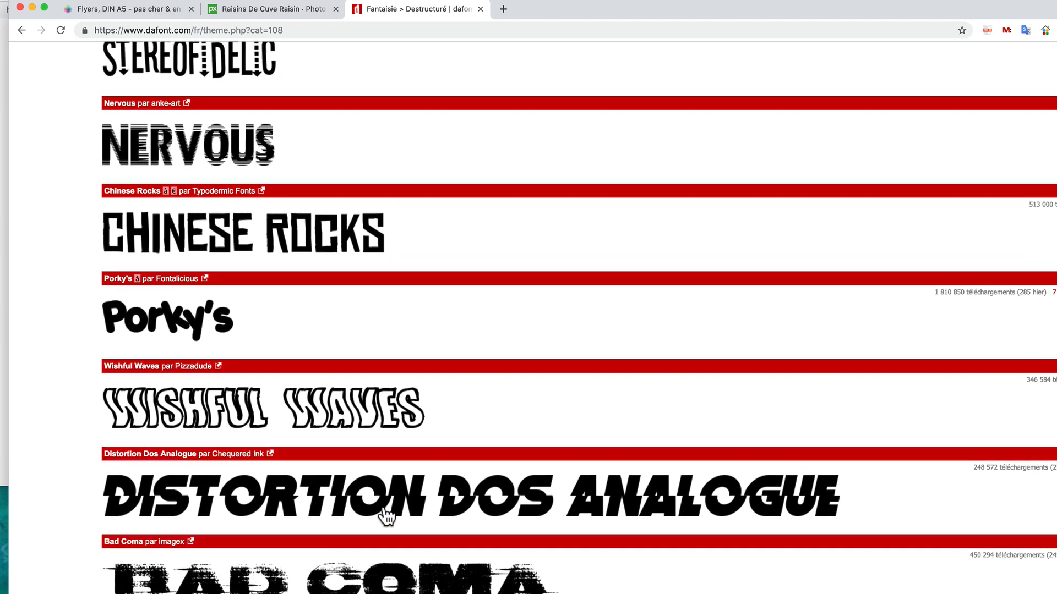
scroll(383, 504, "up", 5)
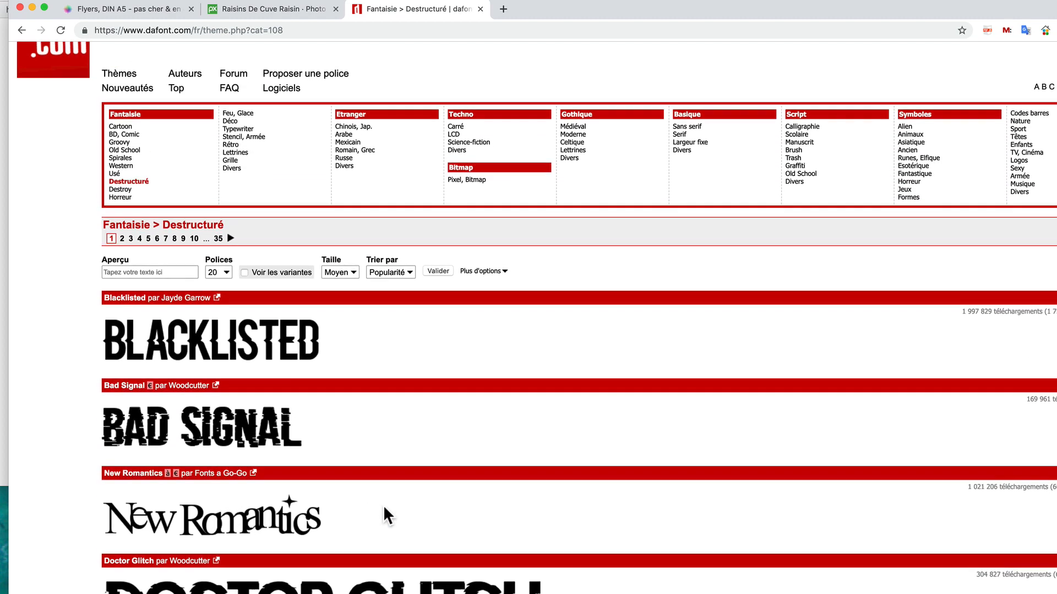
scroll(383, 504, "down", 18)
scroll(387, 516, "down", 4)
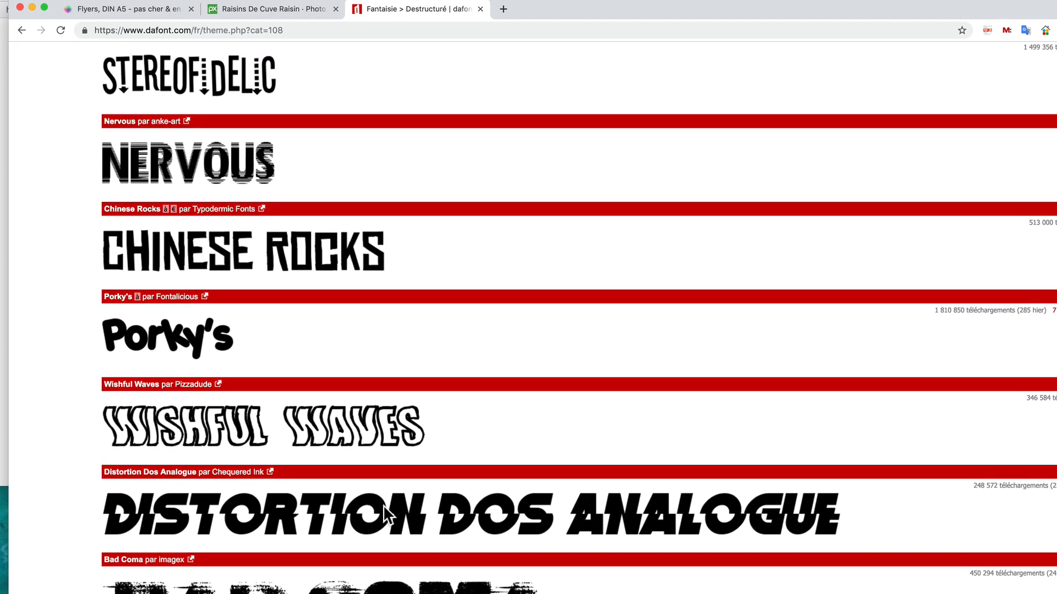
Step: Open the Bad Coma font page and preview the text "Fête d'été" in that font
left_click(363, 587)
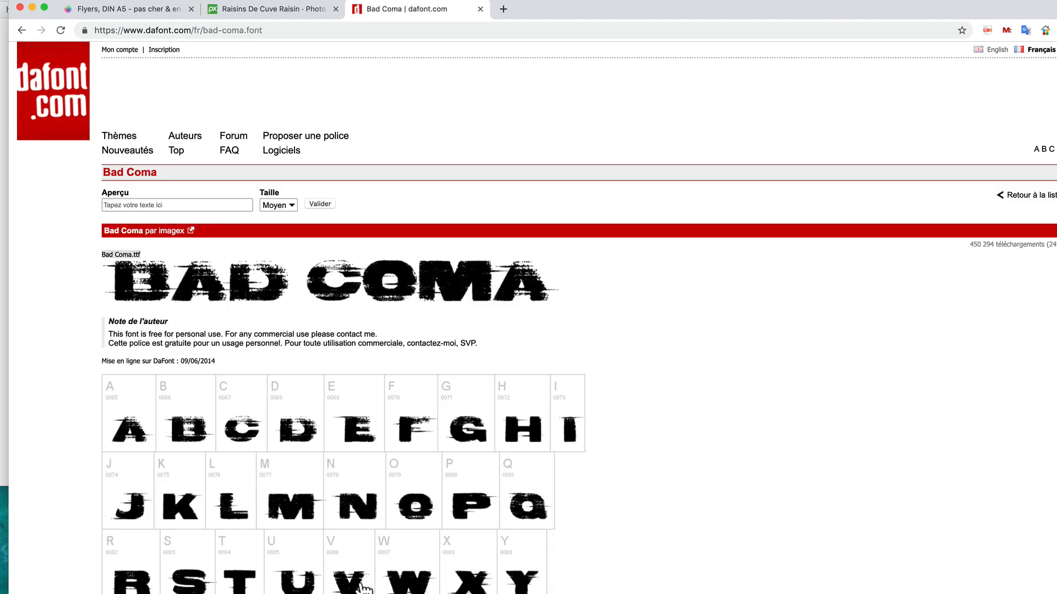
left_click(158, 204)
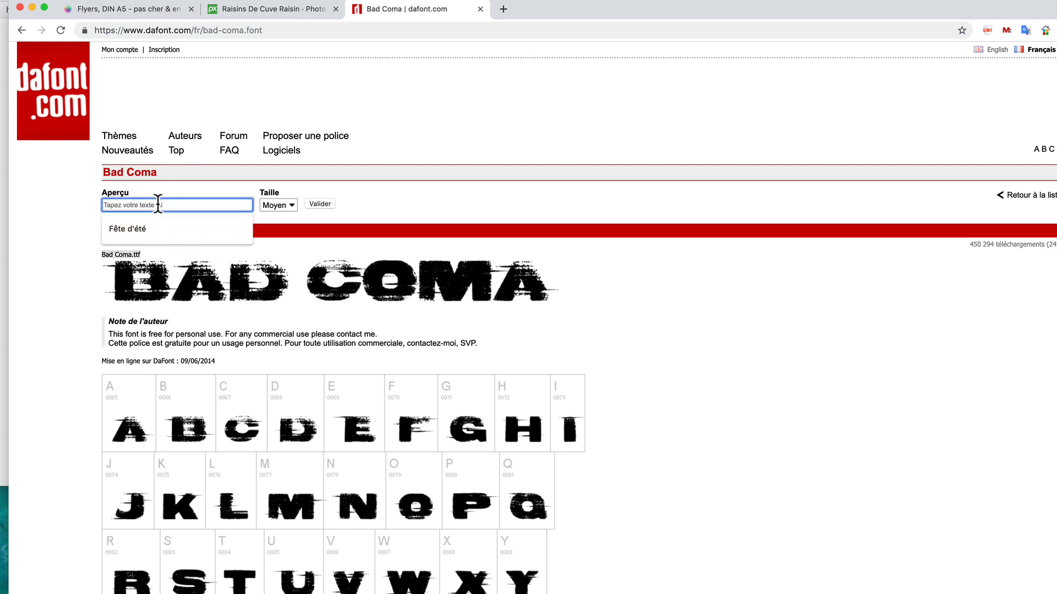
type("Fête d'été")
left_click(146, 230)
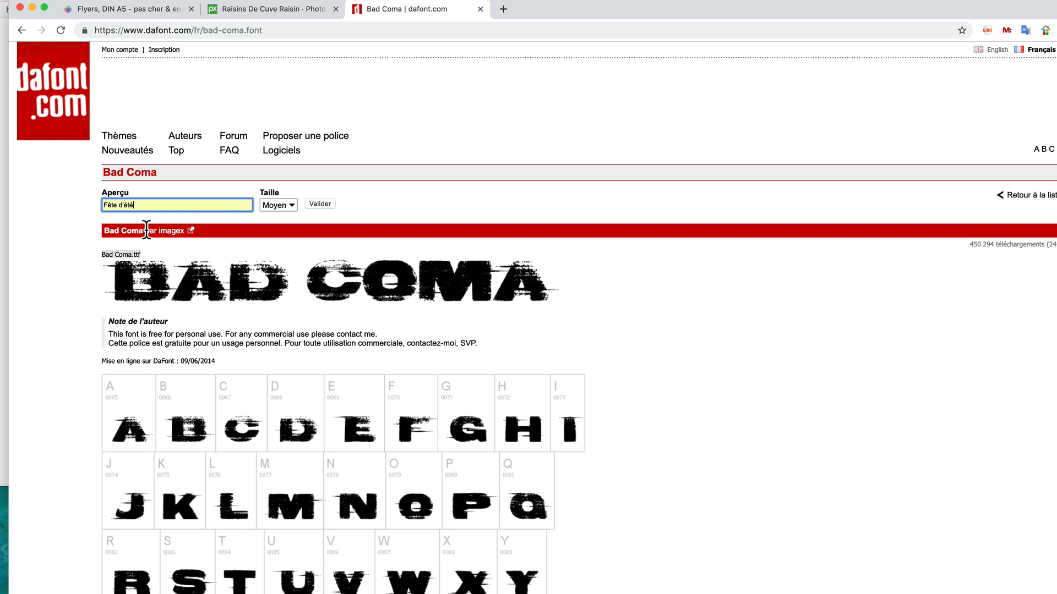
left_click(331, 203)
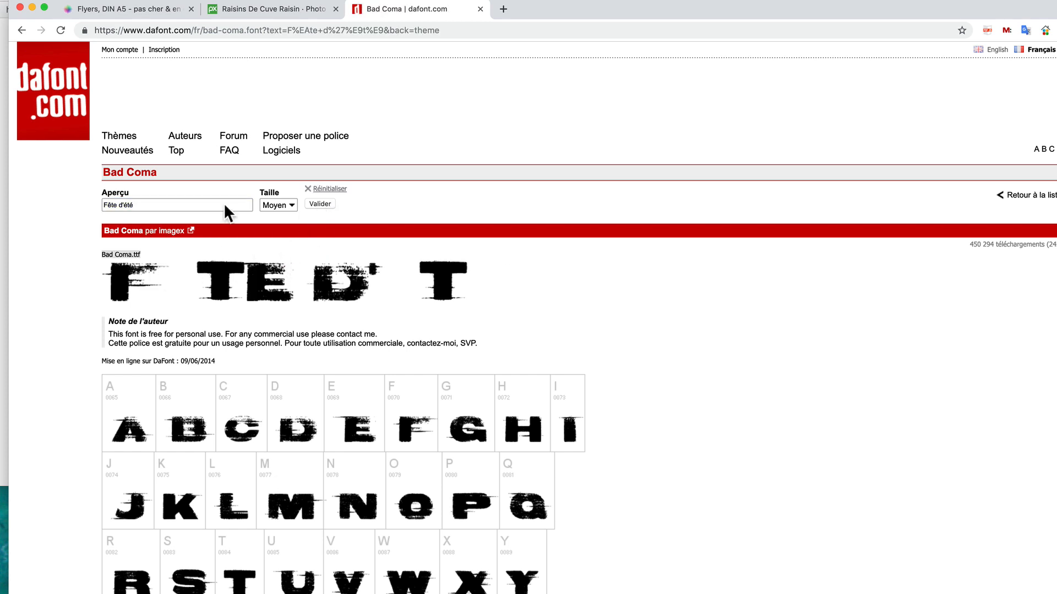
Step: Go back to the Destructuré list, open the Broken Glass font, and preview "Fête d'été" in it
left_click(22, 30)
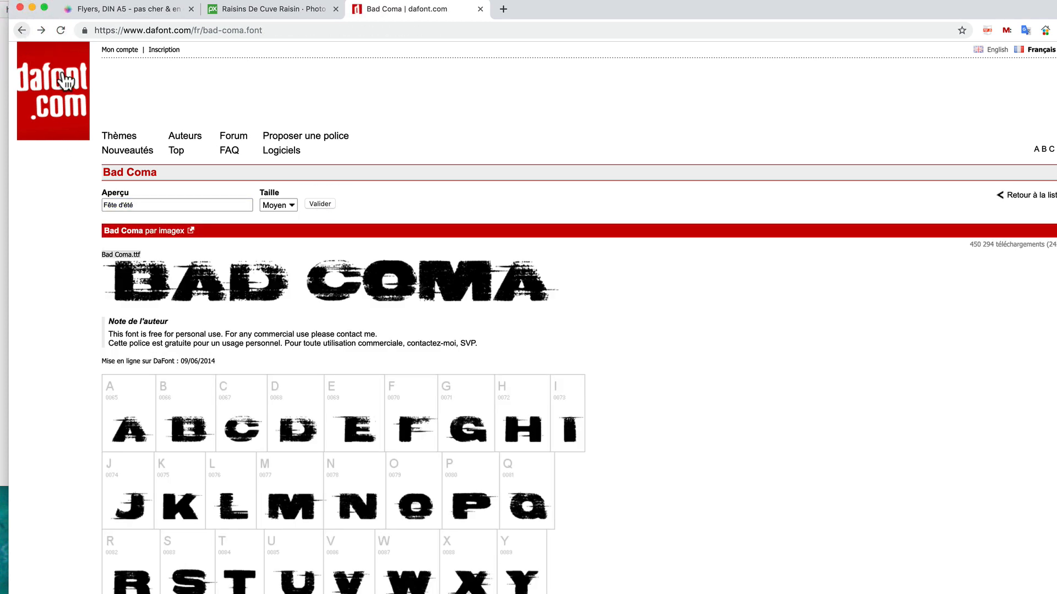
left_click(22, 31)
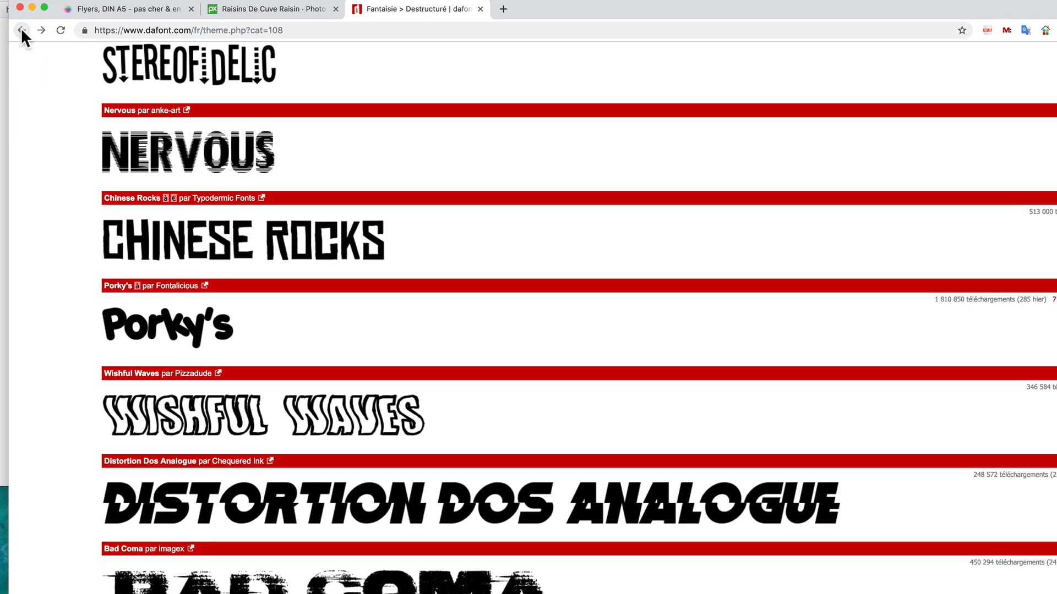
scroll(270, 447, "down", 5)
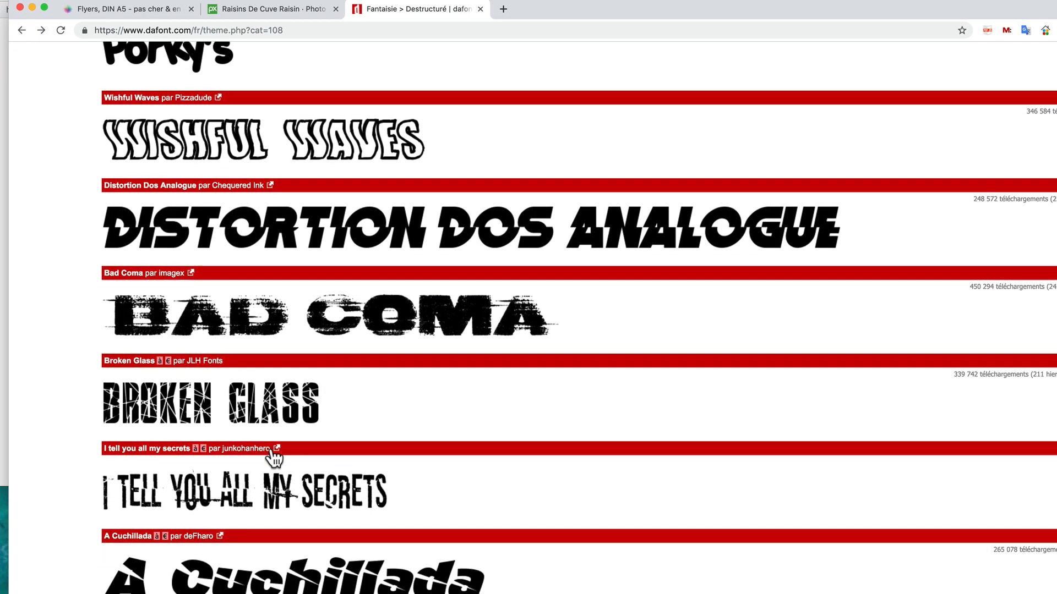
scroll(273, 457, "down", 1)
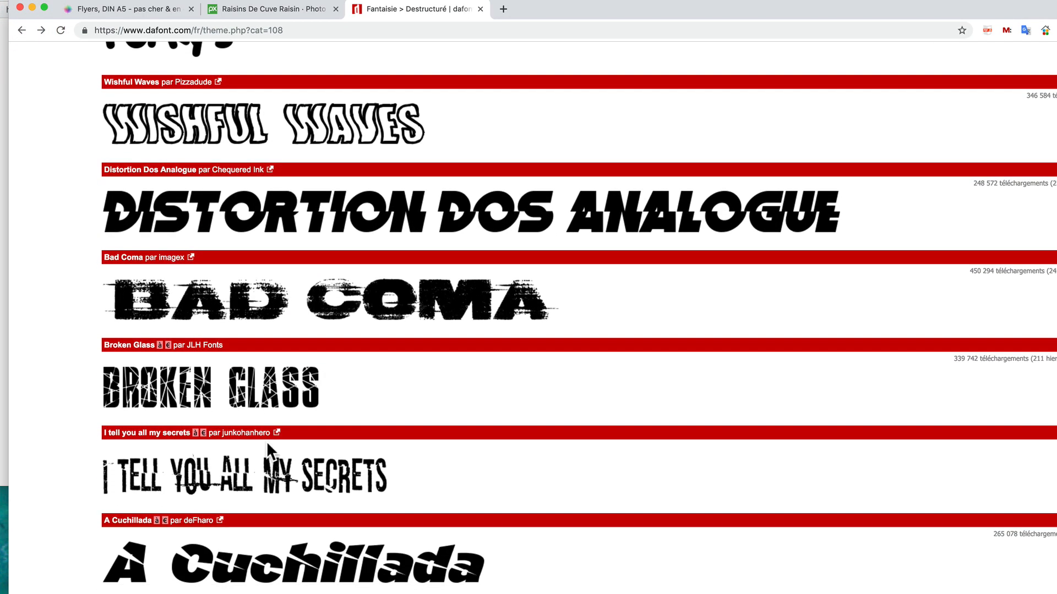
left_click(172, 402)
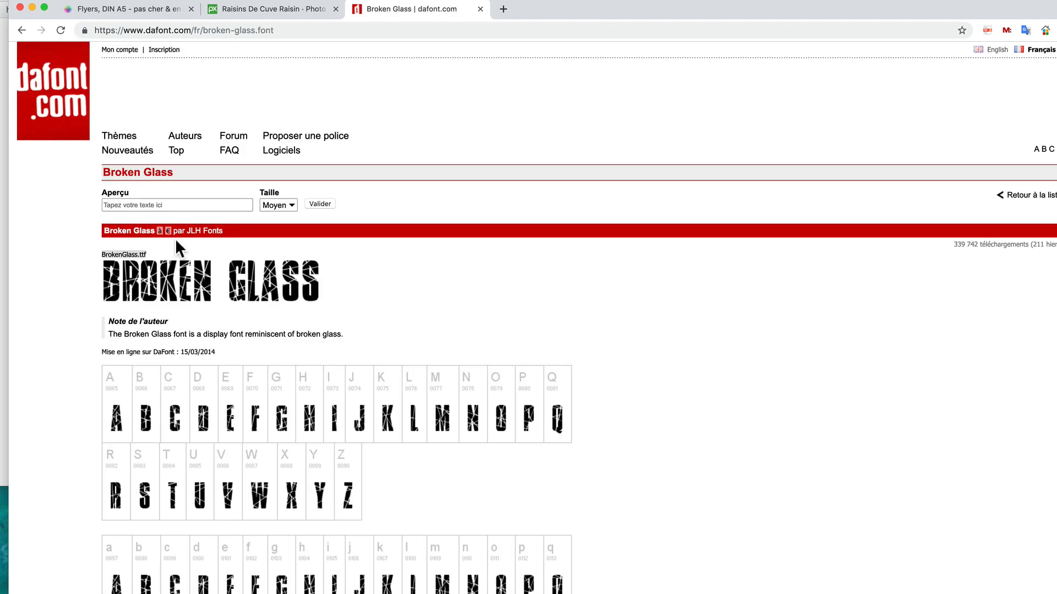
left_click(146, 204)
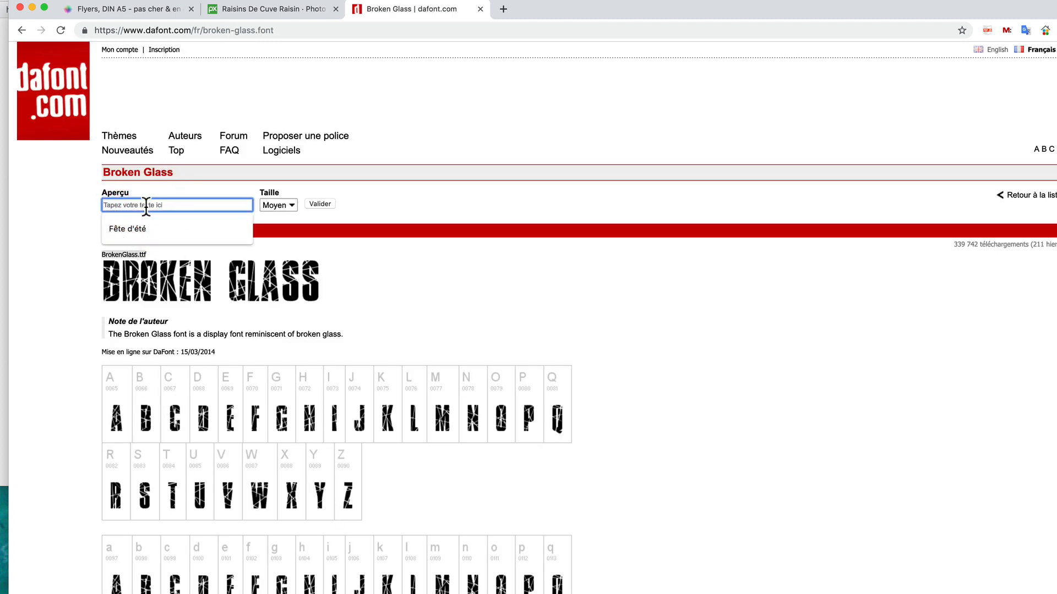
left_click(134, 231)
left_click(316, 204)
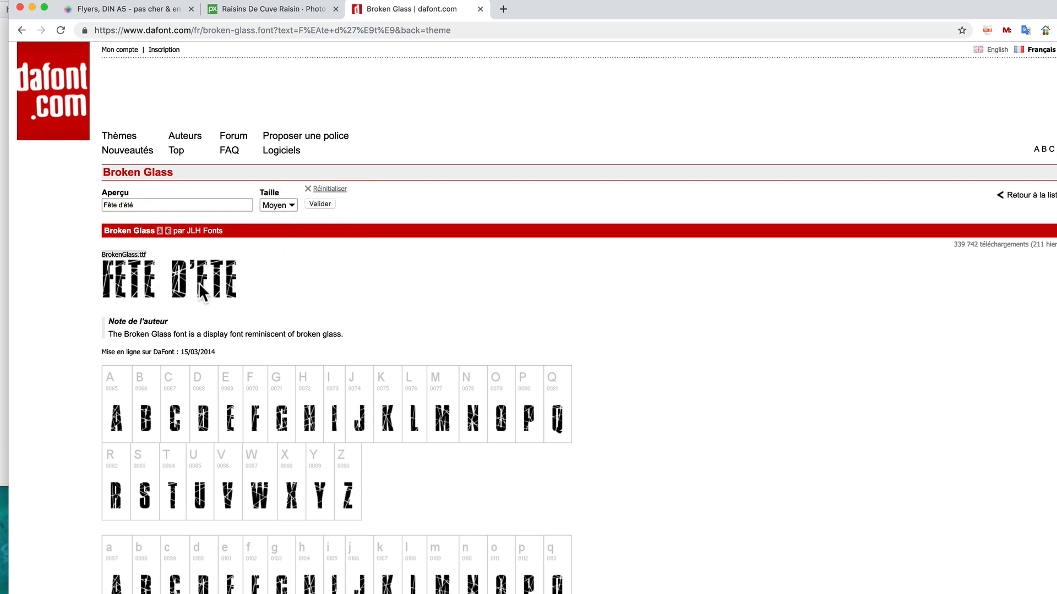
Step: Examine Broken Glass's accented characters and preview the text "Fête d'été É" in that font
scroll(182, 541, "down", 5)
scroll(183, 541, "down", 10)
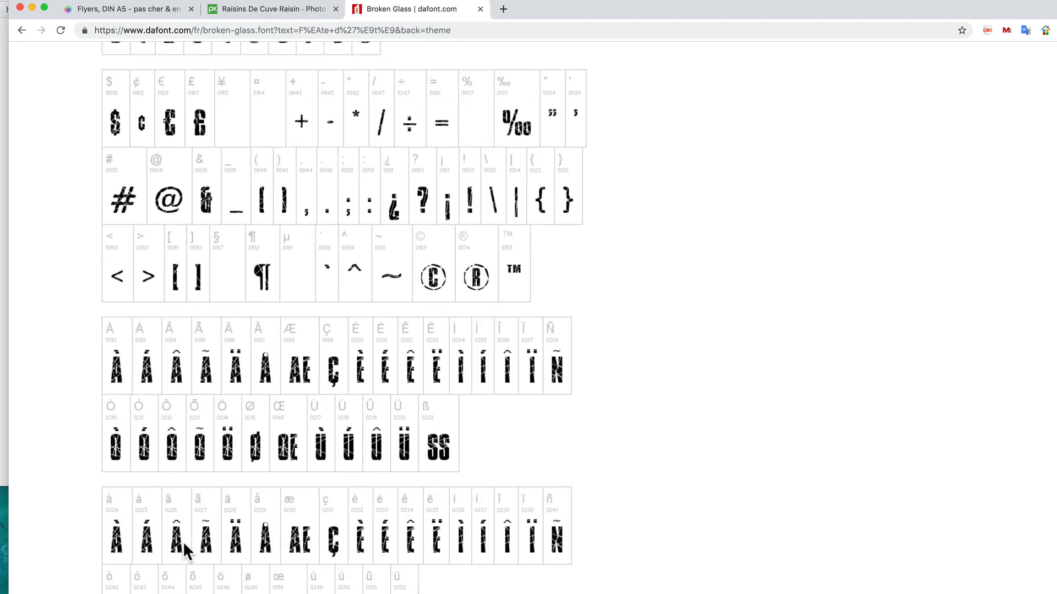
scroll(182, 541, "up", 15)
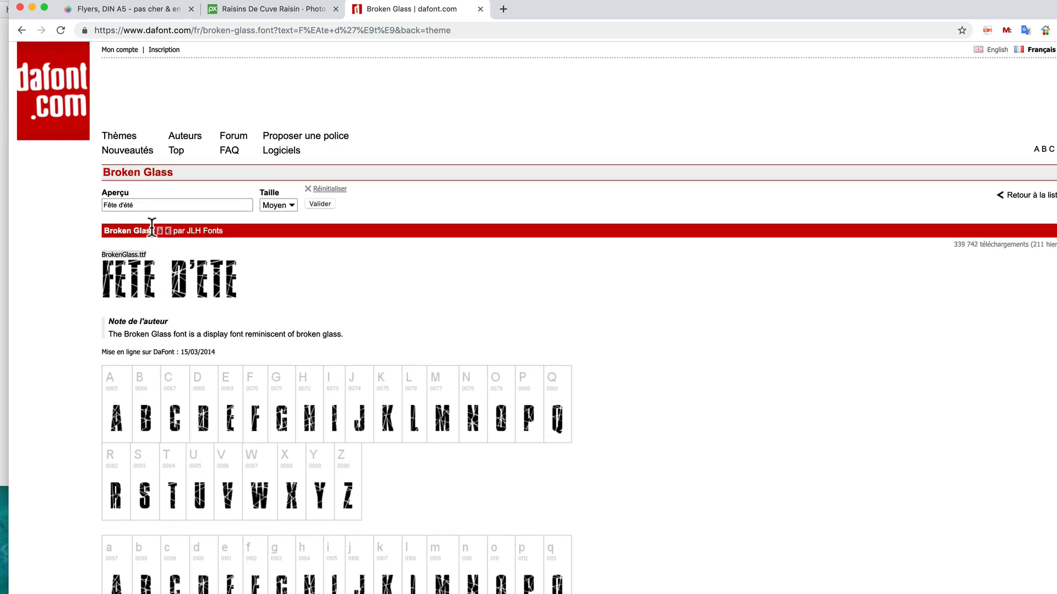
left_click(153, 206)
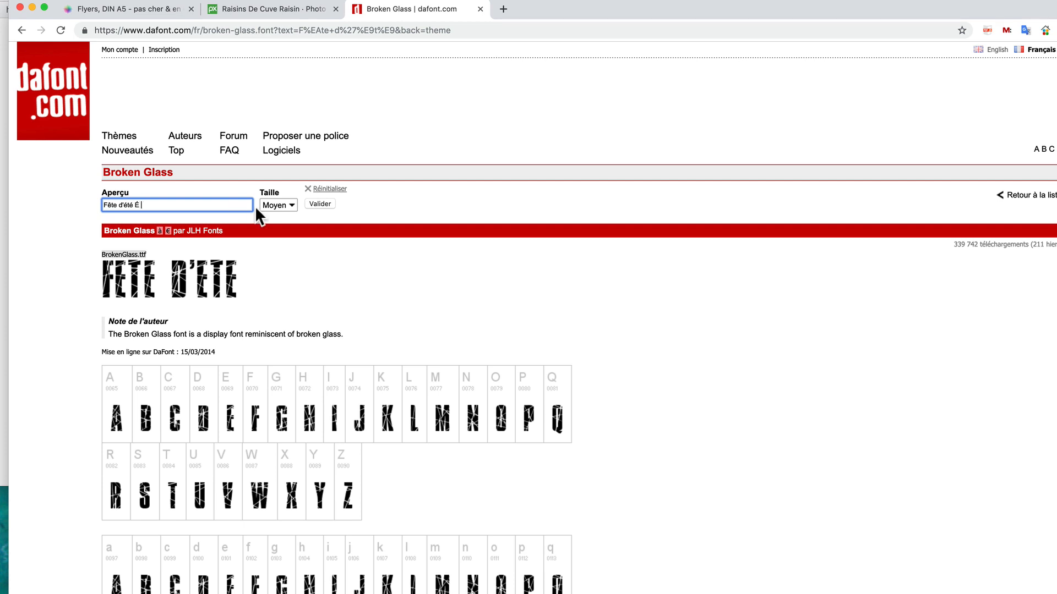
left_click(320, 205)
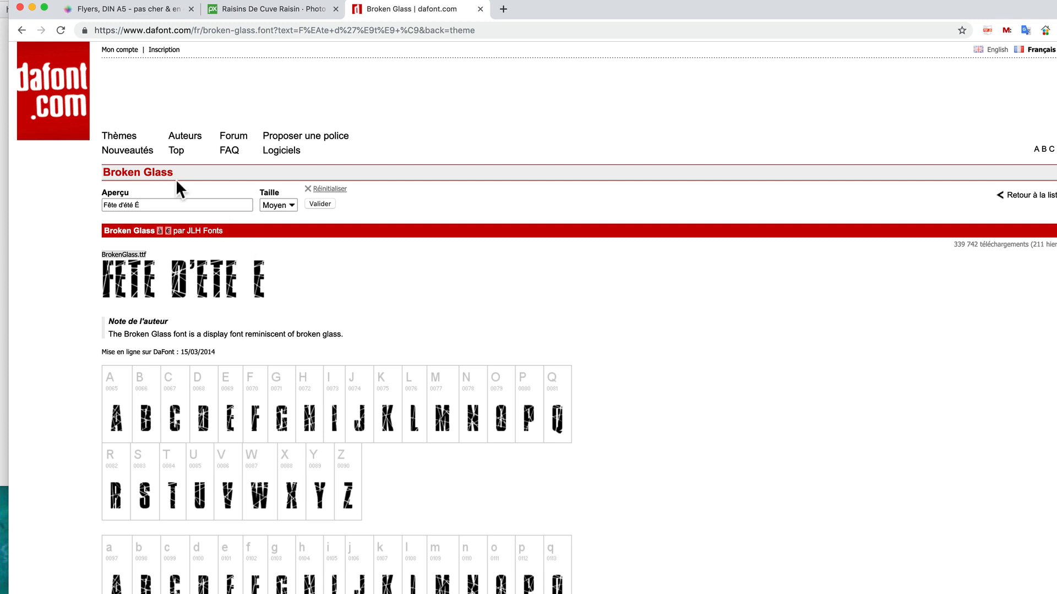
Step: Return from the font page to the Fantaisie themes, open the Destroy category, and show its extra filter options with Accents enabled
left_click(21, 32)
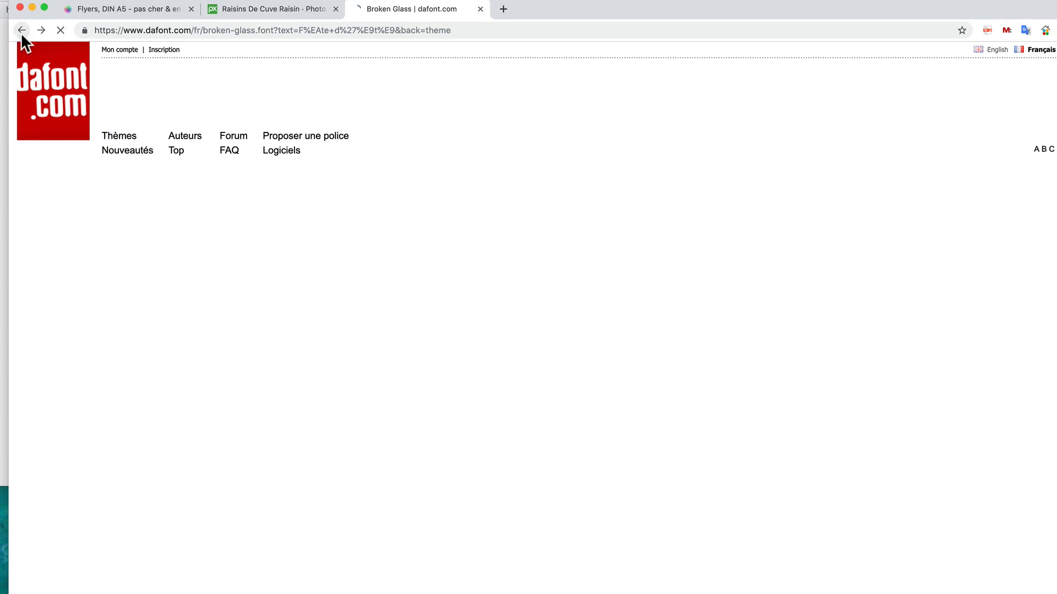
left_click(32, 73)
left_click(121, 251)
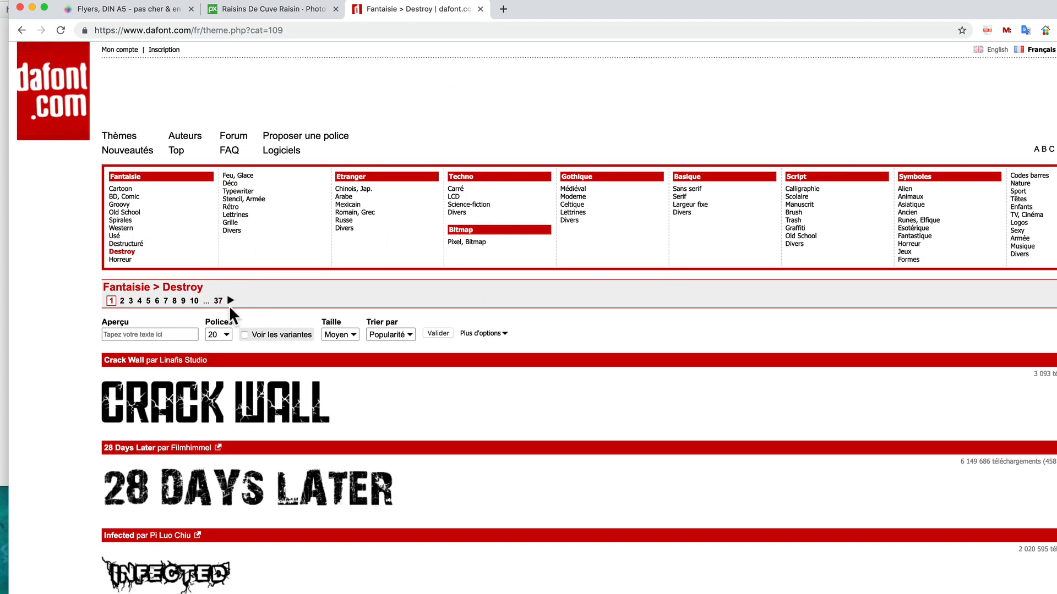
left_click(481, 334)
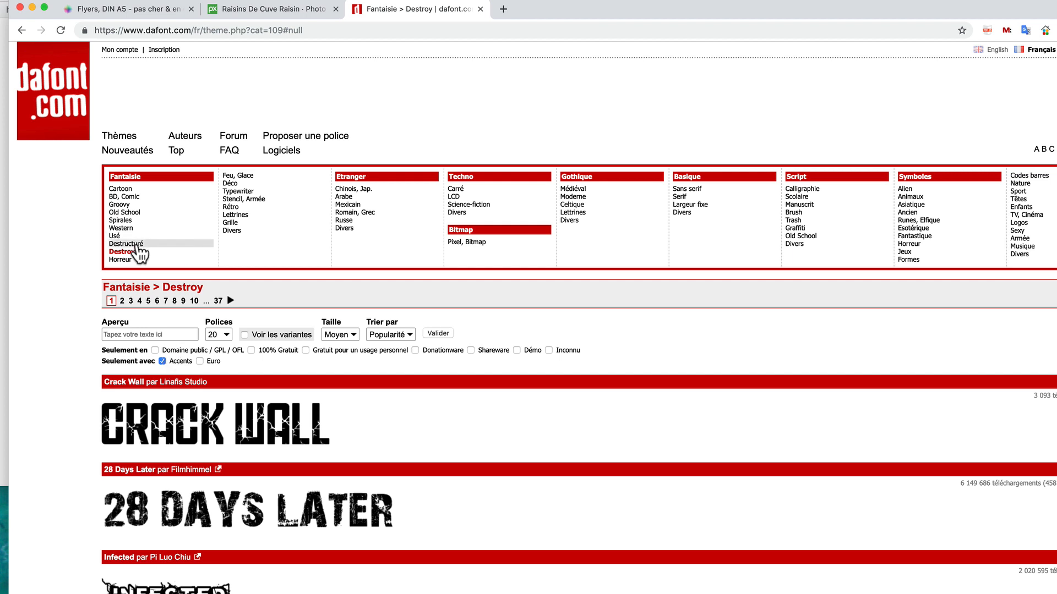
Step: Open the Lettrines category under Fantaisie and look through its decorative fonts
left_click(227, 215)
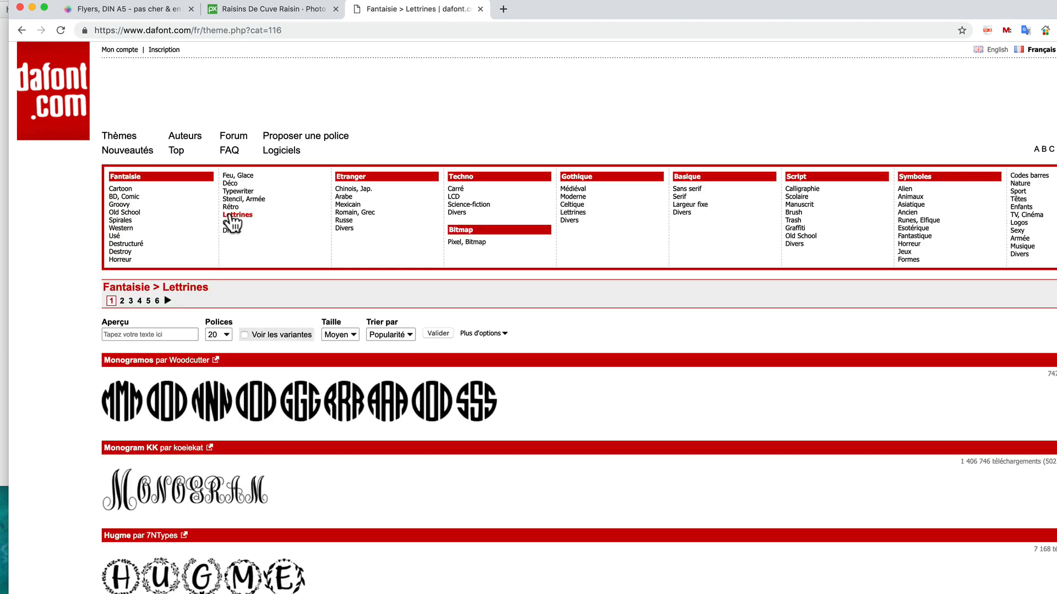
scroll(229, 372, "down", 8)
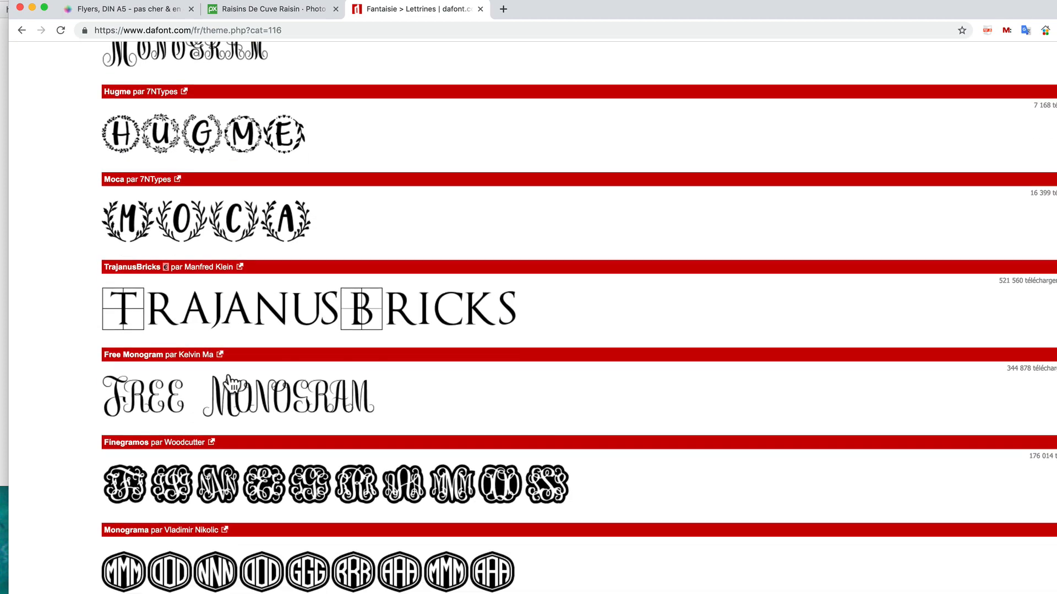
scroll(229, 372, "up", 7)
scroll(231, 384, "up", 2)
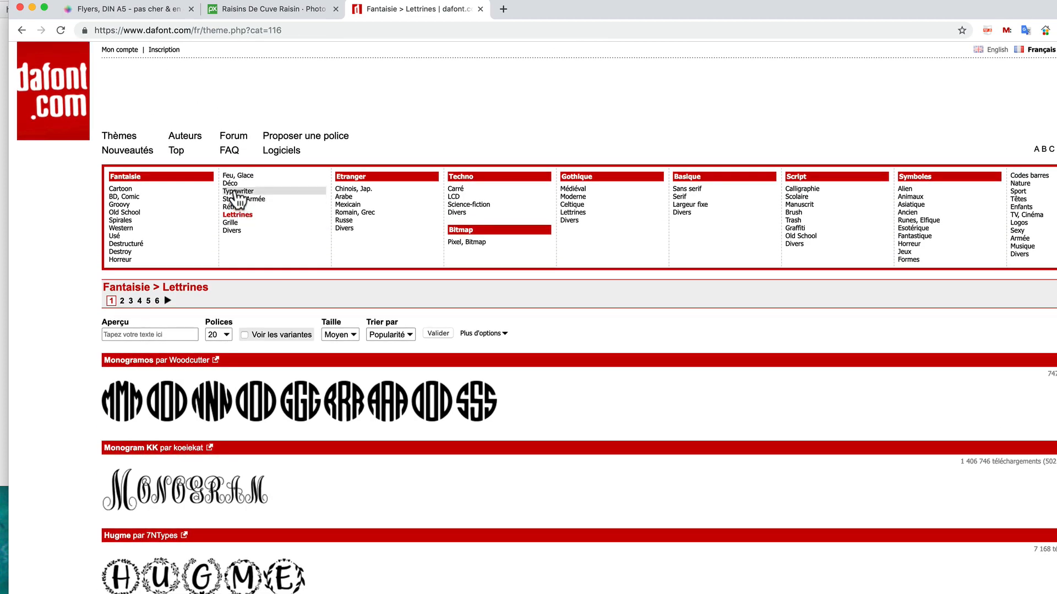
Step: Open the Déco category under Fantaisie and look through its fonts for a title typeface
left_click(231, 187)
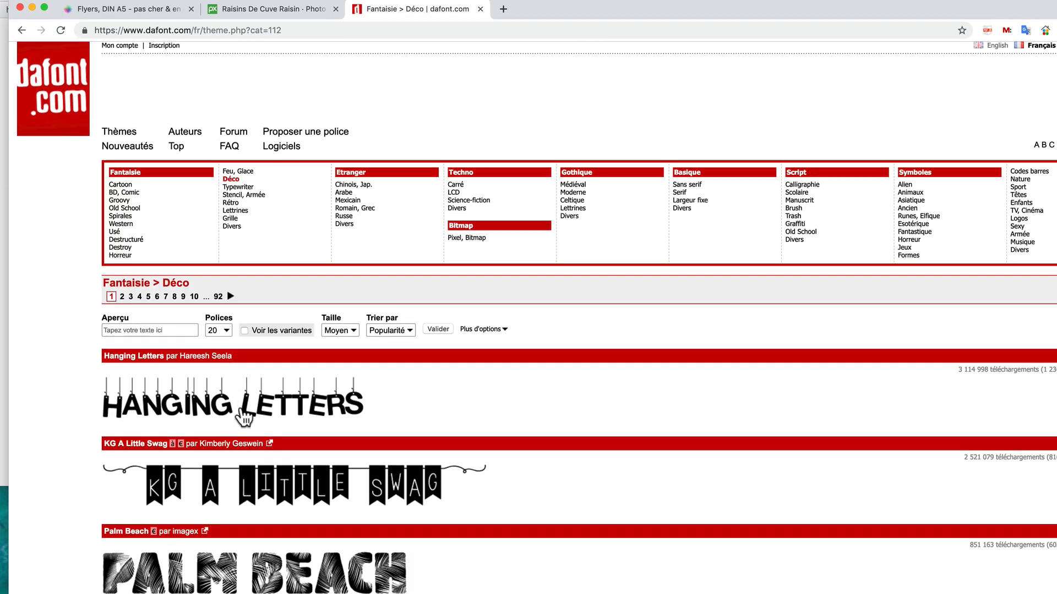
scroll(244, 418, "down", 3)
scroll(244, 418, "down", 10)
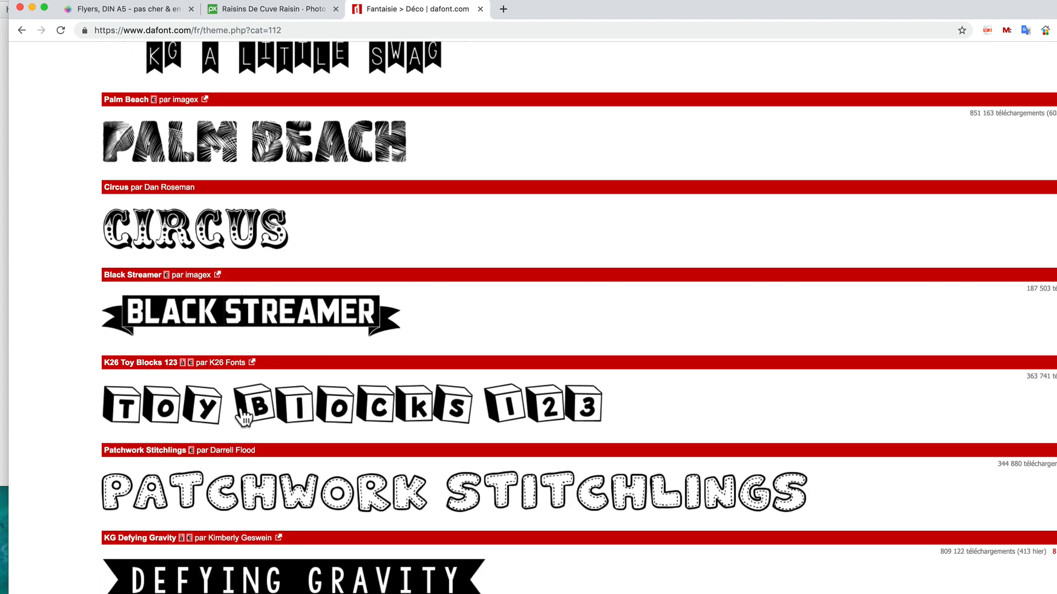
scroll(242, 418, "down", 10)
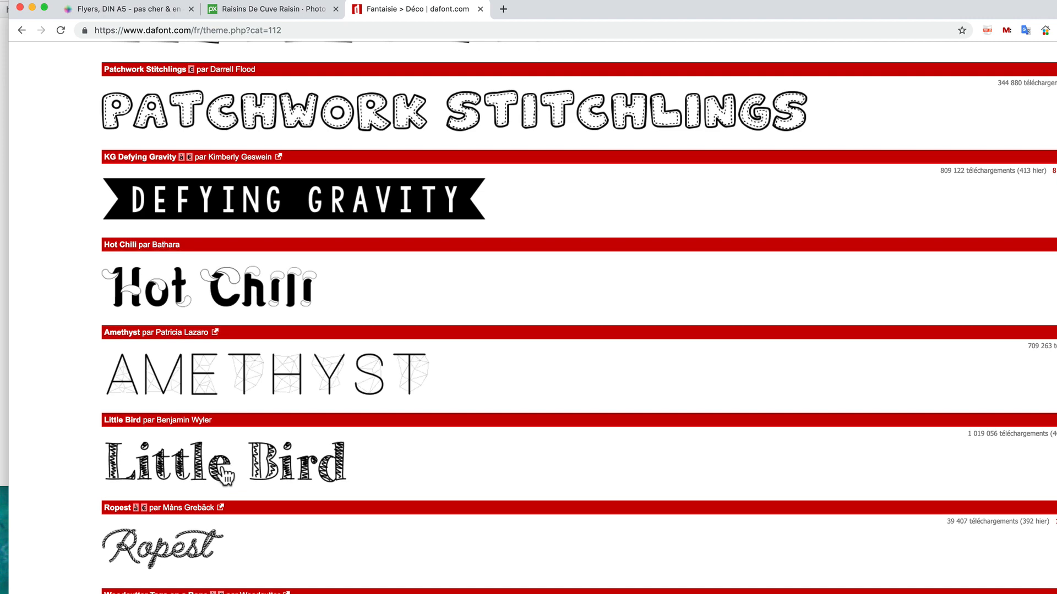
Step: Open the Little Bird font page and download the font as littlebird.zip to the Bureau folder
left_click(219, 472)
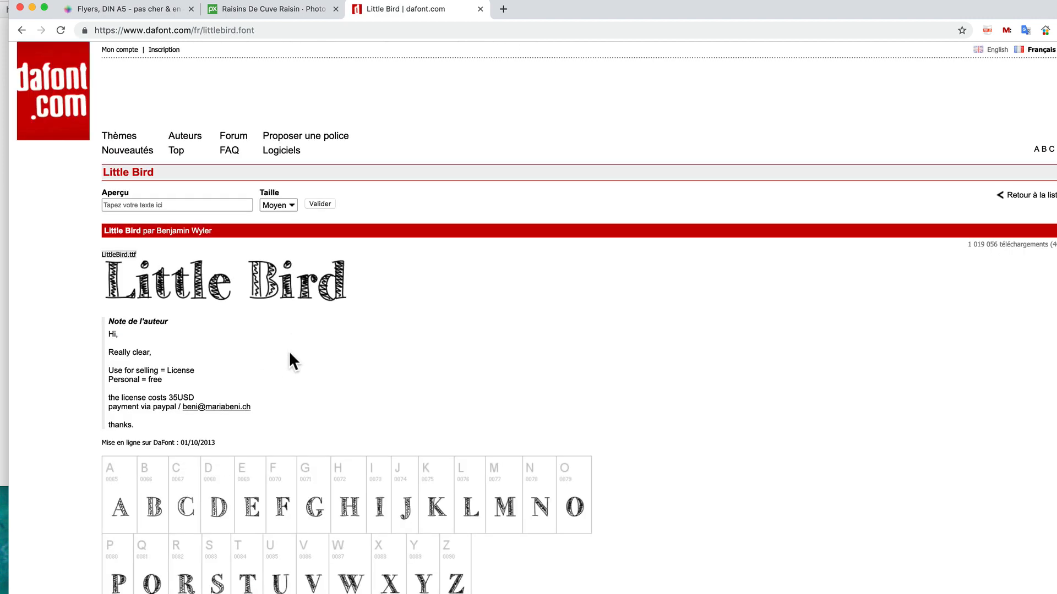
scroll(290, 354, "down", 1)
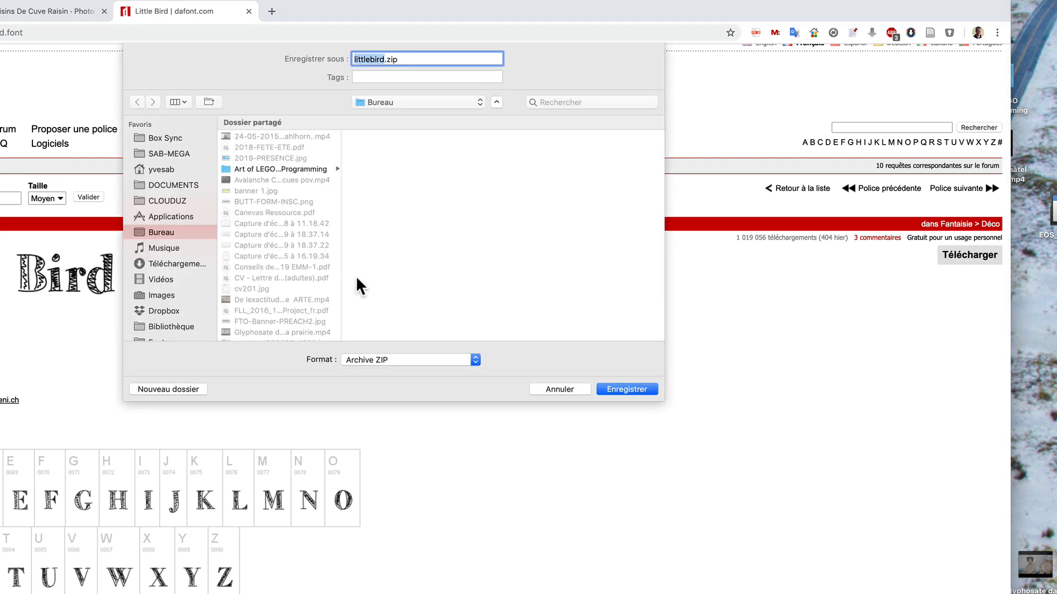
left_click(626, 391)
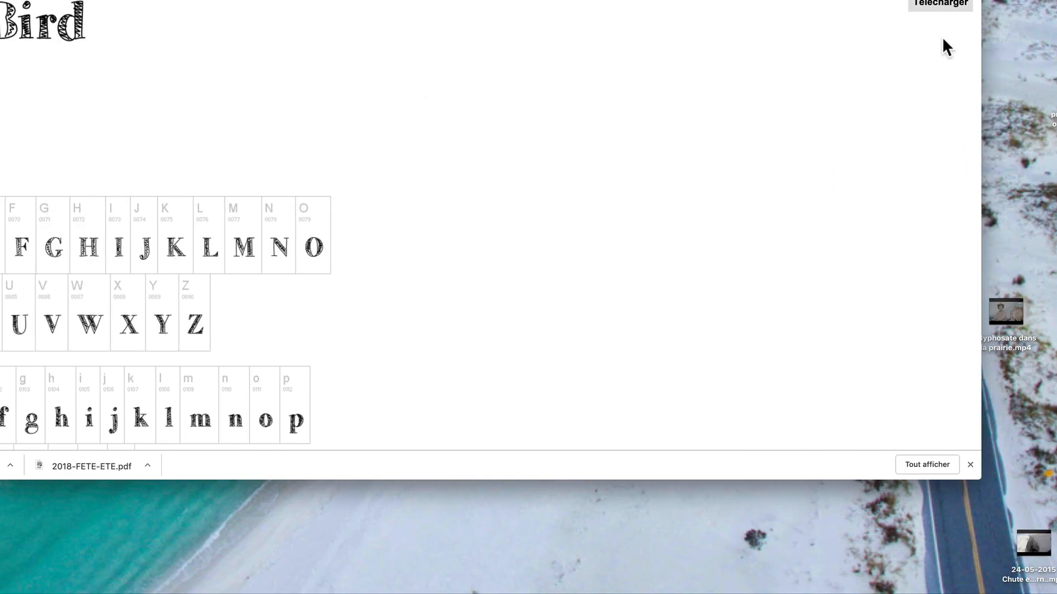
Step: Move littlebird.zip to a free area of the desktop, extract it, and place LittleBird.ttf beside the archive
left_click_drag(995, 149, 492, 543)
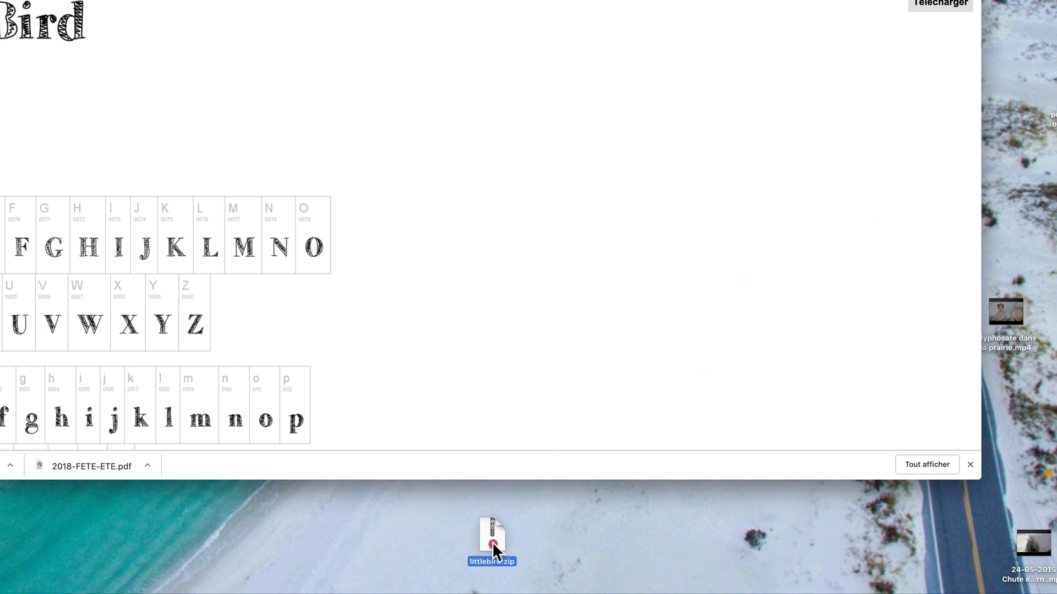
left_click(485, 532)
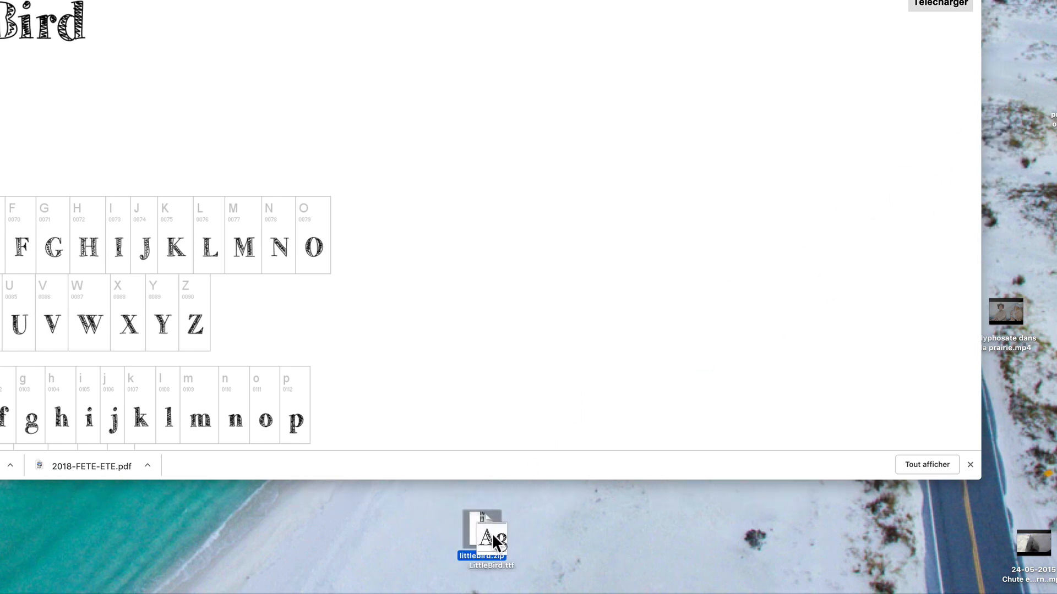
left_click_drag(501, 534, 544, 542)
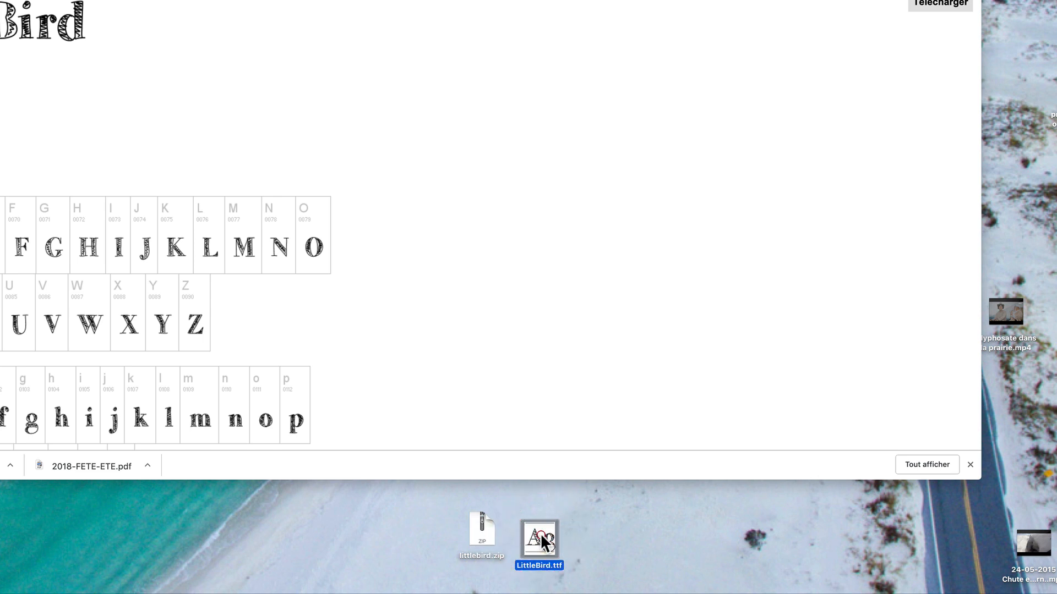
Step: Install the LittleBird font from LittleBird.ttf and close the font manager window
double_click(544, 542)
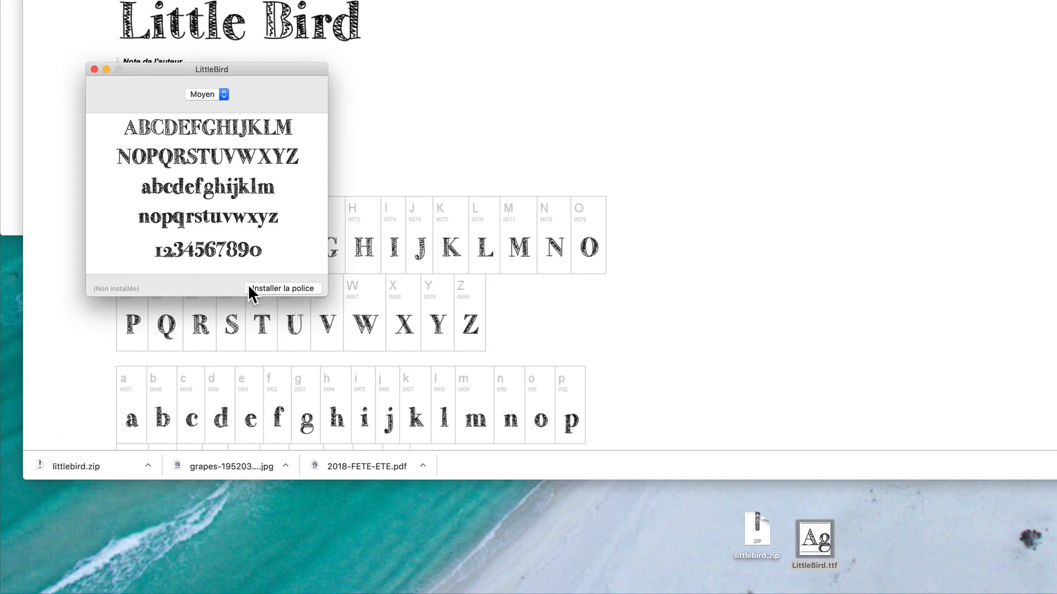
left_click(262, 289)
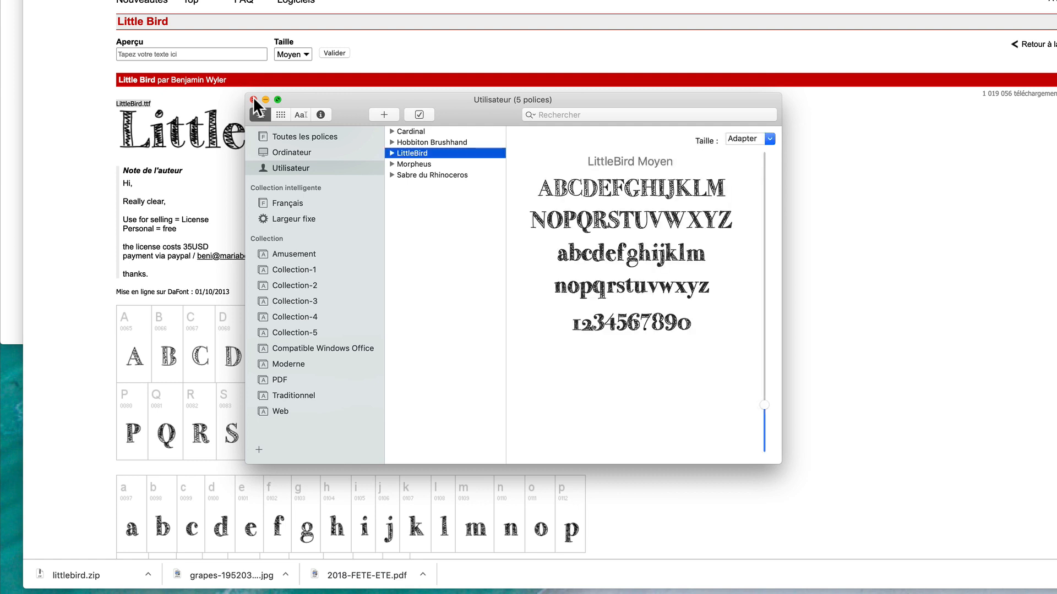
left_click(254, 100)
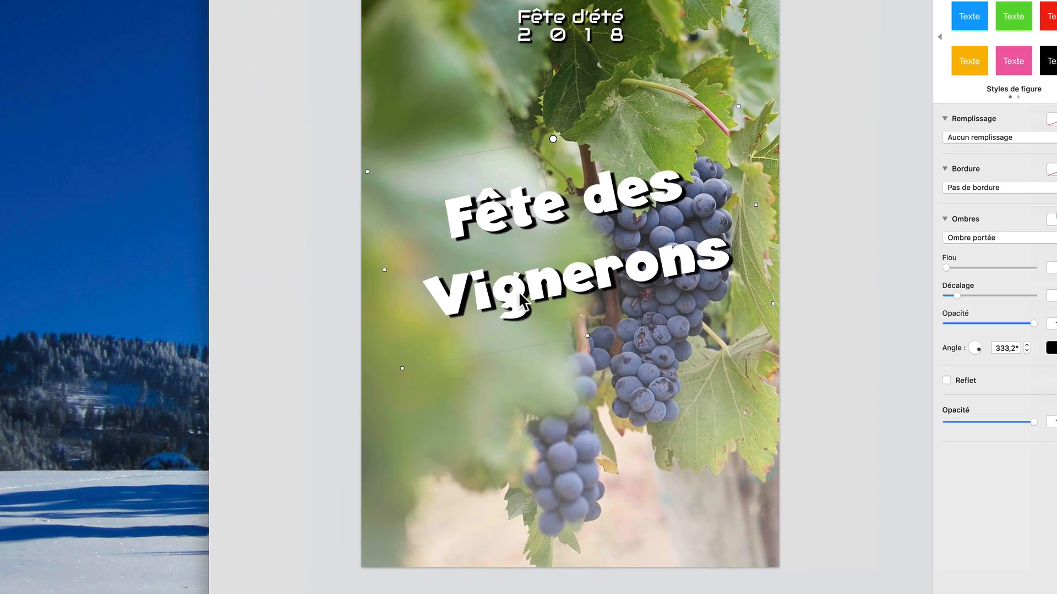
Step: Select the title word "Vignerons" in the Pages flyer and look for LittleBird in the font list
double_click(520, 298)
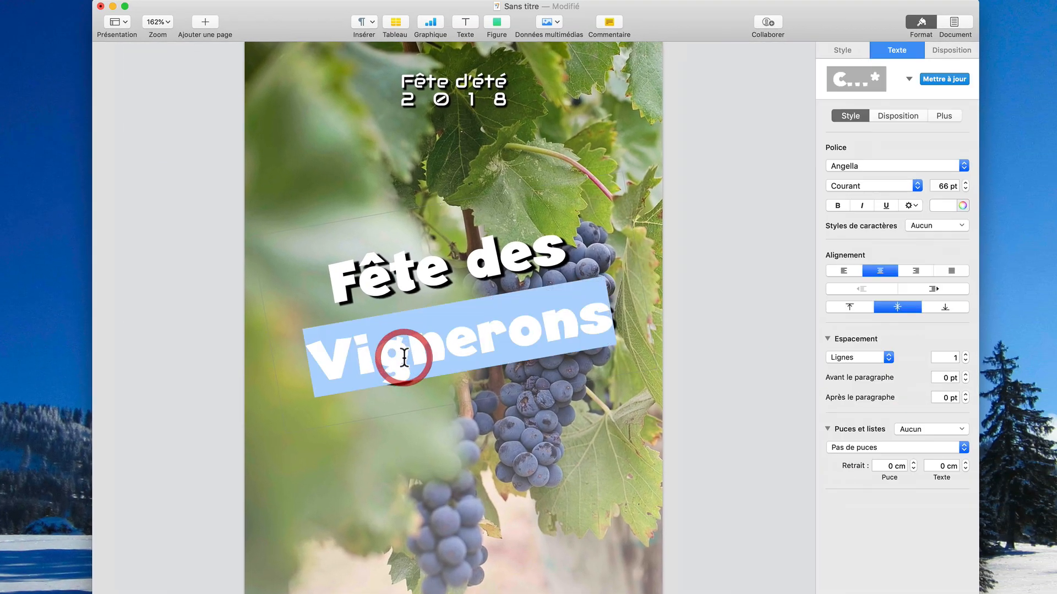
left_click(884, 166)
scroll(884, 163, "down", 15)
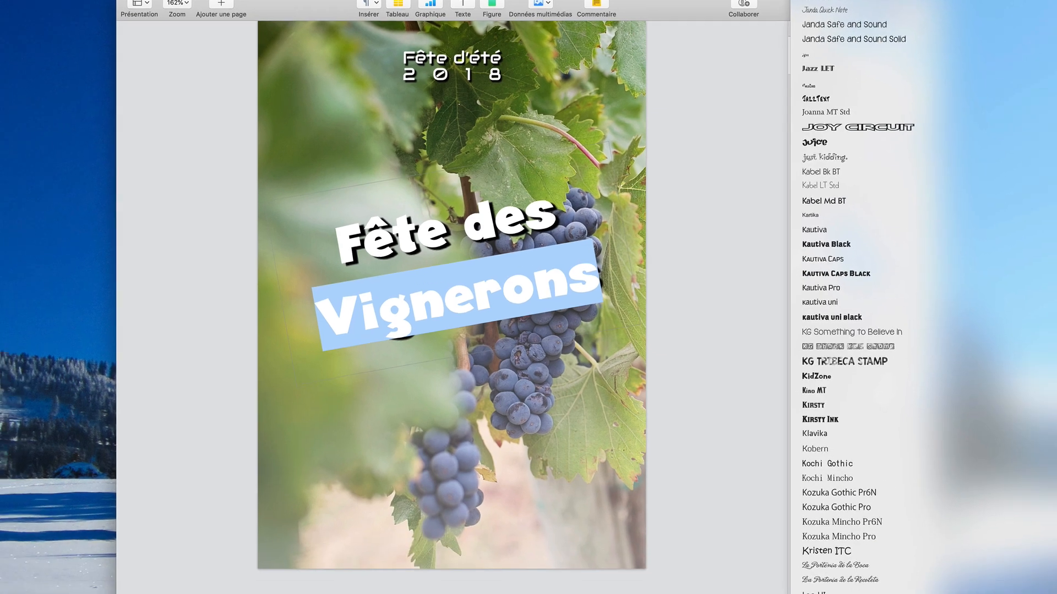
scroll(797, 500, "down", 5)
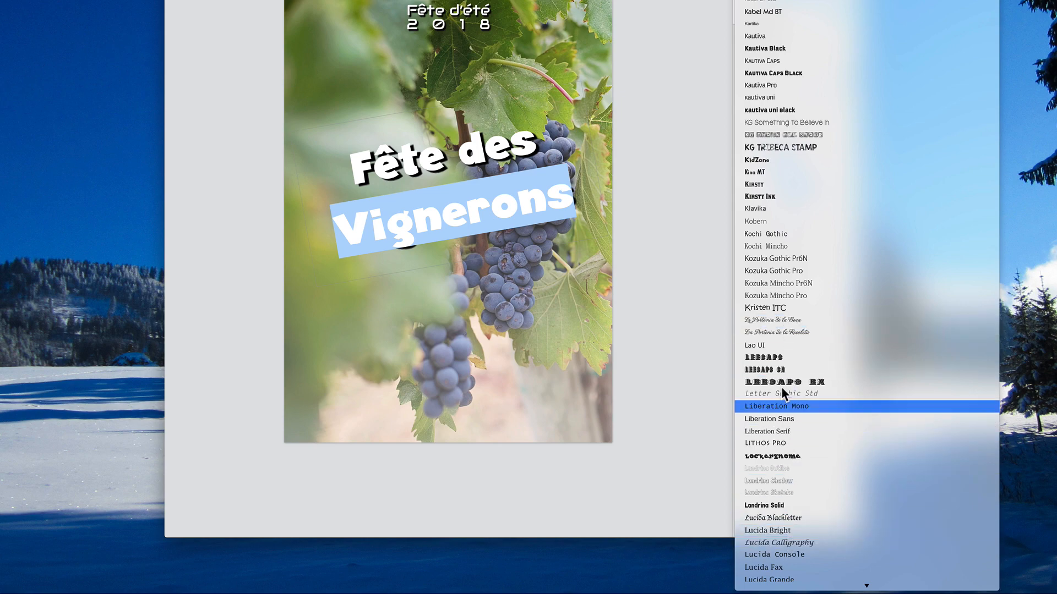
left_click(674, 419)
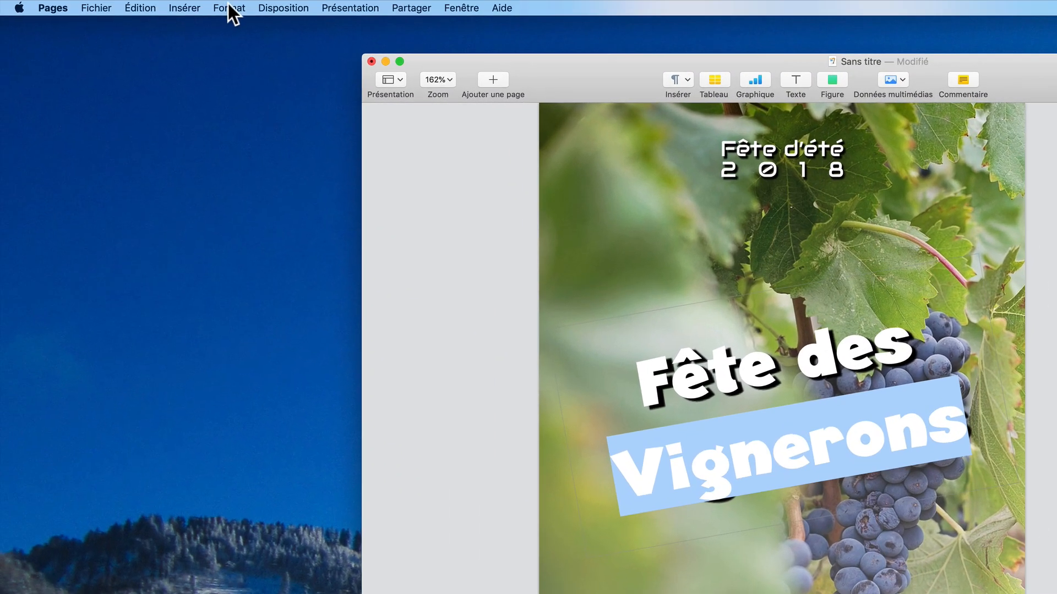
Step: Open the Polices window and look through the français collection for the LittleBird family
left_click(229, 9)
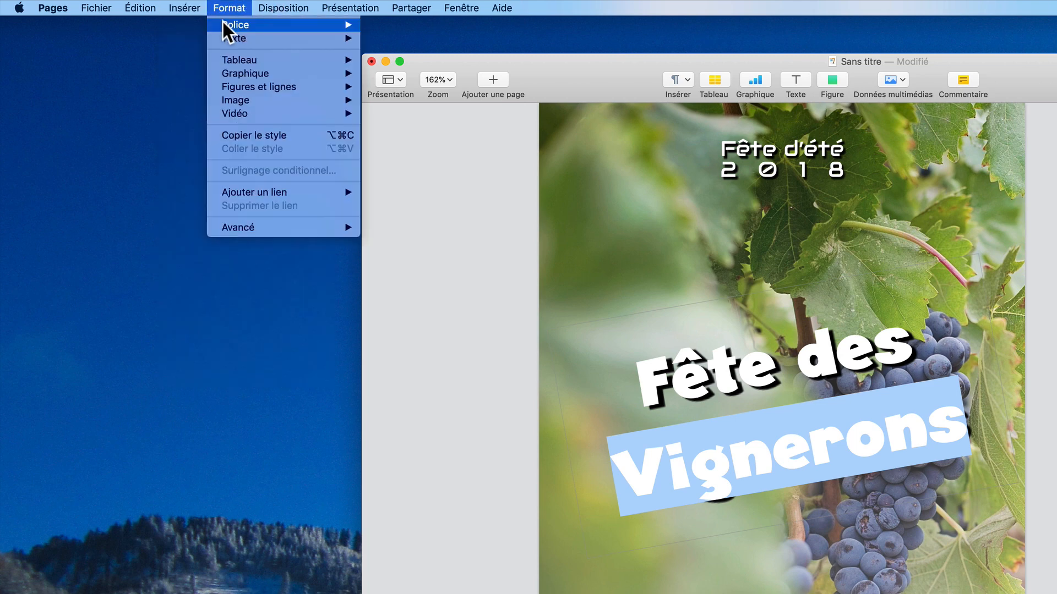
mouse_move(223, 22)
left_click(394, 30)
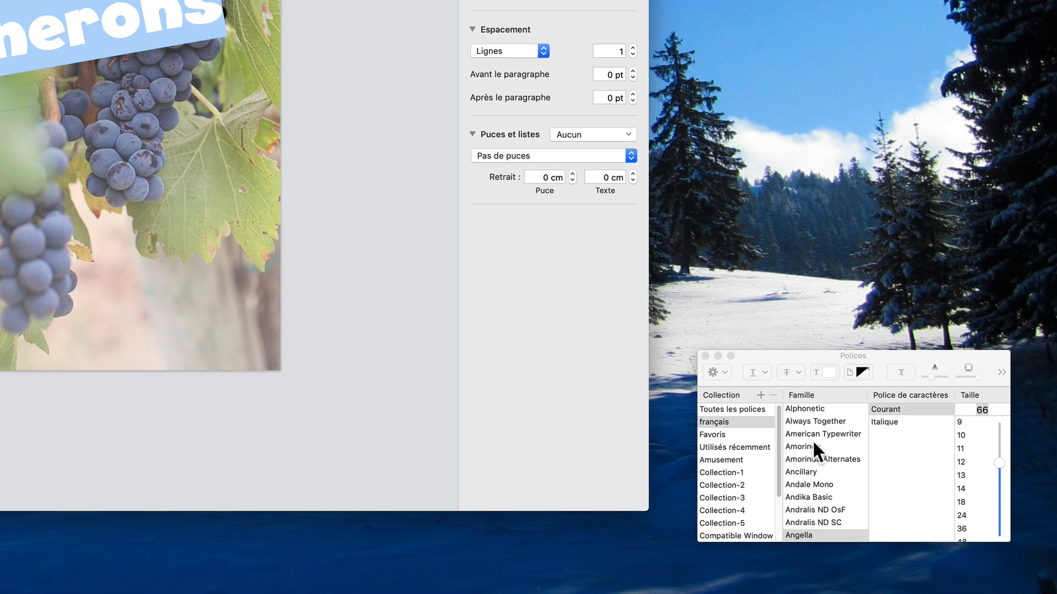
scroll(820, 443, "down", 15)
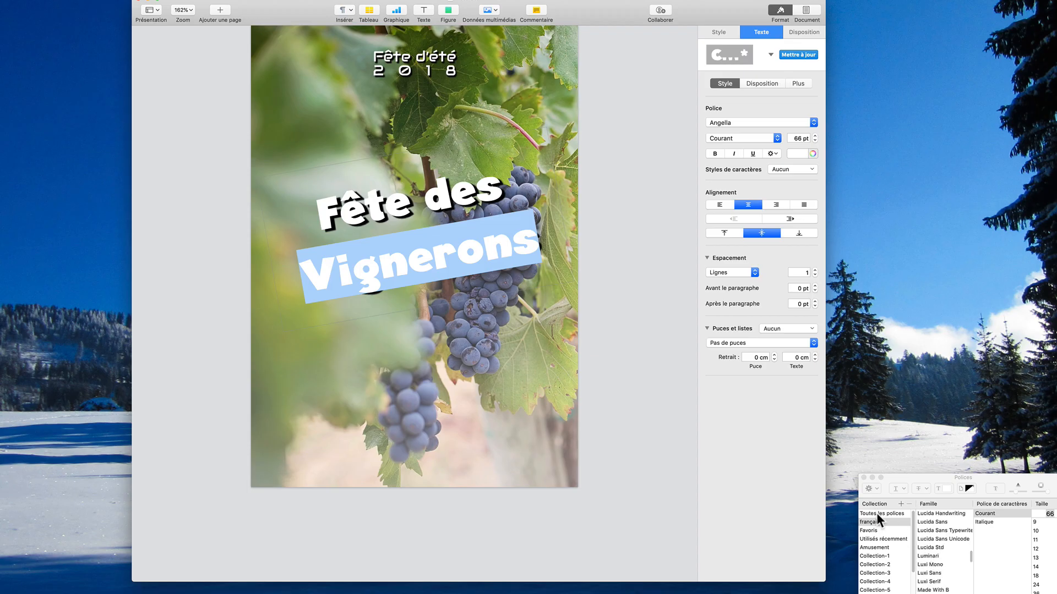
Step: Find LittleBird among all installed fonts, apply it to the title word "Vignerons", and deselect the text
left_click(876, 513)
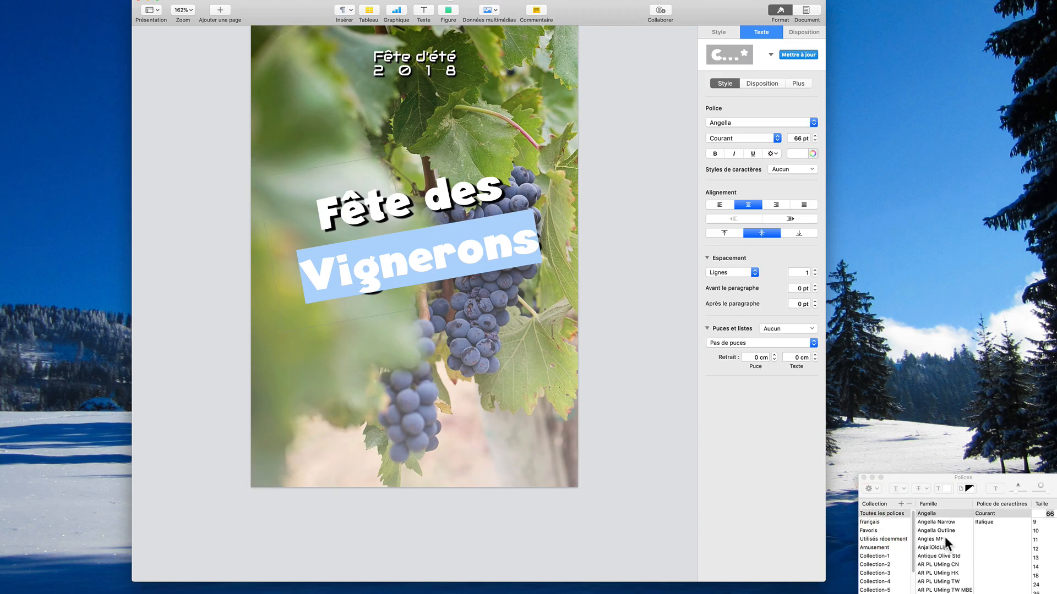
scroll(944, 537, "down", 10)
scroll(945, 537, "down", 15)
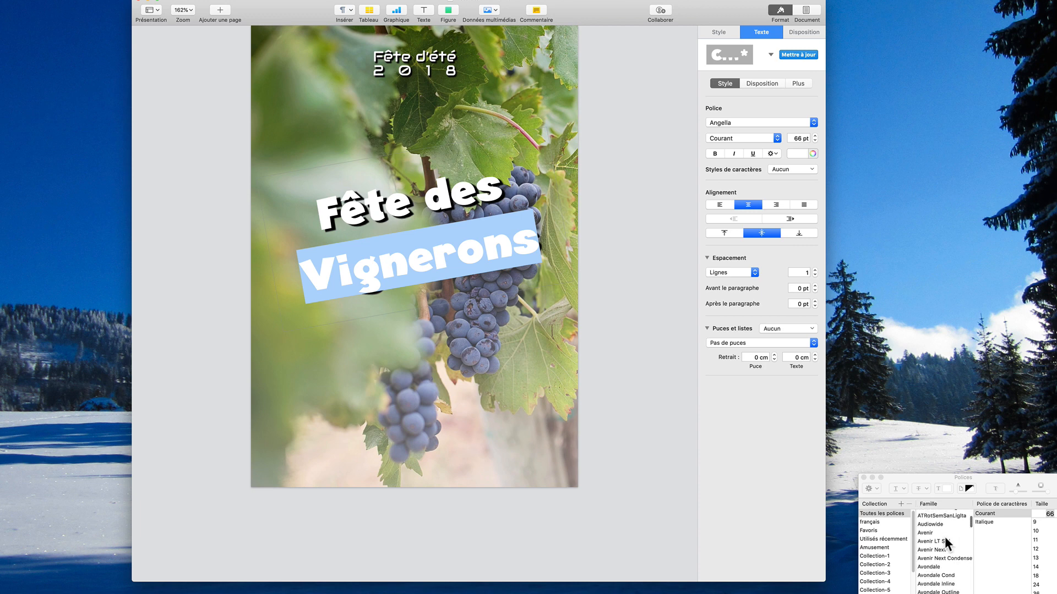
scroll(944, 537, "down", 20)
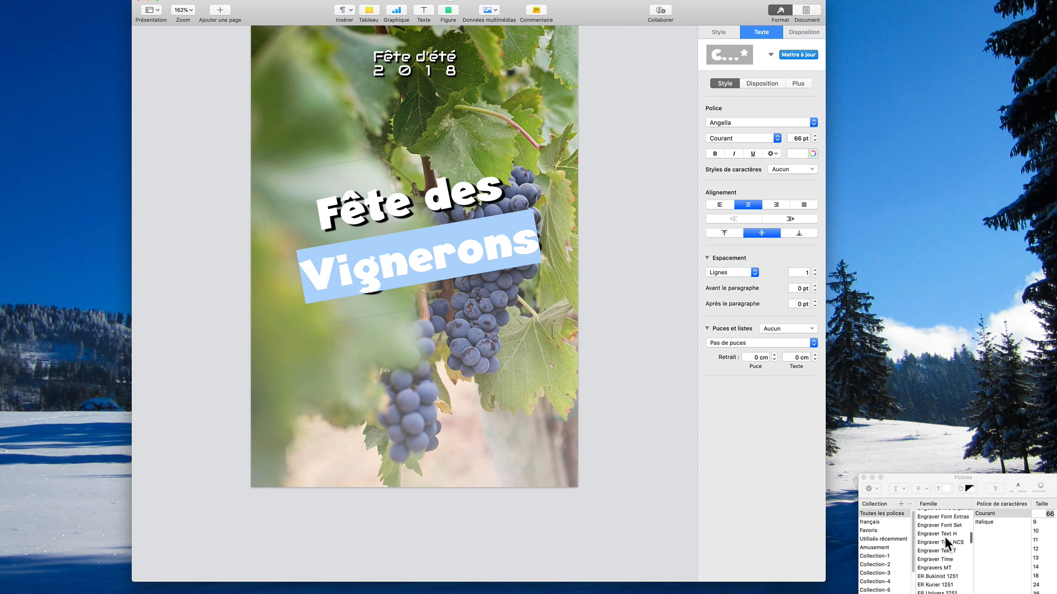
scroll(945, 536, "up", 5)
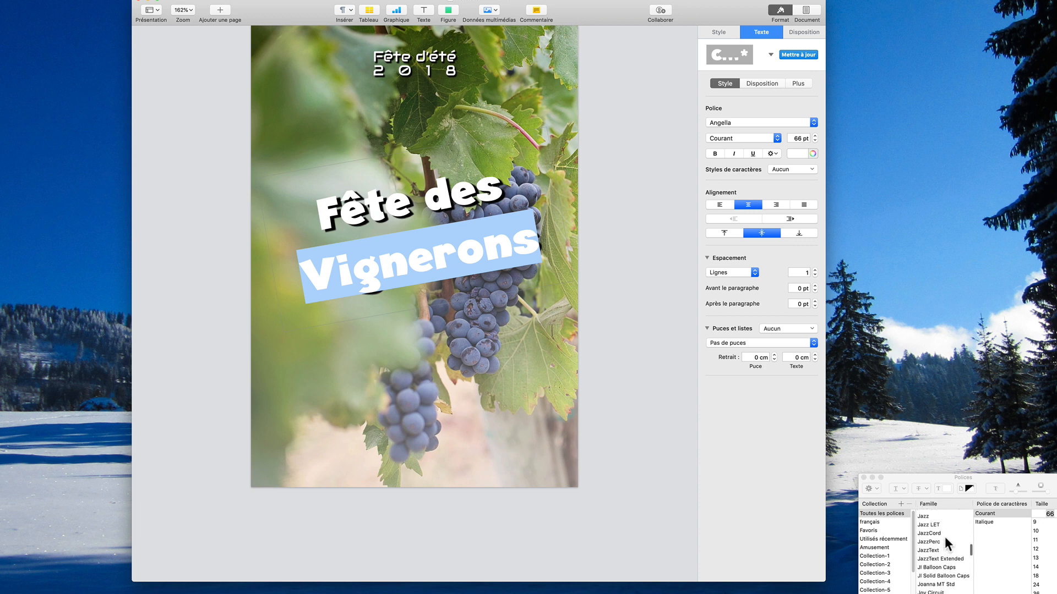
scroll(945, 537, "down", 5)
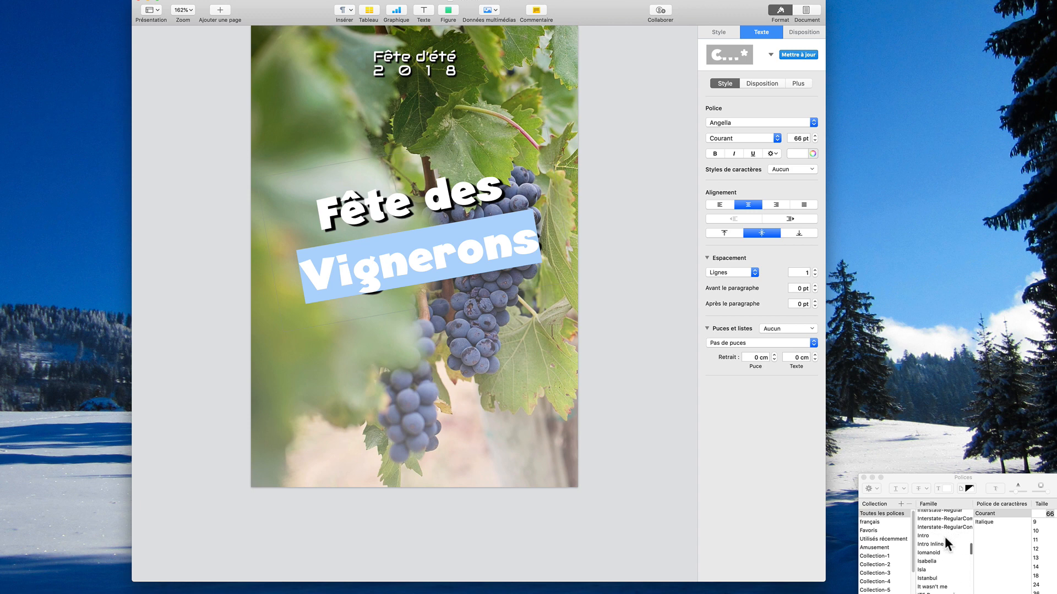
scroll(944, 536, "down", 10)
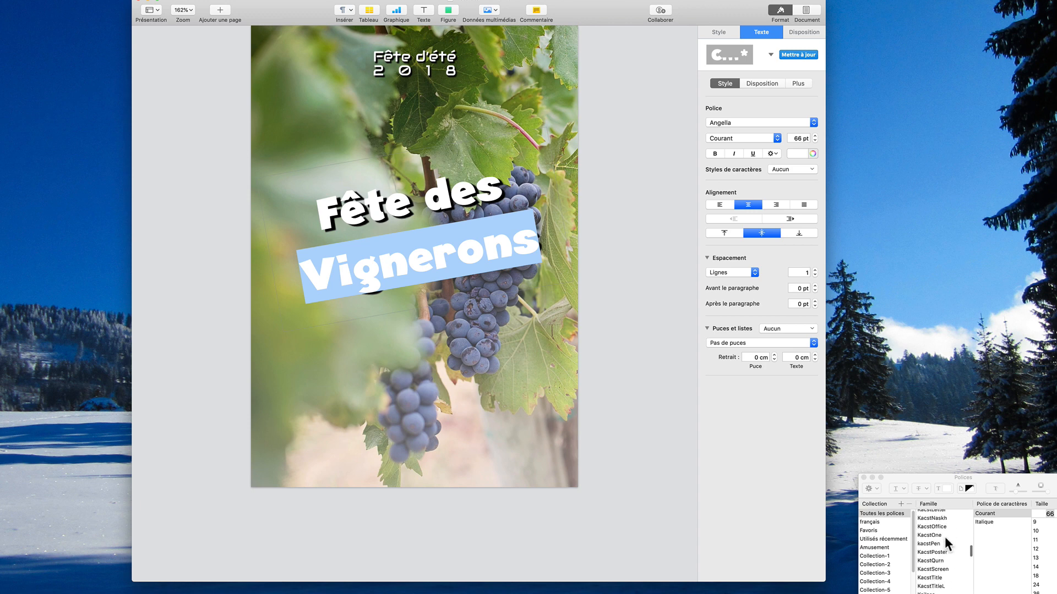
scroll(944, 536, "down", 8)
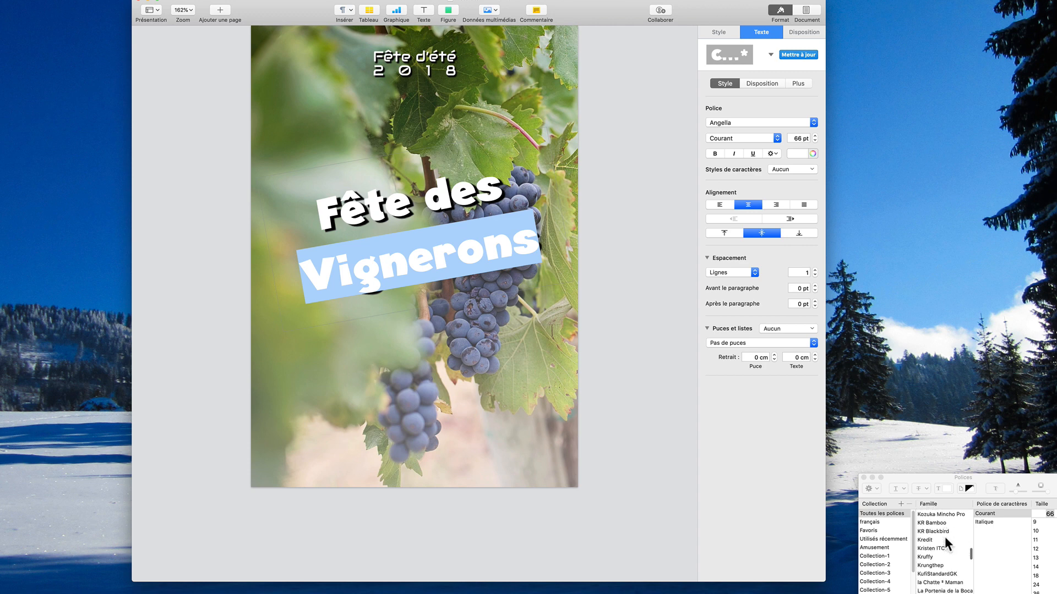
scroll(944, 536, "down", 3)
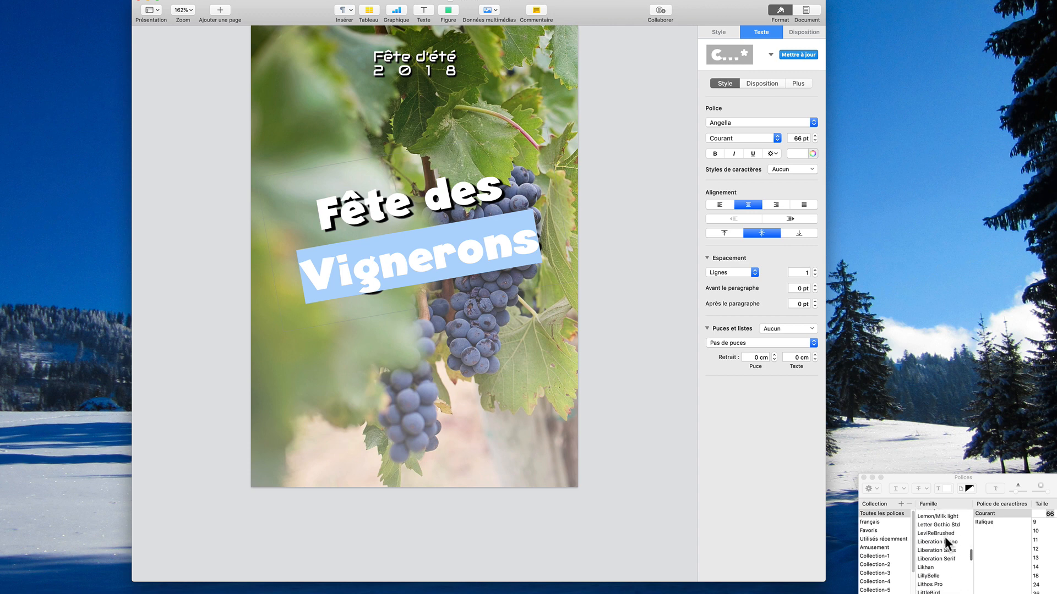
left_click(934, 567)
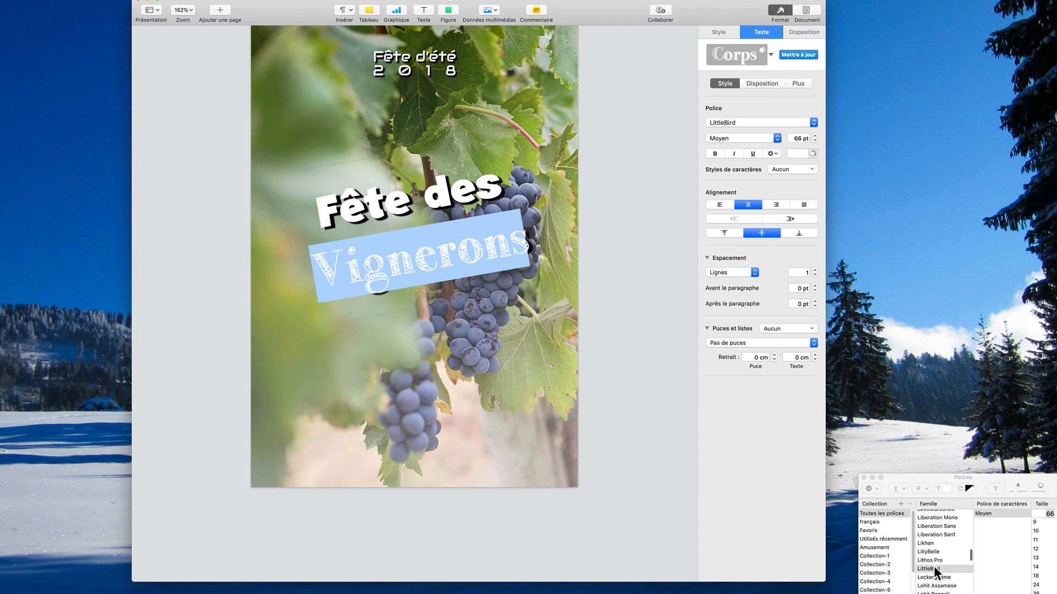
left_click(661, 441)
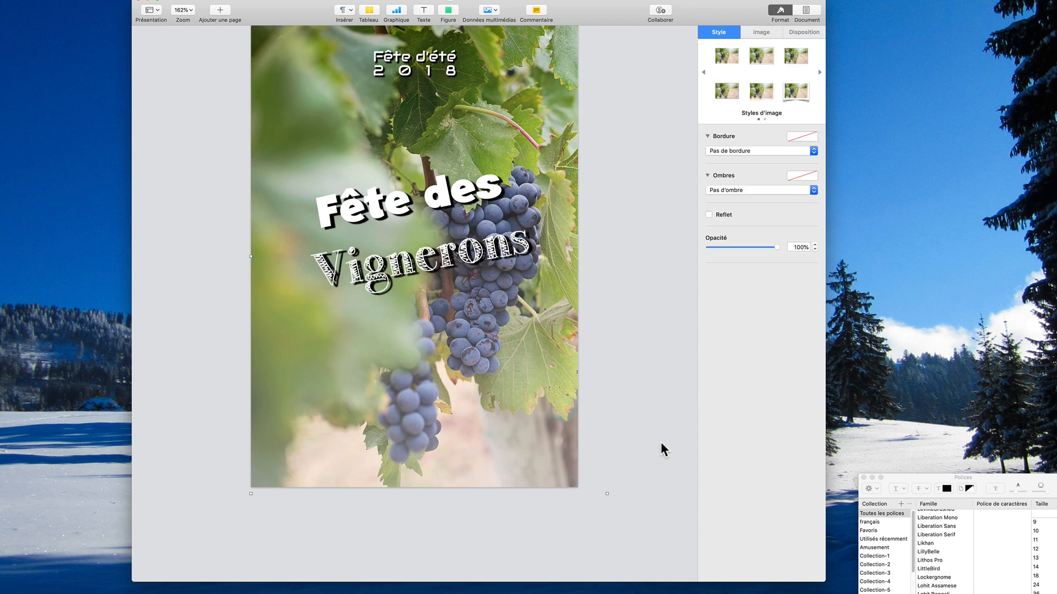
Step: Reselect the word "Vignerons" and look through the font list, leaving its font unchanged
left_click(438, 235)
left_click(430, 251)
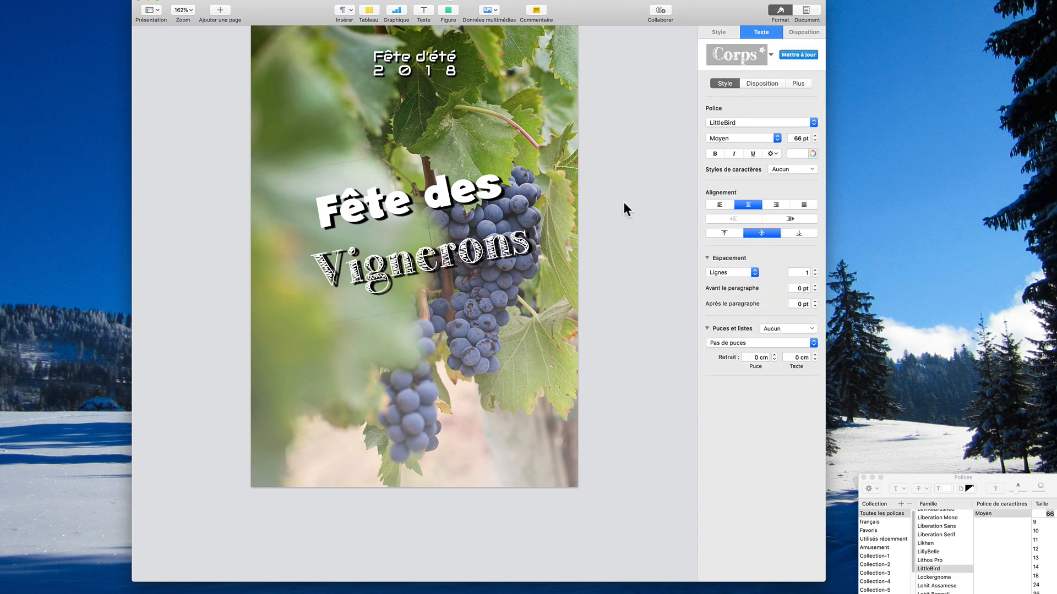
left_click(741, 123)
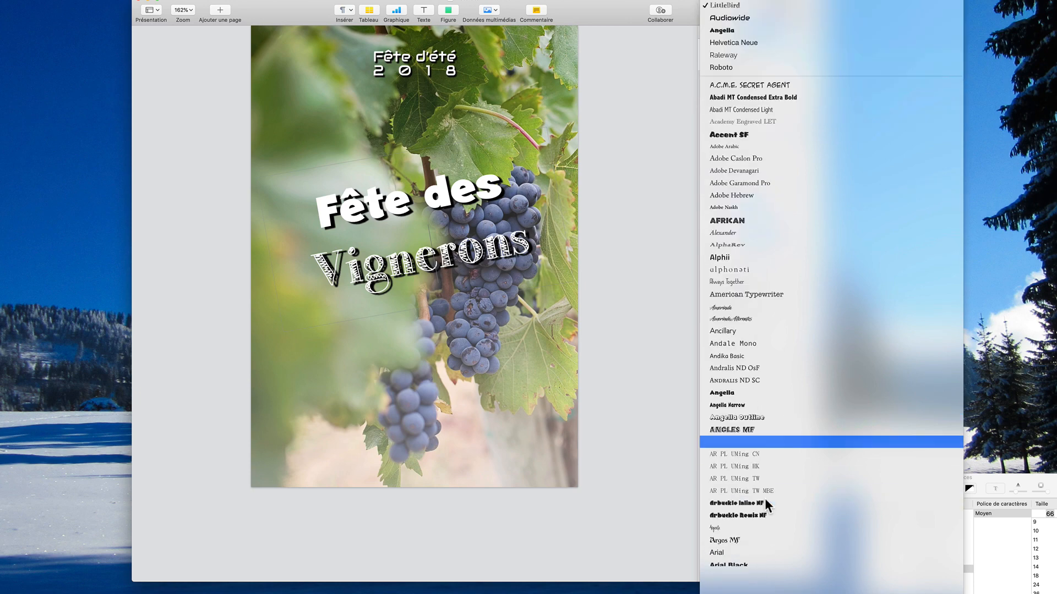
scroll(764, 497, "down", 20)
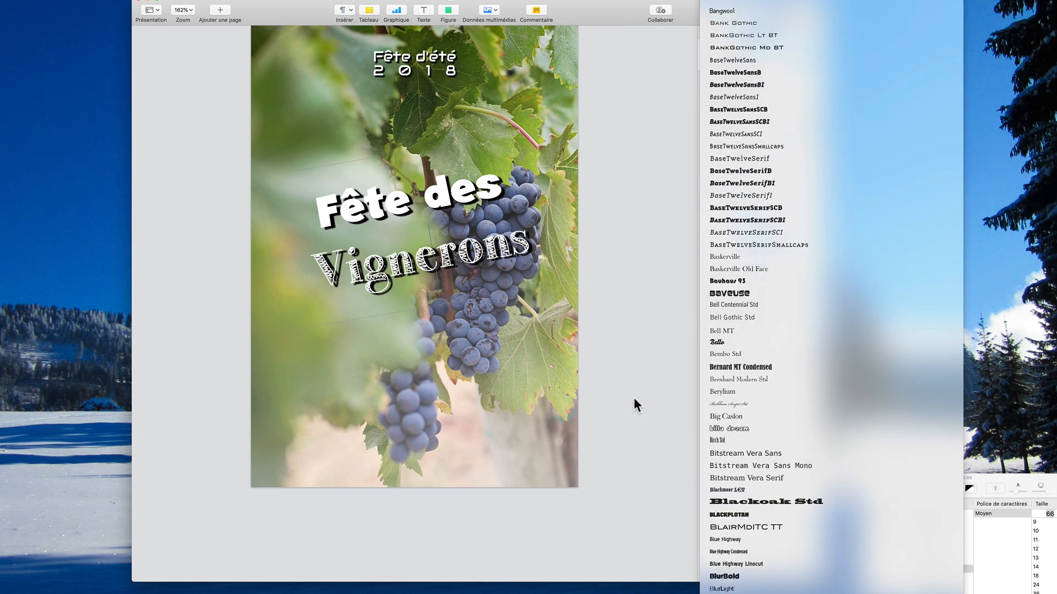
left_click(633, 397)
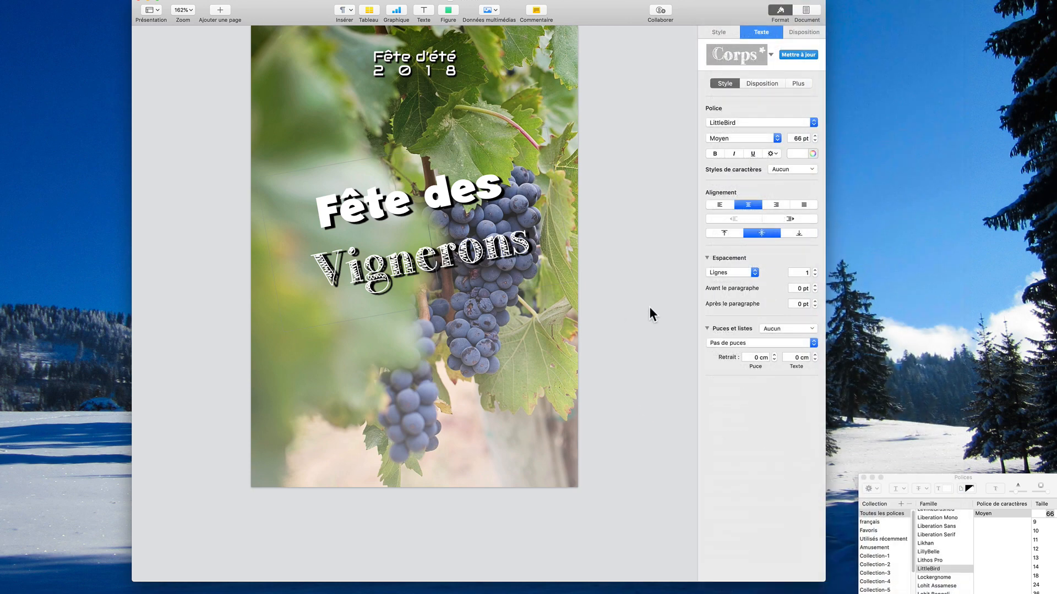
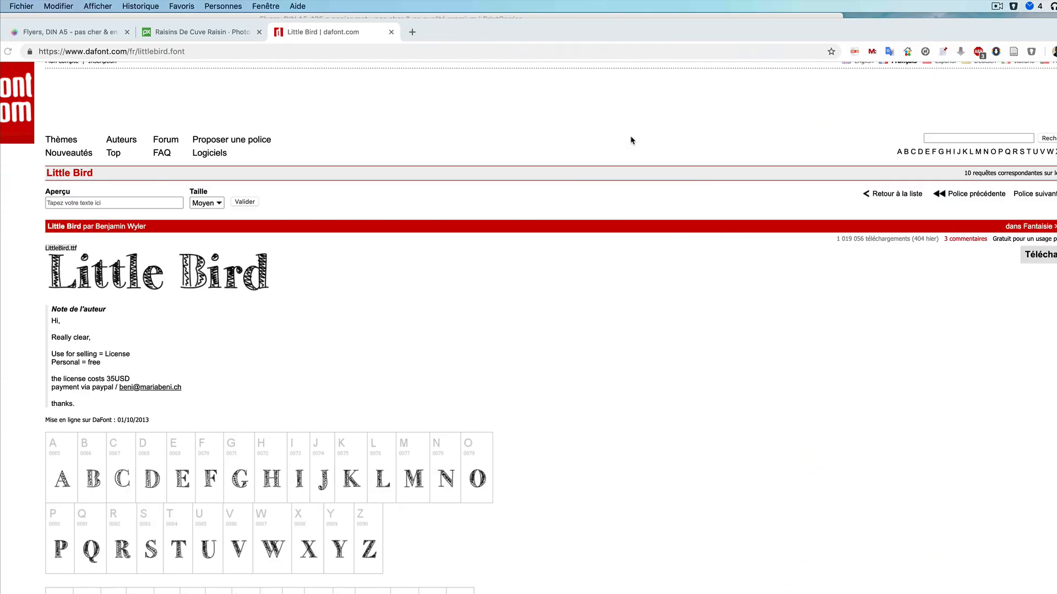
Step: Switch to Chrome, search Google for "soleil clipart" in a new tab, and show the image results
left_click(473, 32)
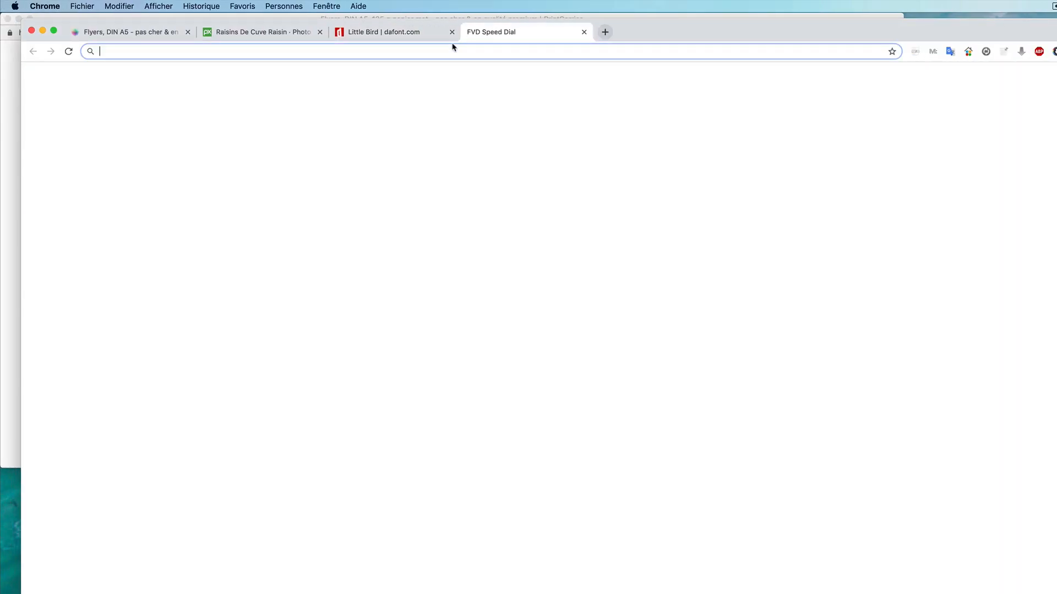
type("soleil")
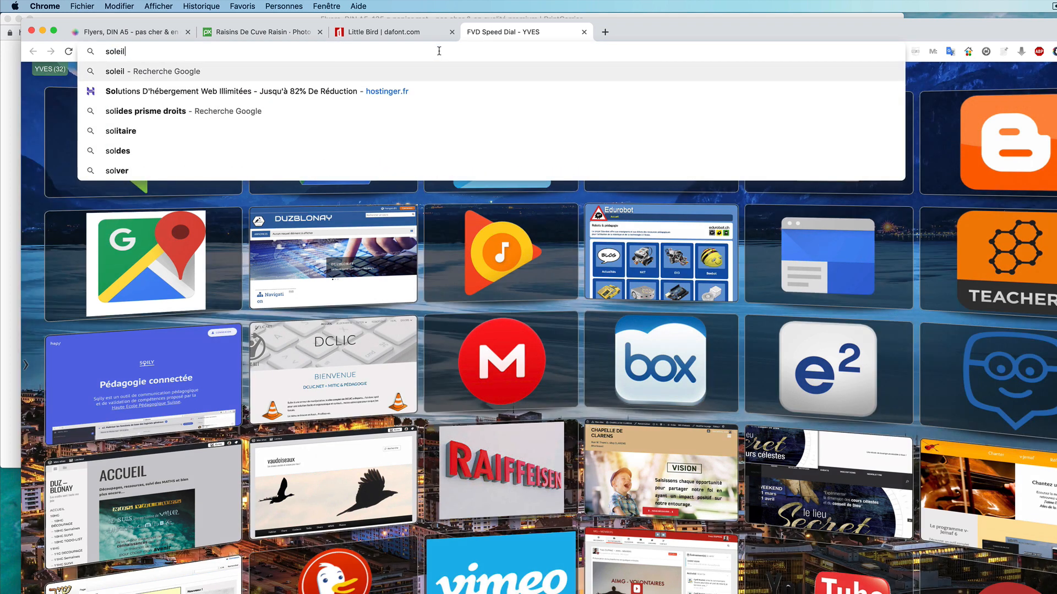
type(" clipart")
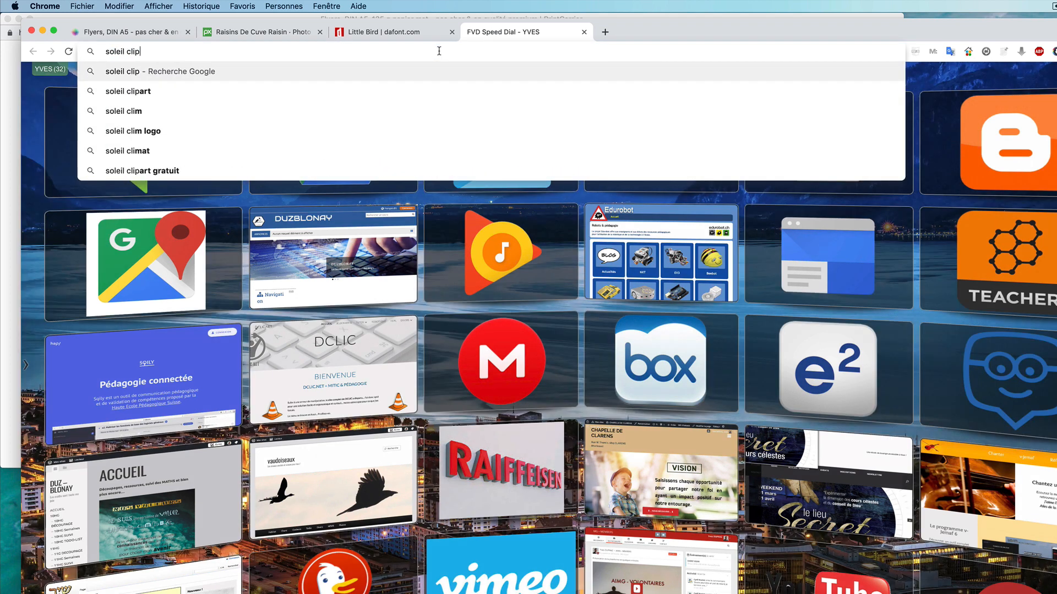
key("Return")
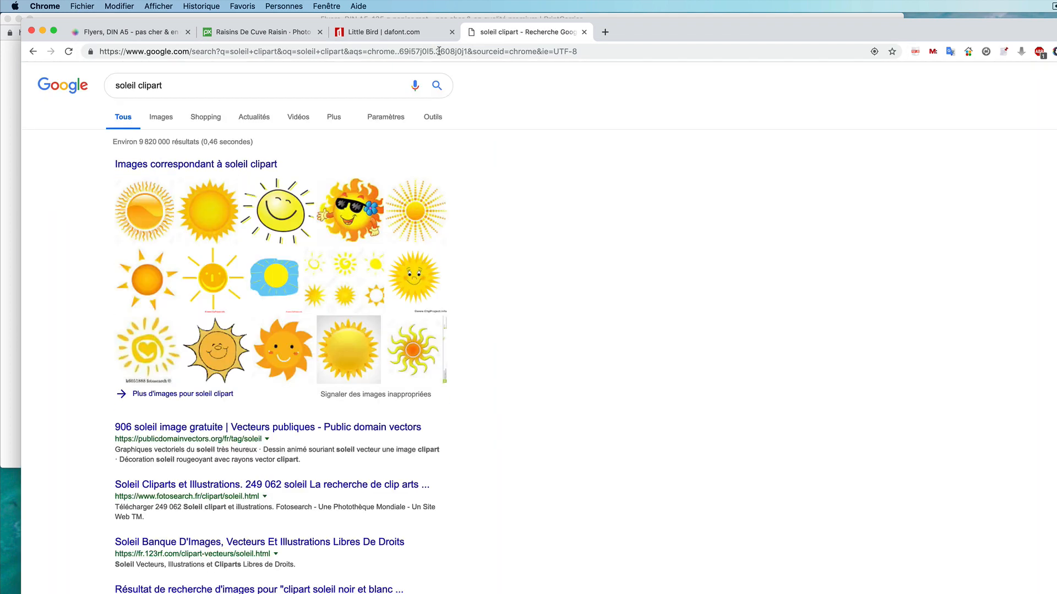
left_click(253, 163)
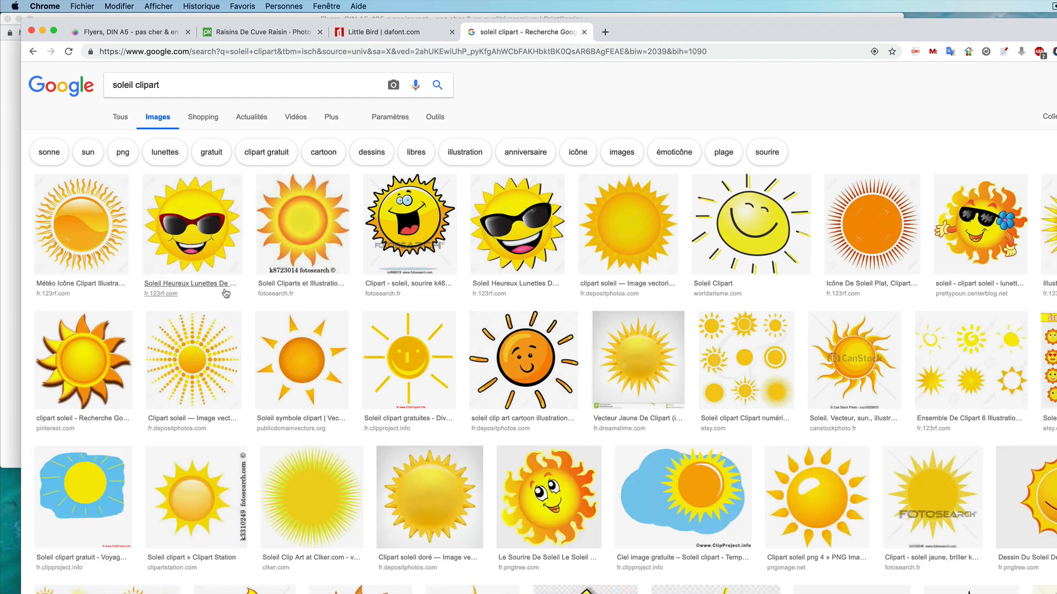
Step: Preview several sun cliparts in the image results and open the smiling cartoon sun from Pngtree
left_click(512, 342)
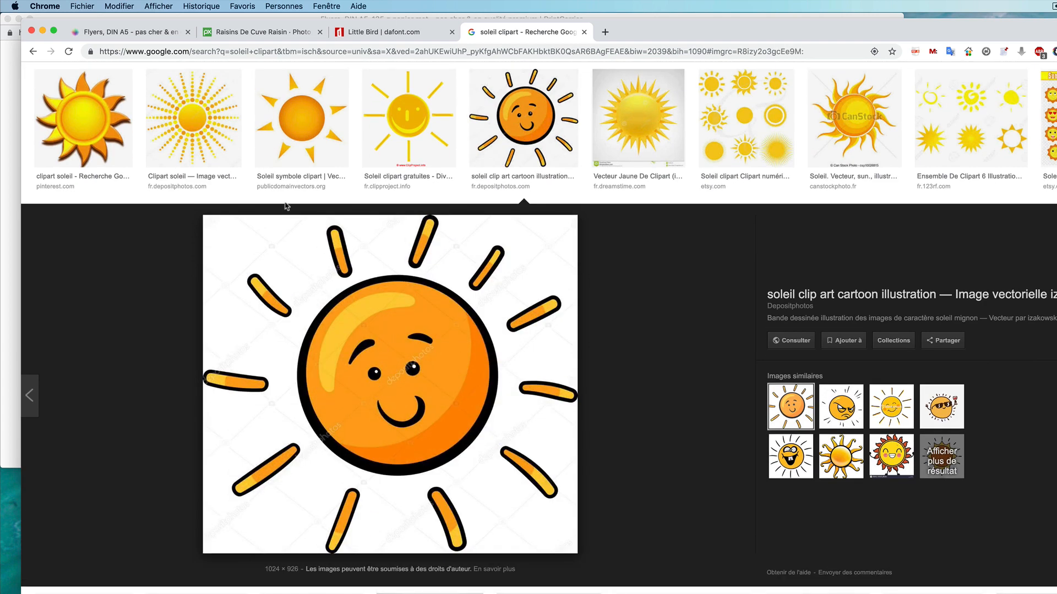
left_click(105, 122)
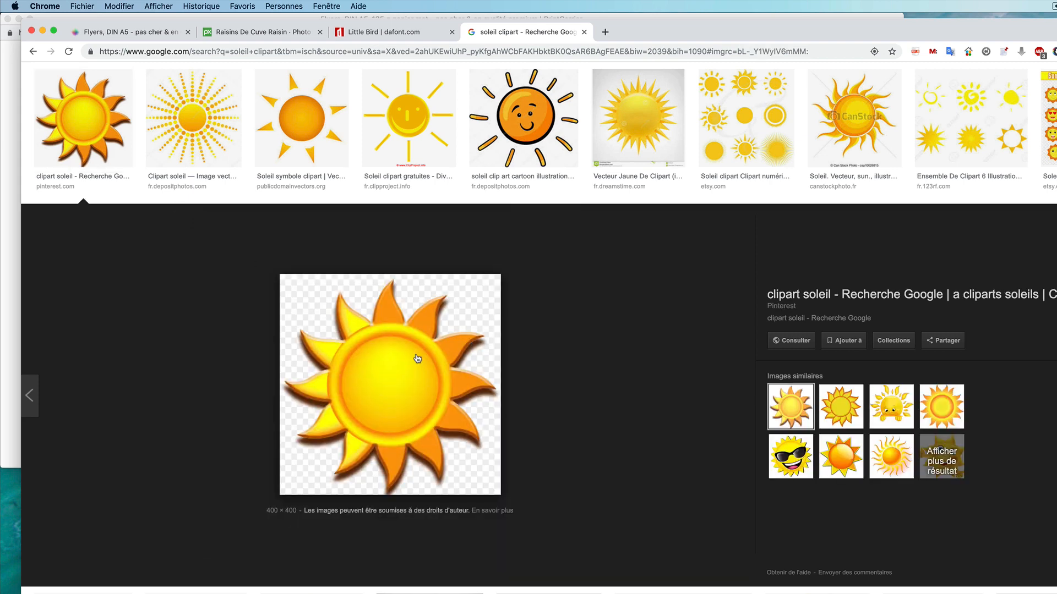
scroll(417, 359, "down", 3)
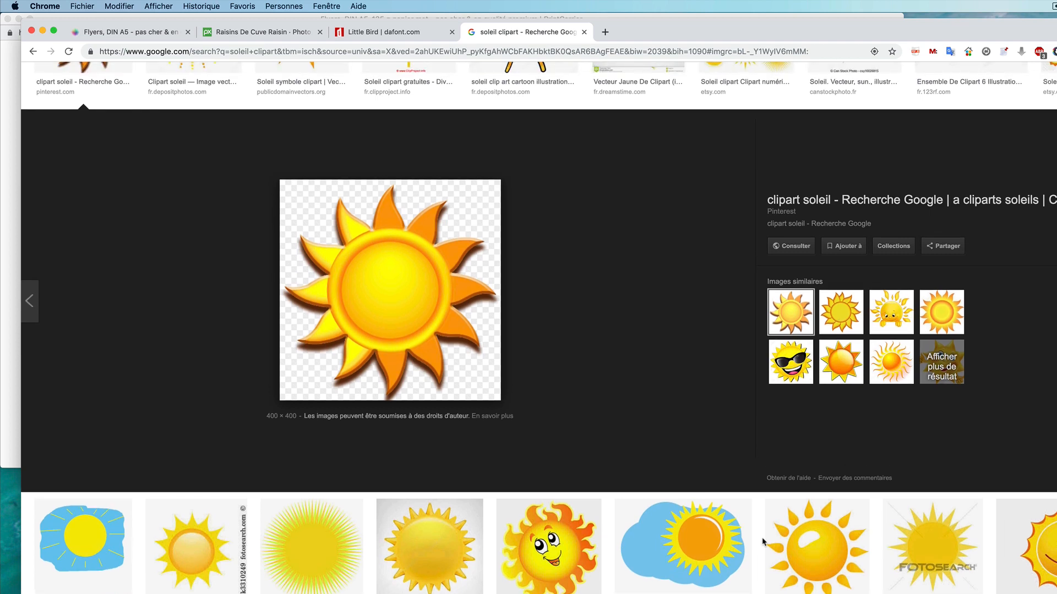
left_click(807, 538)
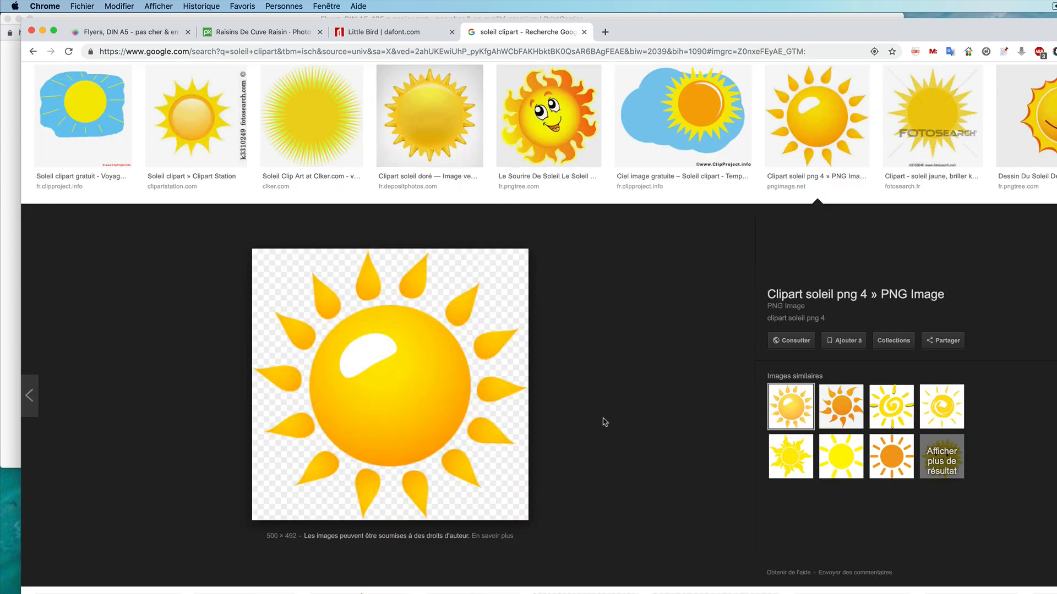
scroll(606, 423, "down", 1)
left_click(790, 439)
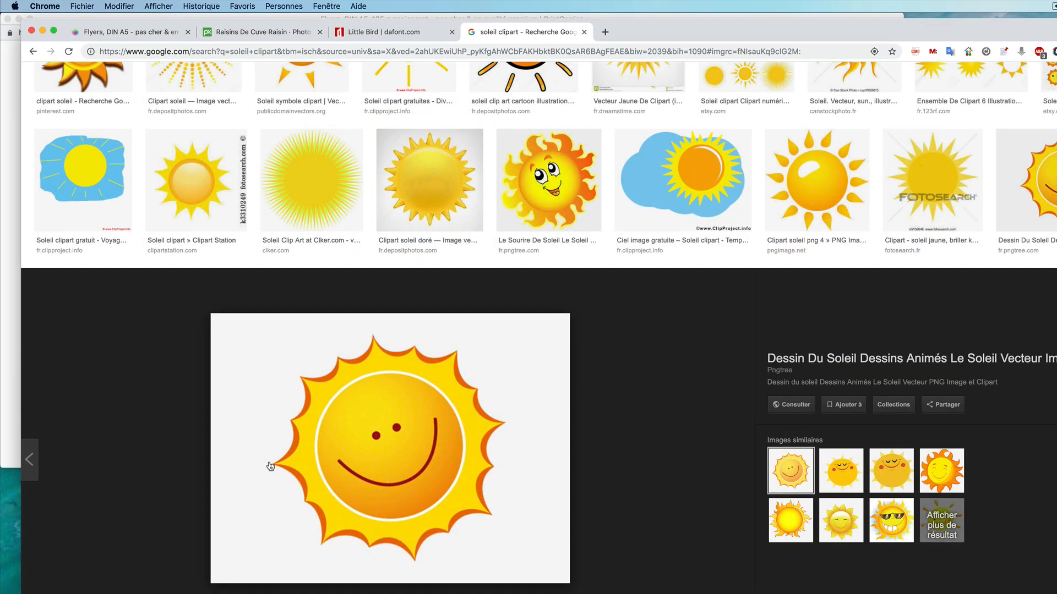
Step: Save the smiling sun image to the Bureau folder as soleil.jpg
right_click(276, 466)
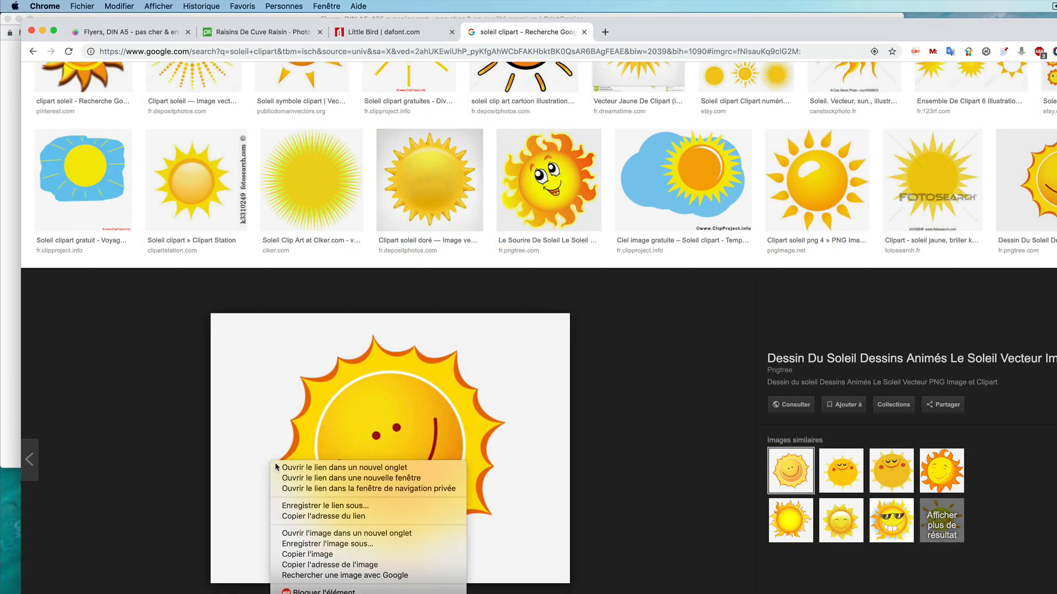
left_click(317, 544)
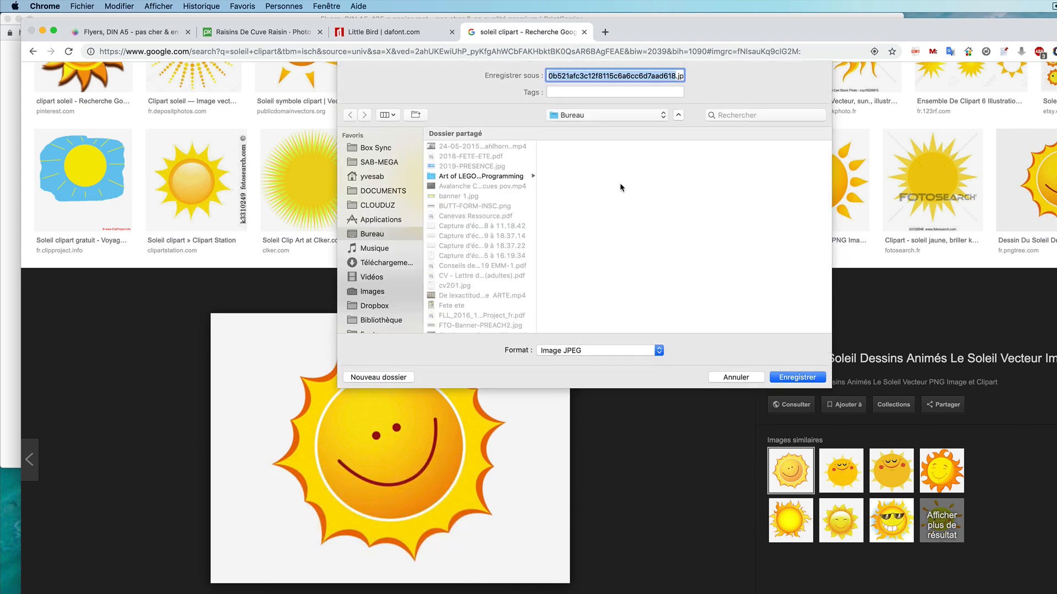
type("soleil.jpg")
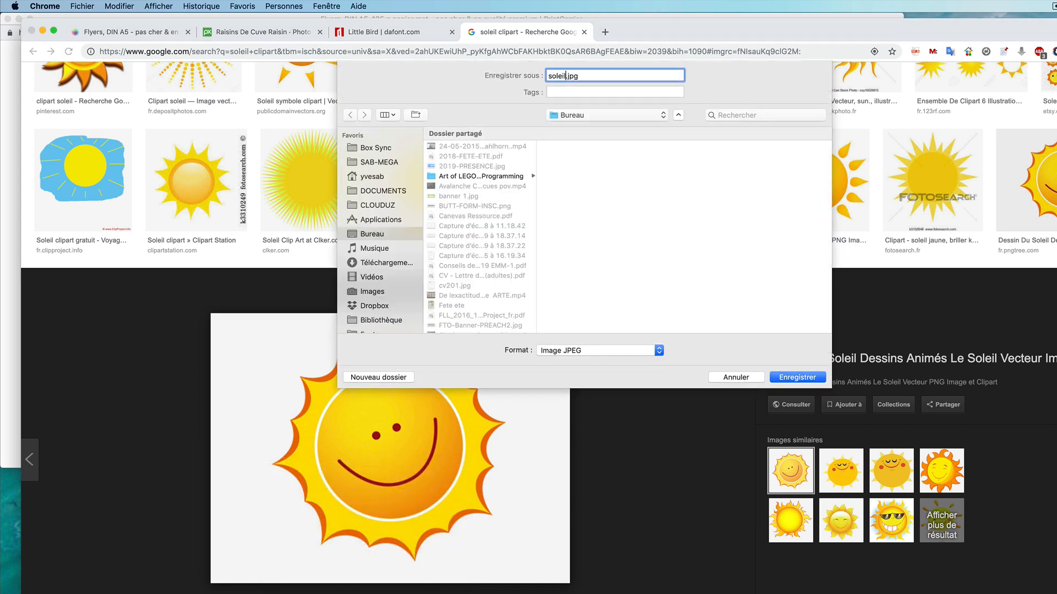
left_click(791, 378)
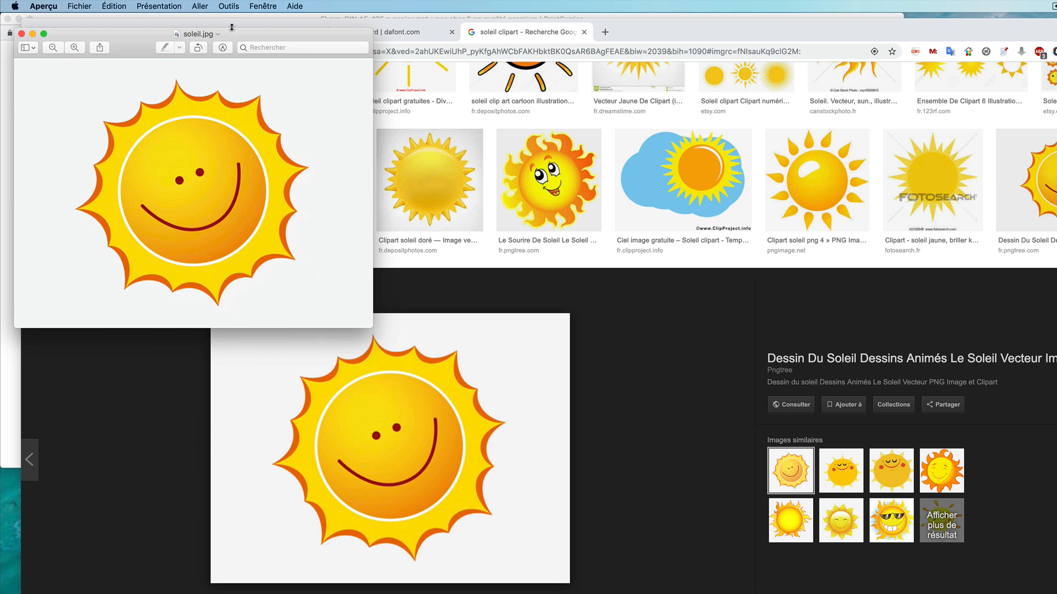
Step: In Aperçu, remove the background around the sun in soleil.jpg with Instant Alpha and convert the document to PNG
left_click_drag(372, 327, 589, 410)
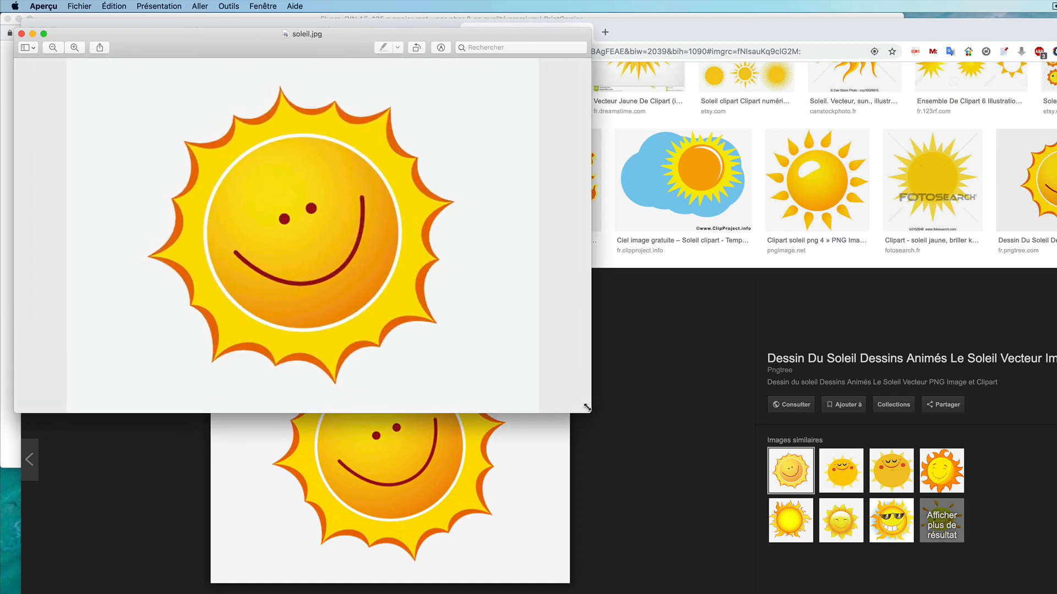
left_click(440, 48)
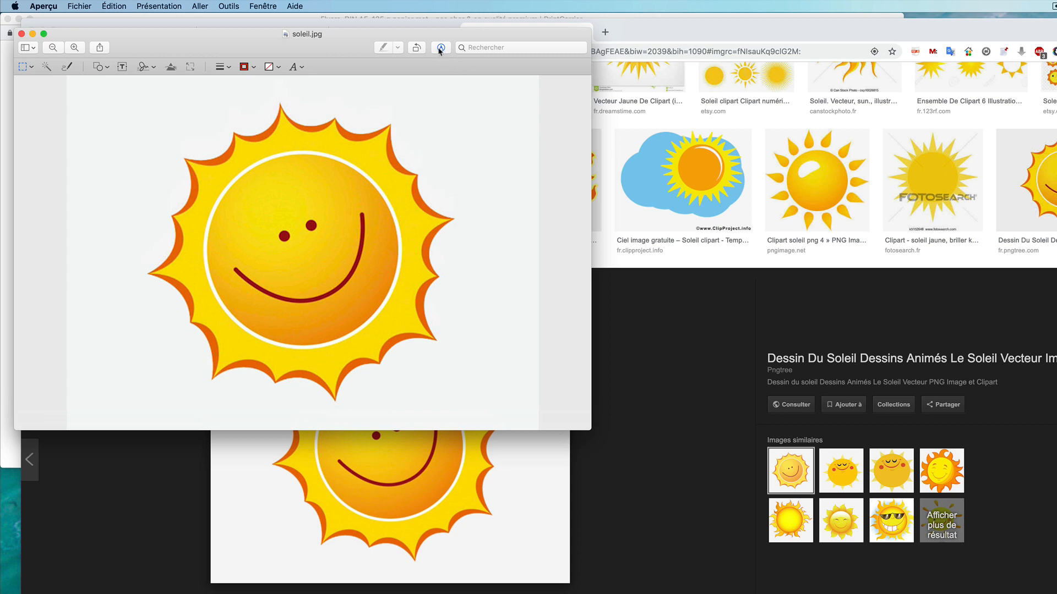
left_click(48, 67)
left_click_drag(122, 134, 135, 157)
key("Delete")
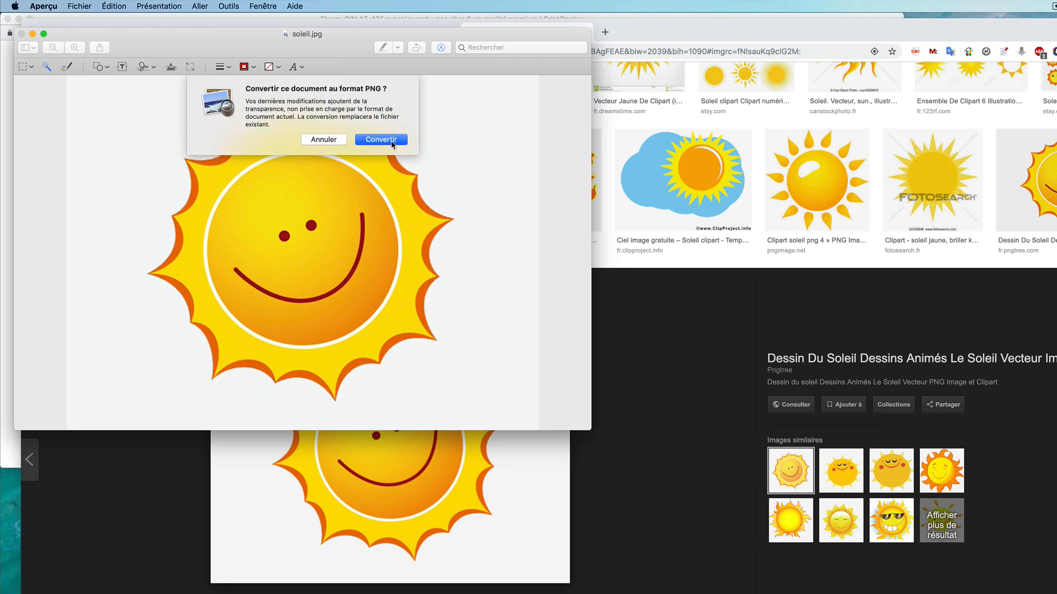
left_click(392, 142)
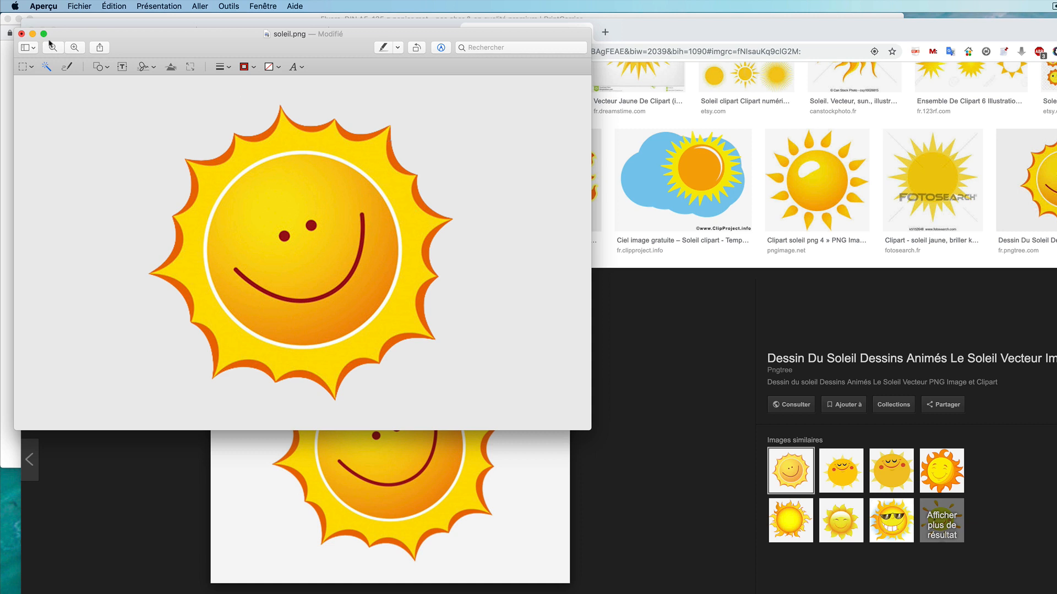
Step: Crop soleil.png to a rectangular selection closely around the whole sun, save the file and quit Aperçu
left_click(23, 67)
left_click_drag(86, 110, 349, 369)
left_click_drag(304, 259, 344, 247)
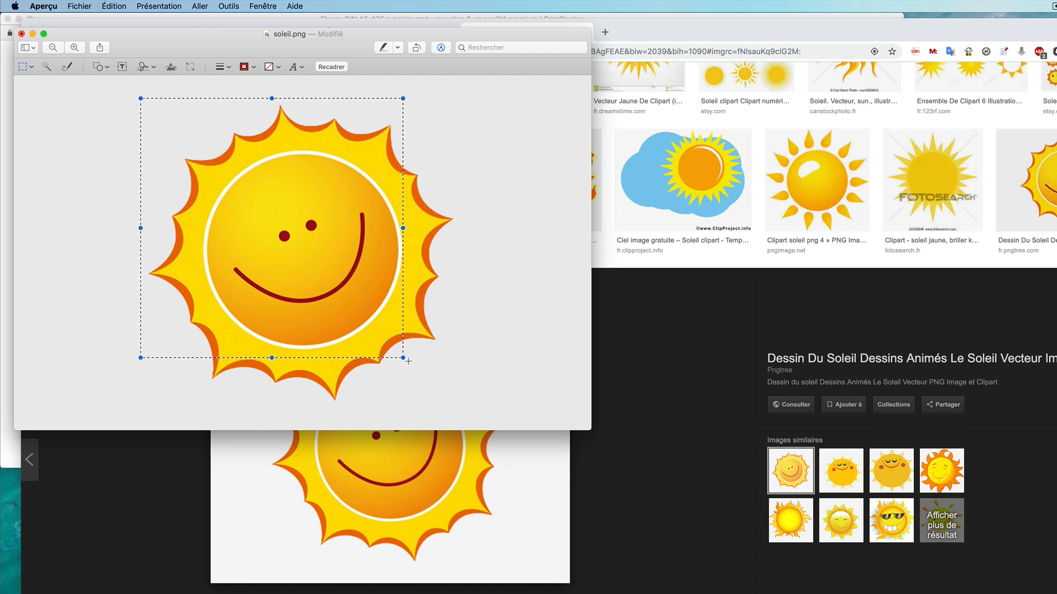
left_click_drag(403, 358, 459, 409)
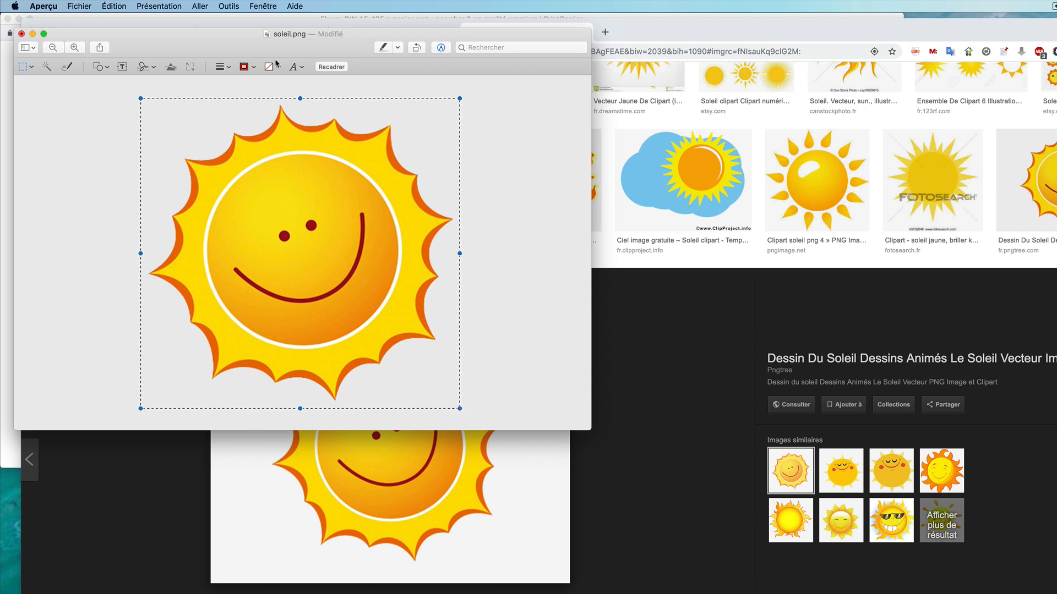
left_click(229, 6)
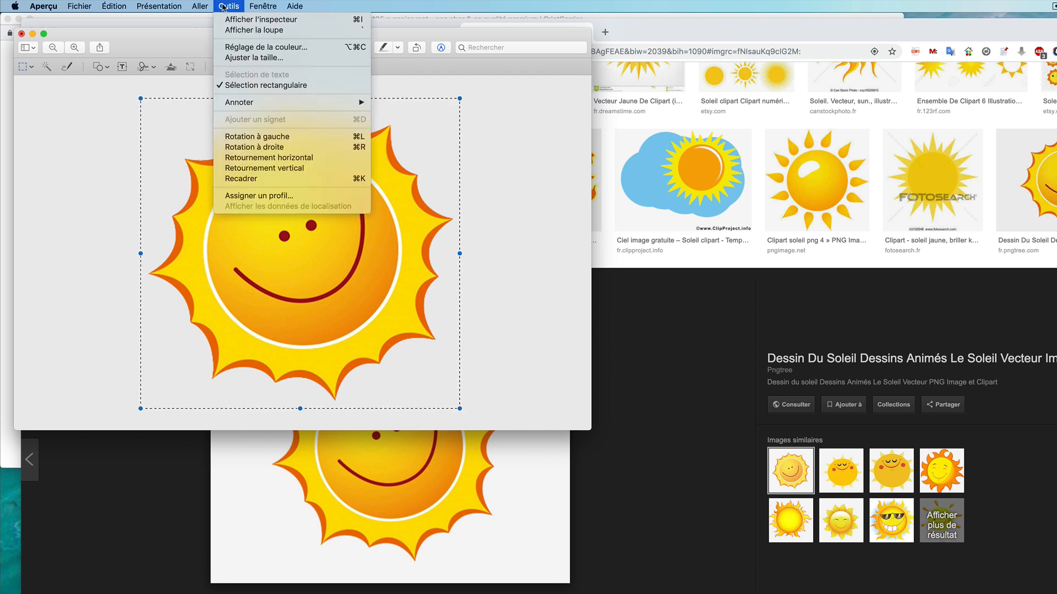
left_click(229, 177)
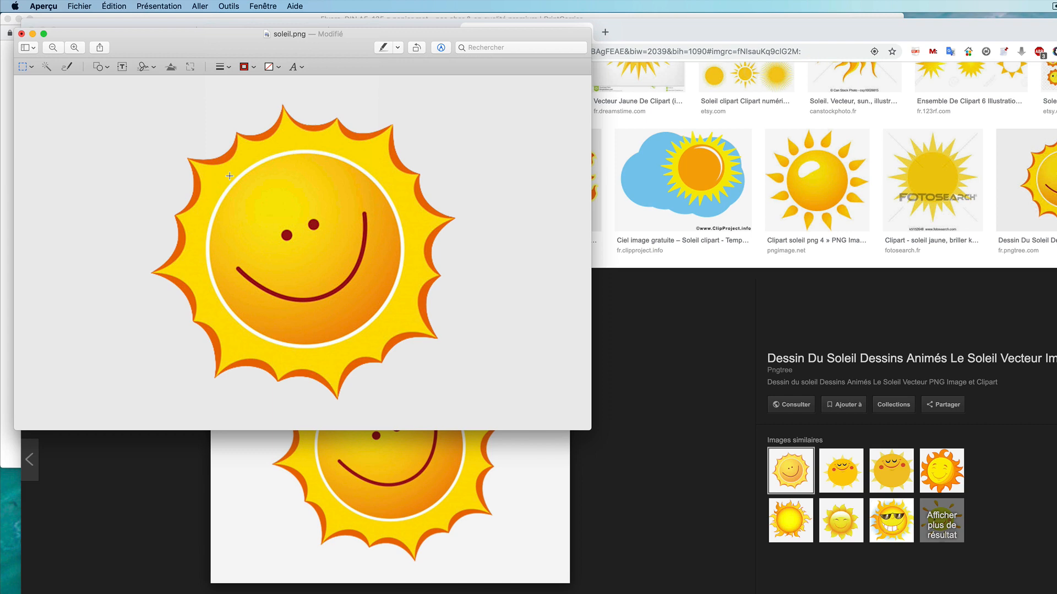
key("super+s")
key("super+q")
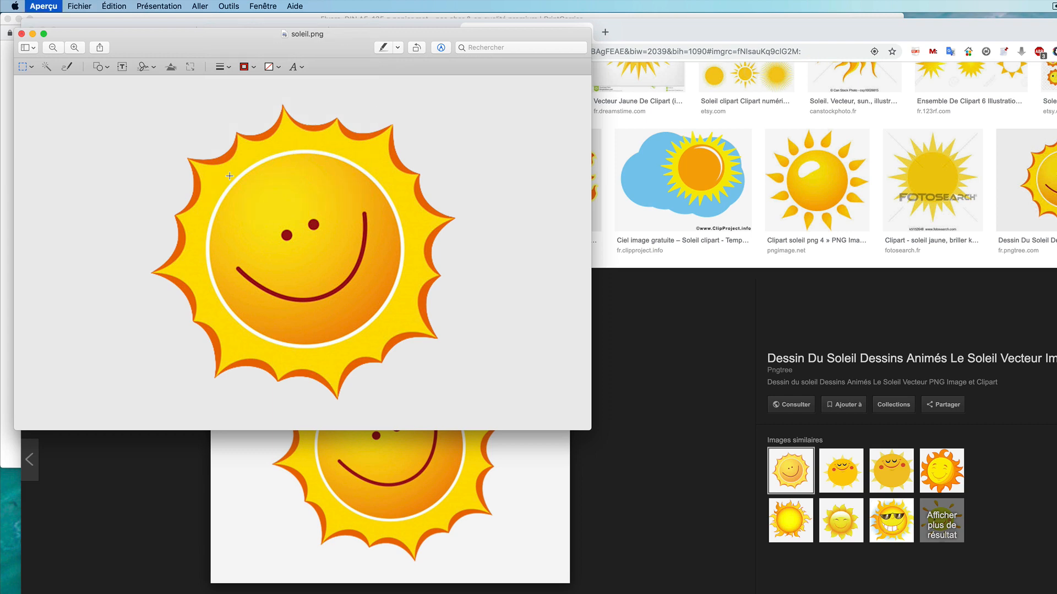
Step: Switch to the Fete ete document in Pages and insert soleil.png from the Bureau folder
key("ctrl+Right")
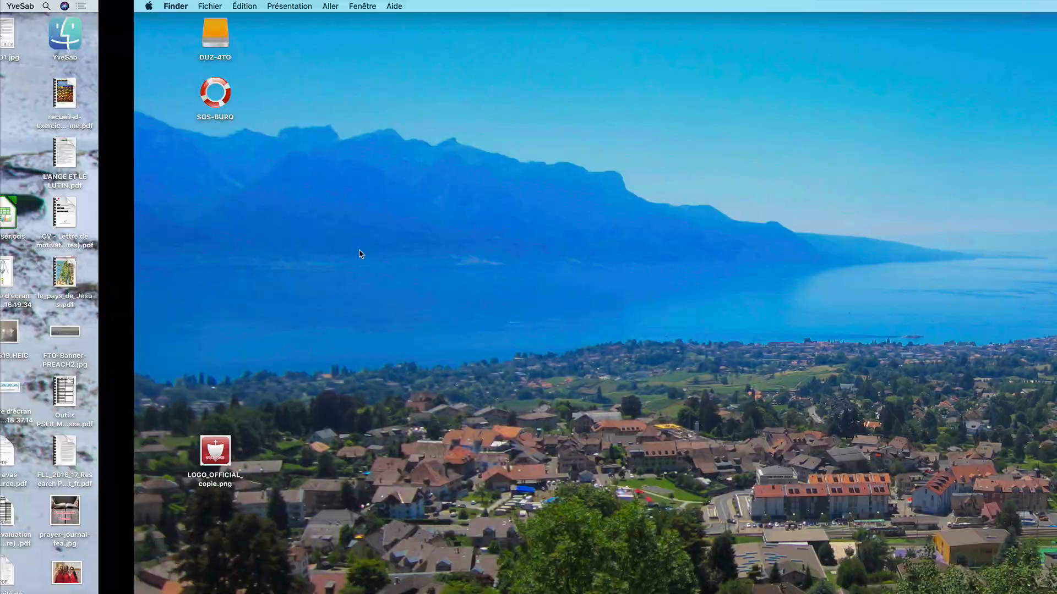
key("ctrl+Right")
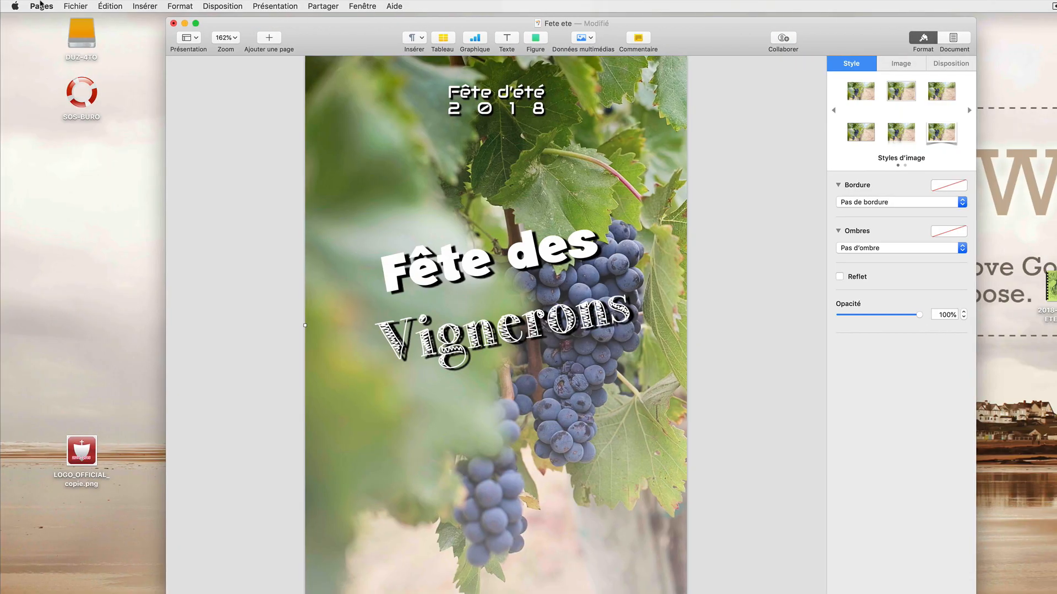
left_click(143, 8)
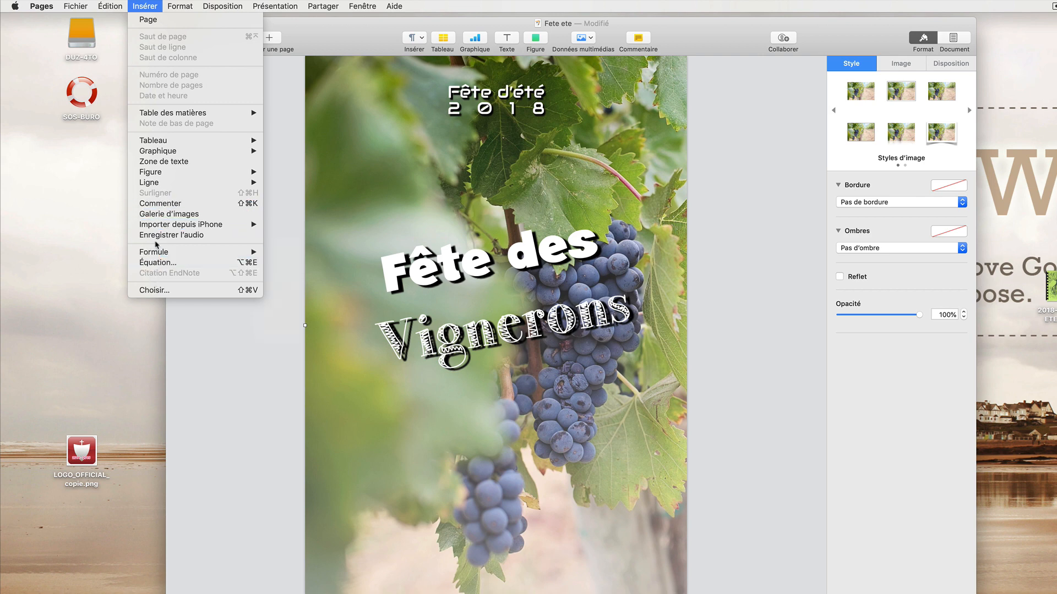
mouse_move(110, 7)
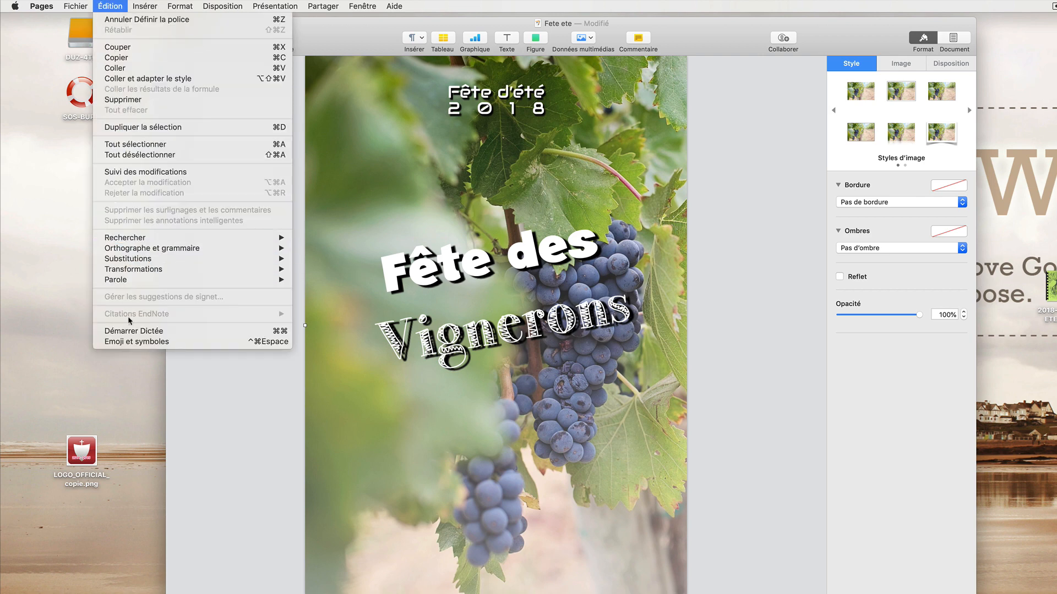
mouse_move(145, 7)
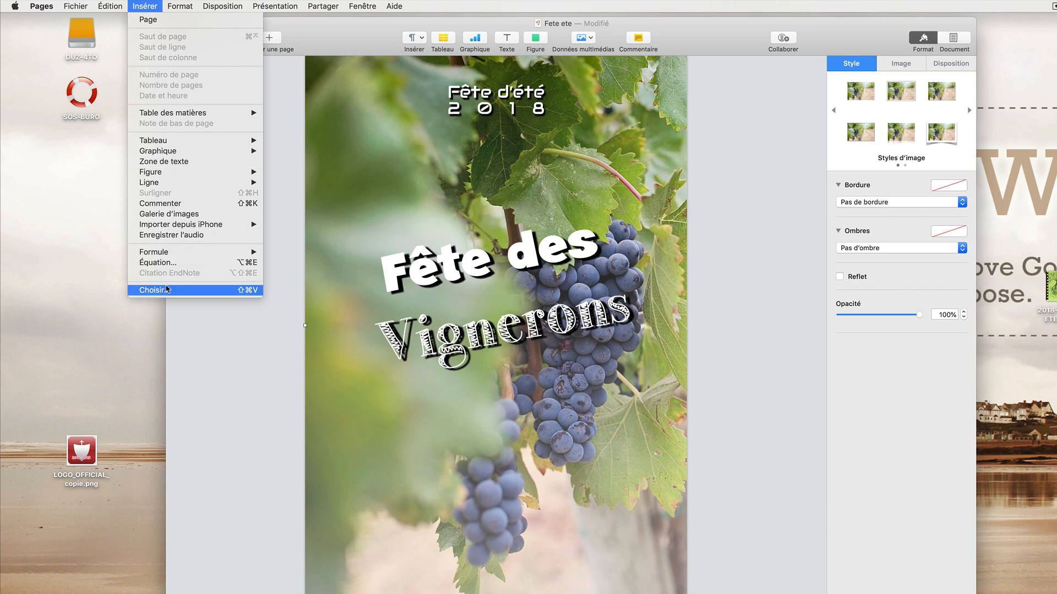
left_click(167, 290)
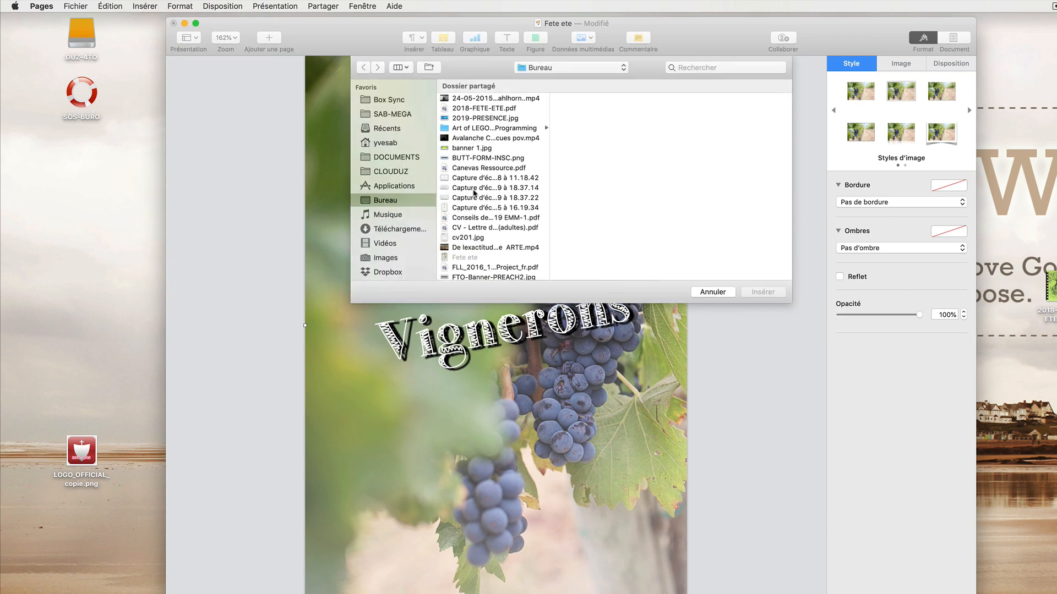
scroll(467, 182, "down", 5)
scroll(468, 182, "down", 8)
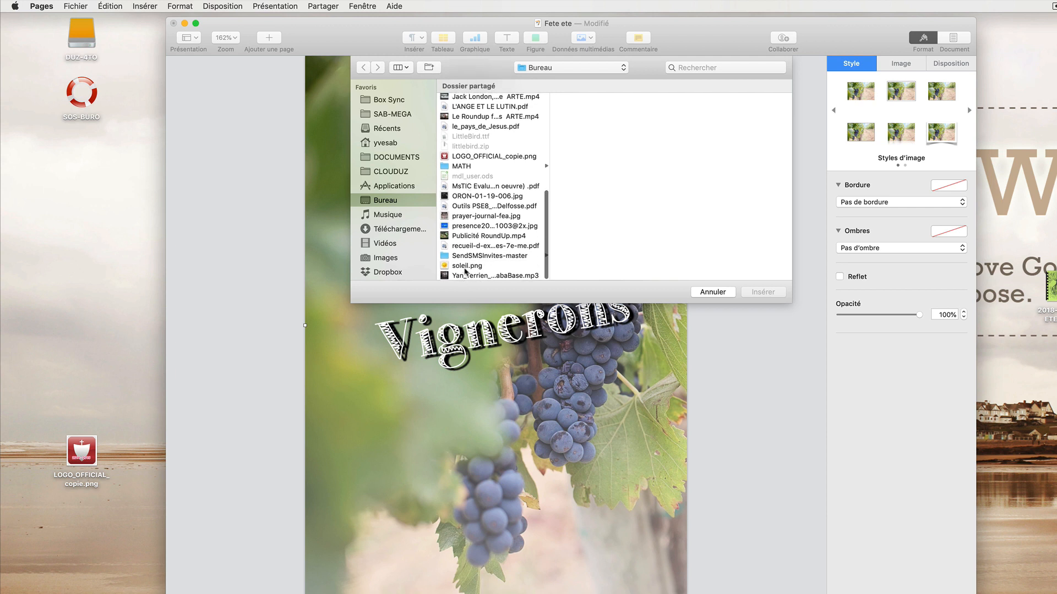
left_click(467, 265)
left_click(762, 292)
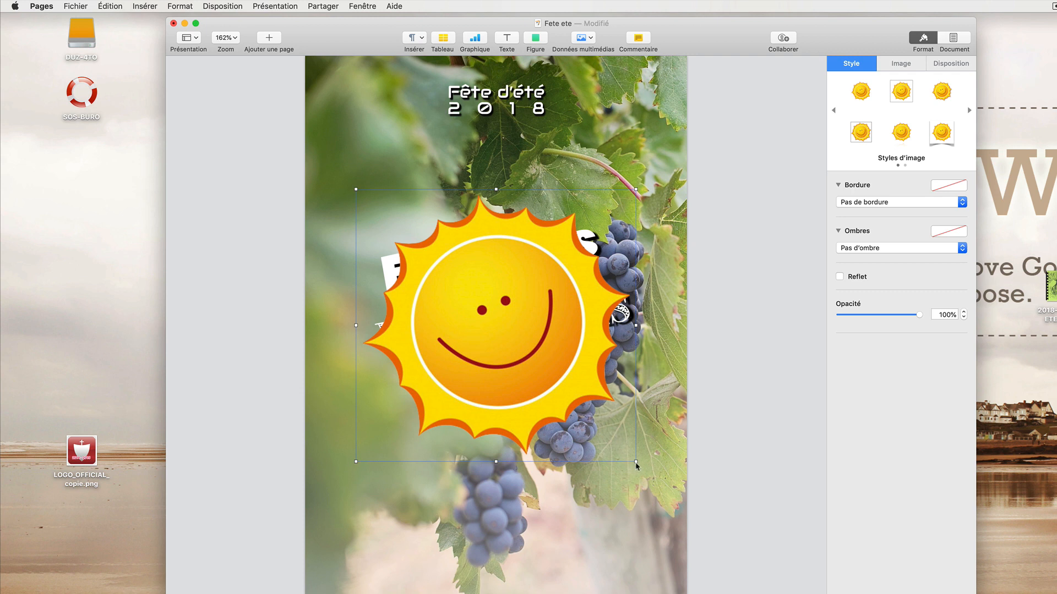
Step: Shrink the sun to about 5.72 × 5.56 cm and place it near the flyer's upper-left corner, overlapping the "Fête d'été 2018" text
left_click_drag(636, 465, 460, 298)
left_click_drag(418, 242, 372, 101)
left_click_drag(423, 168, 440, 195)
mouse_move(405, 160)
left_mouse_down()
mouse_move(392, 166)
mouse_move(349, 105)
mouse_move(409, 162)
mouse_move(397, 159)
mouse_move(410, 164)
mouse_move(419, 151)
left_mouse_up()
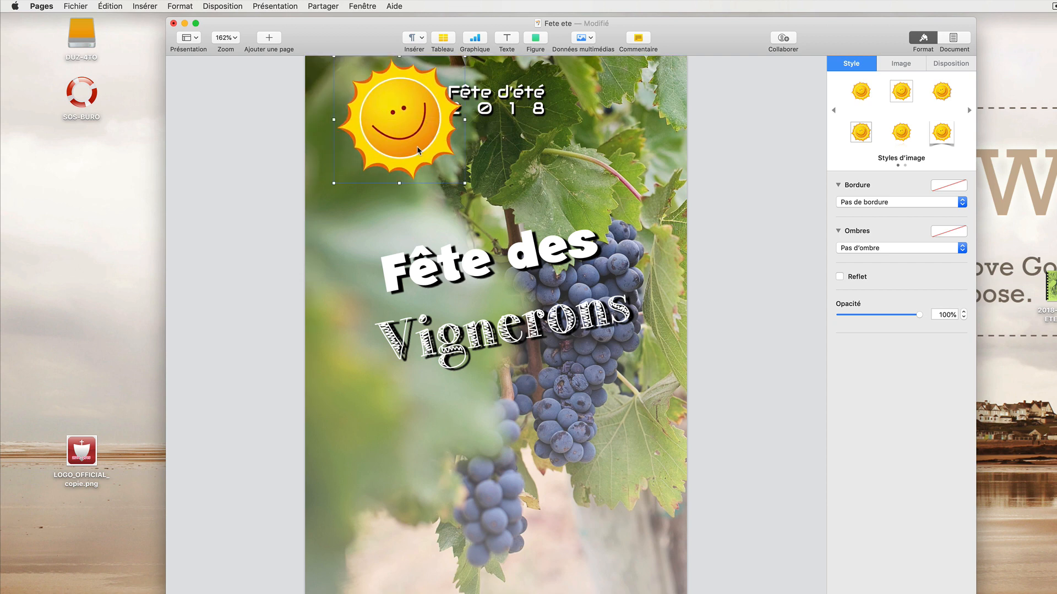
left_click_drag(465, 185, 473, 205)
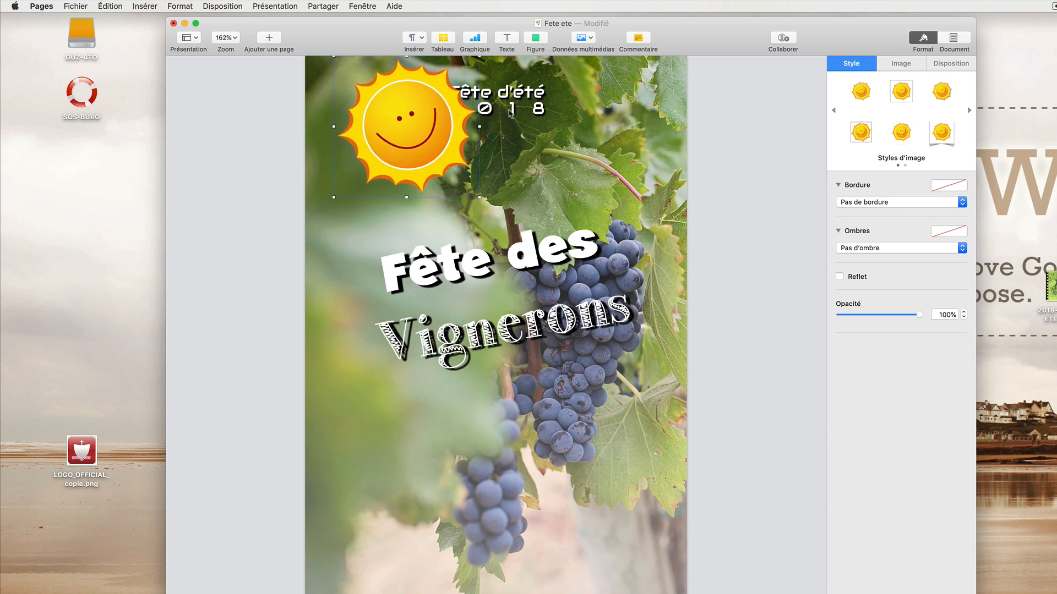
Step: Send the sun backward by levels until it sits behind the "Fête d'été 2018" text, and deselect it
left_click(940, 65)
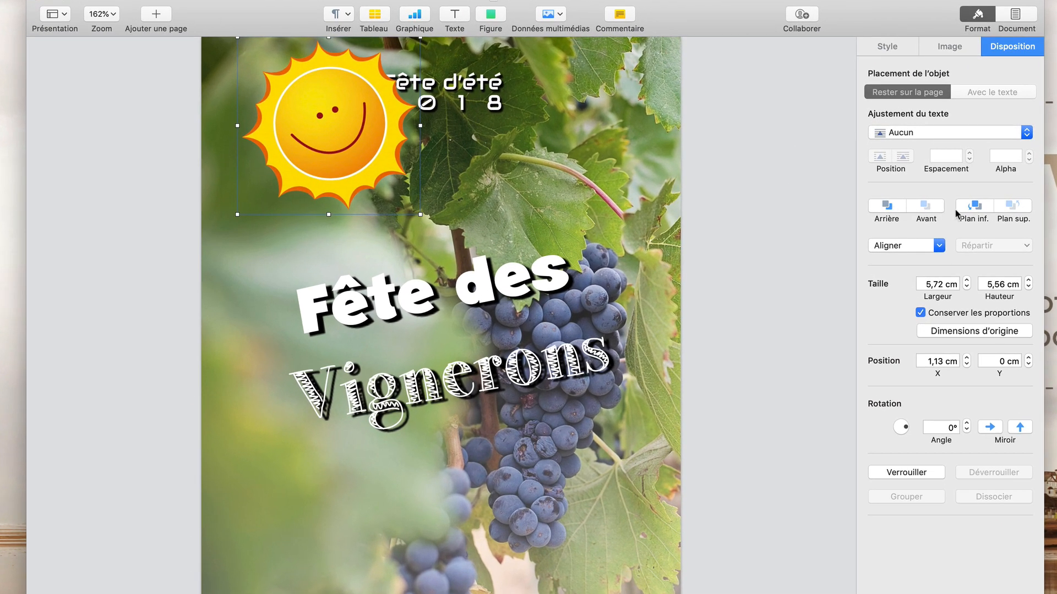
left_click(974, 209)
left_click(977, 209)
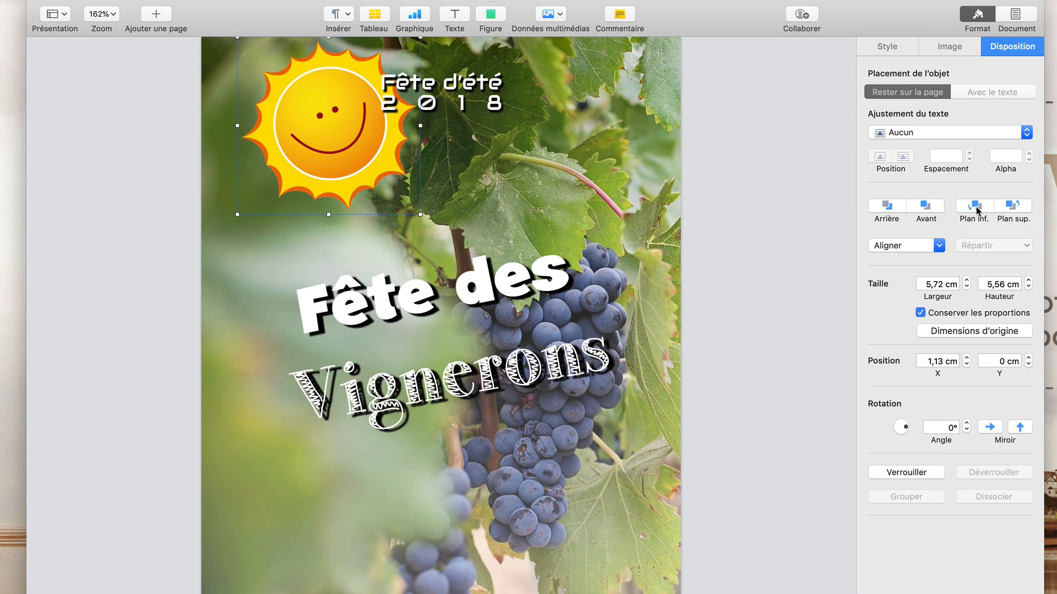
left_click(764, 147)
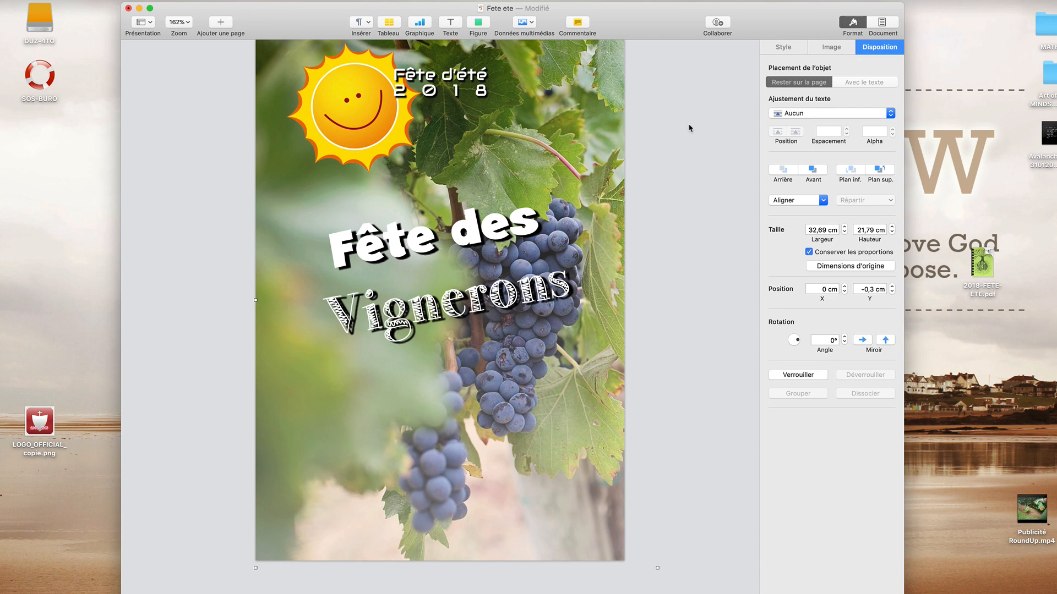
key("ctrl+Left")
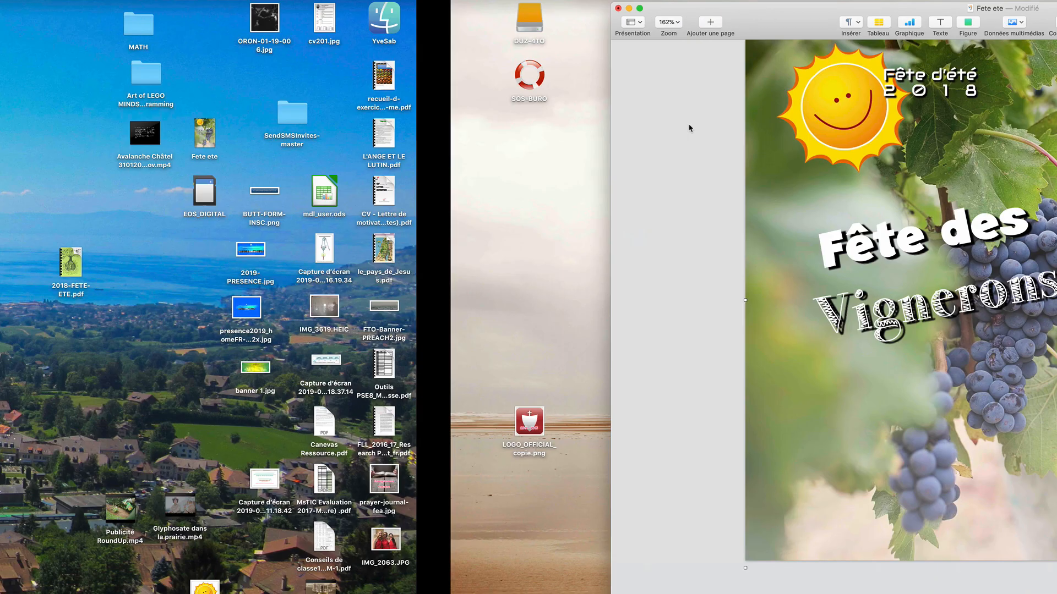
key("ctrl+Left")
key("ctrl+Left")
key("ctrl+Right")
key("ctrl+Right")
key("ctrl+Right")
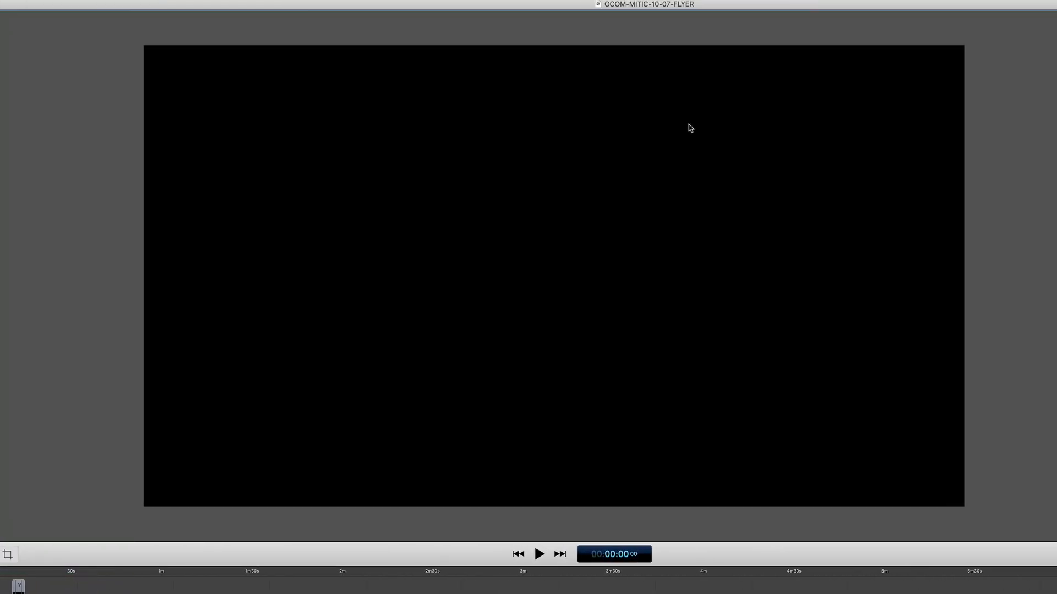
key("ctrl+Left")
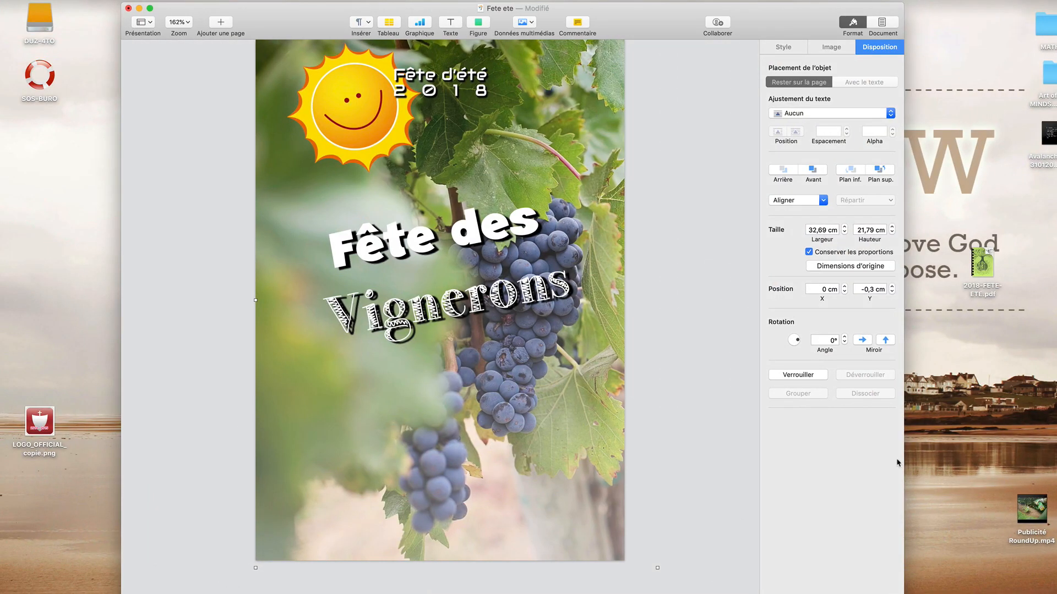
Step: Open 2018-FETE-ETE.pdf from the desktop to examine the 2018 flyer, and return to the Pages document
double_click(983, 263)
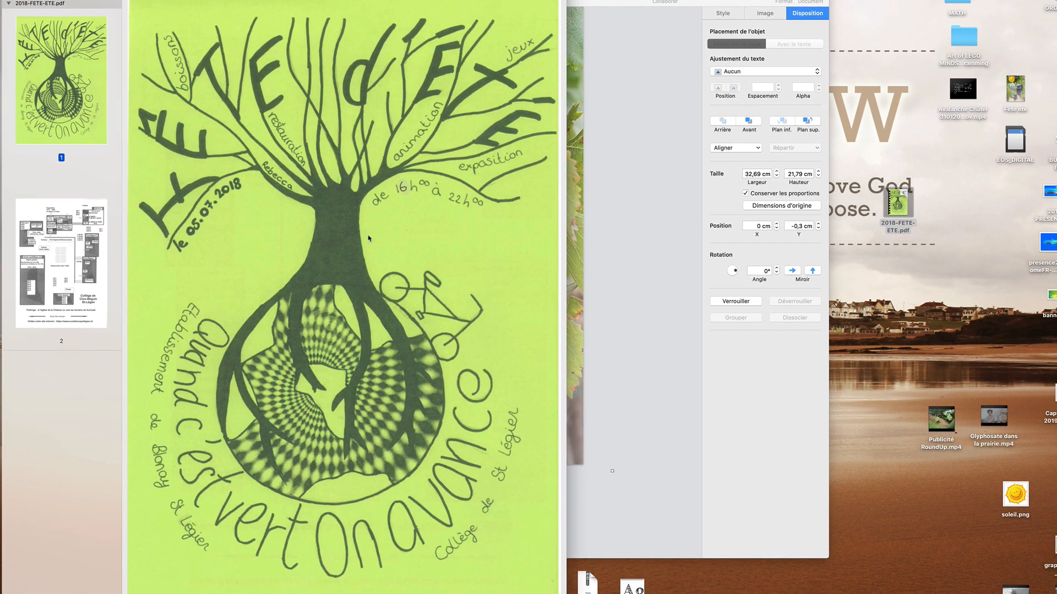
left_click(578, 256)
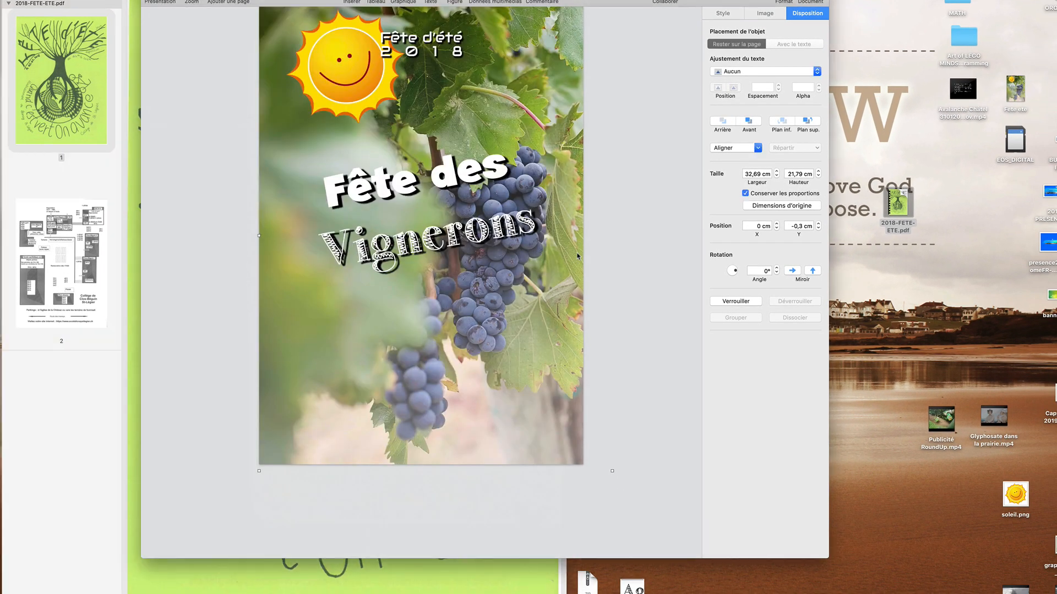